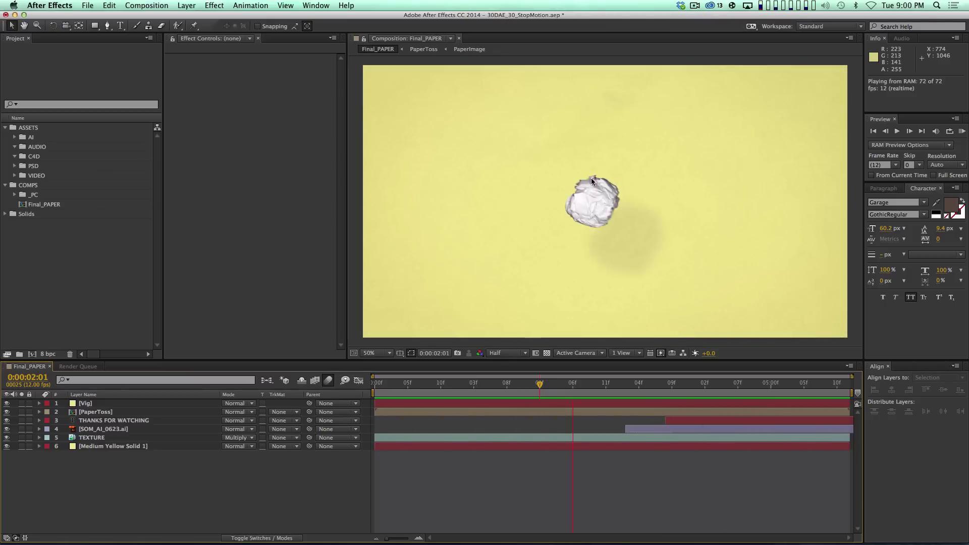
Step: Stop the preview, park the Final_PAPER composition at 0:00:02:11, and switch to Dragonframe
{"action": "key", "text": "space"}
{"action": "left_click_drag", "start_coordinate": [454, 386], "coordinate": [606, 382]}
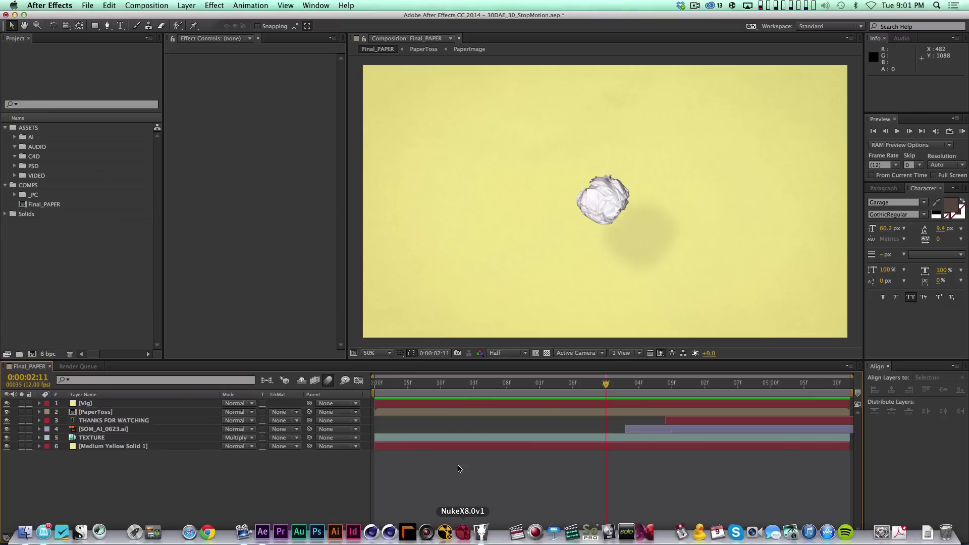
{"action": "key", "text": "super+Tab"}
{"action": "left_click", "coordinate": [483, 271]}
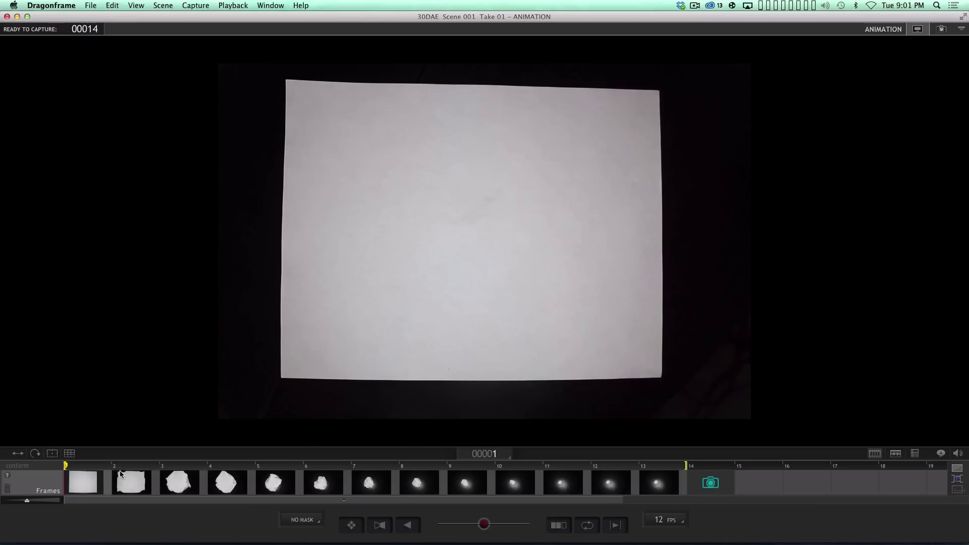
Step: Examine the captured crumpling-paper frames individually and play back the whole sequence
{"action": "left_click", "coordinate": [94, 482]}
{"action": "left_click", "coordinate": [125, 486]}
{"action": "left_click", "coordinate": [179, 485]}
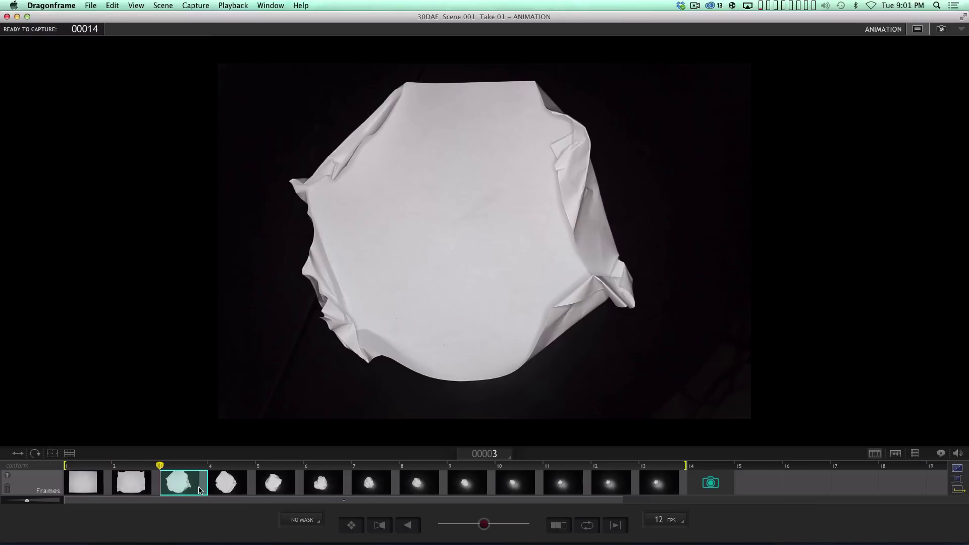
{"action": "left_click", "coordinate": [227, 486]}
{"action": "left_click", "coordinate": [266, 484]}
{"action": "left_click", "coordinate": [349, 477]}
{"action": "left_click", "coordinate": [374, 482]}
{"action": "left_click", "coordinate": [416, 481]}
{"action": "left_click", "coordinate": [467, 482]}
{"action": "key", "text": "space"}
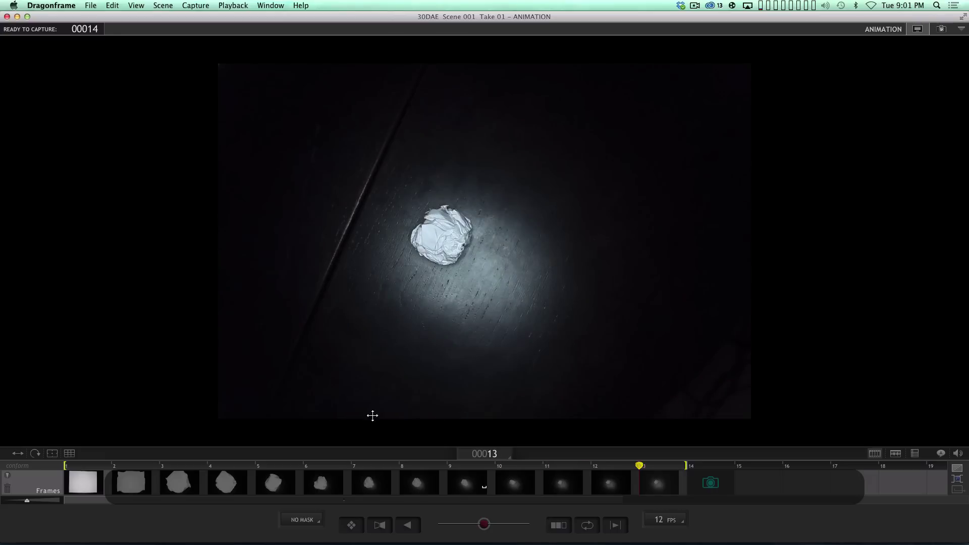
{"action": "key", "text": "space"}
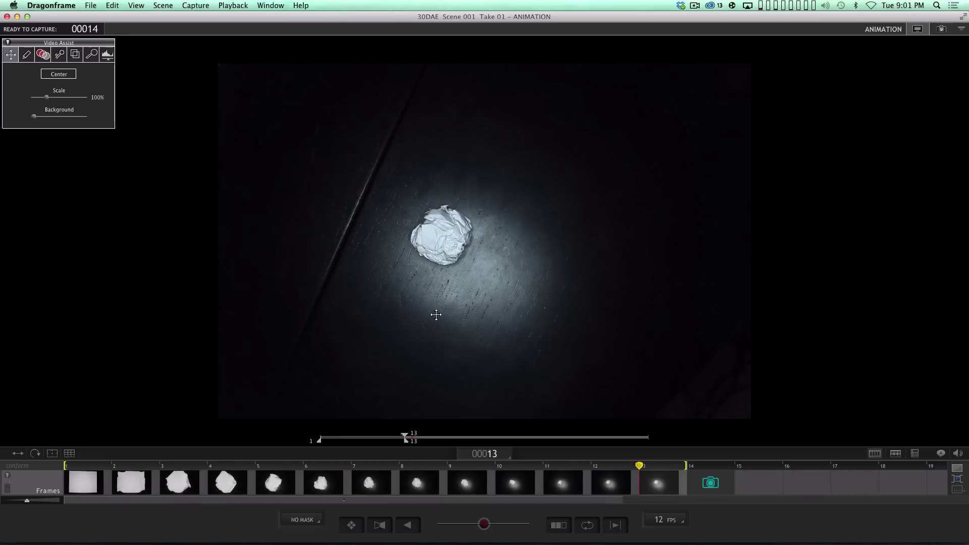
{"action": "key", "text": "space"}
{"action": "key", "text": "space"}
Step: Return to frame 1, step through the paper frames in order, and play the take again
{"action": "left_click", "coordinate": [92, 467]}
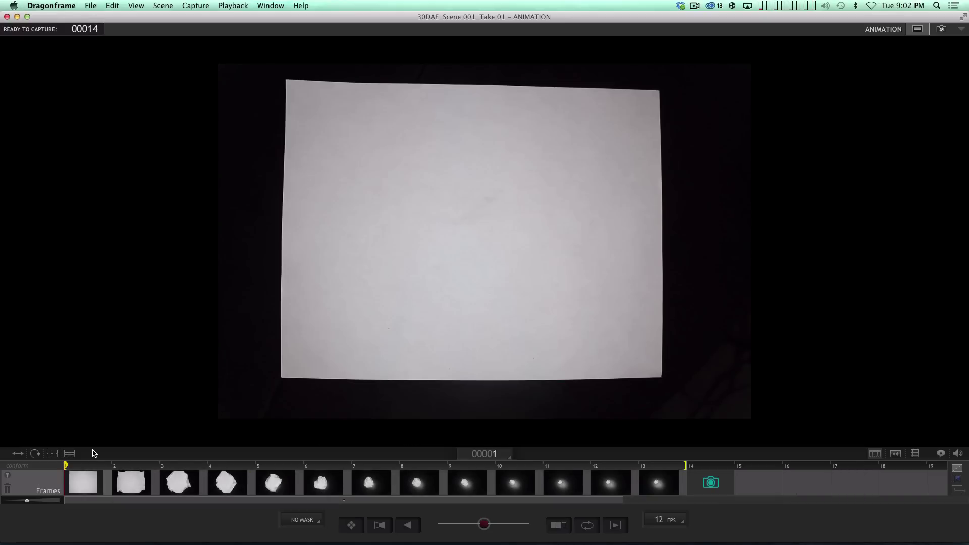
{"action": "key", "text": "Right"}
{"action": "key", "text": "Left"}
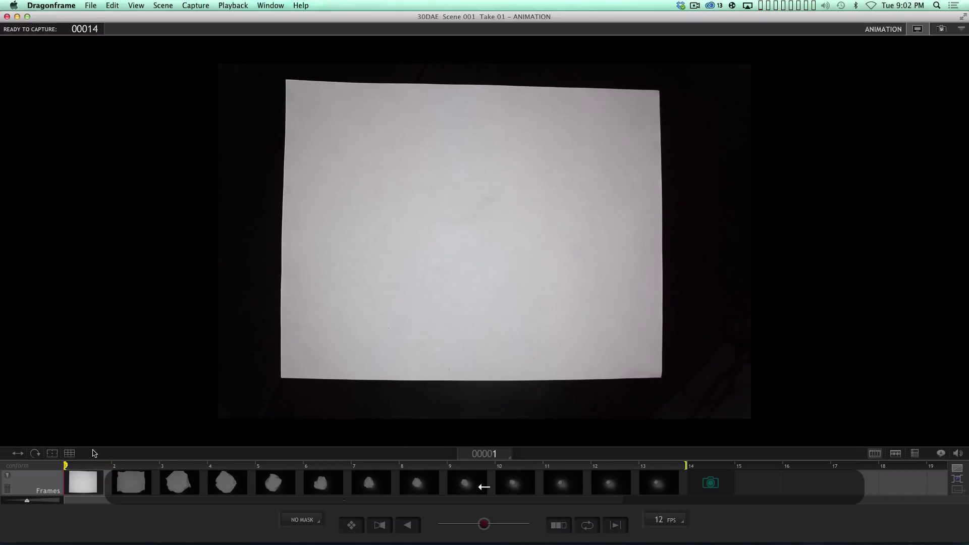
{"action": "key", "text": "Right"}
{"action": "key", "text": "Right"}
{"action": "key", "text": "Right"}
{"action": "key", "text": "Right"}
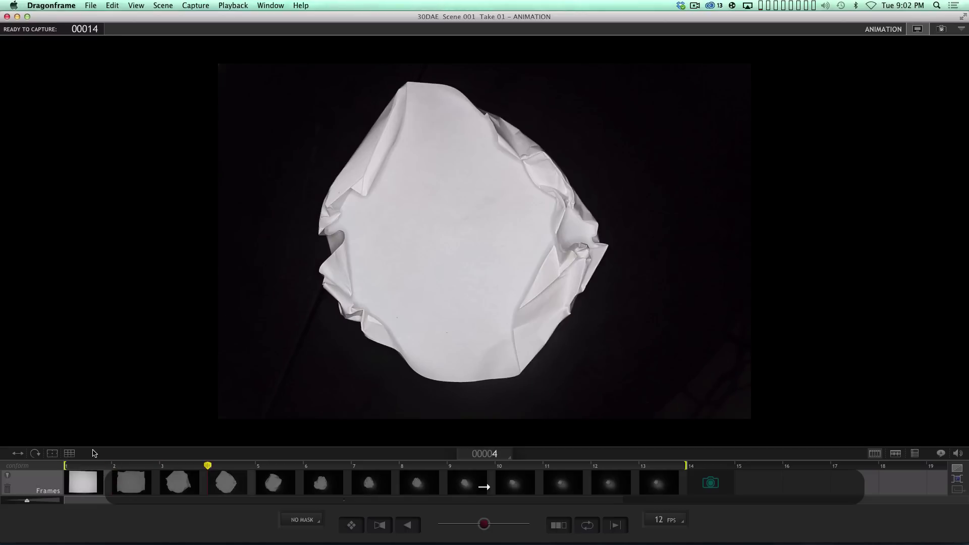
{"action": "mouse_move", "coordinate": [450, 268]}
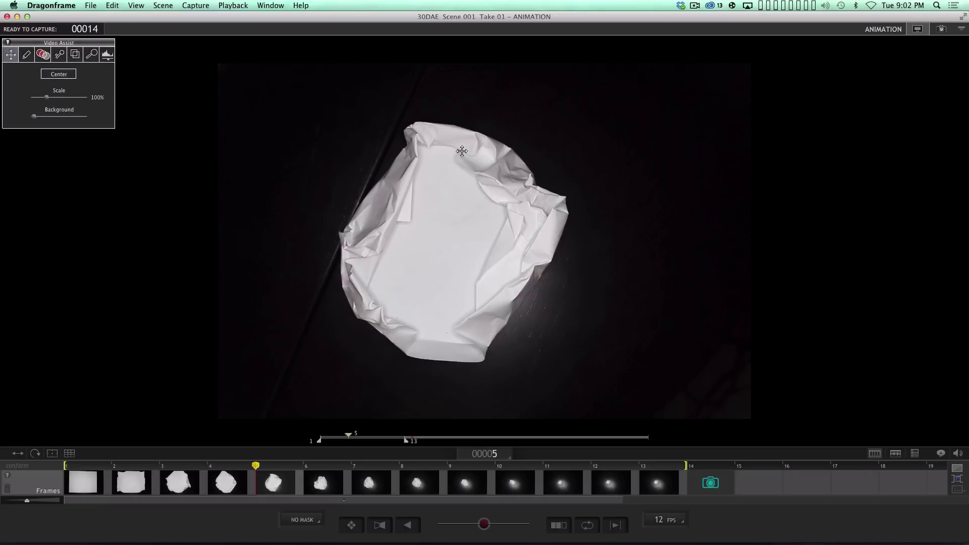
{"action": "key", "text": "Right"}
{"action": "key", "text": "Right"}
{"action": "key", "text": "Right"}
{"action": "key", "text": "Right"}
{"action": "key", "text": "Right"}
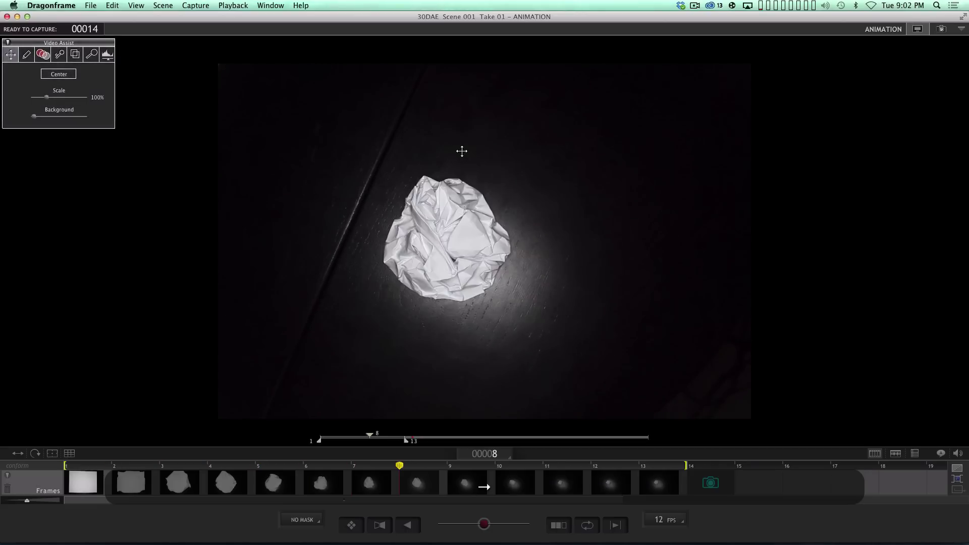
{"action": "key", "text": "Right"}
{"action": "key", "text": "Right"}
{"action": "key", "text": "Right"}
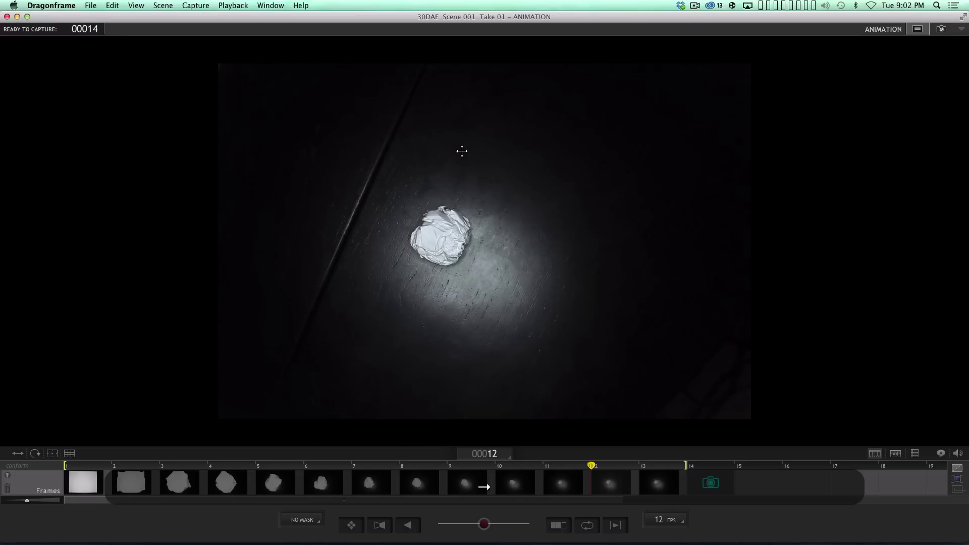
{"action": "key", "text": "space"}
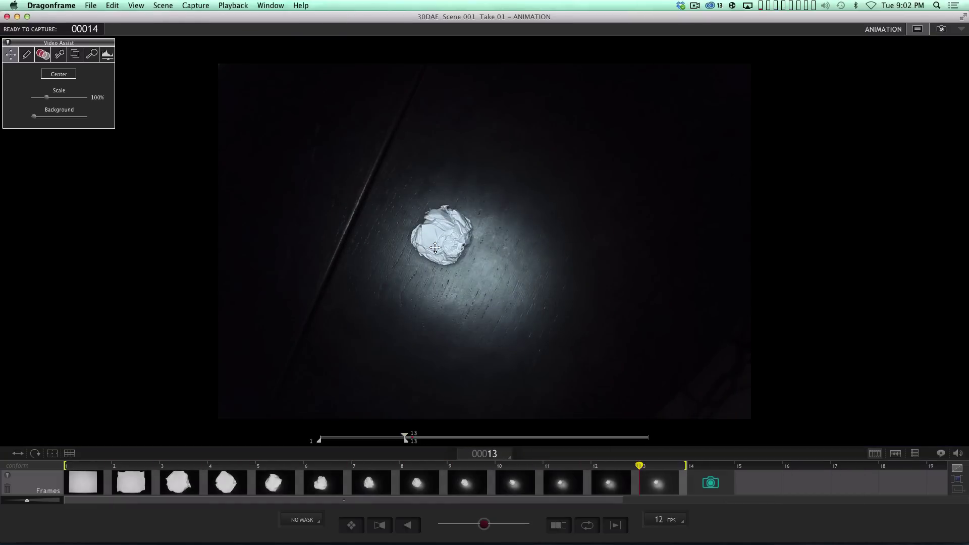
Step: Look up the image sequence export option and switch back to After Effects
{"action": "left_click", "coordinate": [98, 5]}
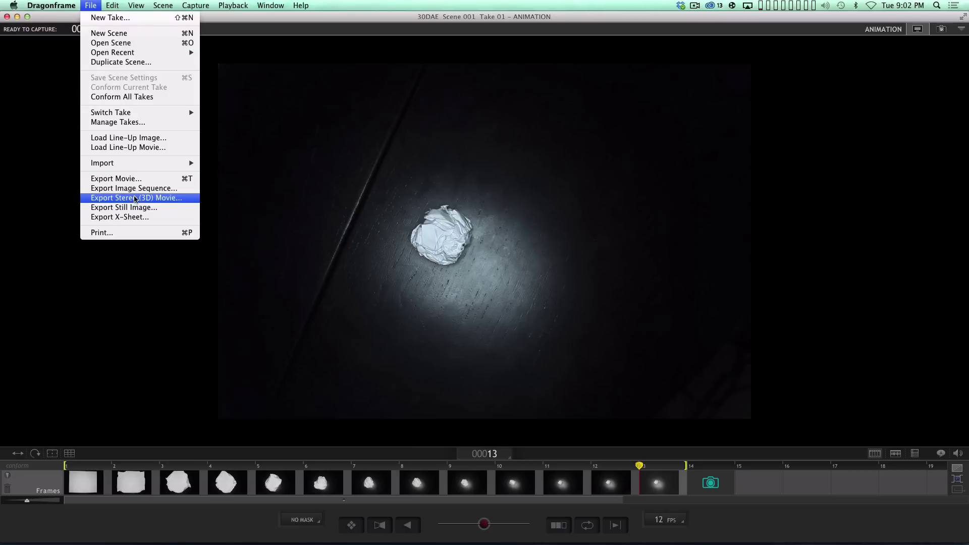
{"action": "left_click", "coordinate": [177, 188]}
{"action": "key", "text": "super+Tab"}
{"action": "key", "text": "super+Escape"}
{"action": "left_click", "coordinate": [588, 448]}
{"action": "key", "text": "super+Tab"}
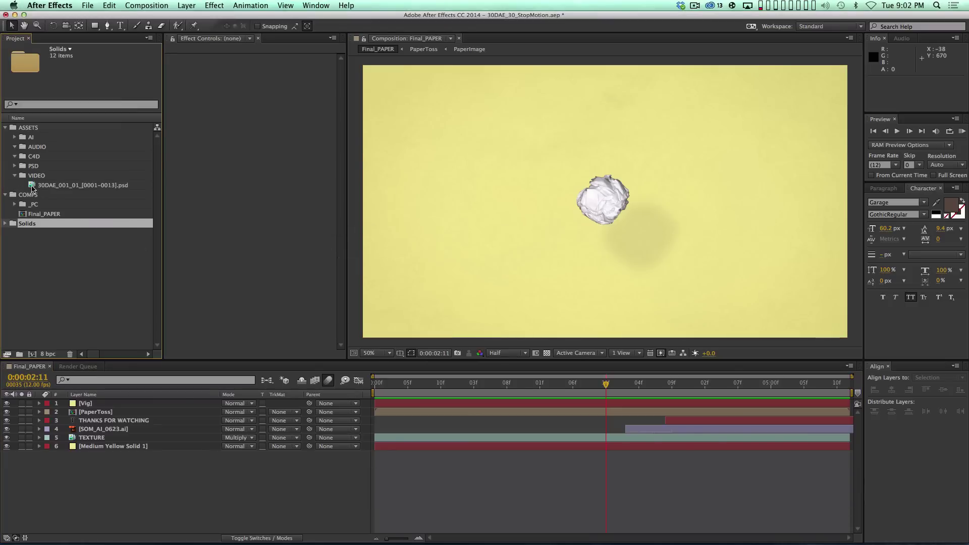
Step: Interpret the 30DAE_001_01_[0001-0013].psd footage with an assumed frame rate of 12 frames per second
{"action": "left_click", "coordinate": [75, 185]}
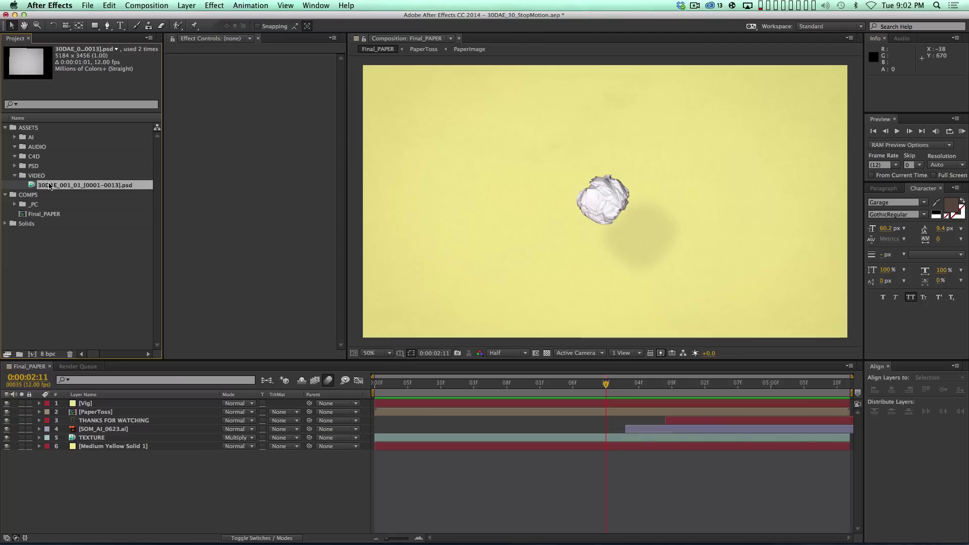
{"action": "right_click", "coordinate": [31, 187]}
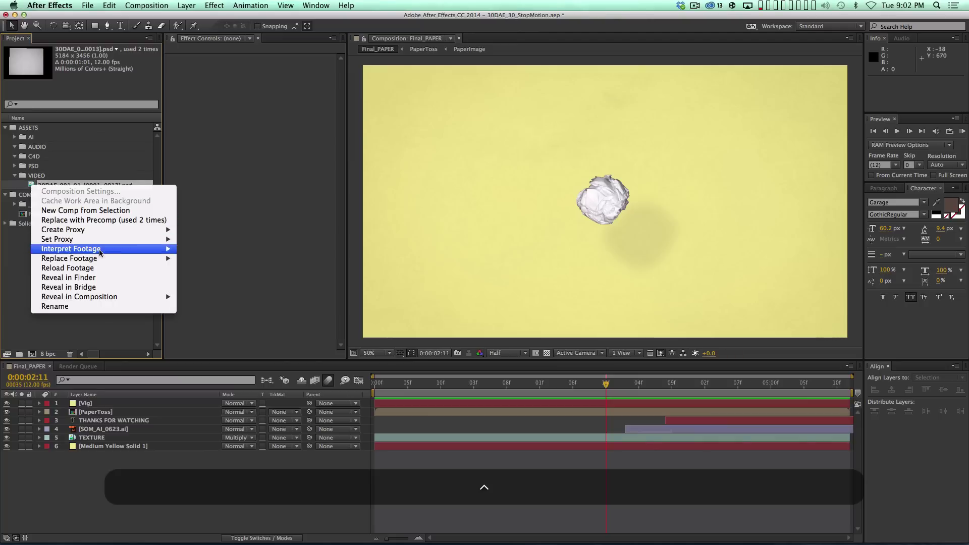
{"action": "mouse_move", "coordinate": [152, 252]}
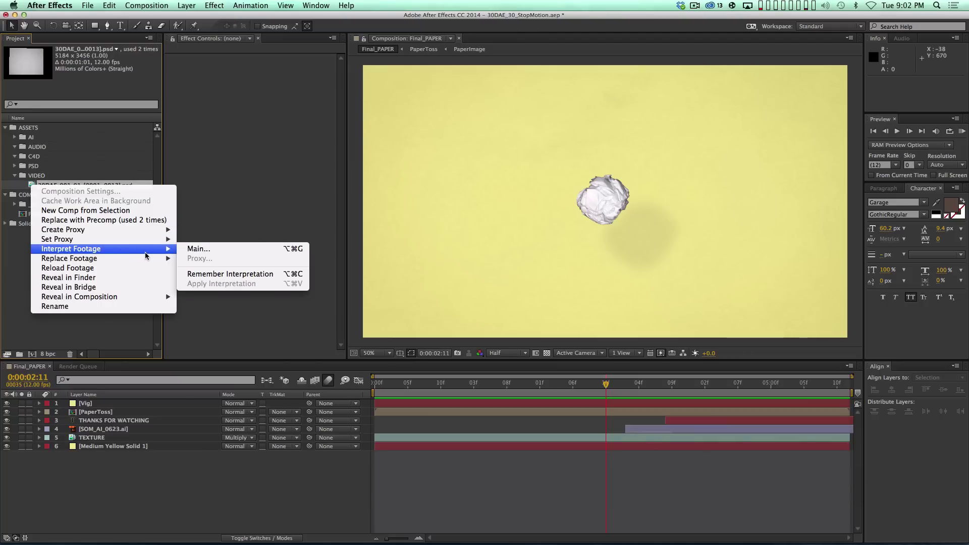
{"action": "left_click", "coordinate": [211, 250]}
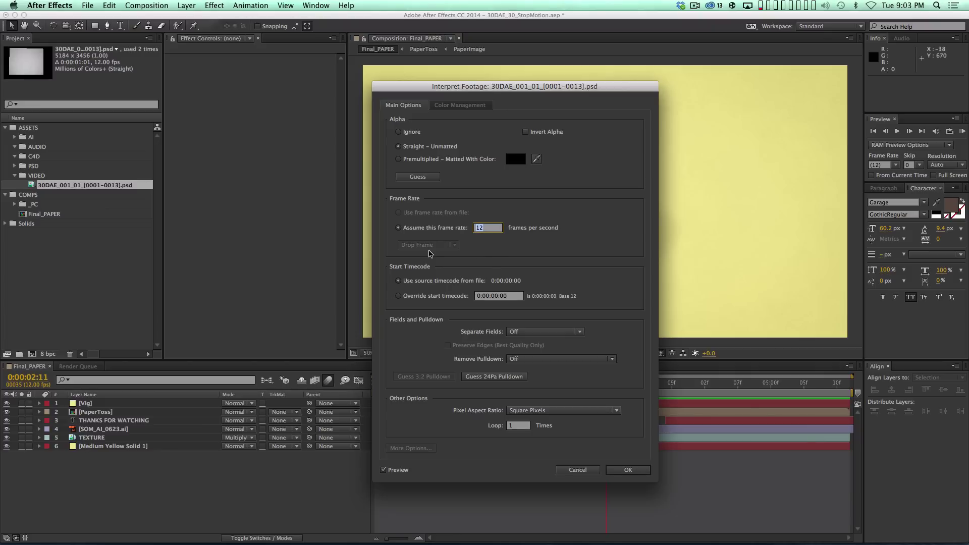
{"action": "left_click", "coordinate": [624, 469]}
{"action": "left_click", "coordinate": [621, 469]}
Step: Create a new composition from the 30DAE_001_01_[0001-0013].psd sequence
{"action": "double_click", "coordinate": [78, 224]}
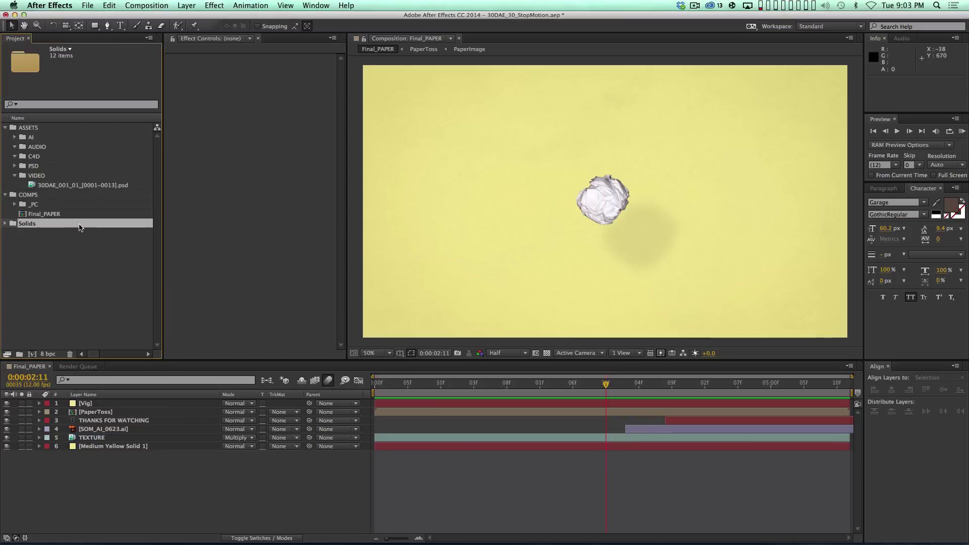
{"action": "left_click", "coordinate": [74, 186]}
{"action": "left_click", "coordinate": [15, 224]}
{"action": "left_click_drag", "start_coordinate": [63, 187], "coordinate": [32, 354]}
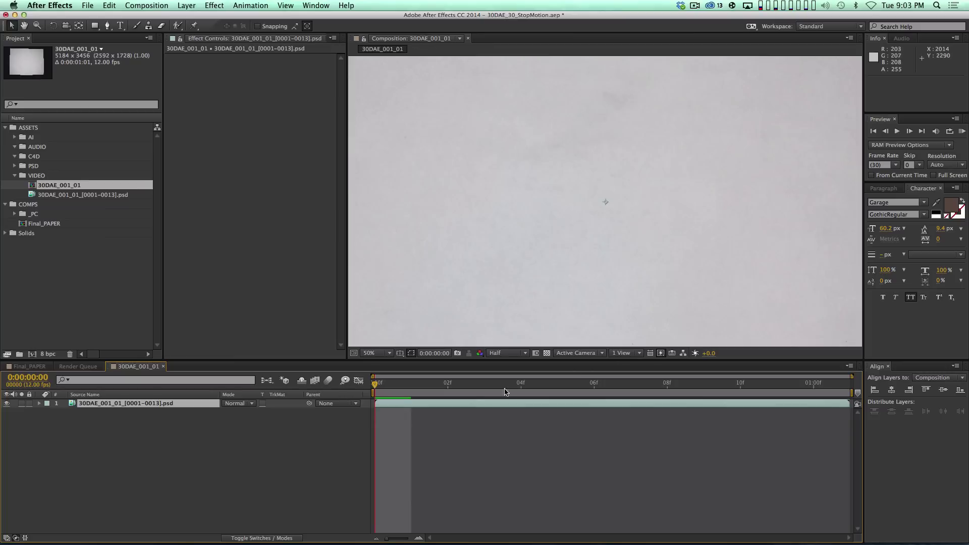
Step: Set the new composition's size to 1920 by 1080 px
{"action": "key", "text": "super+minus"}
{"action": "key", "text": "super+minus"}
{"action": "key", "text": "super+minus"}
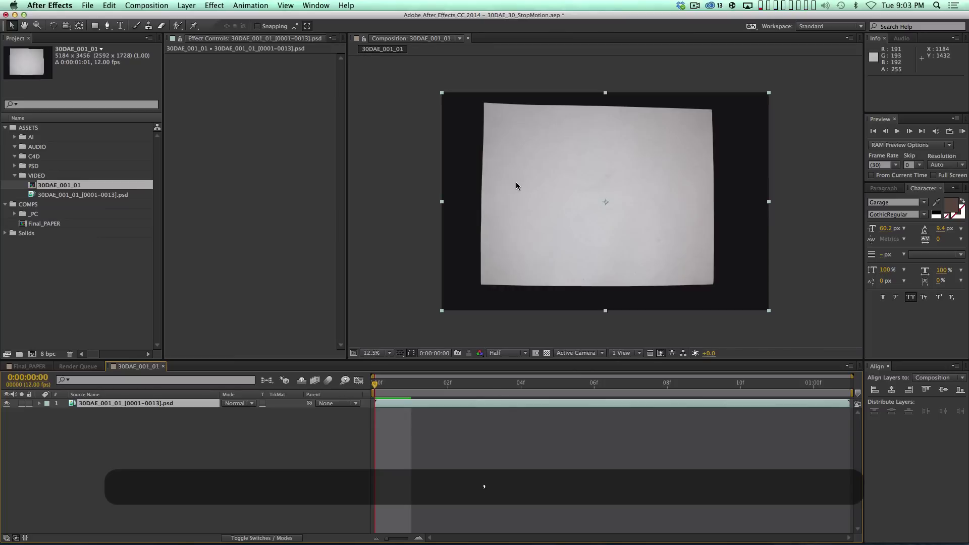
{"action": "key", "text": "super+k"}
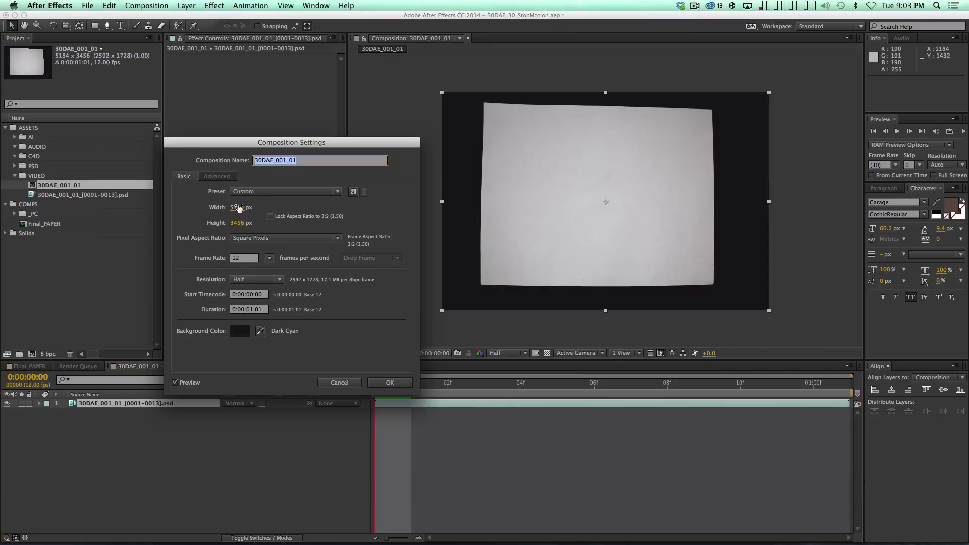
{"action": "left_click", "coordinate": [238, 209]}
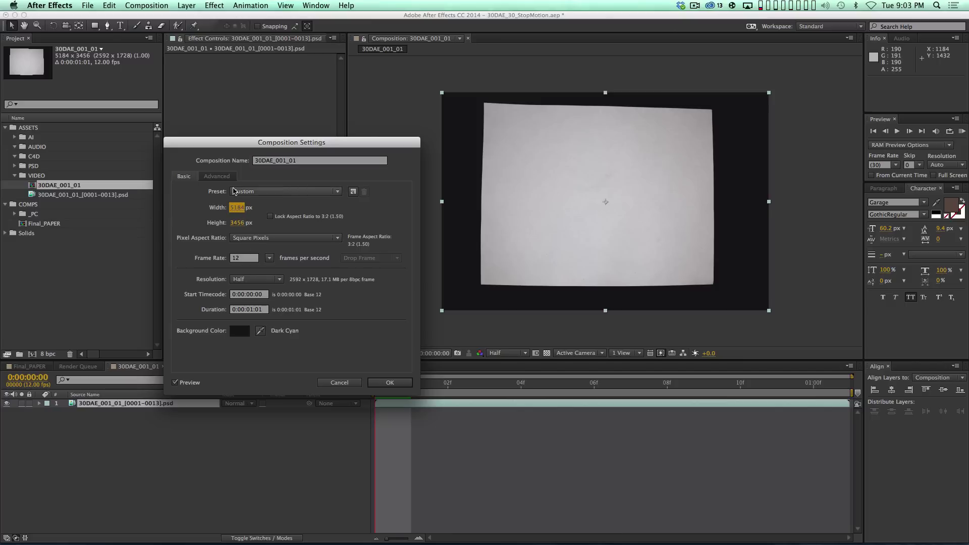
{"action": "type", "text": "4920"}
{"action": "key", "text": "Tab"}
{"action": "type", "text": "1080"}
{"action": "key", "text": "Return"}
Step: Scale the paper sequence layer down to 27.4%, judging the size at 0:00:01:00
{"action": "left_click", "coordinate": [156, 478]}
{"action": "left_click", "coordinate": [209, 404]}
{"action": "key", "text": "s"}
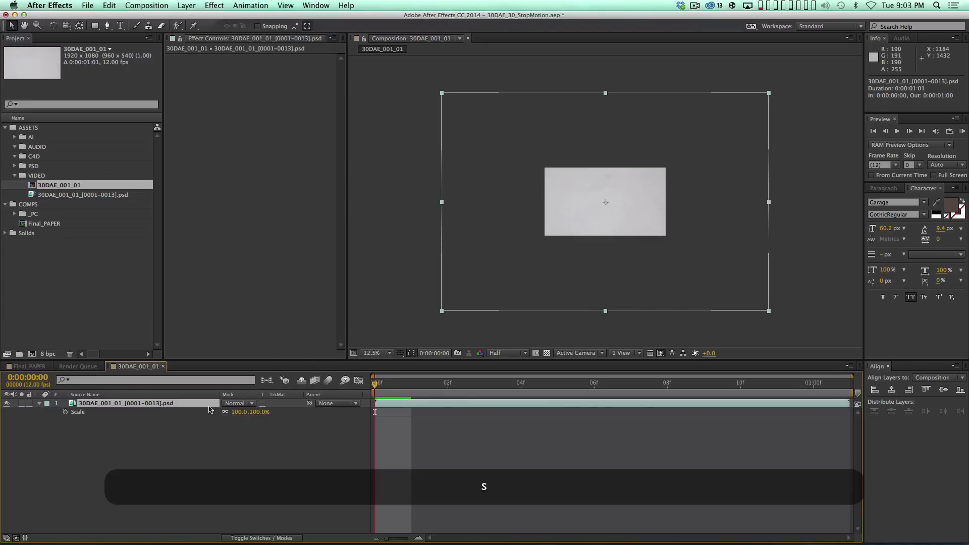
{"action": "left_click_drag", "start_coordinate": [258, 414], "coordinate": [225, 412]}
{"action": "key", "text": "period"}
{"action": "key", "text": "period"}
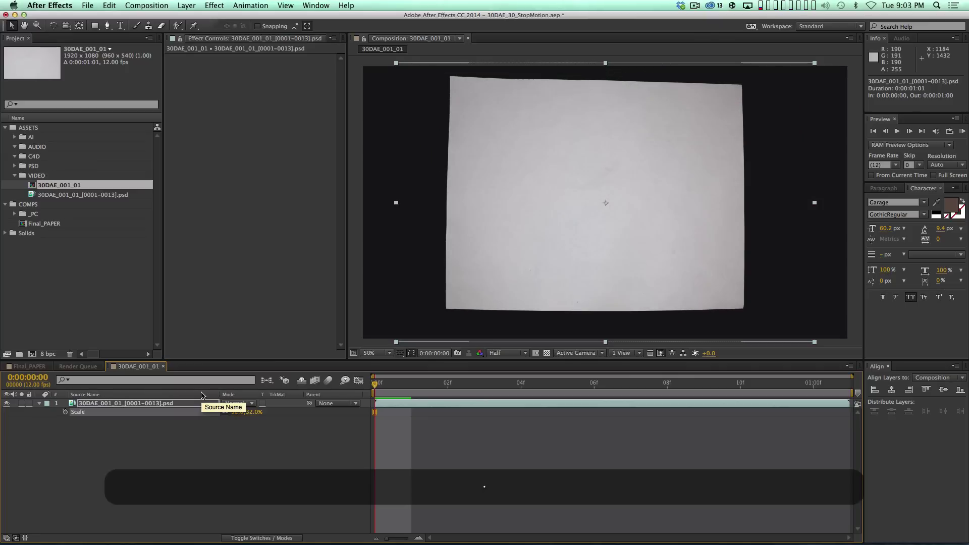
{"action": "left_click_drag", "start_coordinate": [255, 414], "coordinate": [186, 410]}
{"action": "key", "text": "super+End"}
{"action": "left_click_drag", "start_coordinate": [193, 411], "coordinate": [222, 415]}
Step: Place the layer's anchor point at the paper ball's center and move the ball to the frame center at position 960, 534
{"action": "key", "text": "y"}
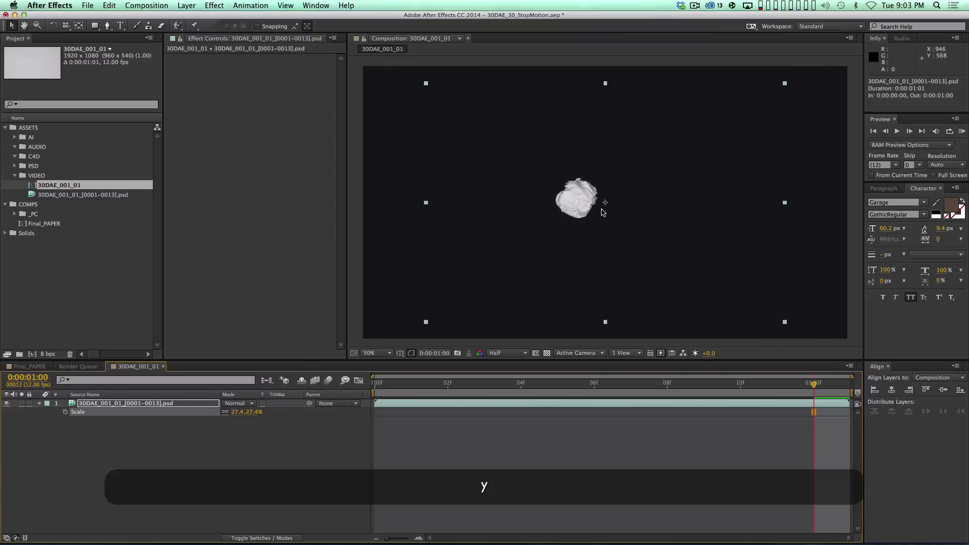
{"action": "left_click_drag", "start_coordinate": [605, 202], "coordinate": [579, 202]}
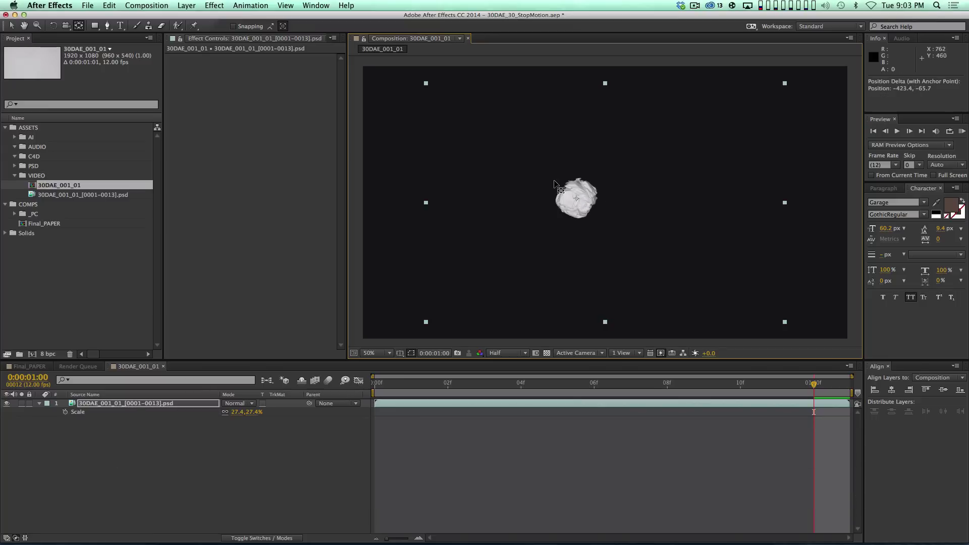
{"action": "key", "text": "v"}
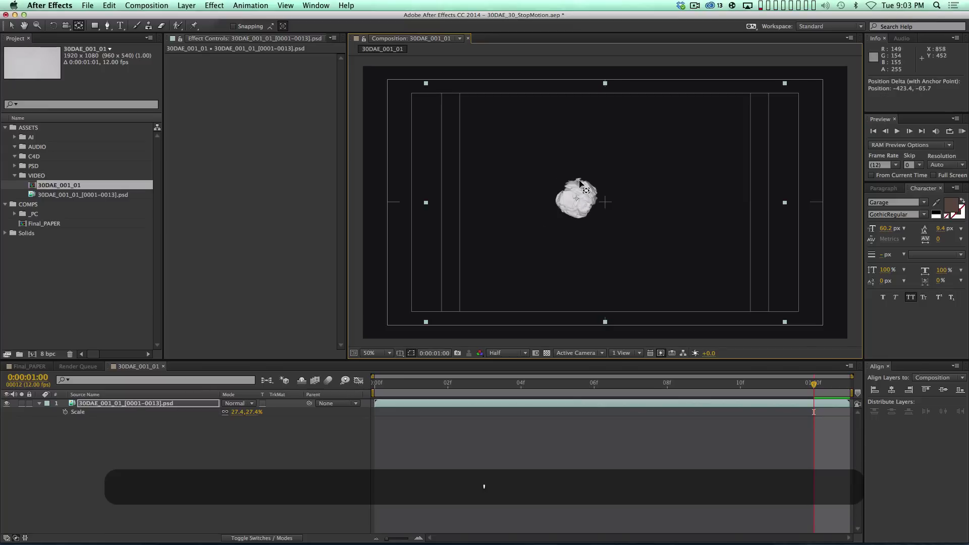
{"action": "left_click_drag", "start_coordinate": [583, 214], "coordinate": [612, 217]}
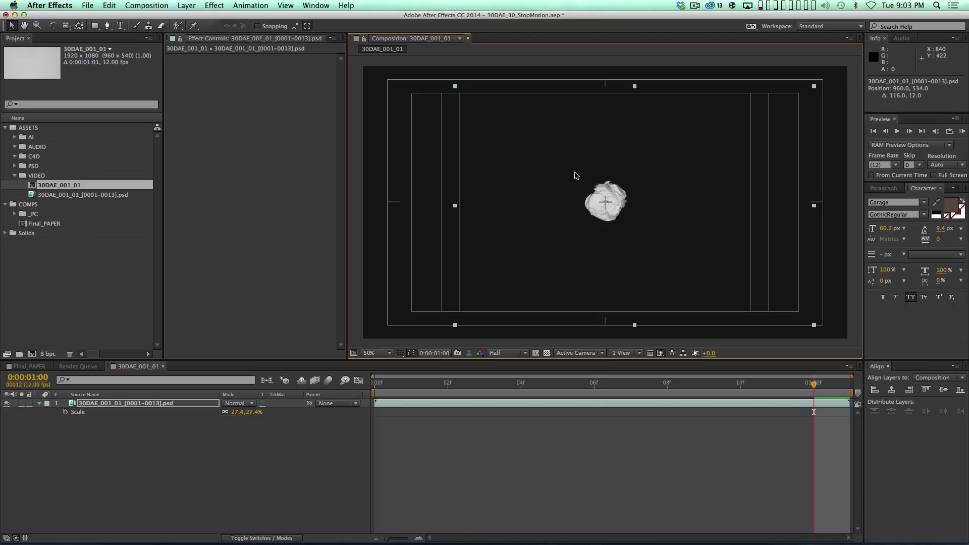
Step: Add Position, Scale and Rotation keyframes to the paper layer at 0:00:01:00
{"action": "key", "text": "alt+s"}
{"action": "key", "text": "alt+p"}
{"action": "key", "text": "alt+r"}
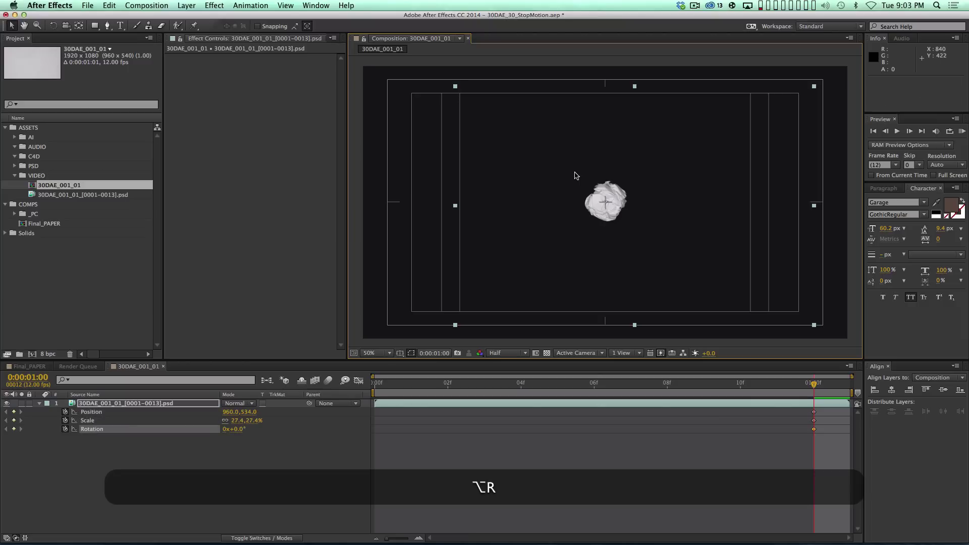
Step: Keyframe the paper layer on the first frame with position 810, 522, scale 56.2% and the current rotation
{"action": "key", "text": "Home"}
{"action": "left_click", "coordinate": [258, 450]}
{"action": "mouse_move", "coordinate": [251, 421]}
{"action": "left_mouse_down"}
{"action": "mouse_move", "coordinate": [262, 420]}
{"action": "mouse_move", "coordinate": [161, 404]}
{"action": "mouse_move", "coordinate": [240, 414]}
{"action": "left_mouse_up"}
{"action": "left_click_drag", "start_coordinate": [625, 243], "coordinate": [562, 241]}
{"action": "left_click_drag", "start_coordinate": [253, 420], "coordinate": [281, 417]}
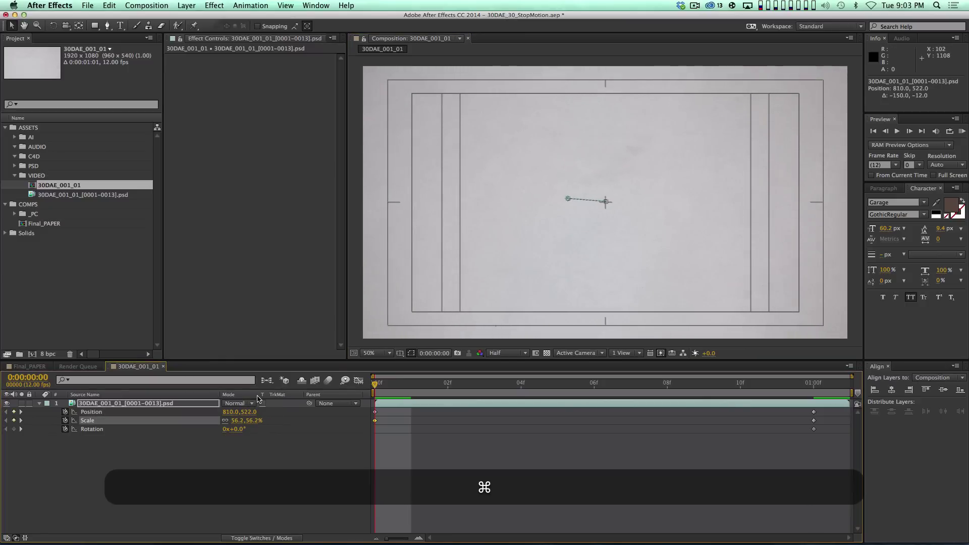
{"action": "left_click", "coordinate": [14, 429]}
Step: Set the paper layer's rotation to 11.3° at 0:00:01:00
{"action": "left_click", "coordinate": [811, 385], "text": "shift"}
{"action": "left_click", "coordinate": [225, 420]}
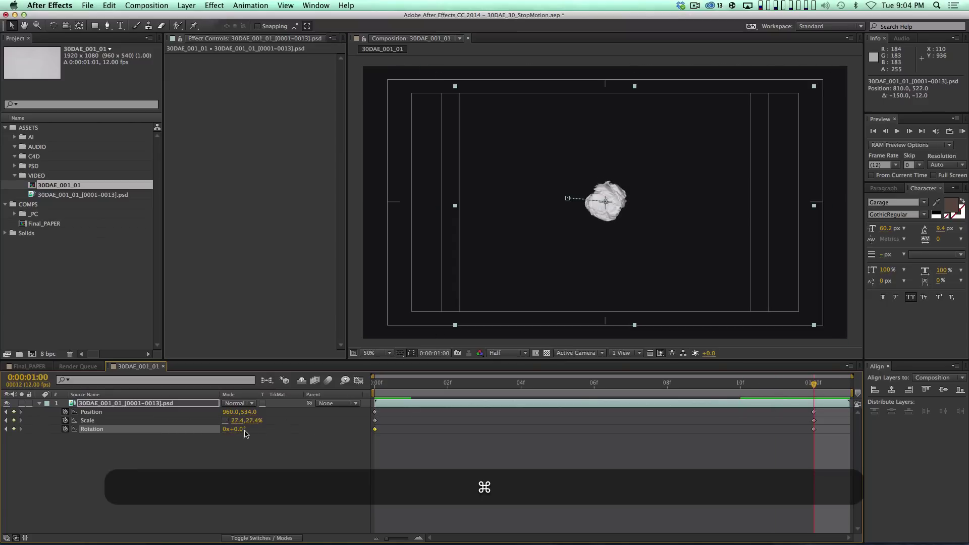
{"action": "left_click_drag", "start_coordinate": [243, 428], "coordinate": [285, 419]}
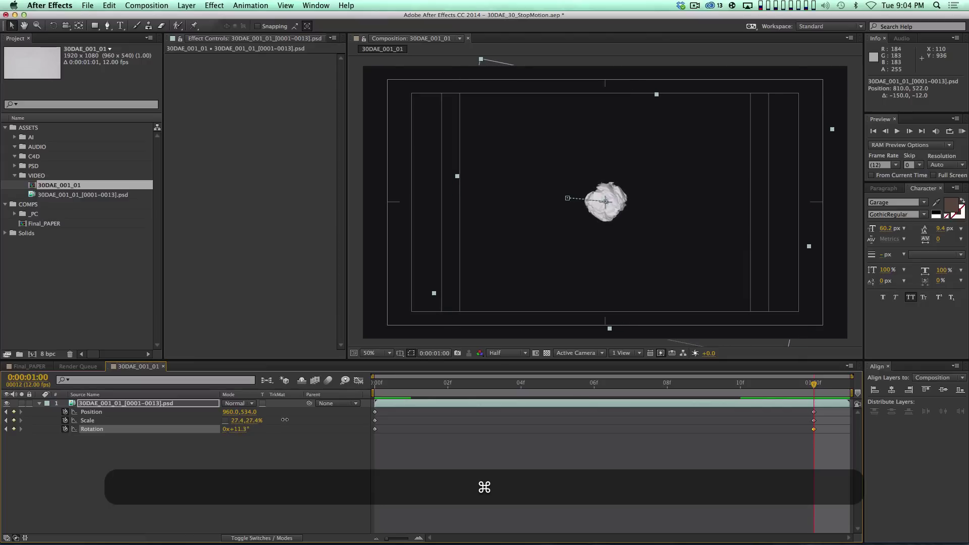
Step: Apply Easy Ease to all Position, Scale and Rotation keyframes and preview the animation
{"action": "left_click_drag", "start_coordinate": [820, 458], "coordinate": [372, 407]}
{"action": "key", "text": "F9"}
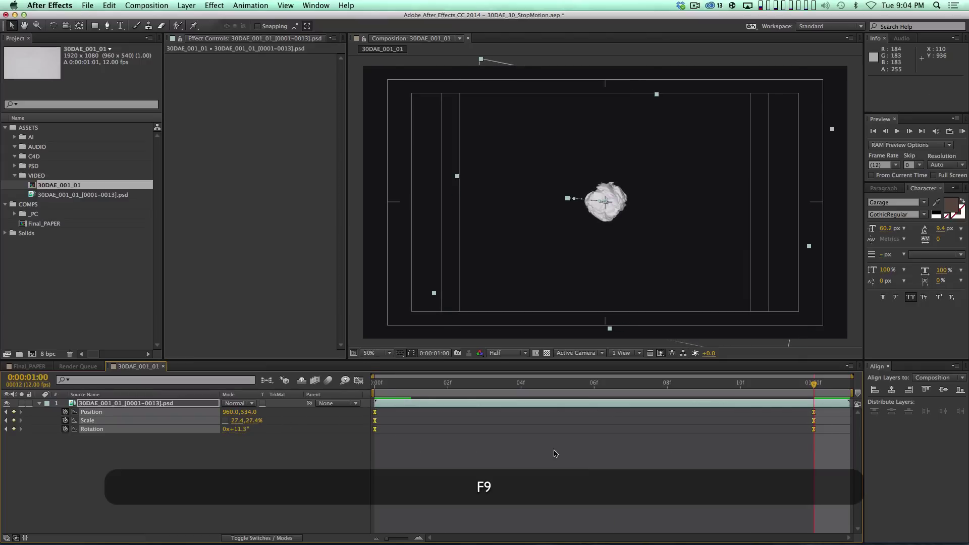
{"action": "key", "text": "KP_0"}
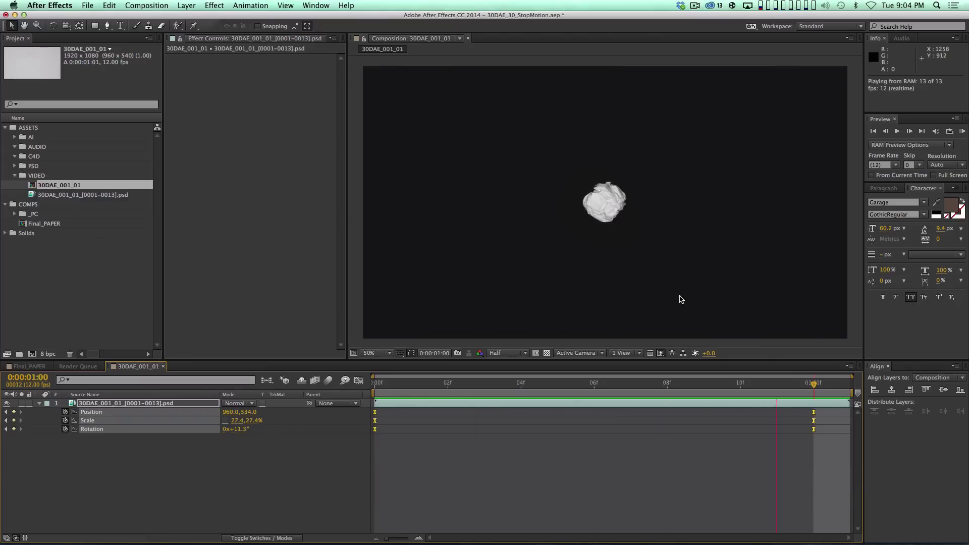
Step: Stop the preview and browse to the DRAGONFRAME project's EXPORTS/X1 folder to import footage into the VIDEO folder
{"action": "key", "text": "space"}
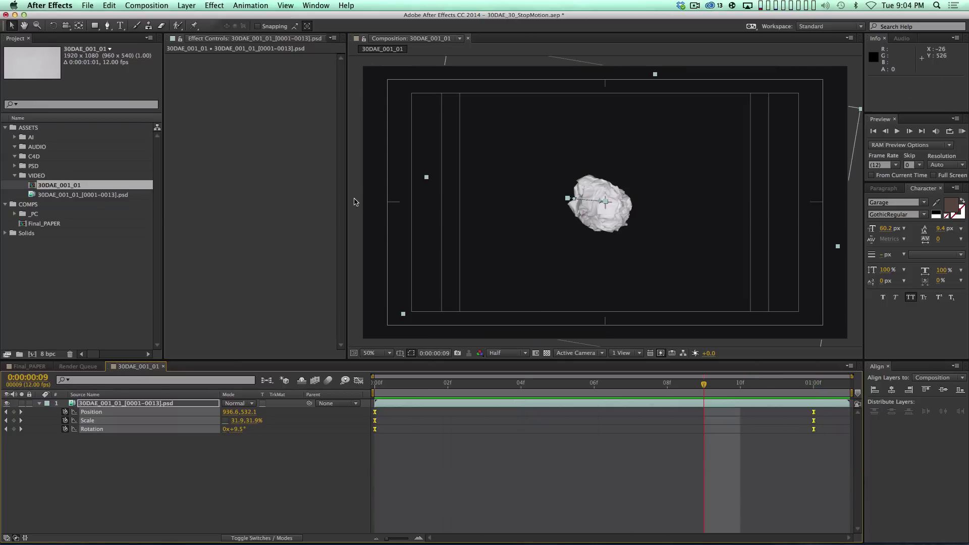
{"action": "left_click", "coordinate": [95, 196]}
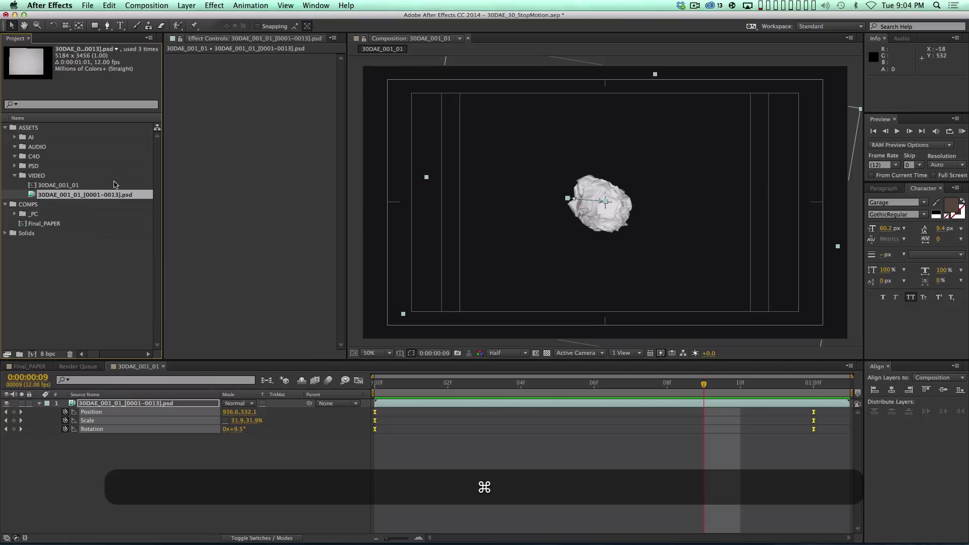
{"action": "key", "text": "super+Tab"}
{"action": "left_click", "coordinate": [68, 175]}
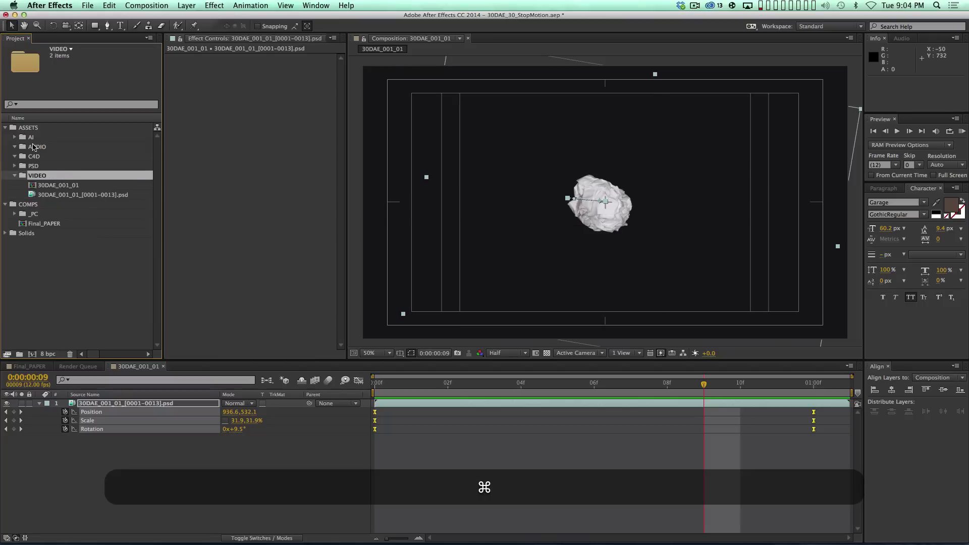
{"action": "key", "text": "super+i"}
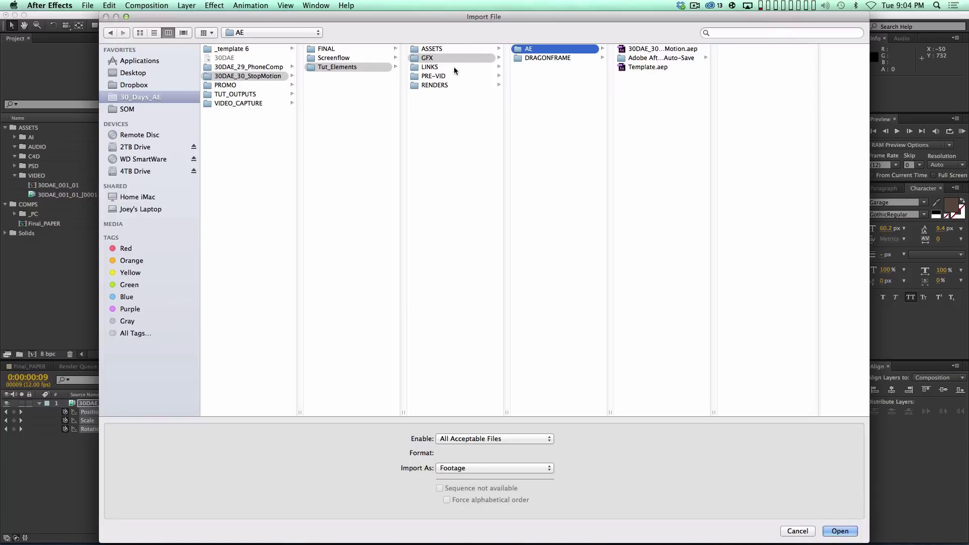
{"action": "left_click", "coordinate": [578, 58]}
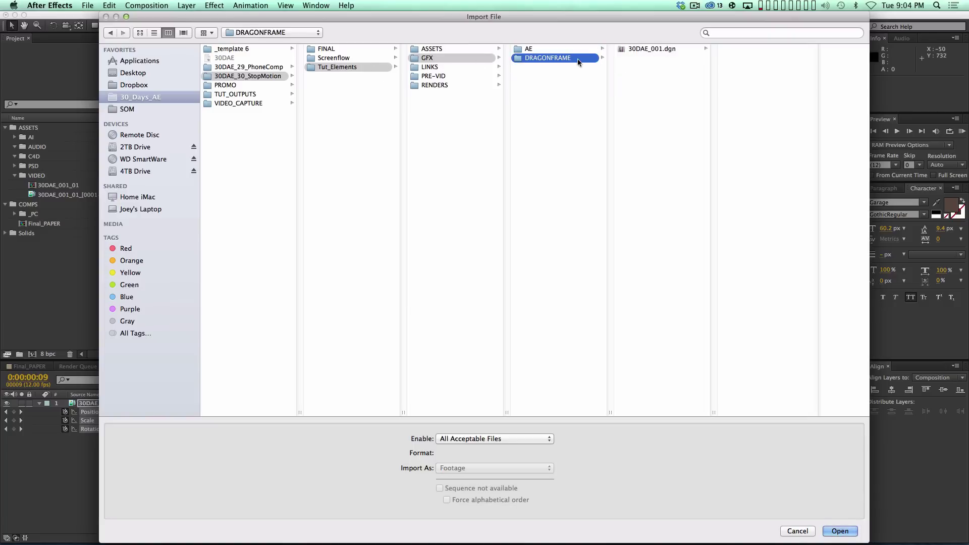
{"action": "left_click", "coordinate": [661, 49]}
{"action": "left_click", "coordinate": [751, 58]}
{"action": "left_click", "coordinate": [800, 49]}
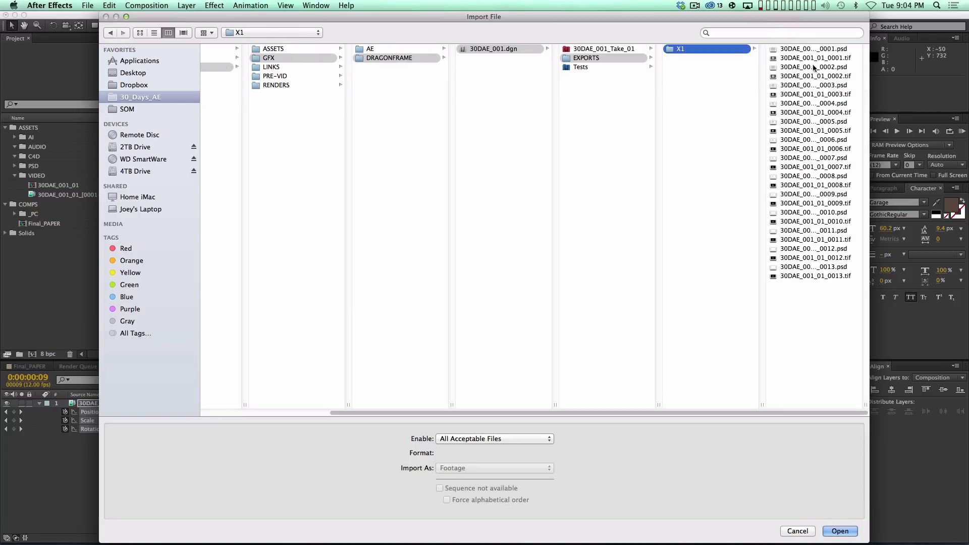
Step: Import the 30DAE_001_01_[0001-0013].tif sequence as footage with its alpha channel ignored
{"action": "left_click", "coordinate": [816, 59]}
{"action": "key", "text": "Return"}
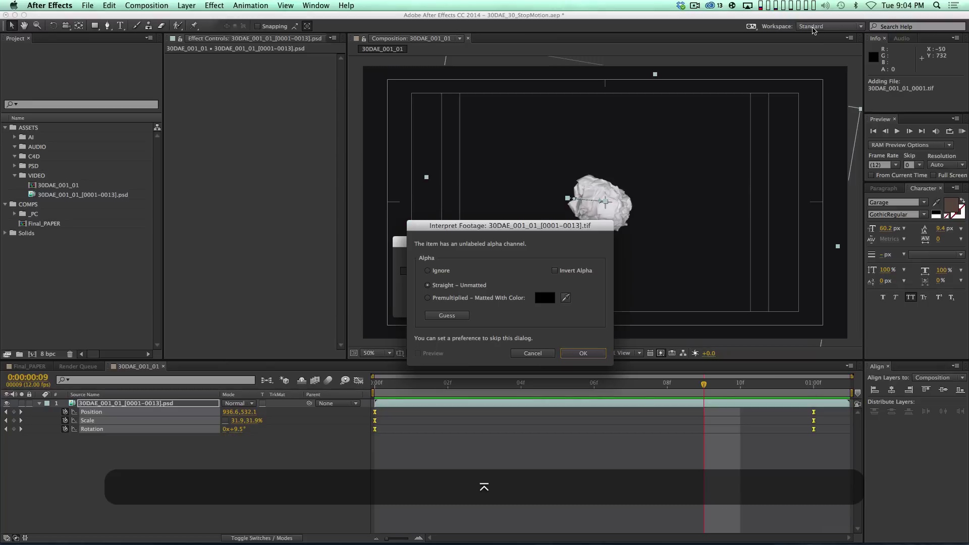
{"action": "left_click", "coordinate": [432, 270]}
{"action": "left_click", "coordinate": [583, 353]}
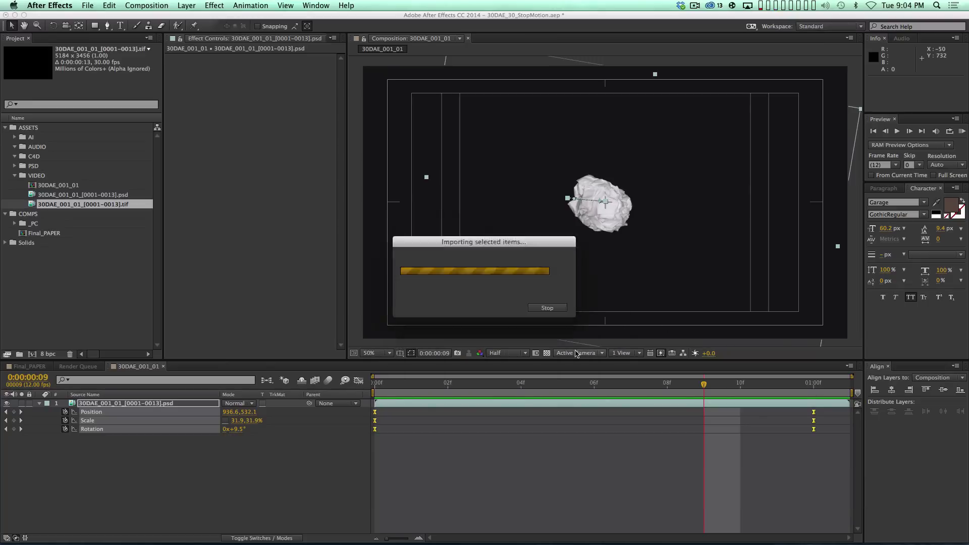
Step: Create a new composition from the imported TIFF sequence and fit its whole frame in the viewer
{"action": "left_click_drag", "start_coordinate": [86, 206], "coordinate": [32, 353]}
{"action": "key", "text": "comma"}
{"action": "key", "text": "comma"}
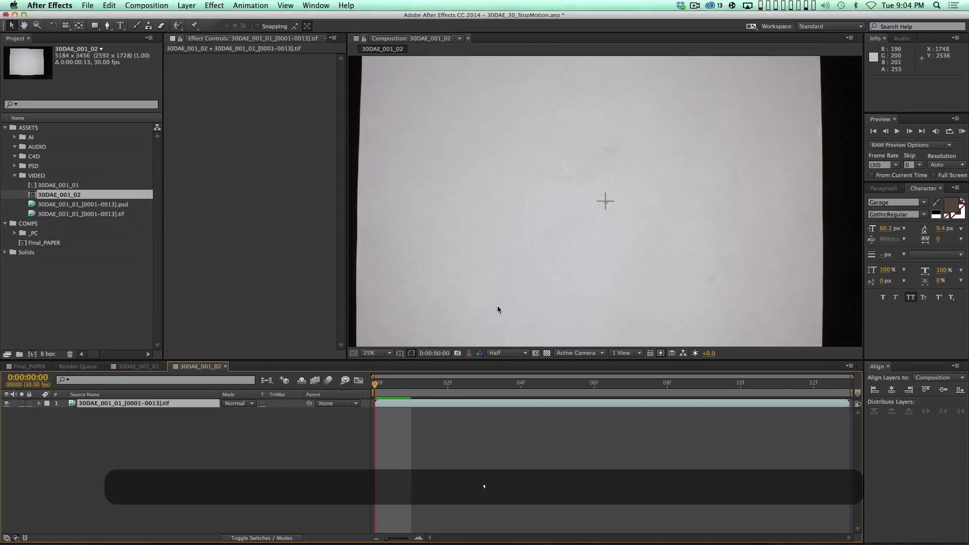
Step: Step back and forth through the TIFF sequence frame by frame to examine the original crumpled-paper photos
{"action": "left_click_drag", "start_coordinate": [444, 384], "coordinate": [483, 384]}
{"action": "key", "text": "Page_Down"}
{"action": "key", "text": "Page_Down"}
{"action": "key", "text": "Page_Down"}
{"action": "key", "text": "Page_Down"}
{"action": "key", "text": "Page_Down"}
{"action": "key", "text": "Page_Down"}
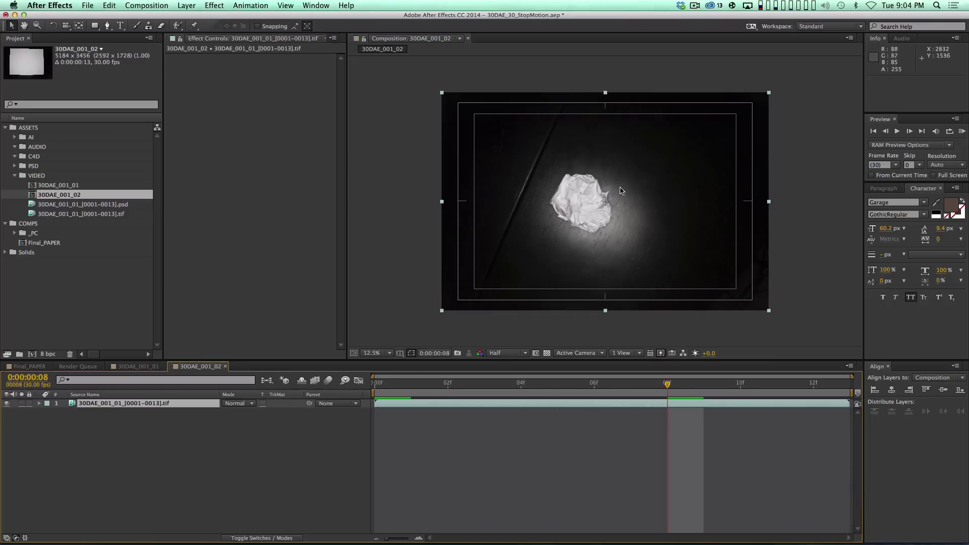
{"action": "key", "text": "Page_Down"}
{"action": "key", "text": "Page_Down"}
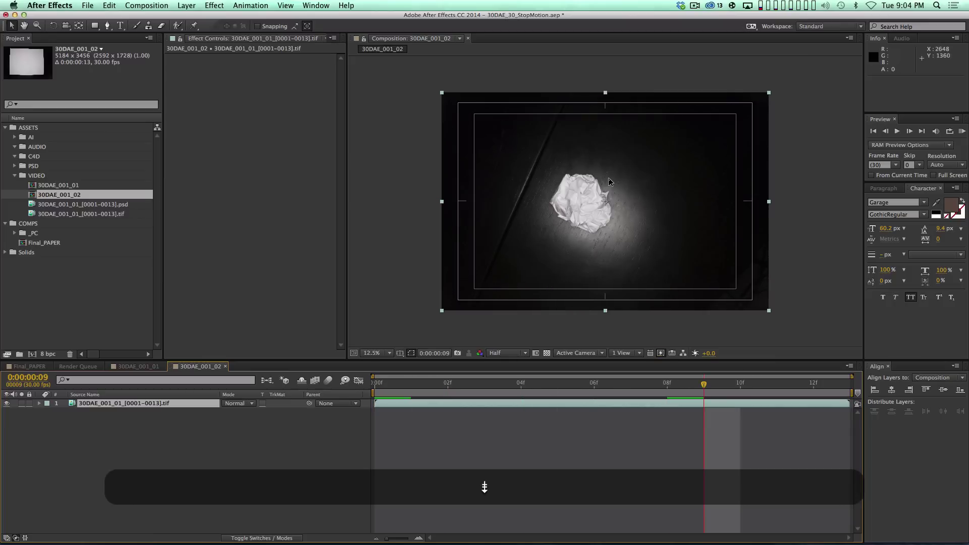
{"action": "key", "text": "Page_Down"}
{"action": "key", "text": "Page_Up"}
{"action": "key", "text": "Page_Up"}
{"action": "key", "text": "Page_Up"}
{"action": "key", "text": "Page_Up"}
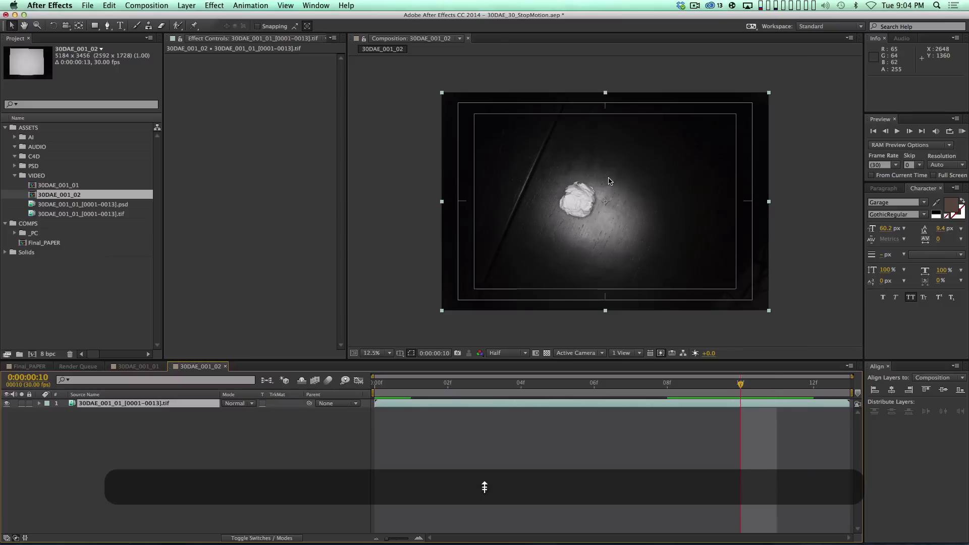
{"action": "key", "text": "Page_Up"}
{"action": "key", "text": "Page_Down"}
{"action": "key", "text": "Page_Down"}
{"action": "key", "text": "Page_Down"}
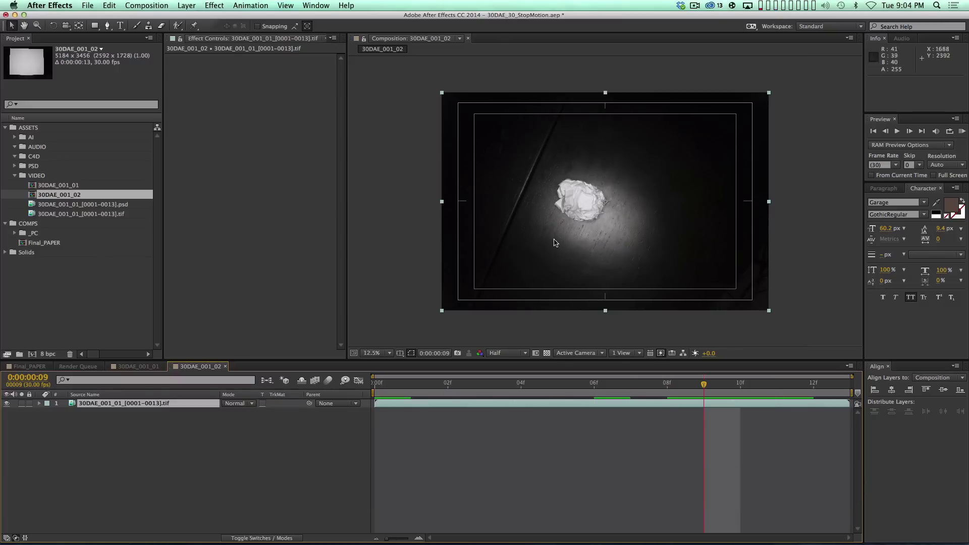
Step: Inspect the edges of the crumpled paper up close at 0:00:00:09 and close the 30DAE_001_02 composition
{"action": "key", "text": "z"}
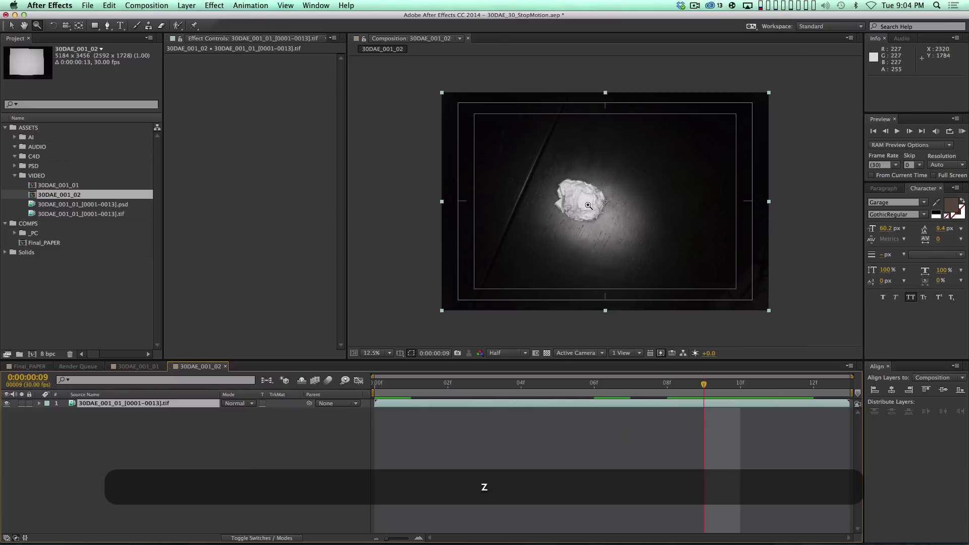
{"action": "left_click", "coordinate": [589, 205]}
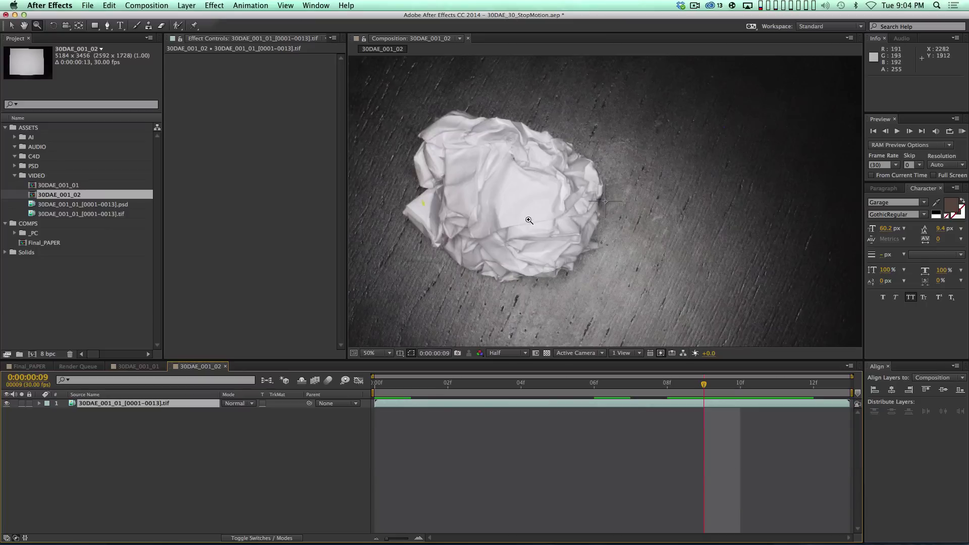
{"action": "key", "text": "comma"}
{"action": "key", "text": "comma"}
{"action": "key", "text": "comma"}
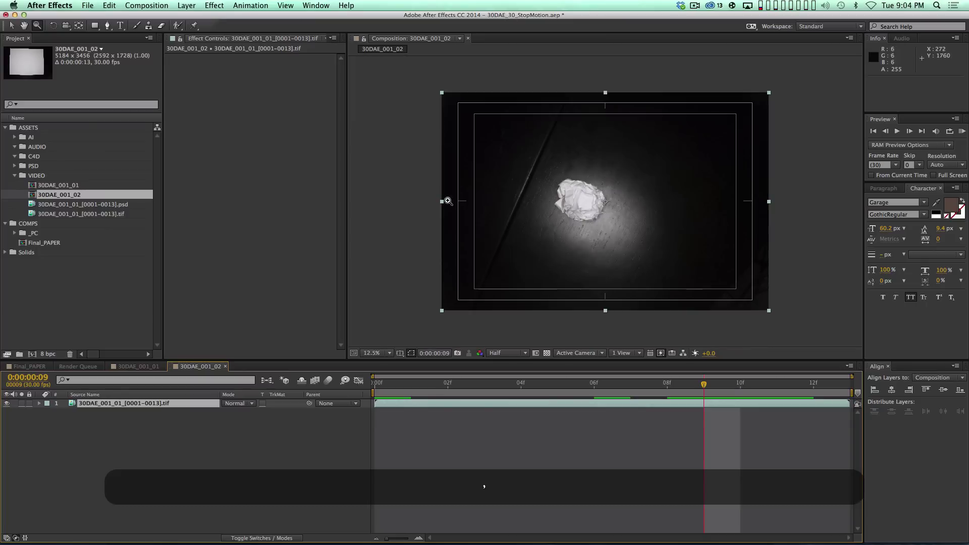
{"action": "left_click", "coordinate": [211, 455]}
{"action": "left_click", "coordinate": [226, 367]}
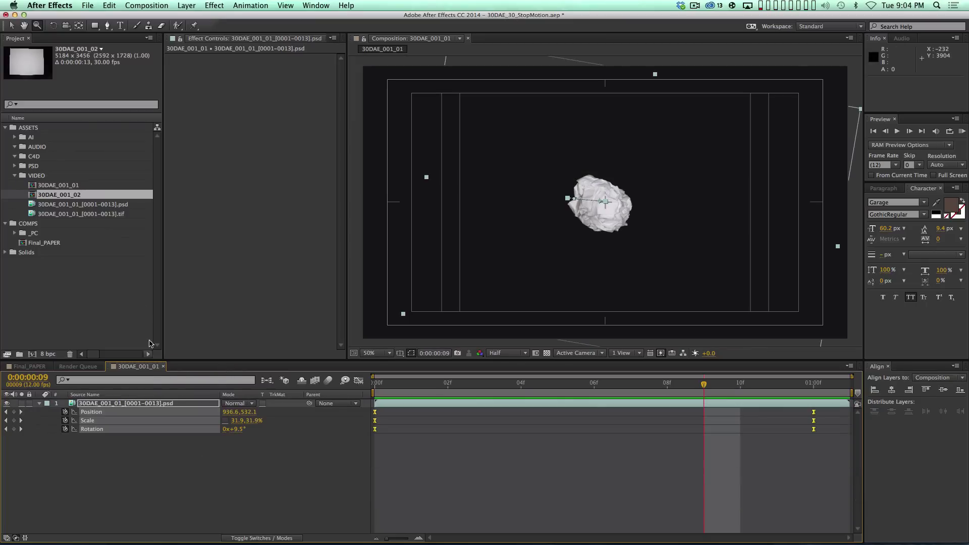
Step: Check the PSD sequence's cut-out by playing 30DAE_001_01 over the transparency grid and again with the grid off
{"action": "left_click", "coordinate": [111, 205]}
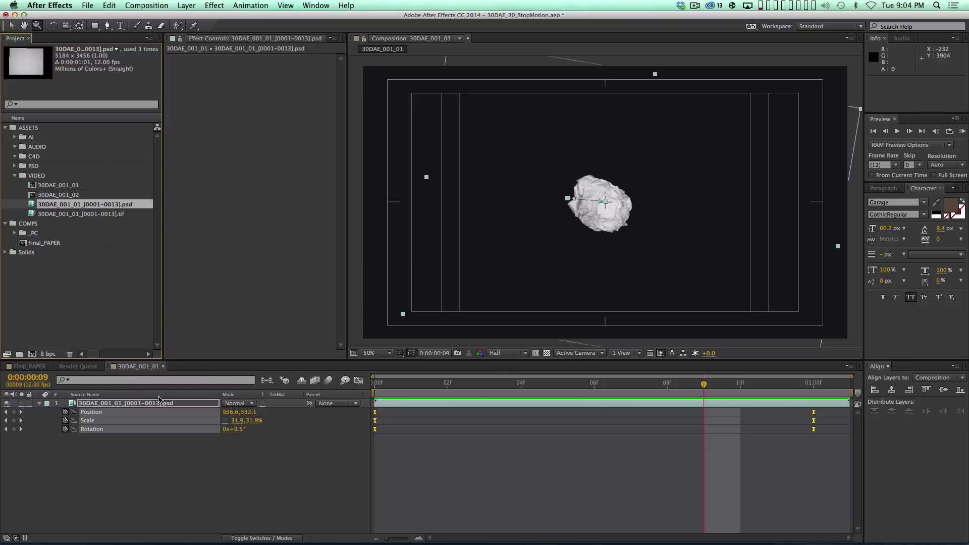
{"action": "left_click", "coordinate": [547, 353]}
{"action": "key", "text": "space"}
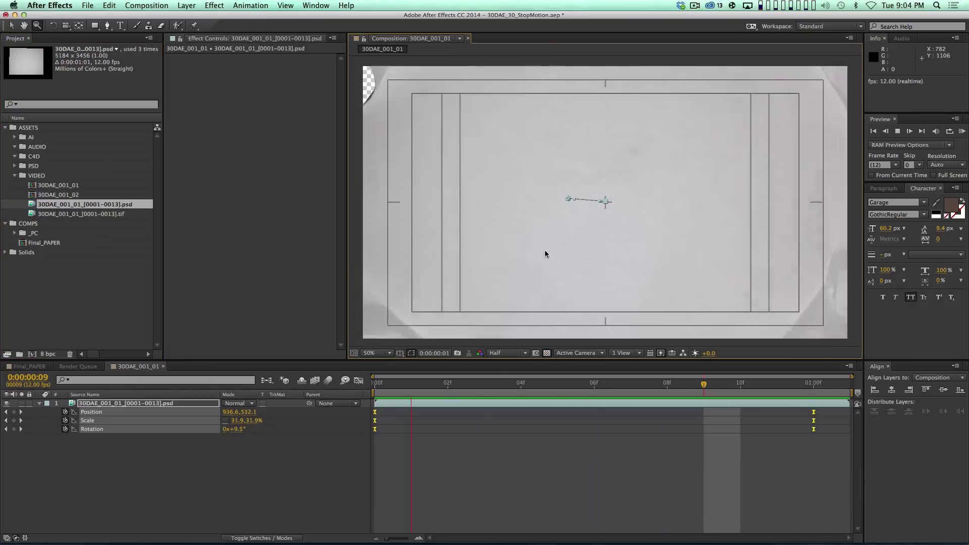
{"action": "key", "text": "space"}
{"action": "left_click", "coordinate": [546, 353]}
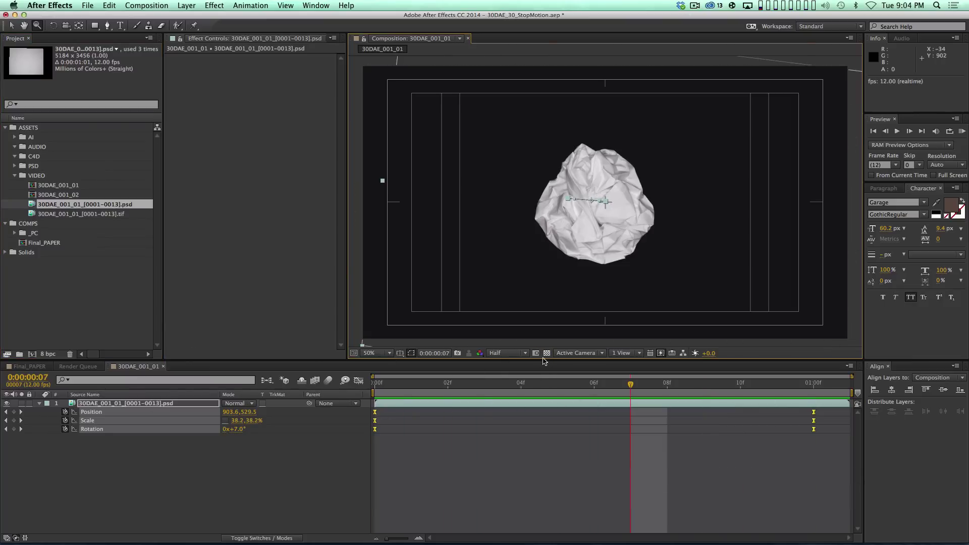
{"action": "key", "text": "space"}
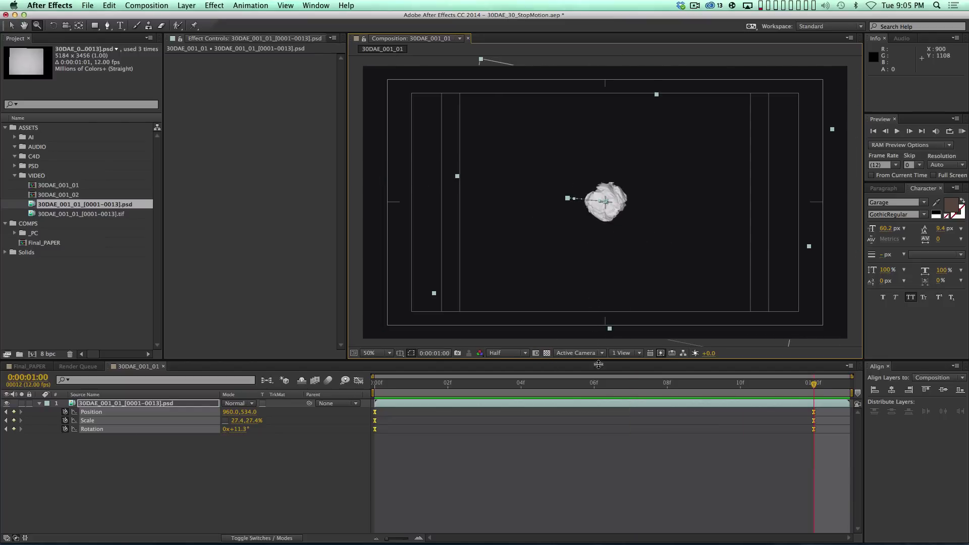
Step: Deselect the paper layer, hide the title/action-safe guides and scrub to 0:00:00:04
{"action": "key", "text": "v"}
{"action": "left_click", "coordinate": [622, 461]}
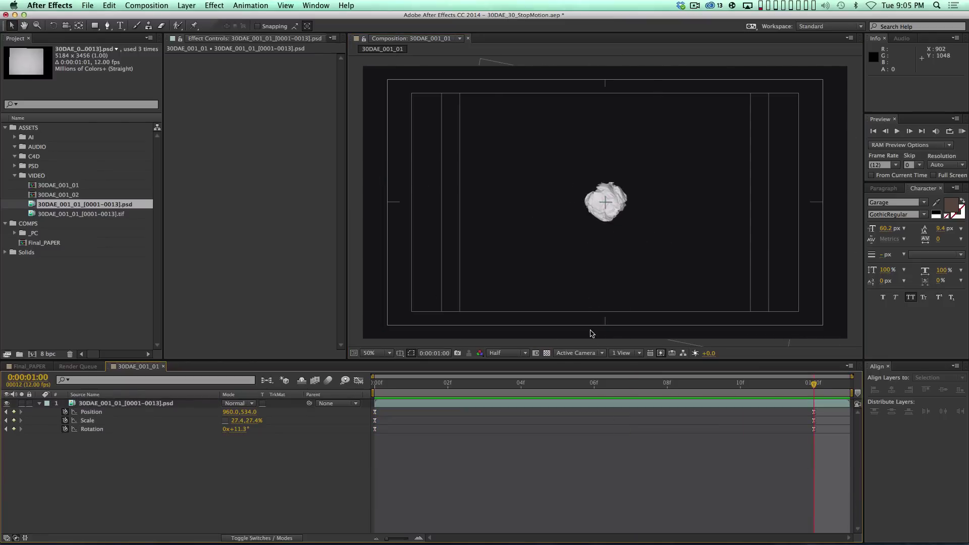
{"action": "key", "text": "apostrophe"}
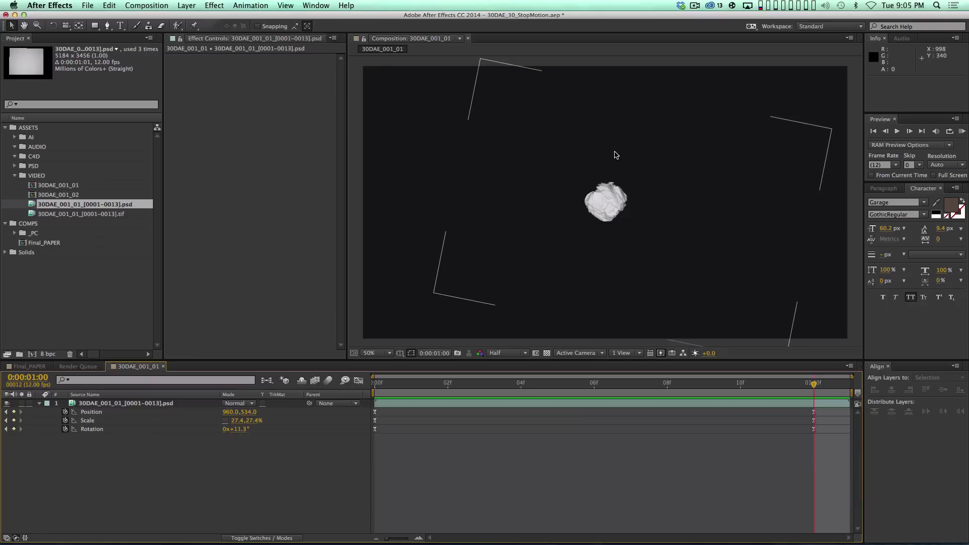
{"action": "left_click_drag", "start_coordinate": [419, 383], "coordinate": [514, 387]}
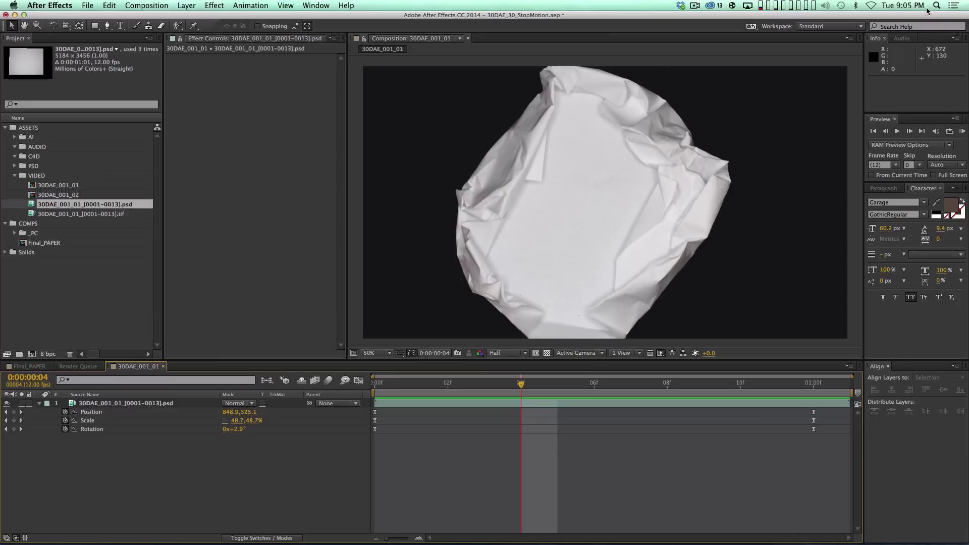
Step: Preview the crumpling animation several times and scrub through its opening frames
{"action": "key", "text": "KP_0"}
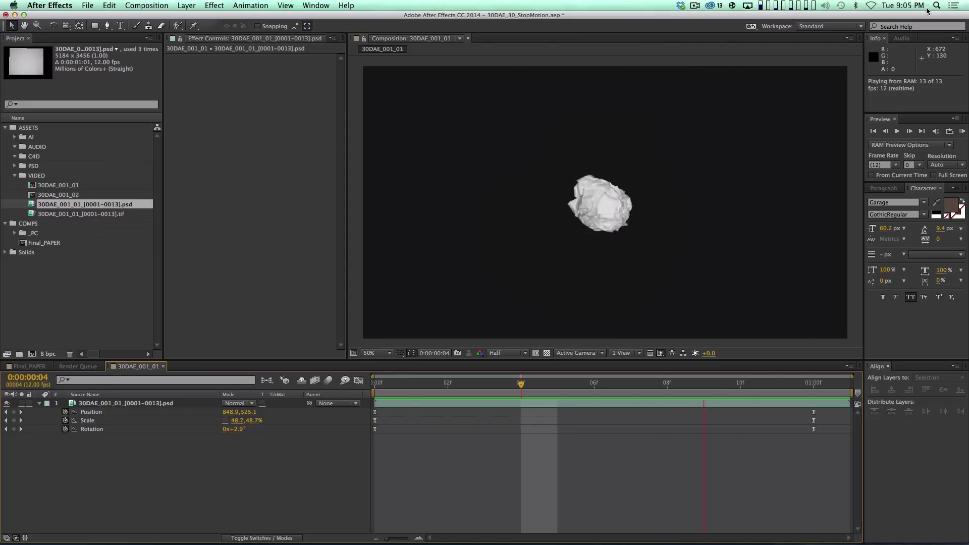
{"action": "key", "text": "space"}
{"action": "key", "text": "space"}
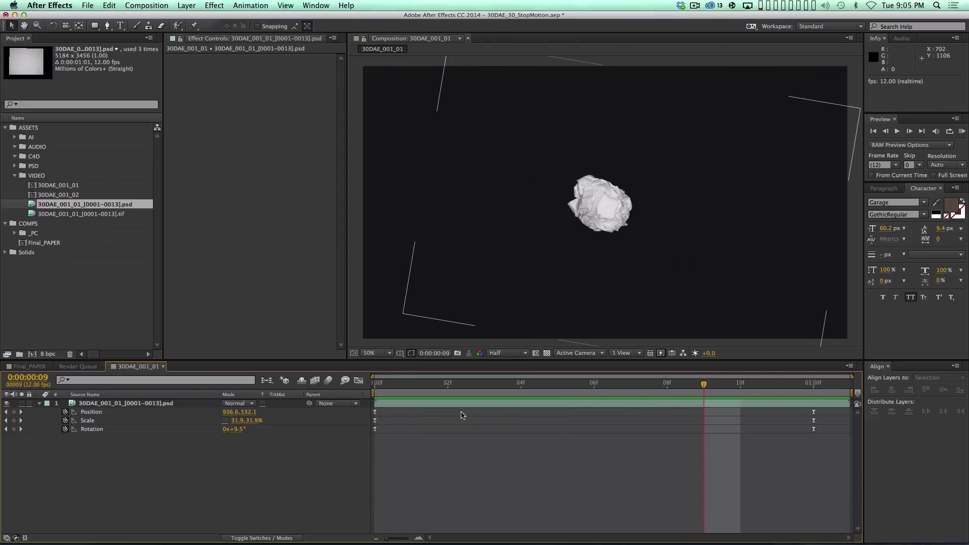
{"action": "left_click", "coordinate": [423, 387]}
{"action": "key", "text": "KP_0"}
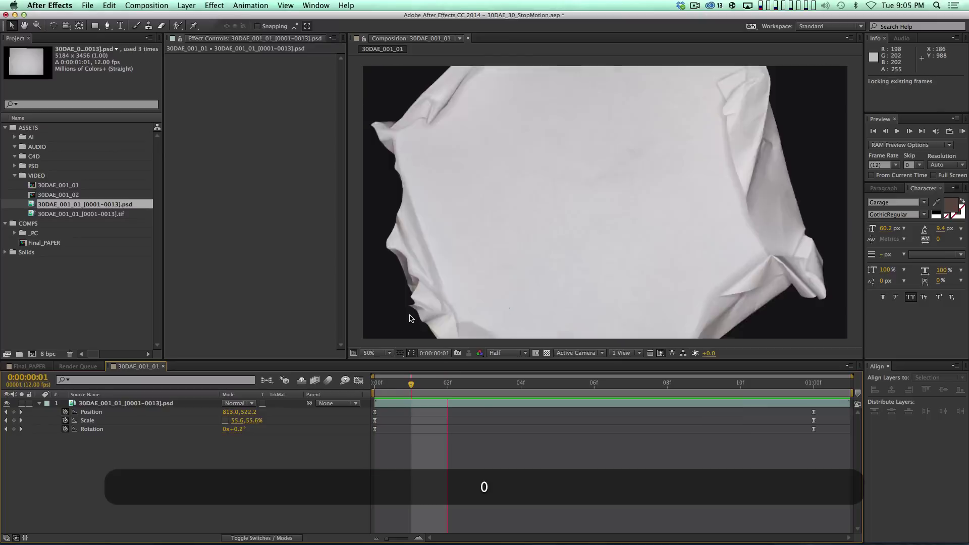
{"action": "key", "text": "space"}
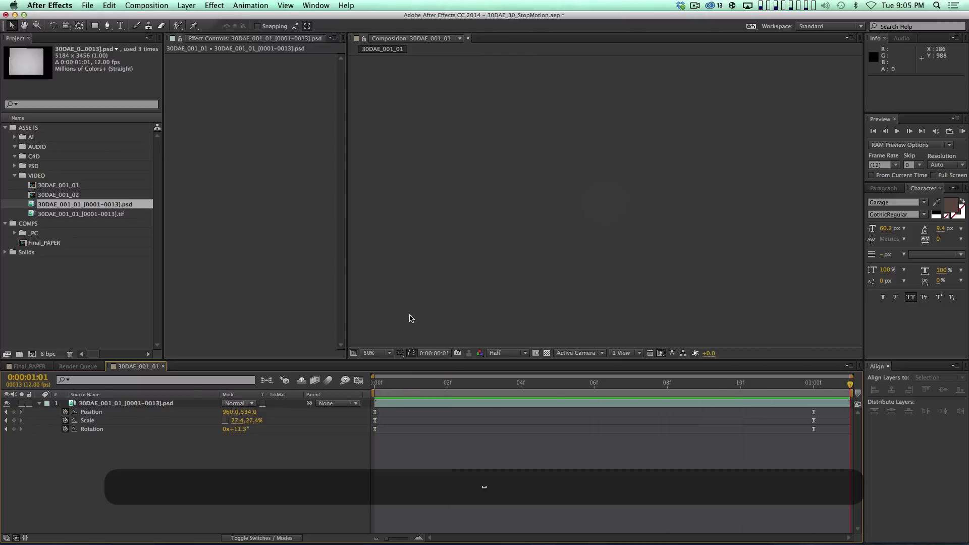
{"action": "left_click", "coordinate": [385, 391]}
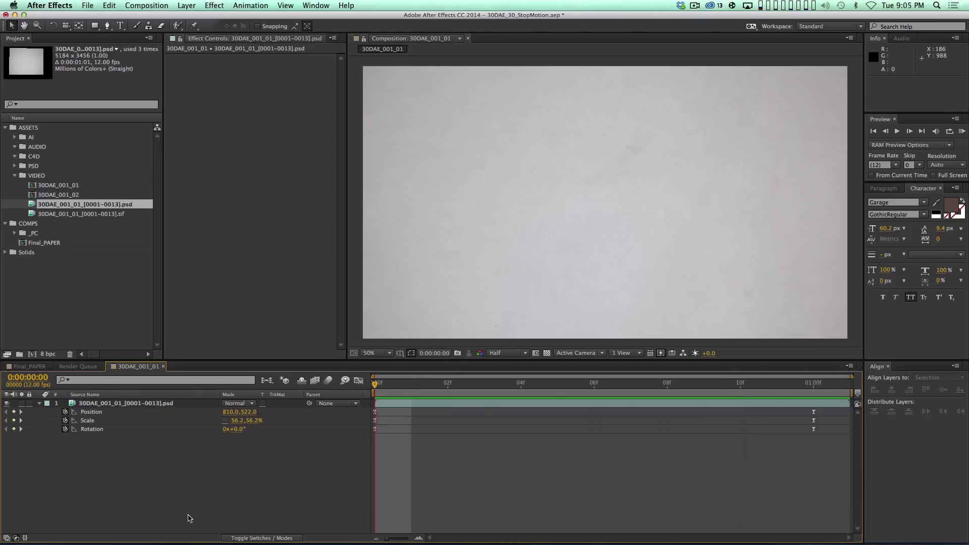
{"action": "left_click", "coordinate": [397, 387]}
{"action": "left_click_drag", "start_coordinate": [432, 394], "coordinate": [360, 379]}
Step: Open Final_PAPER, go into its nested PaperToss and PaperImage compositions, and preview the badge animation
{"action": "left_click", "coordinate": [29, 366]}
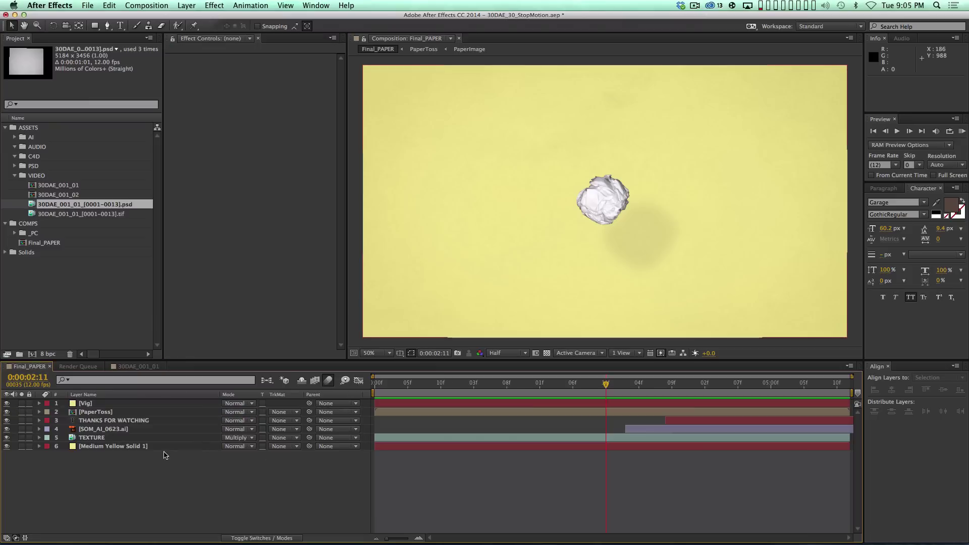
{"action": "double_click", "coordinate": [139, 412]}
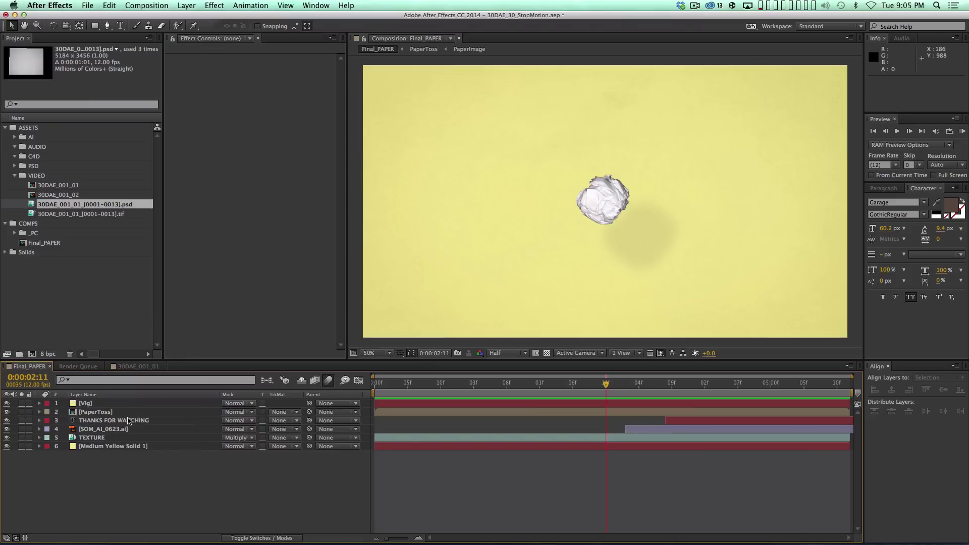
{"action": "double_click", "coordinate": [374, 403]}
{"action": "key", "text": "space"}
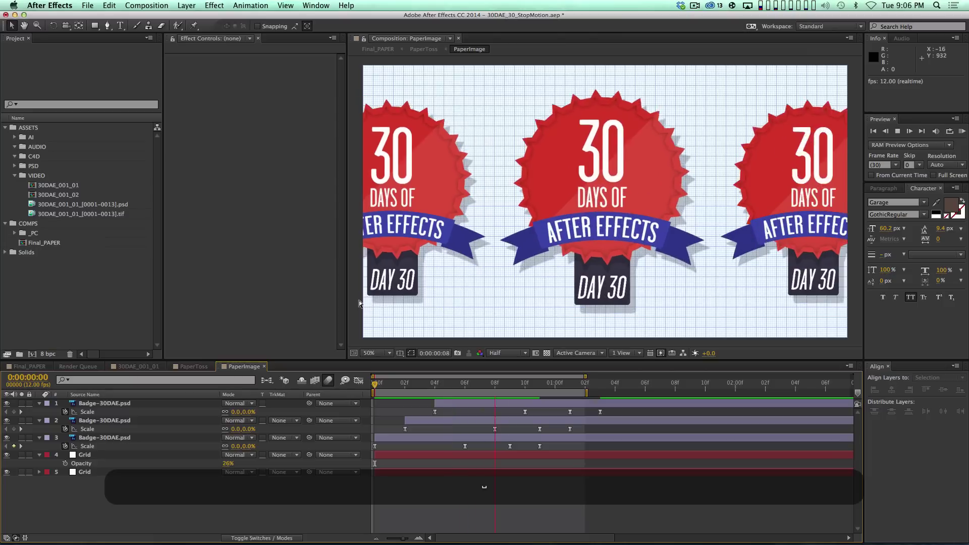
{"action": "key", "text": "space"}
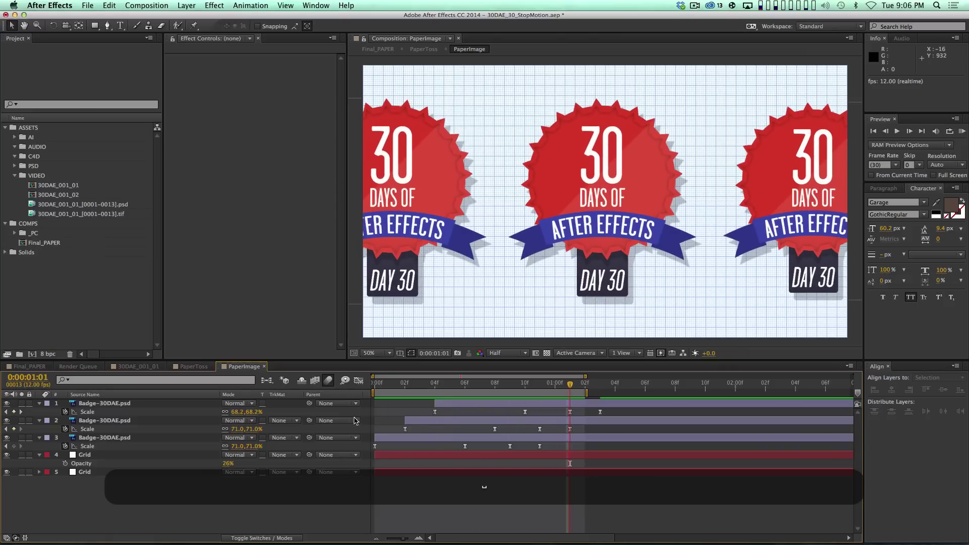
Step: Collapse all layer properties in PaperImage and select the upper Grid layer to examine its effects
{"action": "key", "text": "super+a"}
{"action": "key", "text": "shift+super+grave"}
{"action": "key", "text": "shift+super+a"}
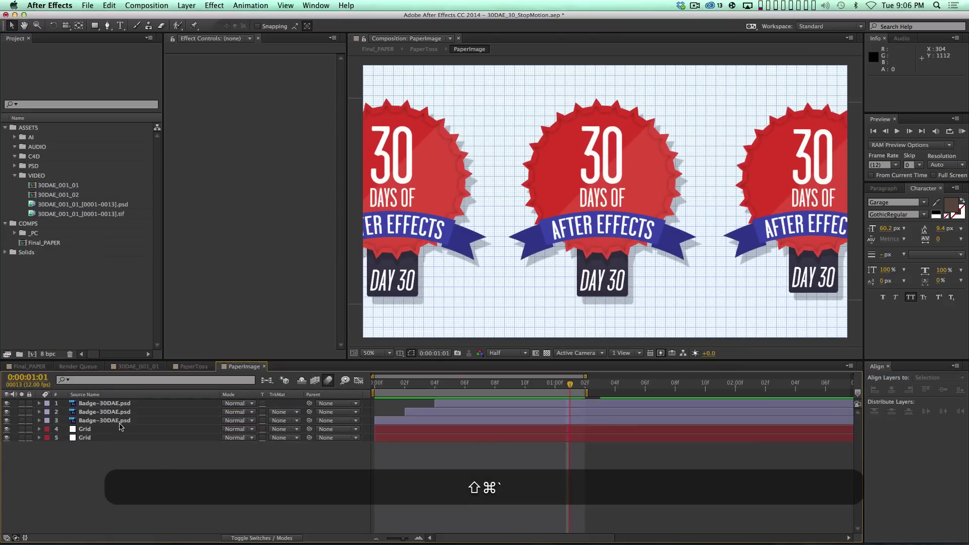
{"action": "left_click", "coordinate": [137, 438]}
{"action": "key", "text": "super+Up"}
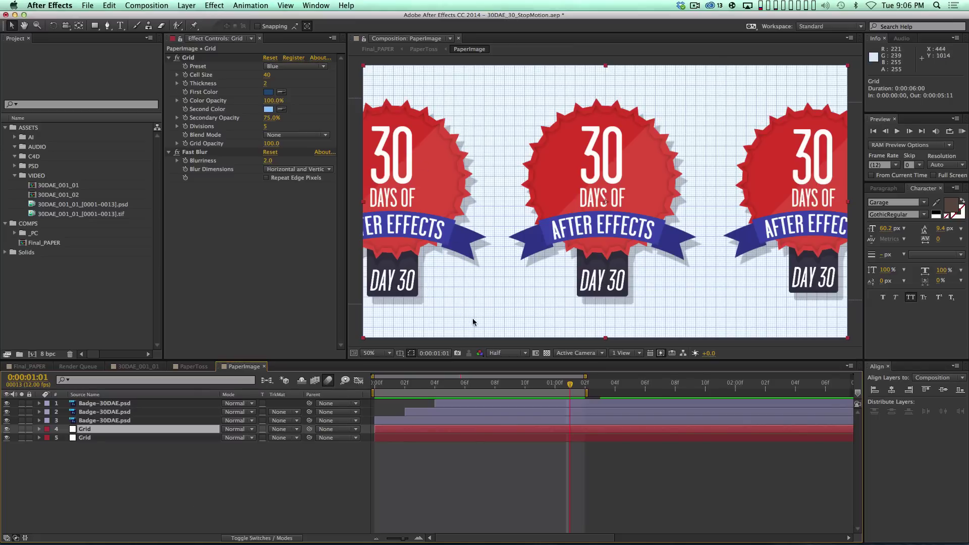
{"action": "left_click", "coordinate": [214, 6]}
{"action": "mouse_move", "coordinate": [231, 55]}
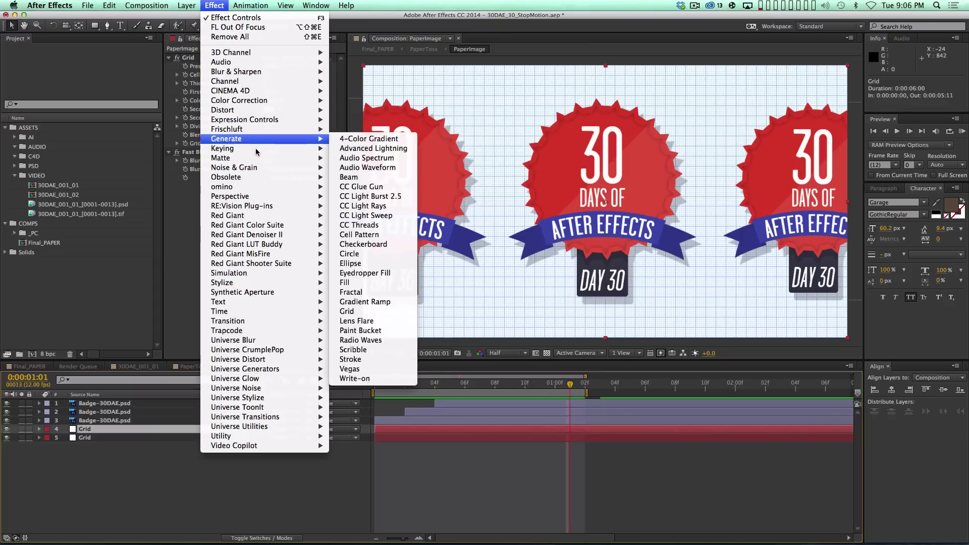
{"action": "mouse_move", "coordinate": [236, 257]}
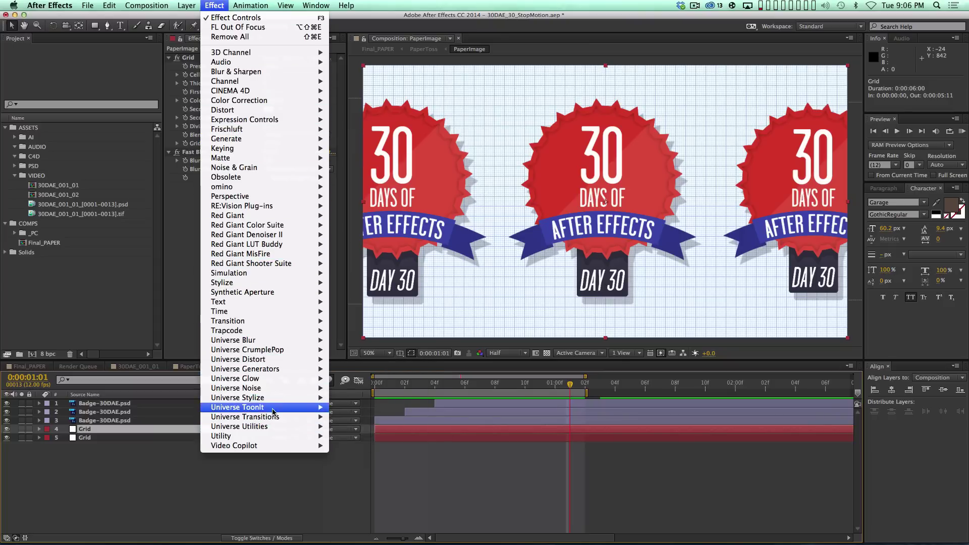
{"action": "mouse_move", "coordinate": [275, 402]}
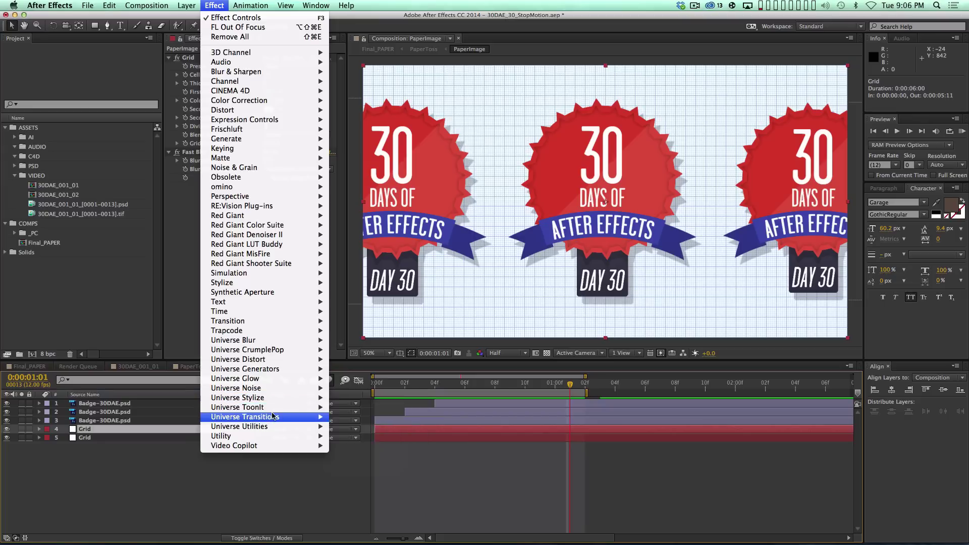
{"action": "mouse_move", "coordinate": [273, 378]}
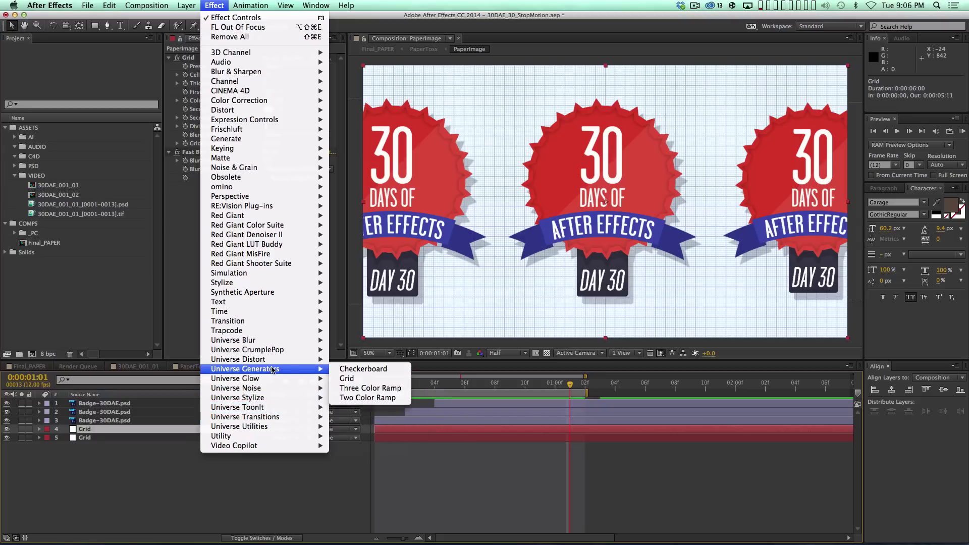
{"action": "left_click", "coordinate": [311, 491]}
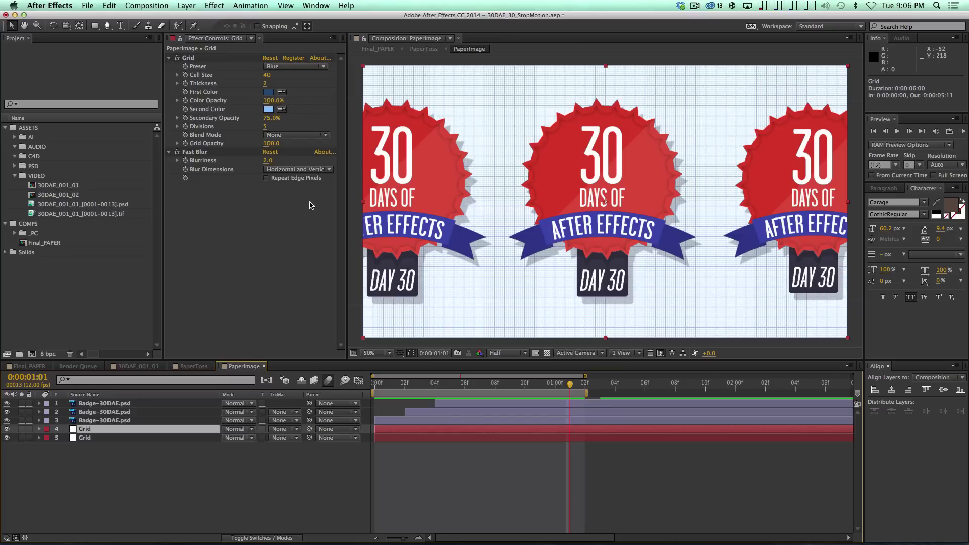
Step: Scrub to 0:00:00:07 and preview the badge animation in the PaperImage composition
{"action": "left_click_drag", "start_coordinate": [434, 387], "coordinate": [480, 387]}
{"action": "key", "text": "KP_0"}
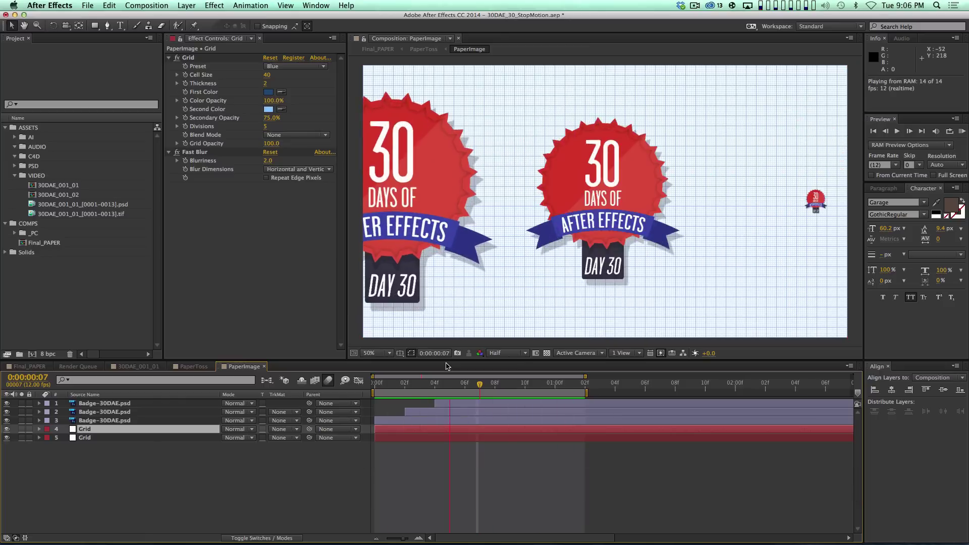
{"action": "key", "text": "space"}
Step: Close PaperImage, copy the PaperImage layer from PaperToss and paste it above the paper sequence in the 30DAE_001_01 composition
{"action": "key", "text": "super+w"}
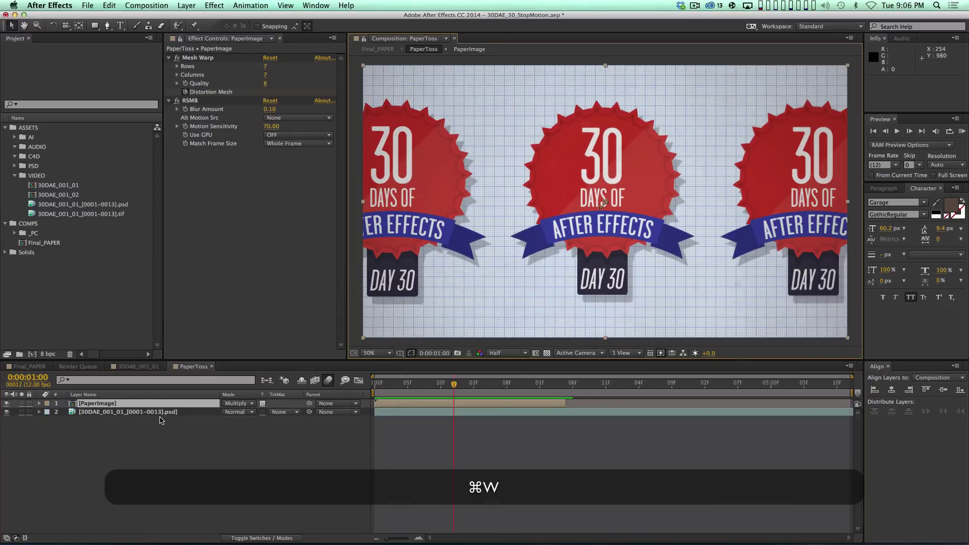
{"action": "key", "text": "super+w"}
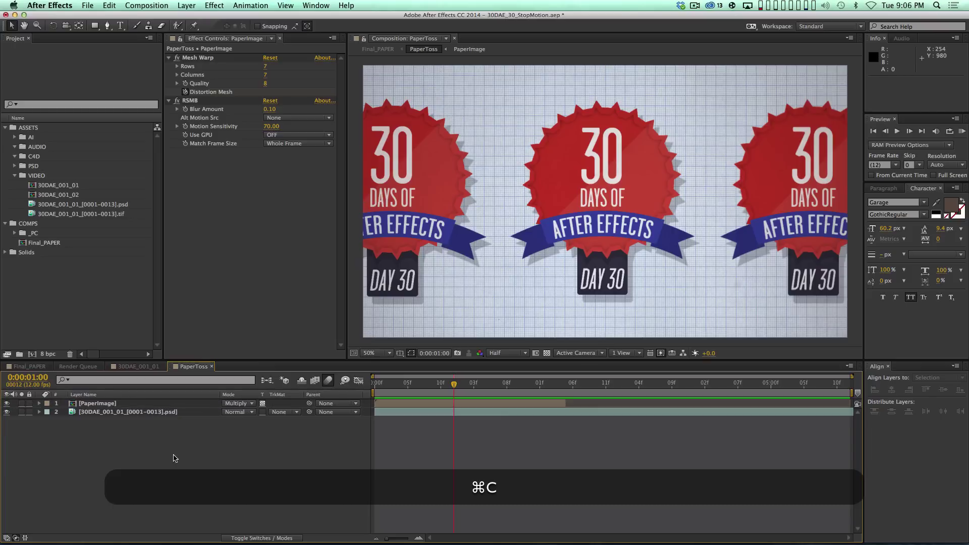
{"action": "key", "text": "super+v"}
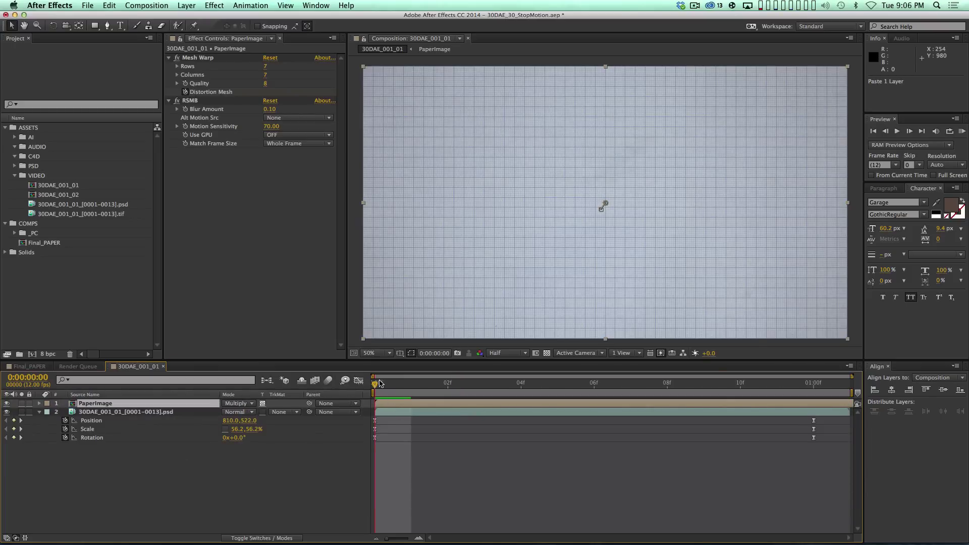
Step: Preview the pasted PaperImage layer over the paper up to 0:00:00:04 and set its blending mode to Normal
{"action": "key", "text": "space"}
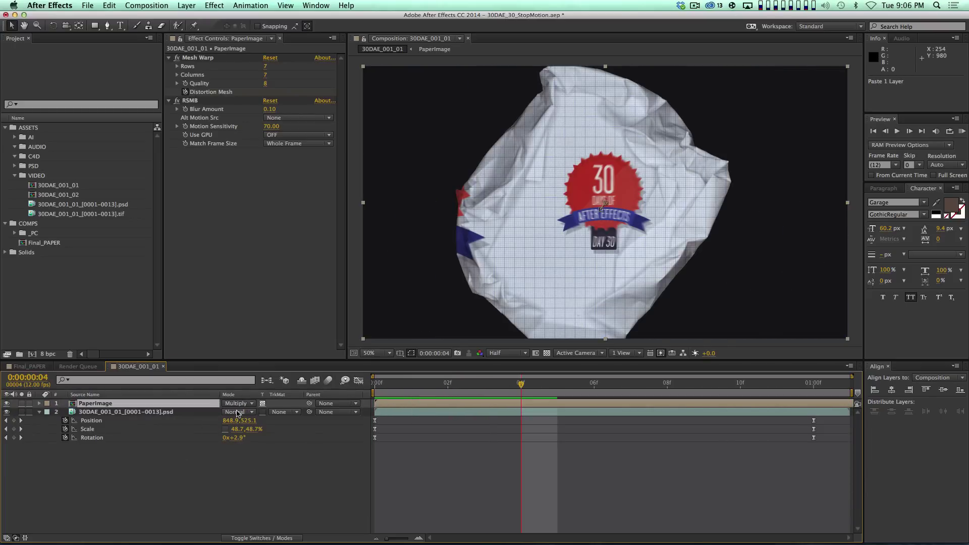
{"action": "left_click", "coordinate": [252, 404]}
{"action": "left_click", "coordinate": [245, 135]}
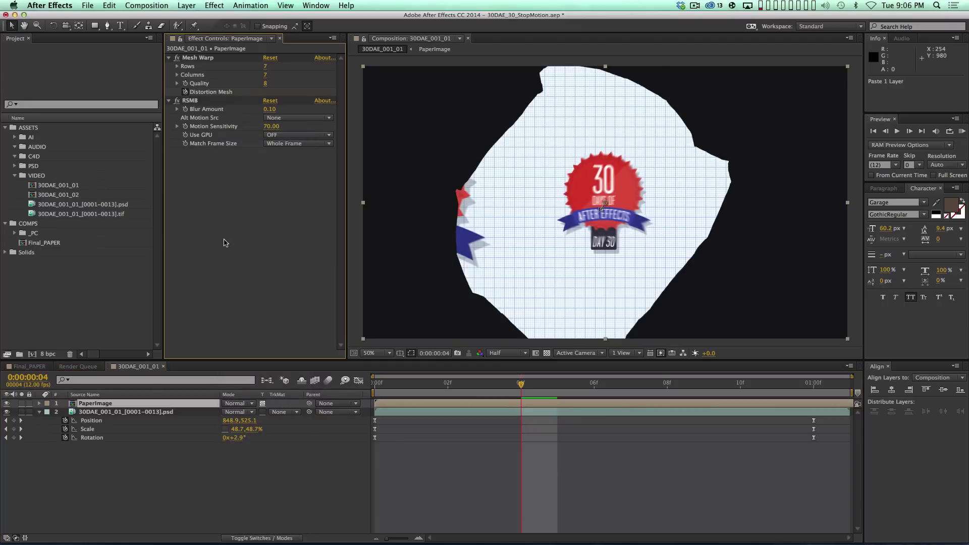
Step: Remove all effects from the PaperImage layer, turn off its Preserve Transparency option and deselect it
{"action": "key", "text": "super+a"}
{"action": "key", "text": "super+BackSpace"}
{"action": "left_click", "coordinate": [261, 404]}
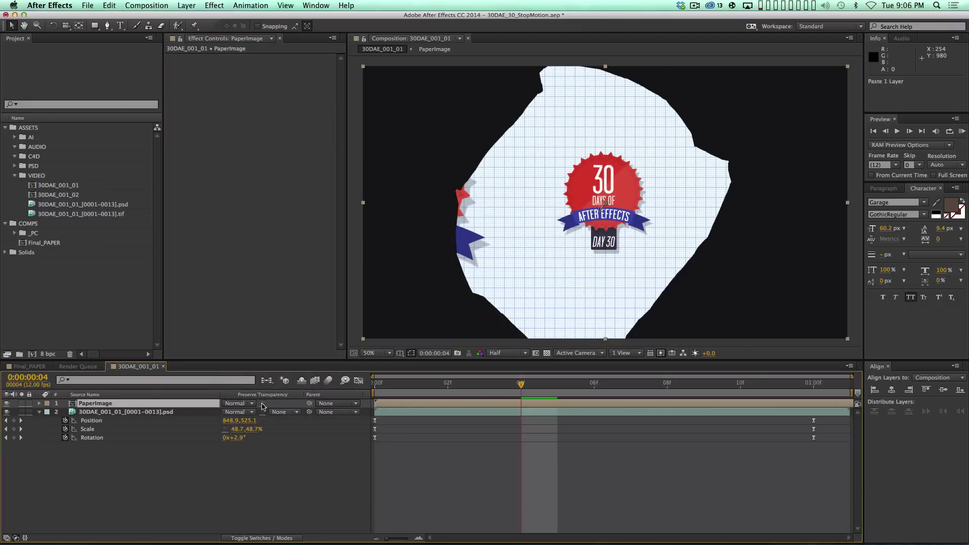
{"action": "left_click", "coordinate": [222, 471]}
Step: Return to the first frame and preview the PaperImage artwork in 30DAE_001_01
{"action": "left_click_drag", "start_coordinate": [412, 382], "coordinate": [351, 379]}
{"action": "key", "text": "space"}
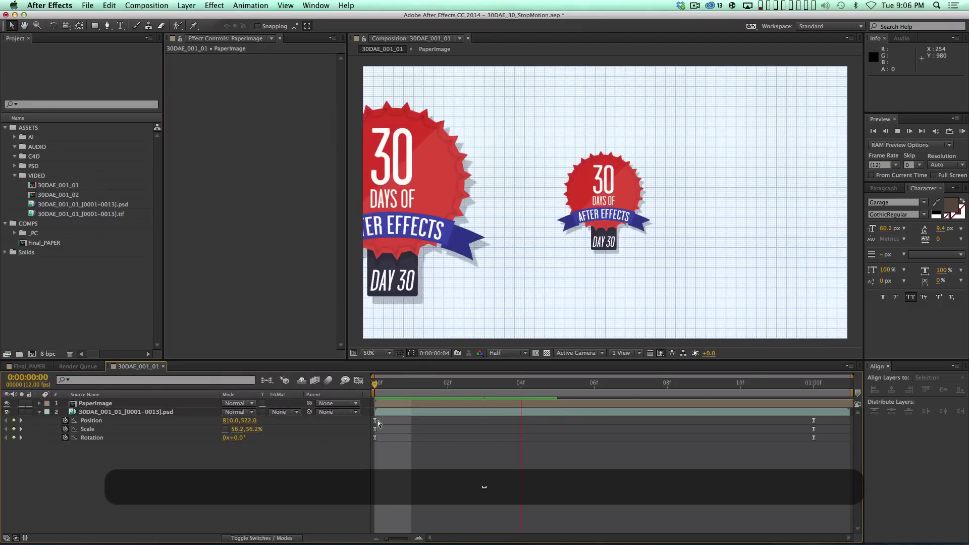
{"action": "key", "text": "space"}
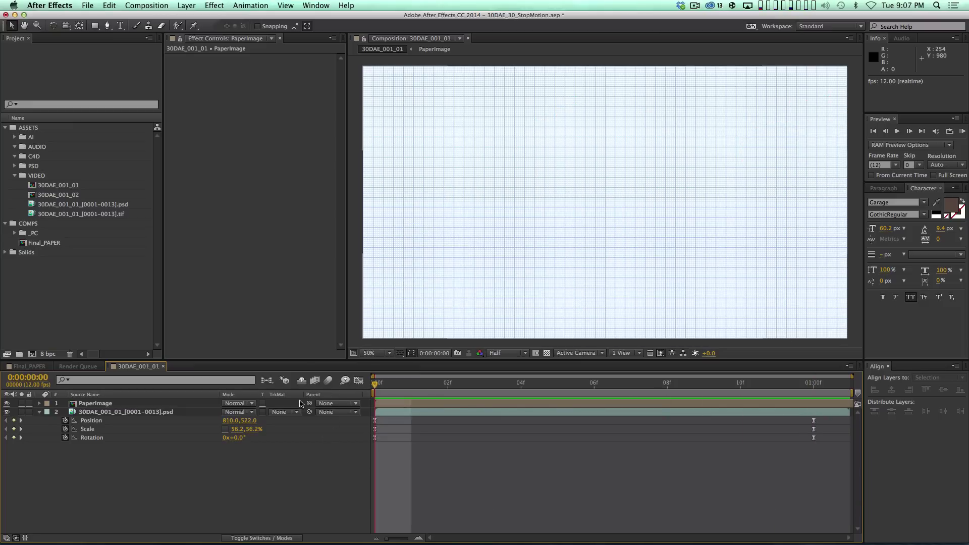
Step: Parent the PaperImage layer to the 30DAE_001_01_[0001-0013].psd layer and check the motion by previewing and scrubbing to 0:00:00:06
{"action": "left_click_drag", "start_coordinate": [310, 404], "coordinate": [162, 415]}
{"action": "key", "text": "space"}
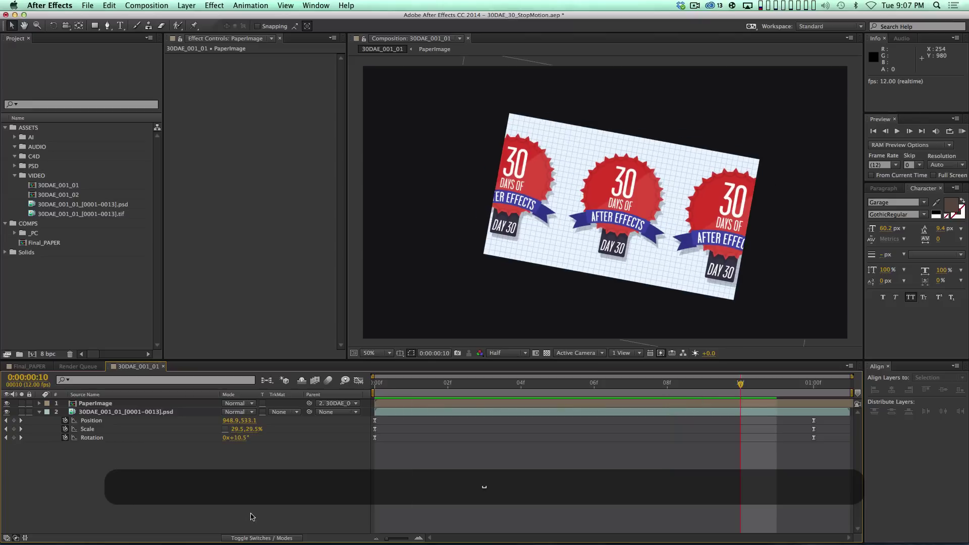
{"action": "left_click_drag", "start_coordinate": [374, 384], "coordinate": [593, 428]}
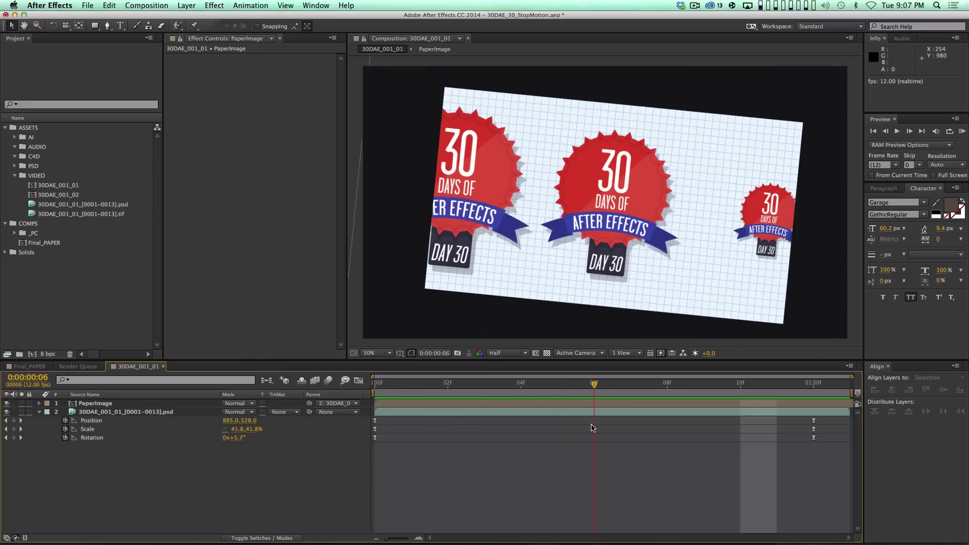
Step: Lower the PaperImage layer's opacity so the crumpled paper shows through it, and delete the layer's Mask 1
{"action": "left_click", "coordinate": [166, 403]}
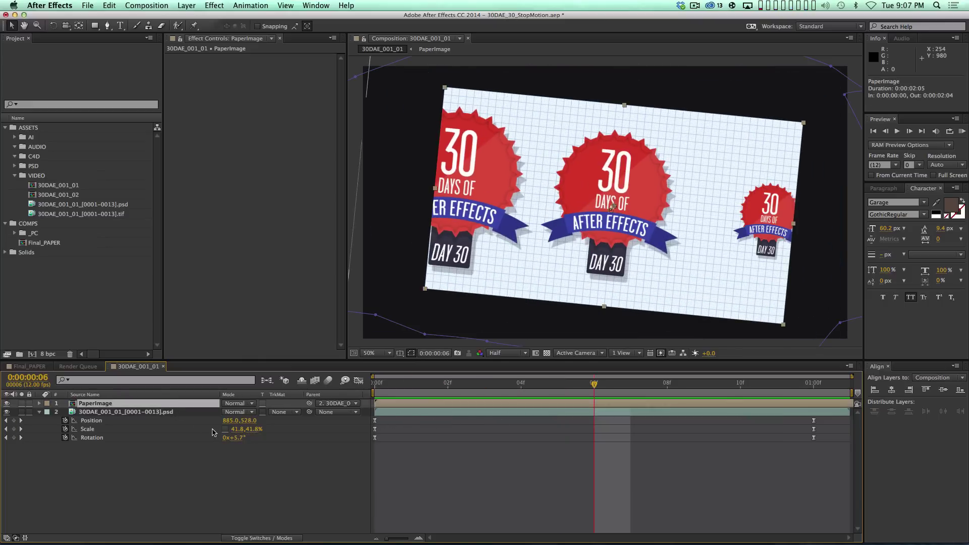
{"action": "key", "text": "t"}
{"action": "left_click_drag", "start_coordinate": [232, 412], "coordinate": [188, 414]}
{"action": "key", "text": "m"}
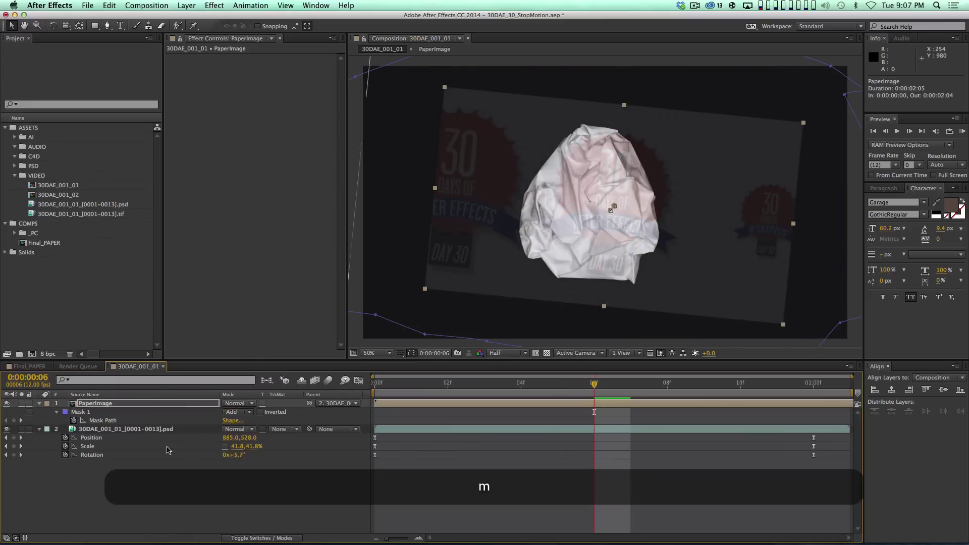
{"action": "key", "text": "BackSpace"}
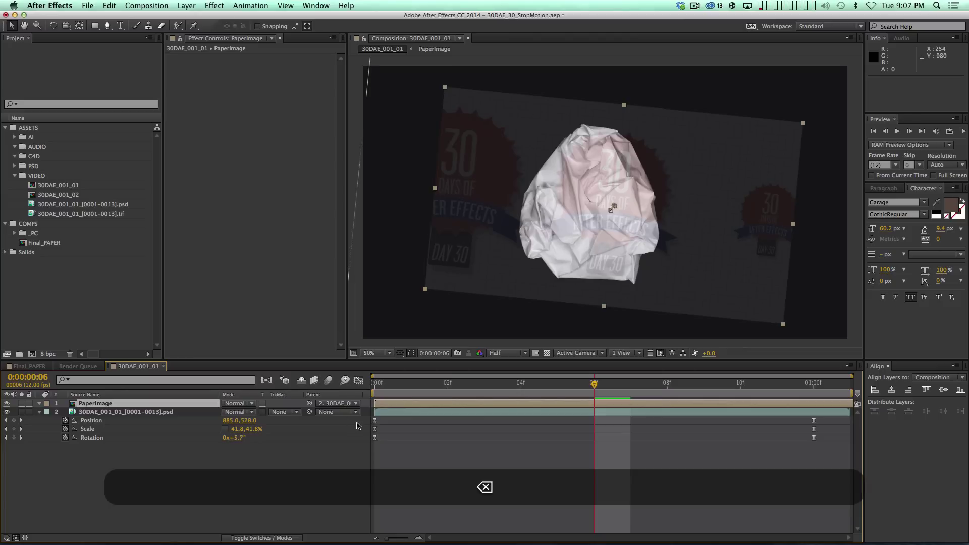
{"action": "left_click_drag", "start_coordinate": [385, 385], "coordinate": [522, 376]}
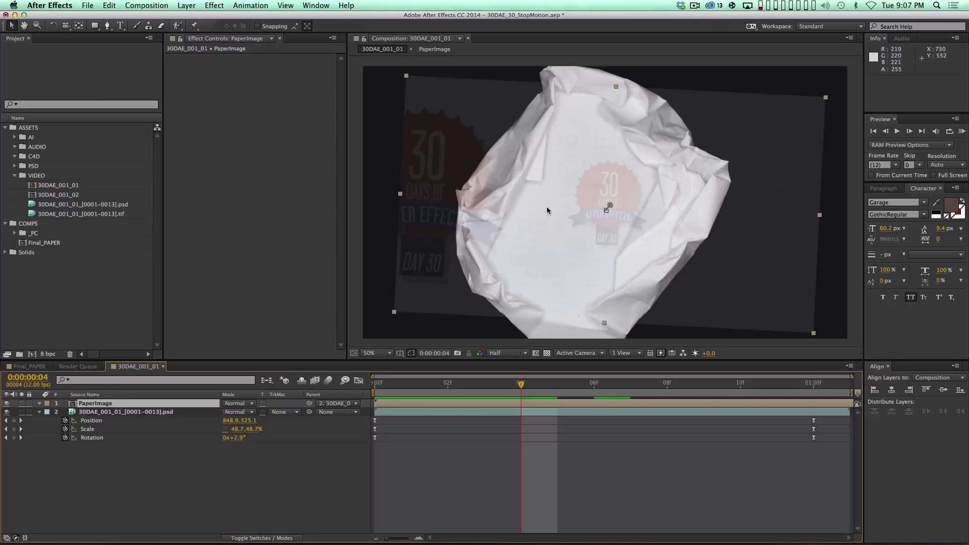
{"action": "left_click_drag", "start_coordinate": [533, 384], "coordinate": [595, 385]}
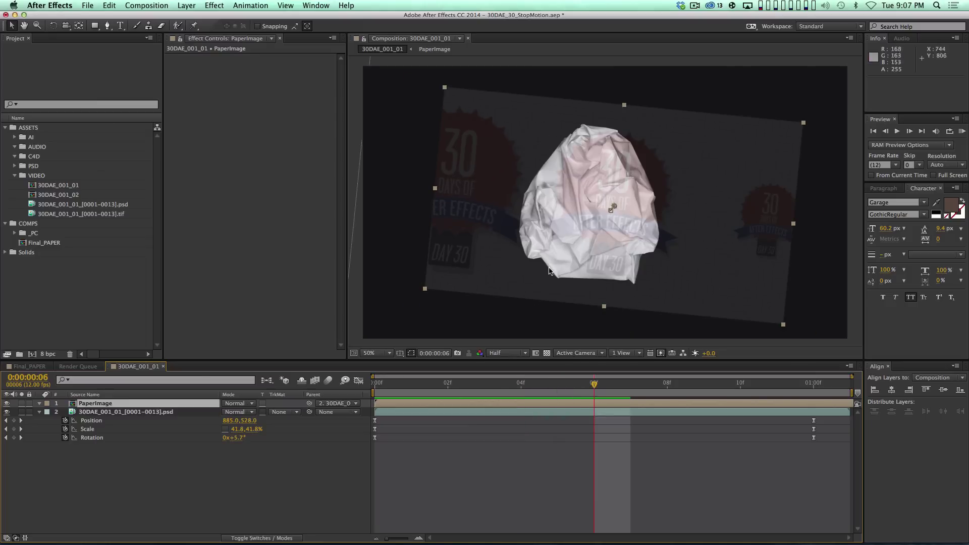
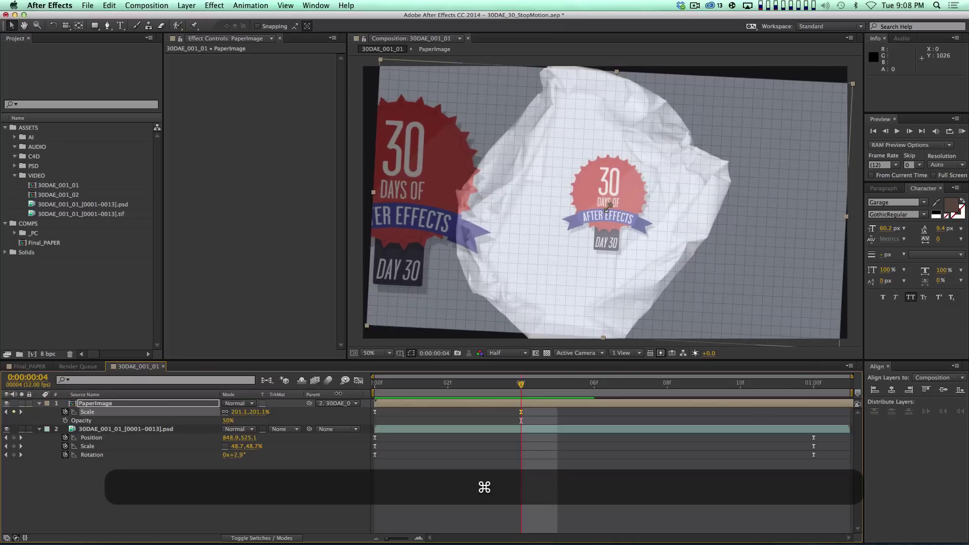
Step: Preview the PaperImage artwork's motion from the first frame of 30DAE_001_01 and return to the start
{"action": "key", "text": "super+Home"}
{"action": "key", "text": "space"}
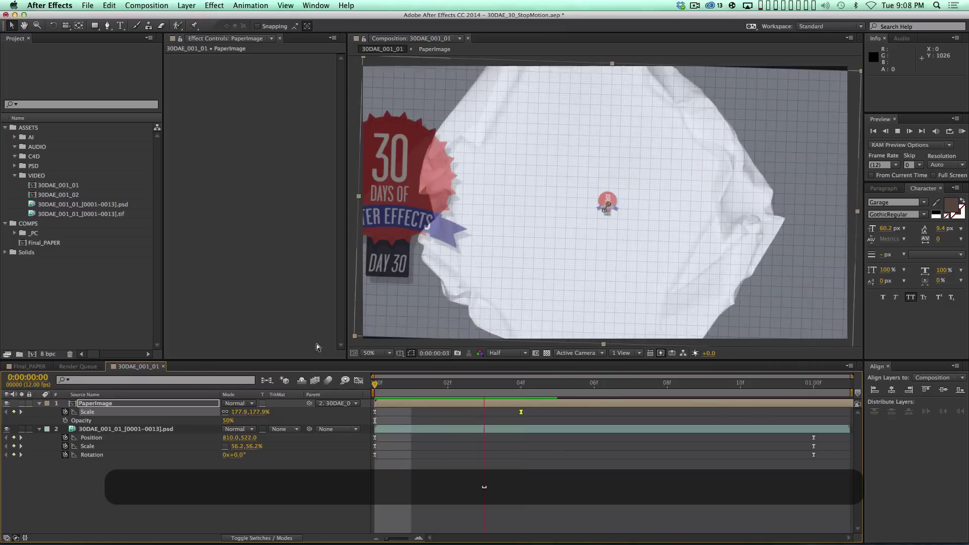
{"action": "key", "text": "Home"}
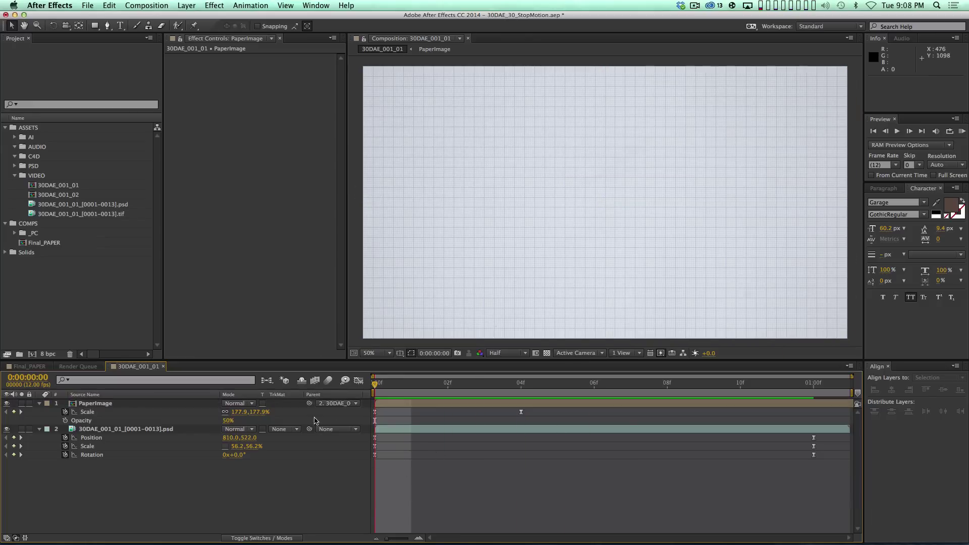
Step: Set the 30DAE_001_01 composition's duration to 0:00:06:00
{"action": "key", "text": "super+k"}
{"action": "left_click", "coordinate": [249, 310]}
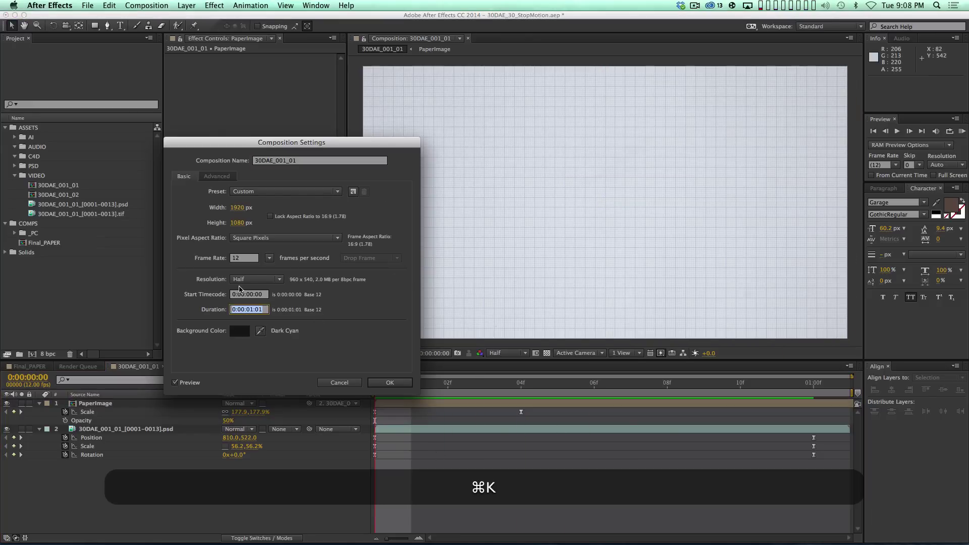
{"action": "type", "text": "600"}
{"action": "key", "text": "Return"}
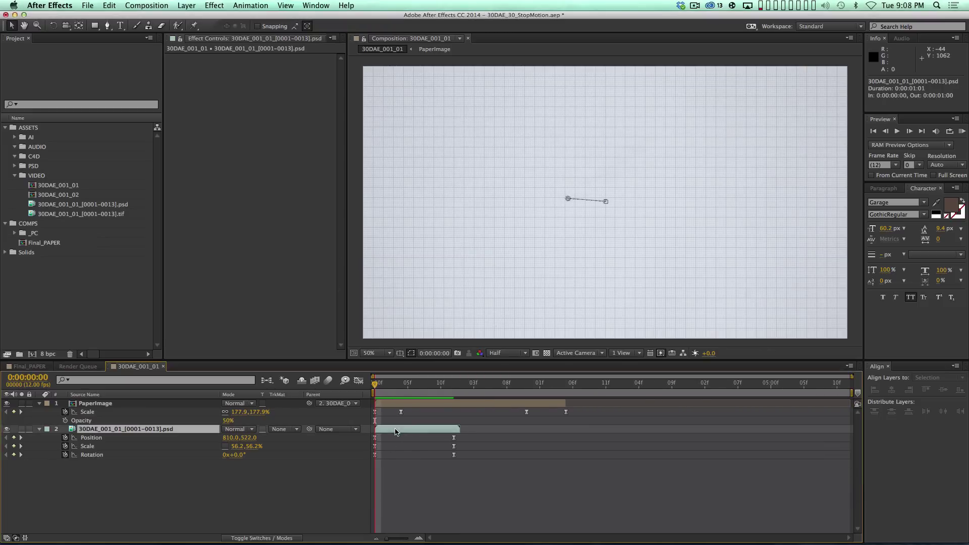
Step: Shift the 30DAE_001_01_[0001-0013].psd layer to start at 0:00:01:03, preview the timing and scrub to 0:00:01:07
{"action": "left_click_drag", "start_coordinate": [399, 430], "coordinate": [483, 429]}
{"action": "key", "text": "space"}
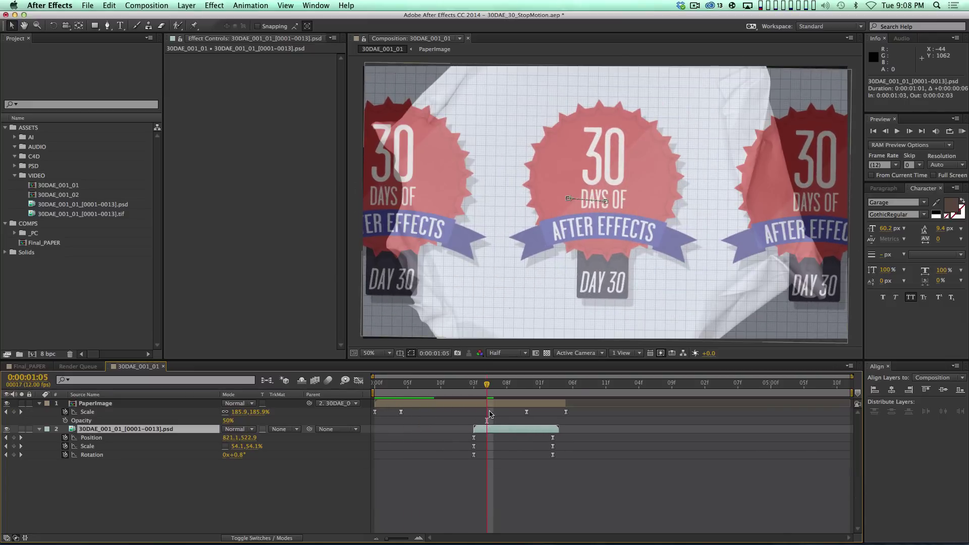
{"action": "left_click_drag", "start_coordinate": [439, 389], "coordinate": [474, 389]}
{"action": "key", "text": "space"}
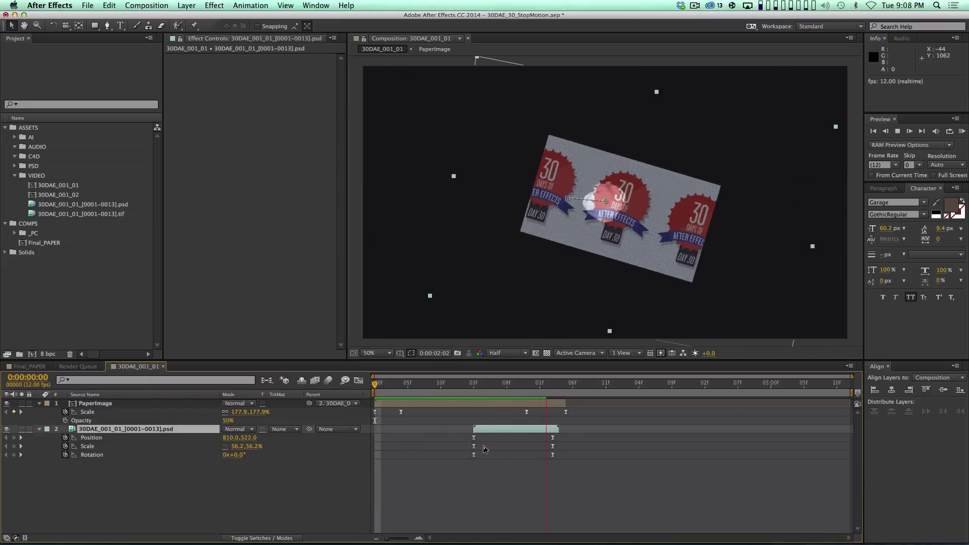
{"action": "key", "text": "space"}
{"action": "left_click_drag", "start_coordinate": [551, 384], "coordinate": [500, 382]}
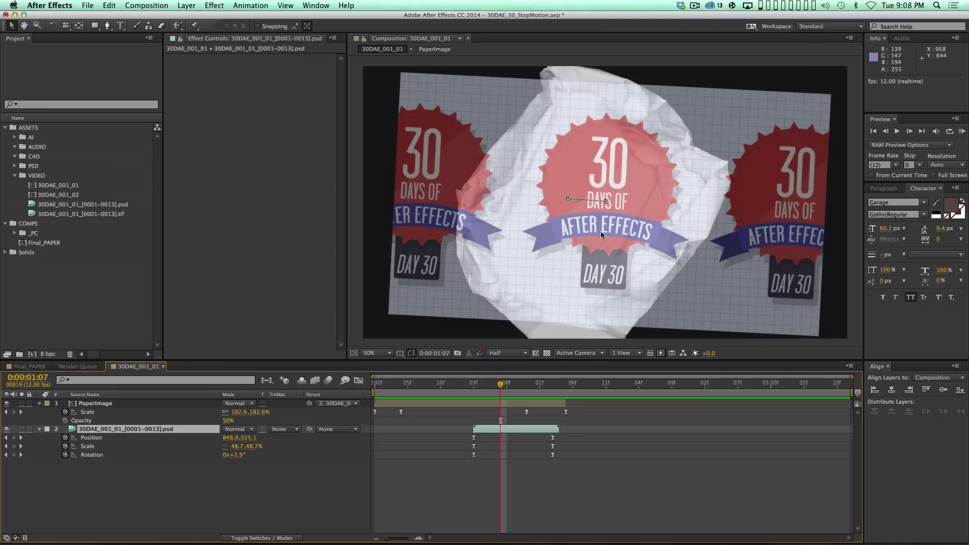
Step: Apply the Mesh Warp effect to the 30DAE_001_01_[0001-0013].psd layer at 0:00:01:03 and preview it to 0:00:02:01
{"action": "left_click", "coordinate": [474, 384], "text": "shift"}
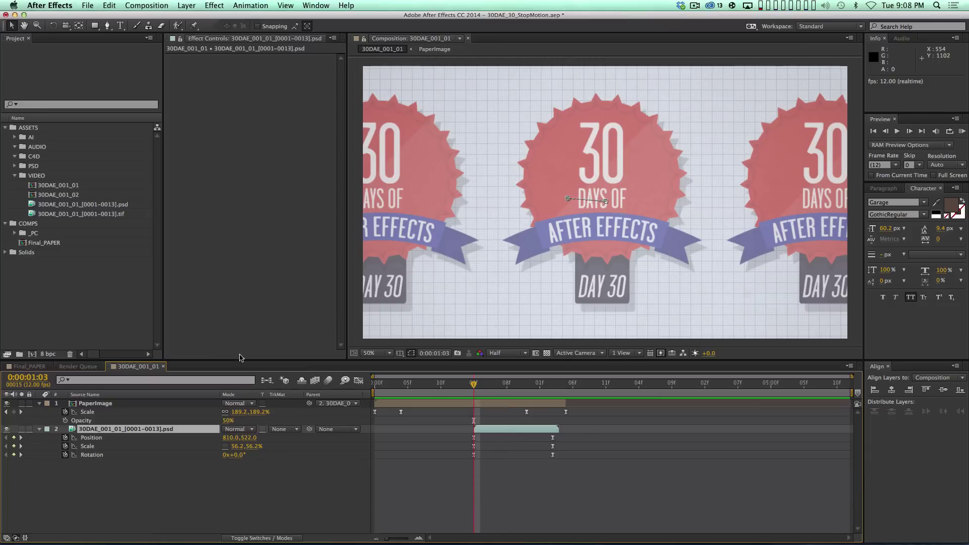
{"action": "left_click", "coordinate": [216, 5]}
{"action": "mouse_move", "coordinate": [265, 110]}
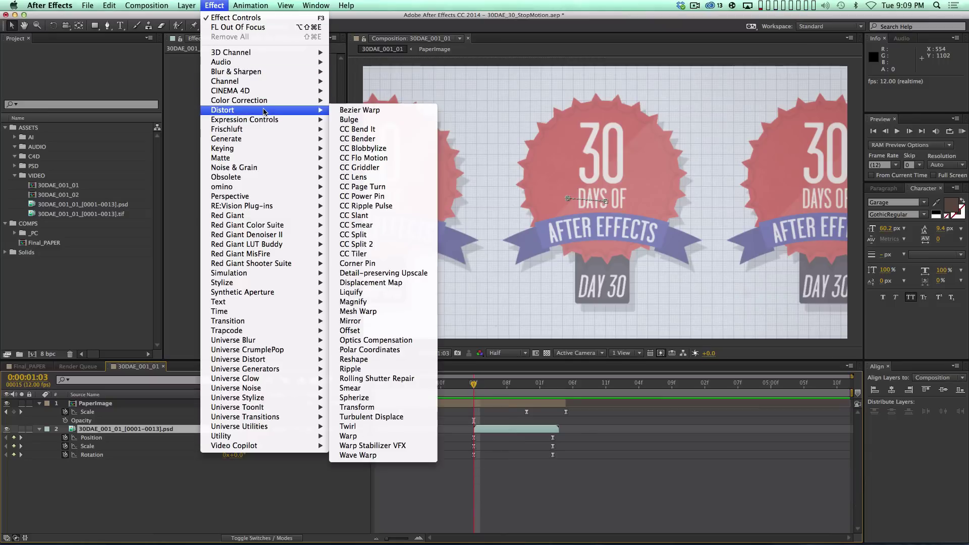
{"action": "left_click", "coordinate": [405, 311]}
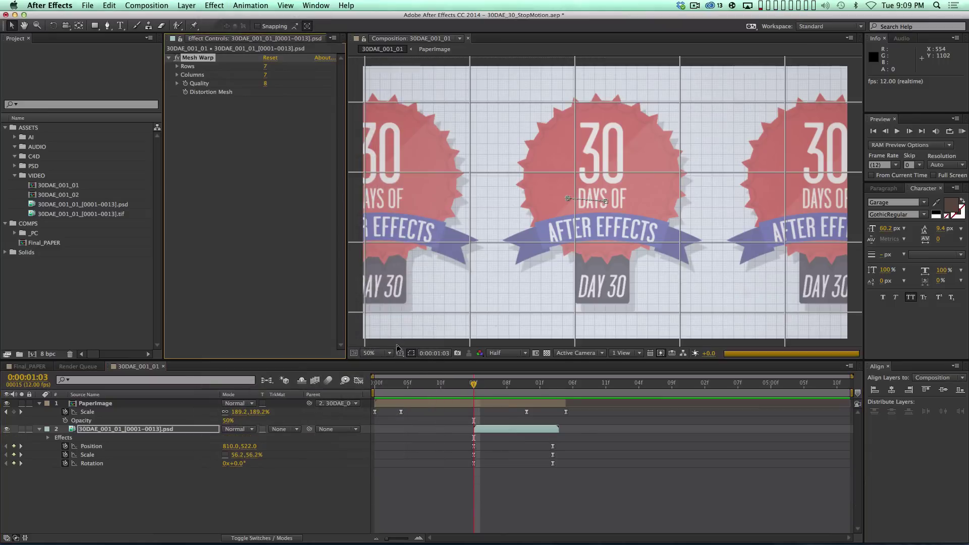
{"action": "key", "text": "space"}
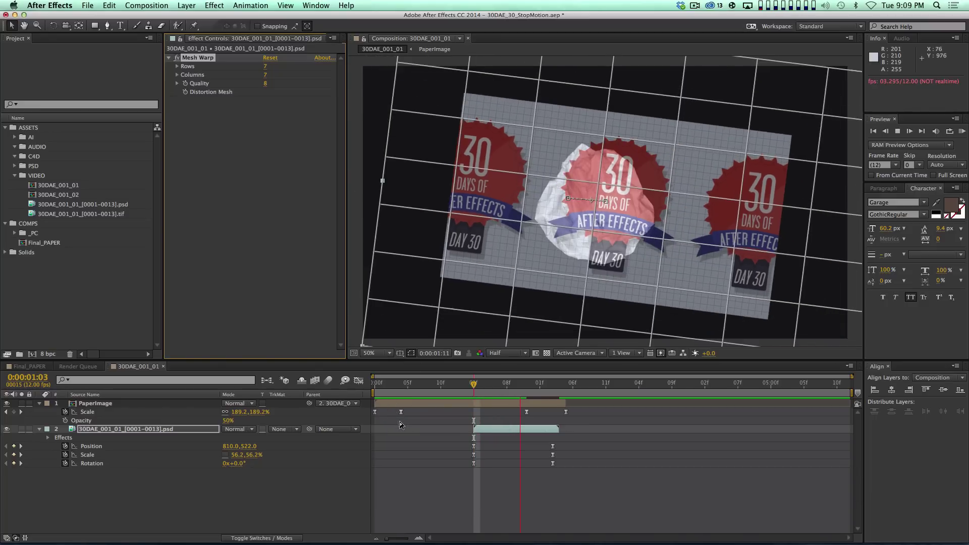
{"action": "key", "text": "space"}
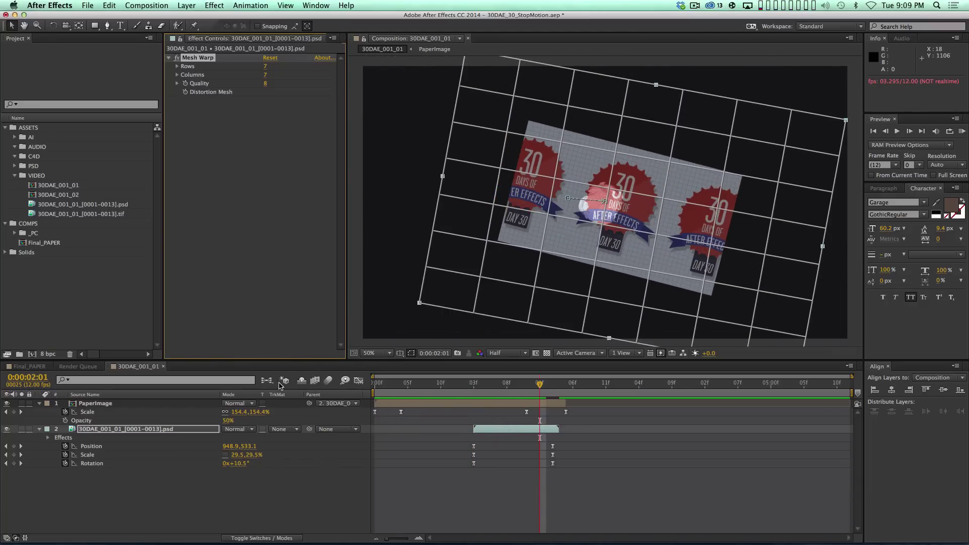
Step: Cut the Mesh Warp effect from the 30DAE_001_01_[0001-0013].psd layer and paste it onto the PaperImage layer
{"action": "key", "text": "super+c"}
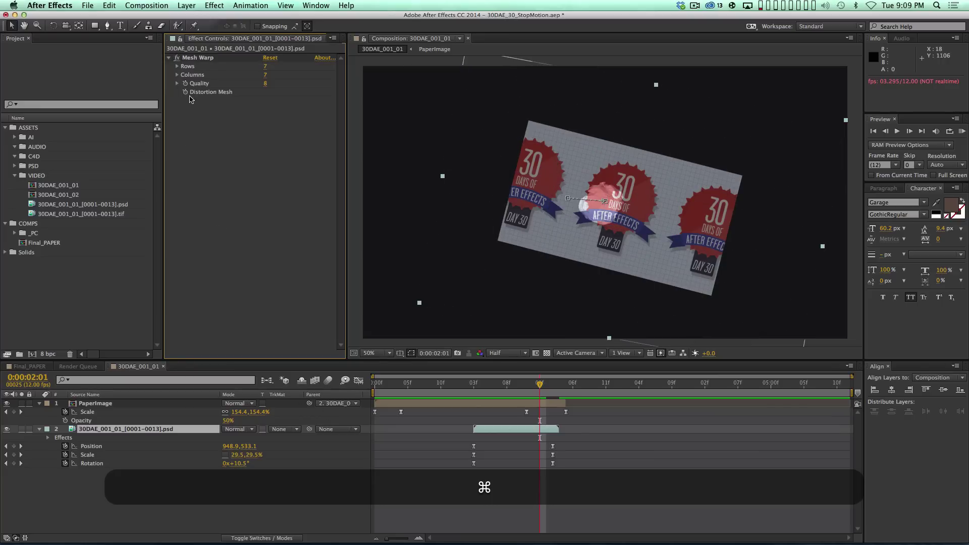
{"action": "key", "text": "super+x"}
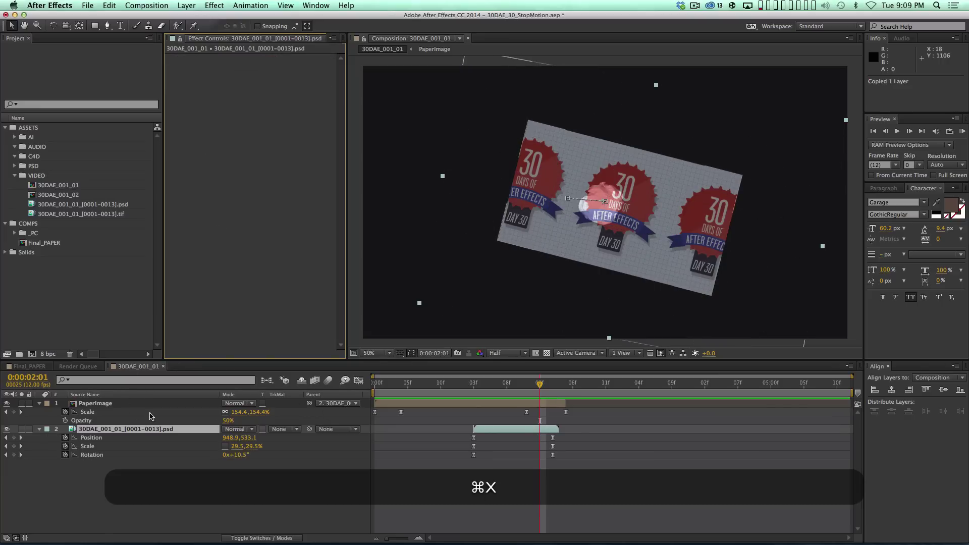
{"action": "left_click", "coordinate": [108, 404]}
{"action": "key", "text": "super+v"}
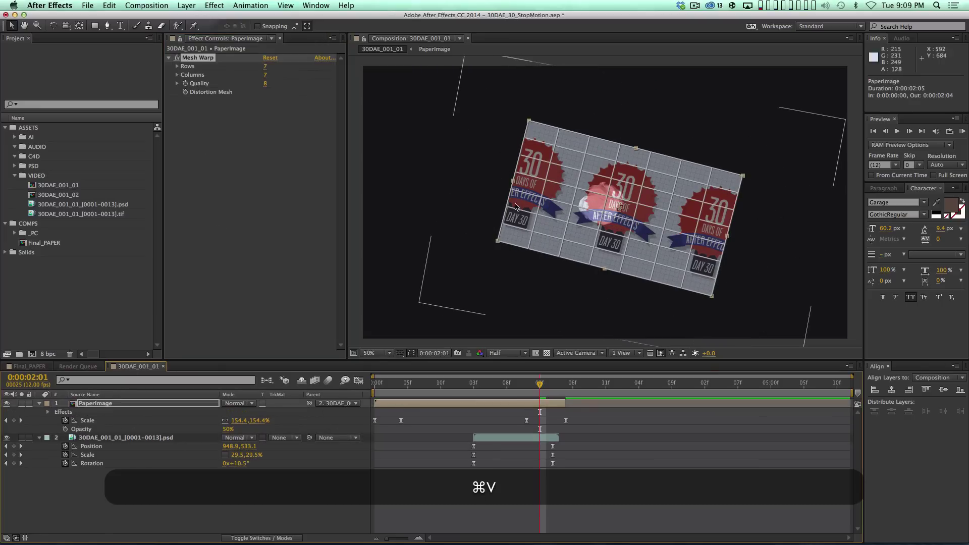
Step: At 0:00:01:07, set Mesh Warp's Rows to 5 on PaperImage, try moving a mesh point on the middle badge and undo it
{"action": "left_click", "coordinate": [513, 384]}
{"action": "left_click_drag", "start_coordinate": [513, 383], "coordinate": [500, 383]}
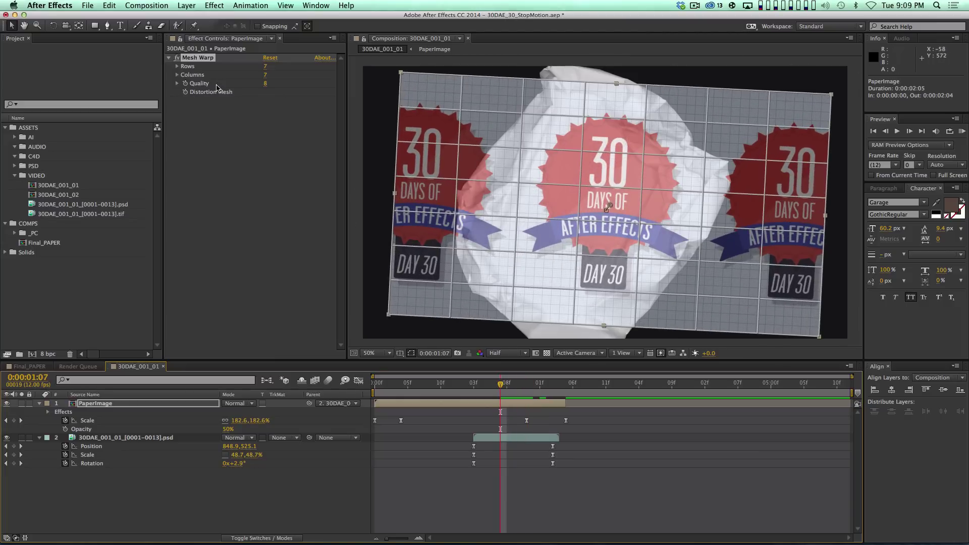
{"action": "left_click_drag", "start_coordinate": [265, 67], "coordinate": [261, 69]}
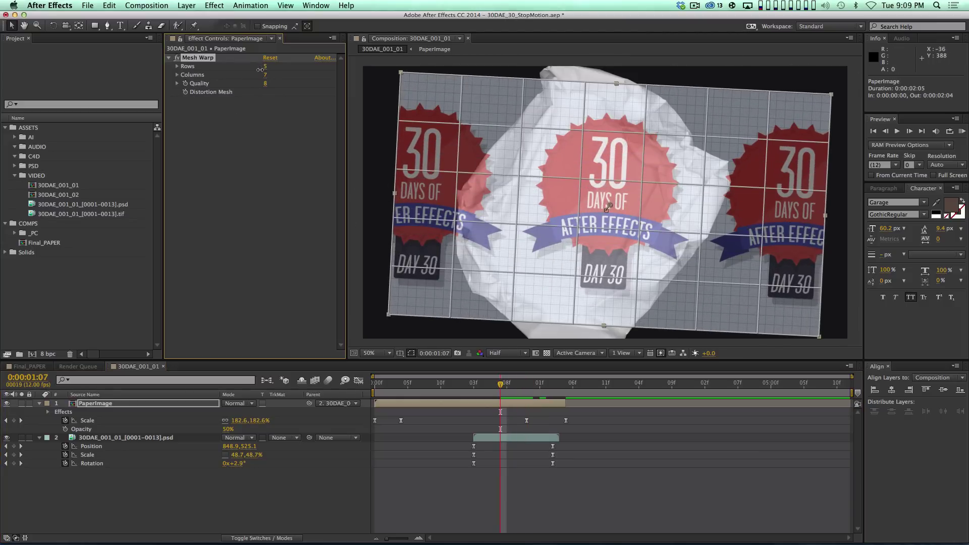
{"action": "left_click_drag", "start_coordinate": [581, 179], "coordinate": [601, 187]}
{"action": "key", "text": "super+z"}
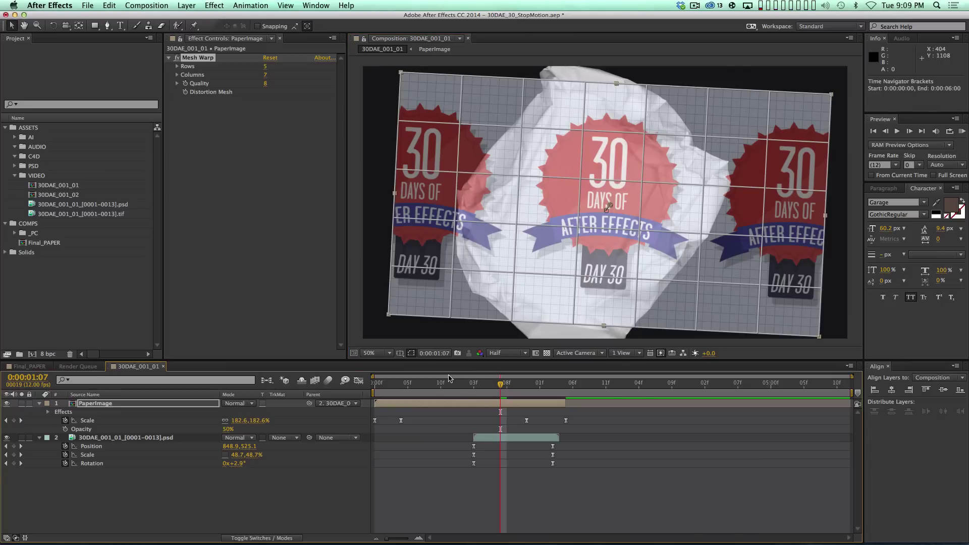
Step: Start keyframing PaperImage's Distortion Mesh at 0:00:01:03 and go to 0:00:01:08
{"action": "left_click", "coordinate": [474, 383], "text": "shift"}
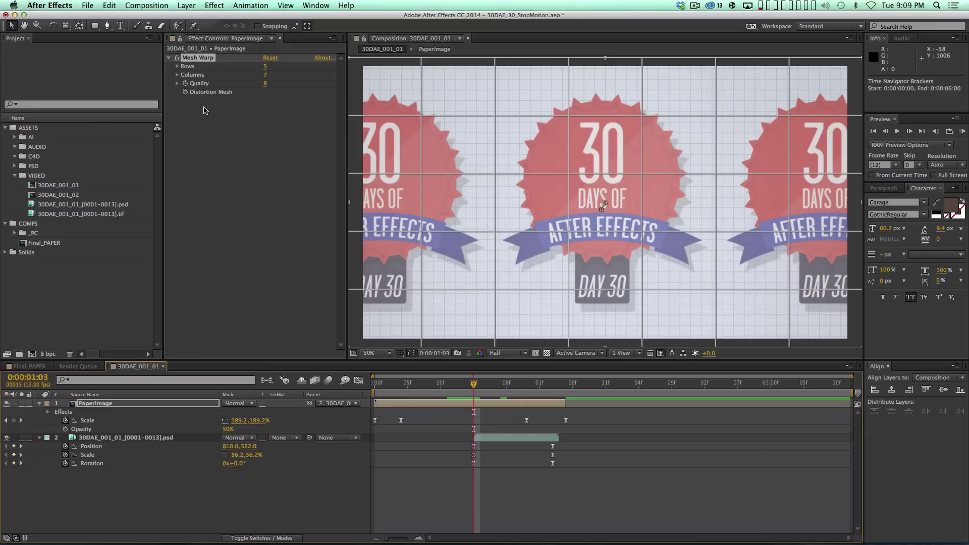
{"action": "left_click", "coordinate": [187, 95]}
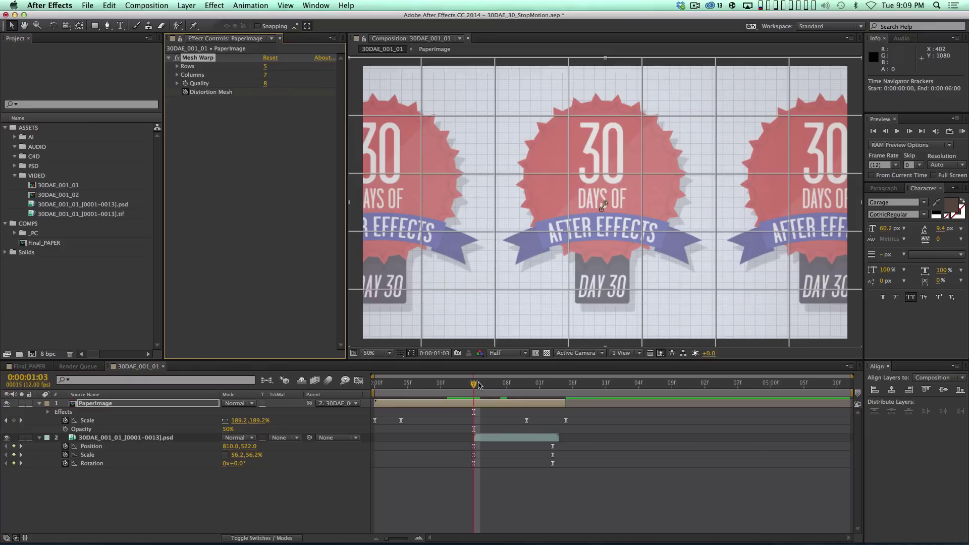
{"action": "left_click_drag", "start_coordinate": [479, 386], "coordinate": [506, 388]}
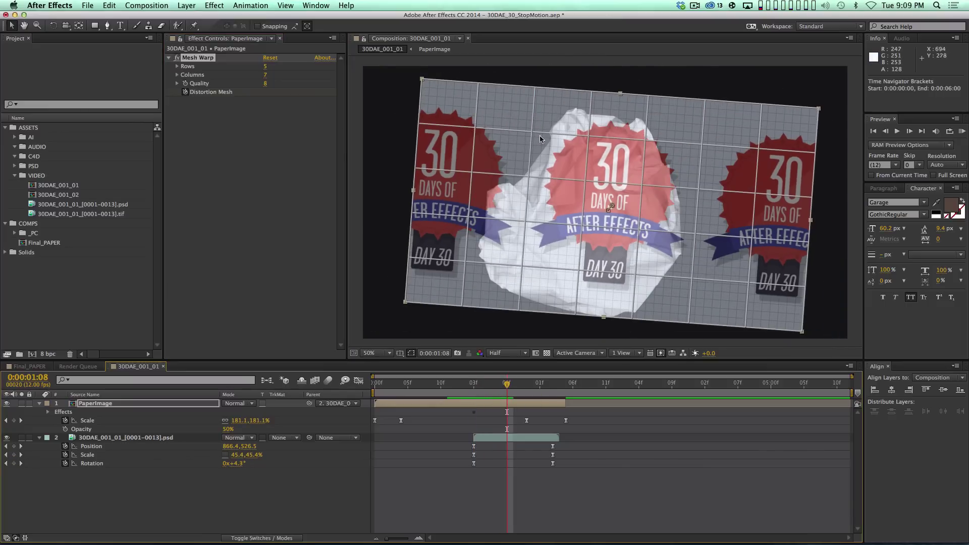
Step: Pull the mesh points around the upper half of the middle badge inward to follow the crumpled paper, undoing stray moves
{"action": "left_click_drag", "start_coordinate": [589, 135], "coordinate": [601, 148]}
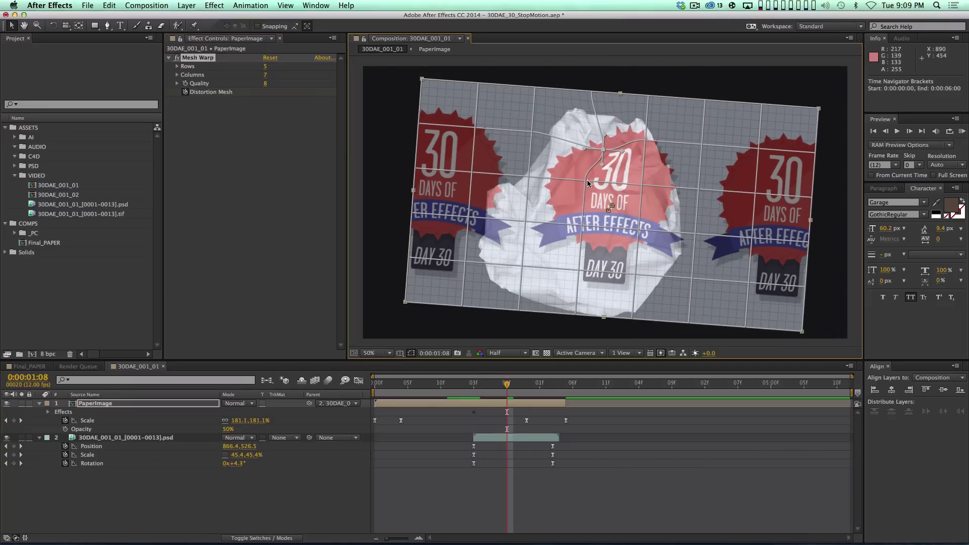
{"action": "left_click_drag", "start_coordinate": [587, 180], "coordinate": [600, 180]}
{"action": "left_click_drag", "start_coordinate": [534, 179], "coordinate": [562, 181]}
{"action": "key", "text": "super+z"}
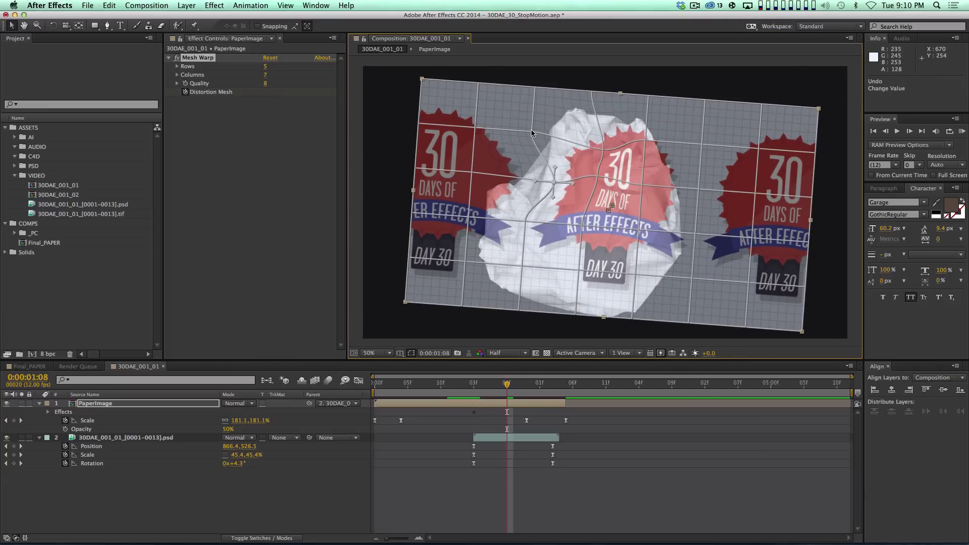
{"action": "left_click_drag", "start_coordinate": [554, 182], "coordinate": [624, 156]}
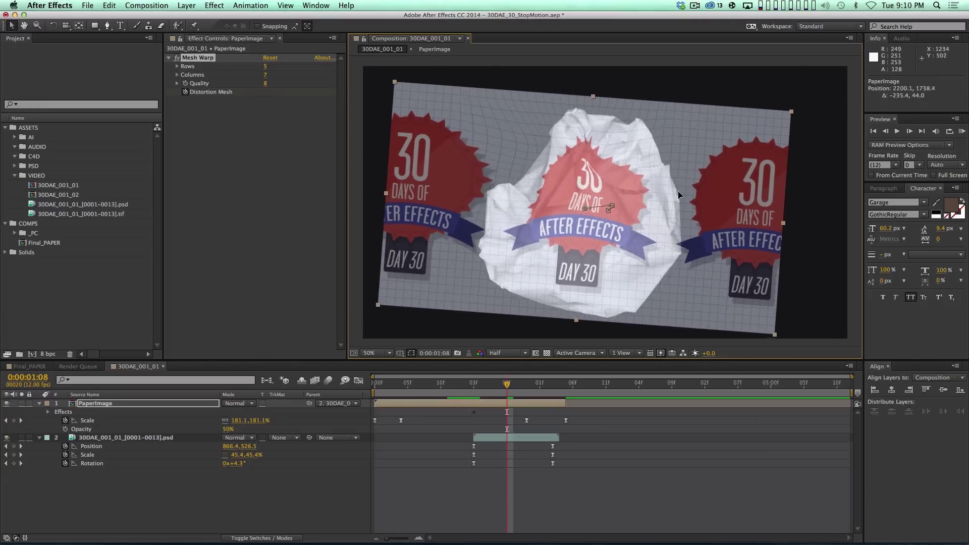
{"action": "key", "text": "super+z"}
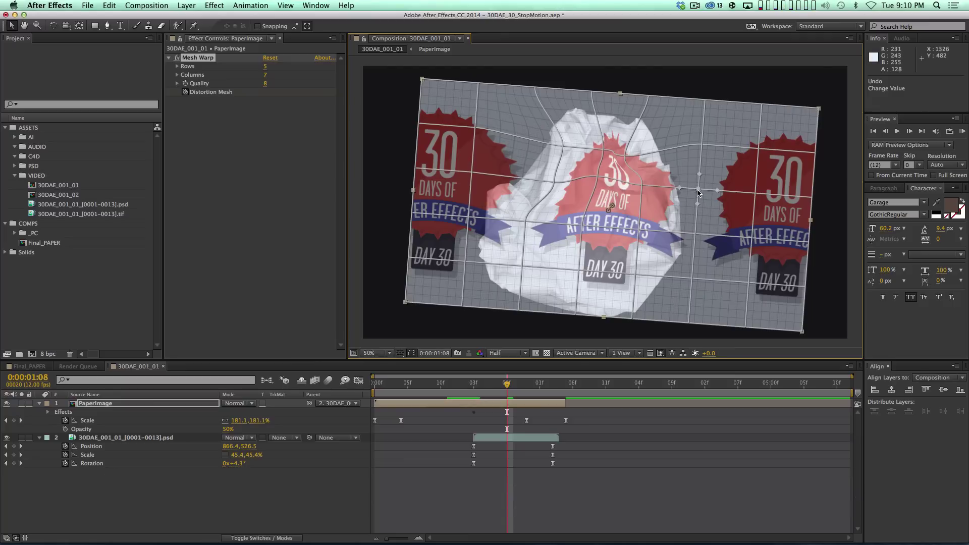
Step: Pull the mesh points on the artwork's right half inward, including its upper-right corner, to squeeze the badges toward the paper
{"action": "left_click_drag", "start_coordinate": [698, 191], "coordinate": [626, 187]}
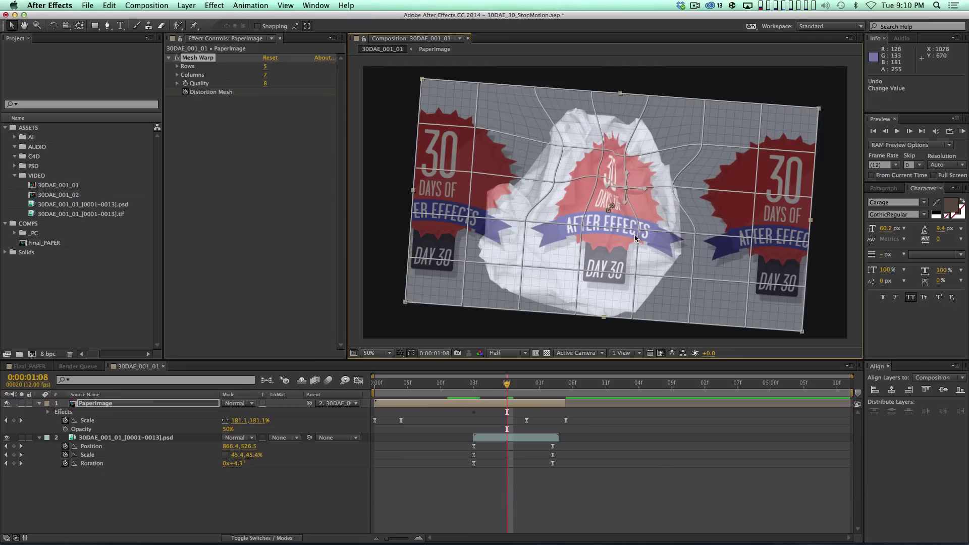
{"action": "left_click_drag", "start_coordinate": [638, 230], "coordinate": [620, 221]}
{"action": "left_click_drag", "start_coordinate": [695, 234], "coordinate": [655, 236]}
{"action": "left_click_drag", "start_coordinate": [676, 188], "coordinate": [657, 193]}
{"action": "left_click_drag", "start_coordinate": [756, 194], "coordinate": [684, 201]}
{"action": "left_click_drag", "start_coordinate": [700, 147], "coordinate": [647, 162]}
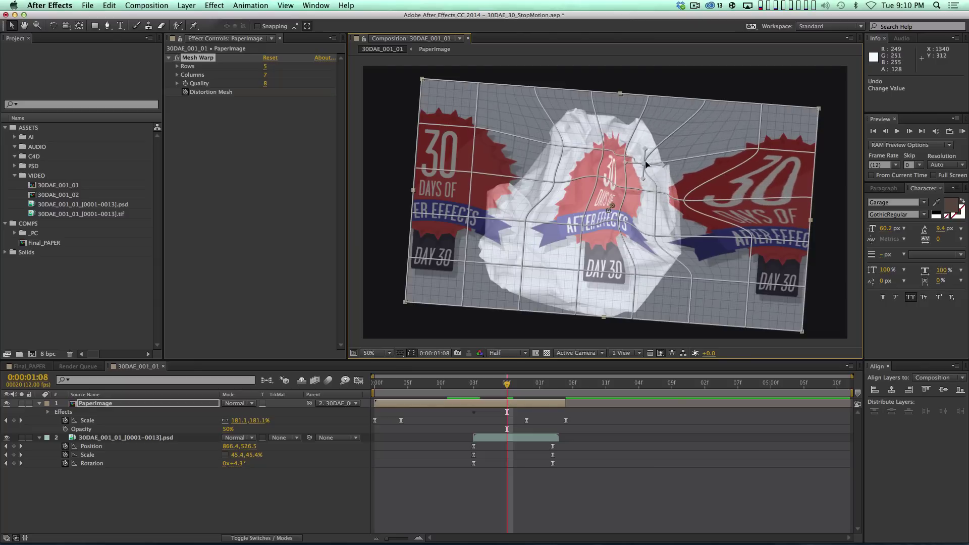
{"action": "left_click_drag", "start_coordinate": [758, 150], "coordinate": [695, 154]}
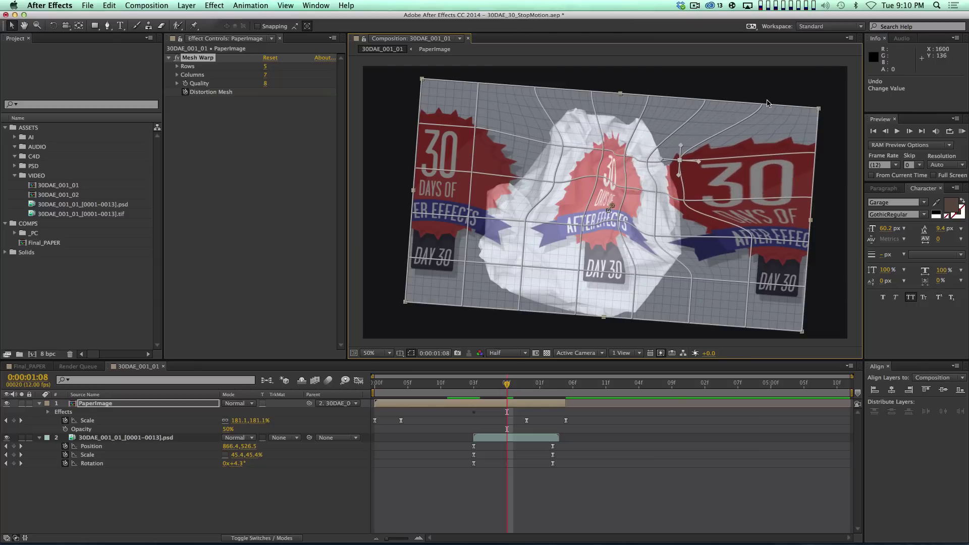
{"action": "left_click_drag", "start_coordinate": [764, 104], "coordinate": [703, 118]}
{"action": "left_click_drag", "start_coordinate": [818, 110], "coordinate": [760, 128]}
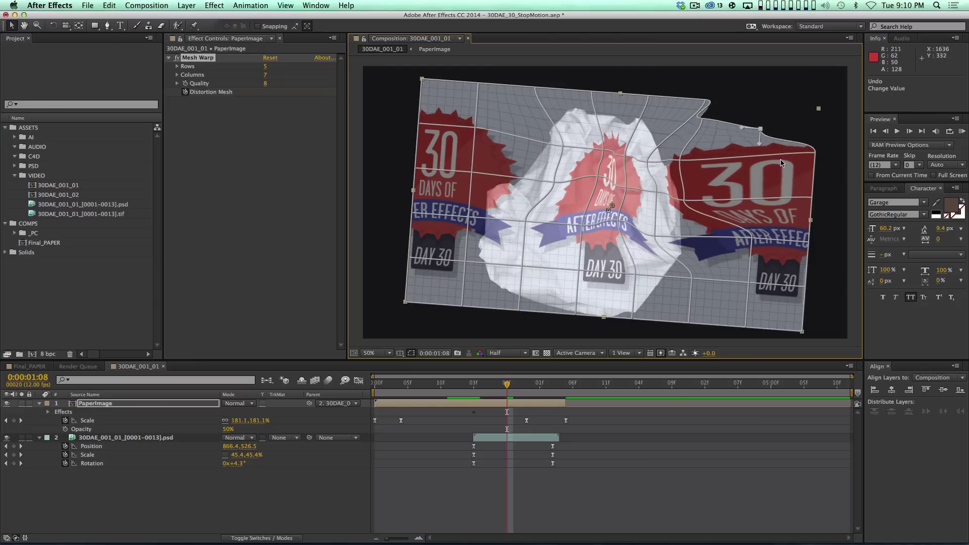
Step: Pull the mesh points on the artwork's left side inward toward the crumpled paper's edge
{"action": "left_click_drag", "start_coordinate": [478, 131], "coordinate": [521, 140]}
{"action": "left_click_drag", "start_coordinate": [471, 177], "coordinate": [492, 218]}
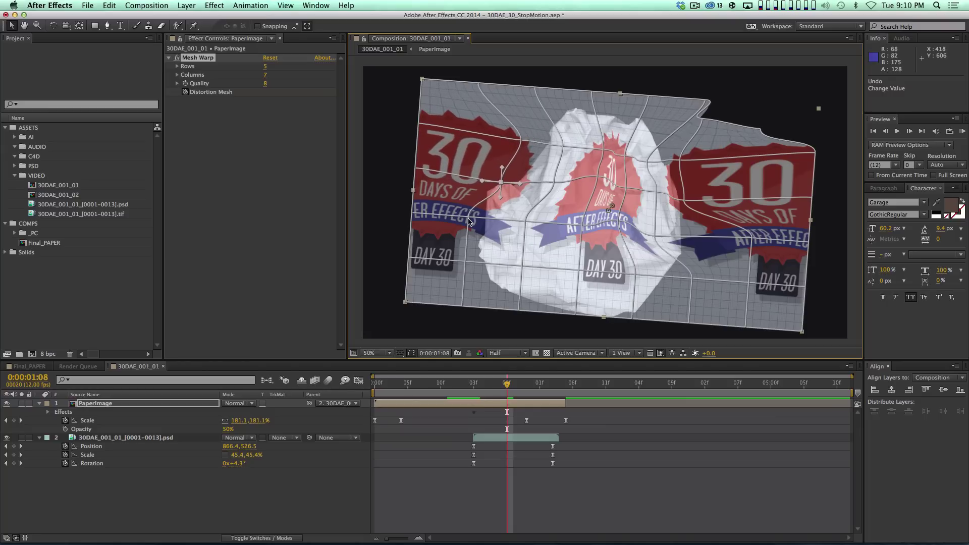
{"action": "left_click_drag", "start_coordinate": [466, 261], "coordinate": [499, 296]}
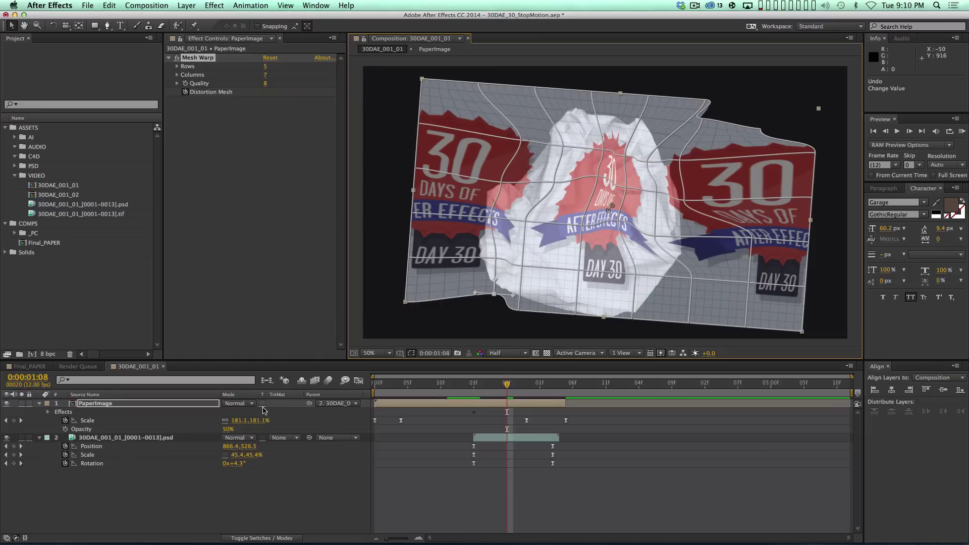
Step: Turn on Preserve Transparency for the PaperImage layer and deselect the layers to check the warped artwork on the paper
{"action": "left_click", "coordinate": [262, 539]}
{"action": "left_click", "coordinate": [262, 538]}
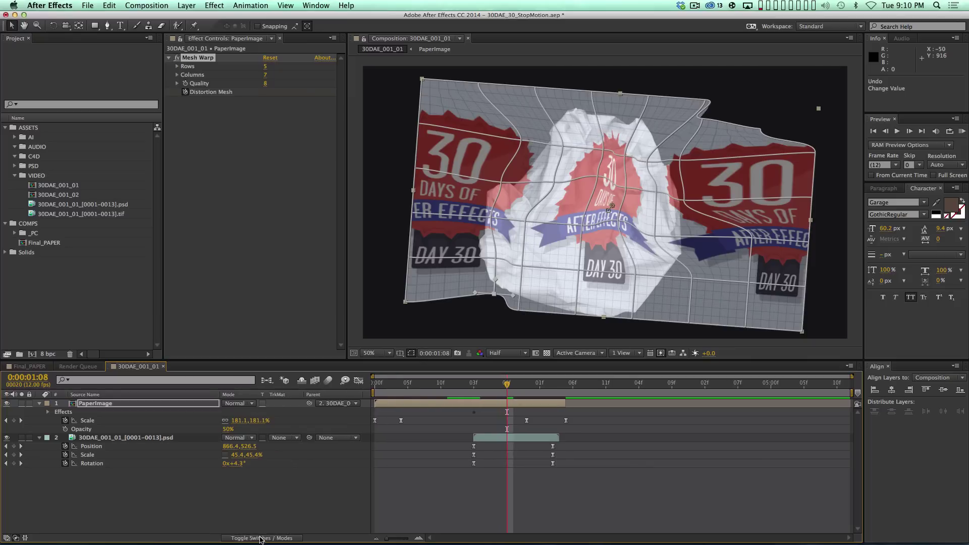
{"action": "left_click", "coordinate": [261, 539]}
{"action": "left_click", "coordinate": [255, 539]}
{"action": "left_click", "coordinate": [263, 404]}
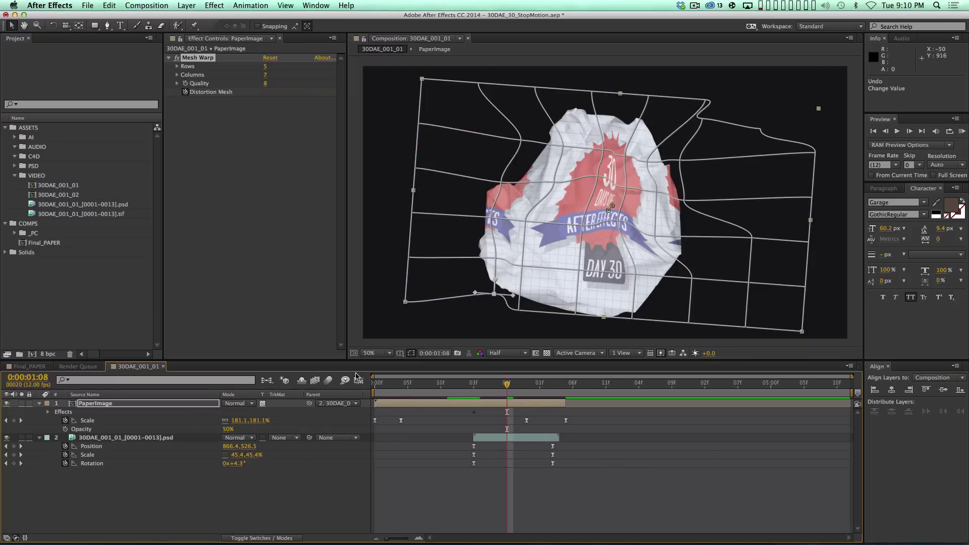
{"action": "left_click", "coordinate": [104, 403]}
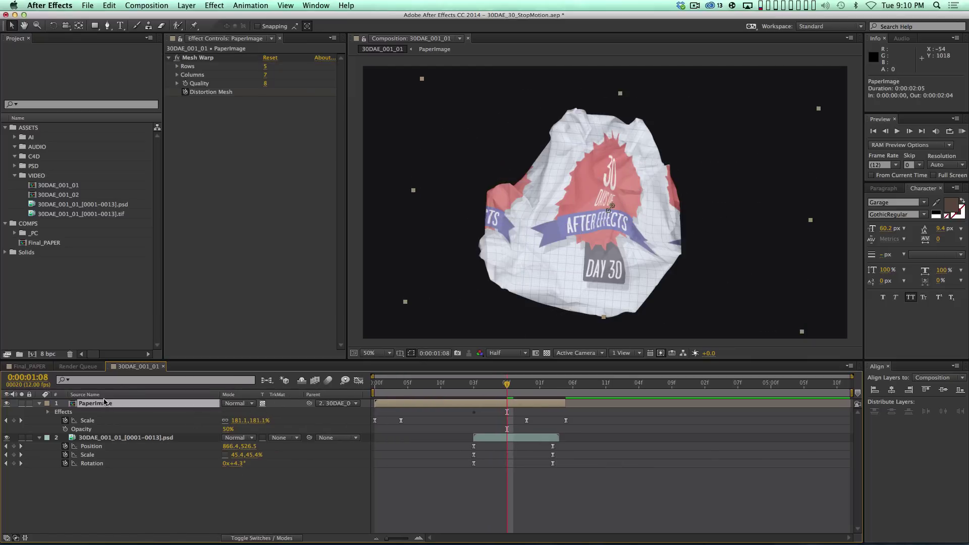
{"action": "left_click", "coordinate": [120, 438]}
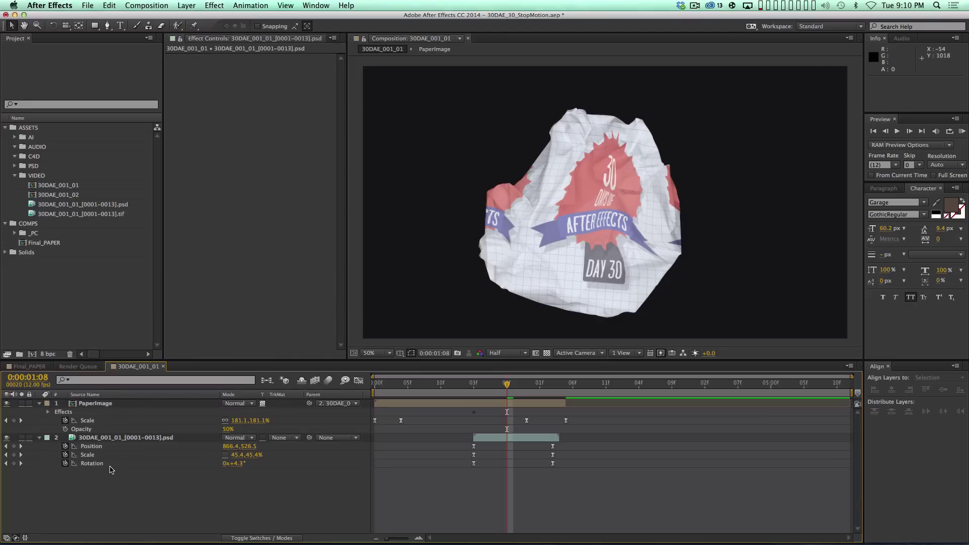
{"action": "key", "text": "super+y"}
{"action": "key", "text": "Return"}
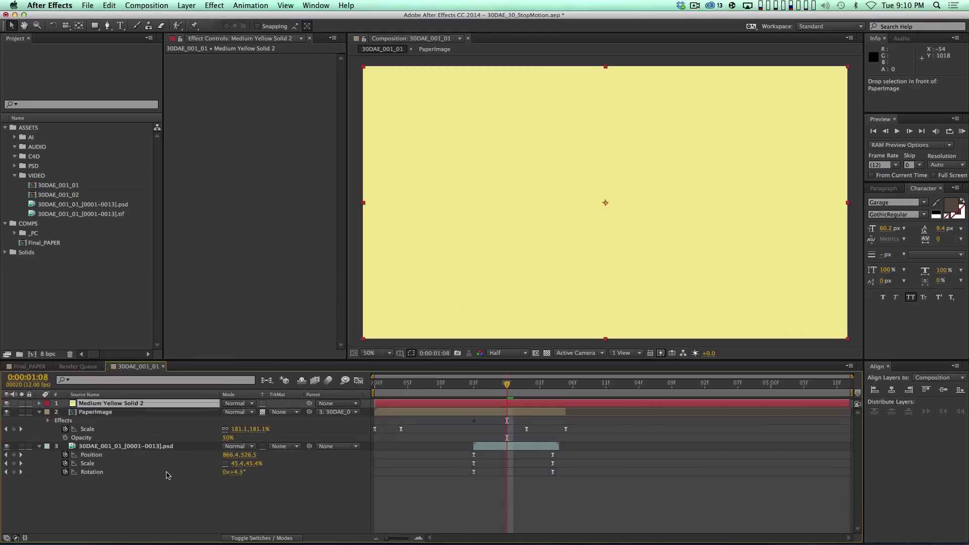
{"action": "key", "text": "super+shift+bracketleft"}
{"action": "left_click", "coordinate": [129, 404]}
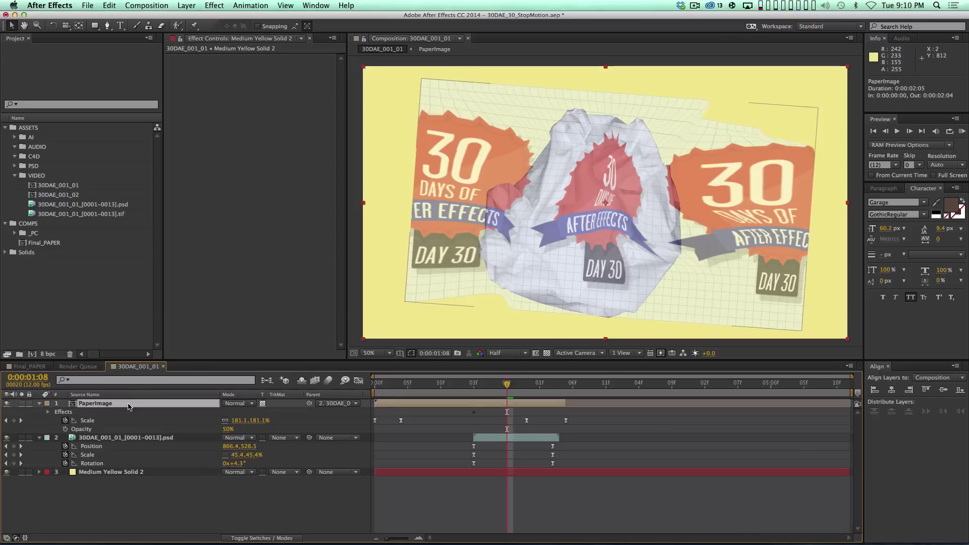
{"action": "left_click", "coordinate": [111, 471]}
{"action": "left_click", "coordinate": [107, 404]}
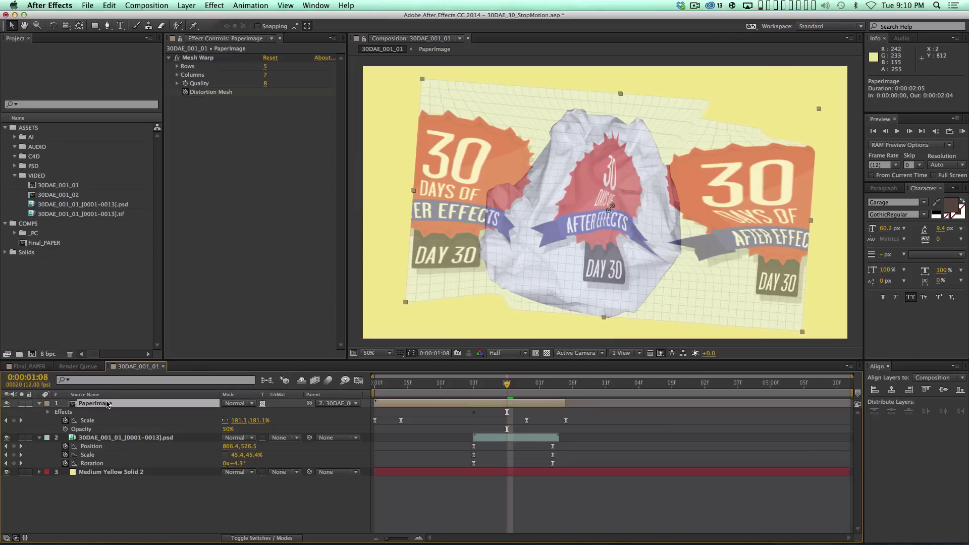
{"action": "left_click", "coordinate": [128, 472]}
{"action": "key", "text": "BackSpace"}
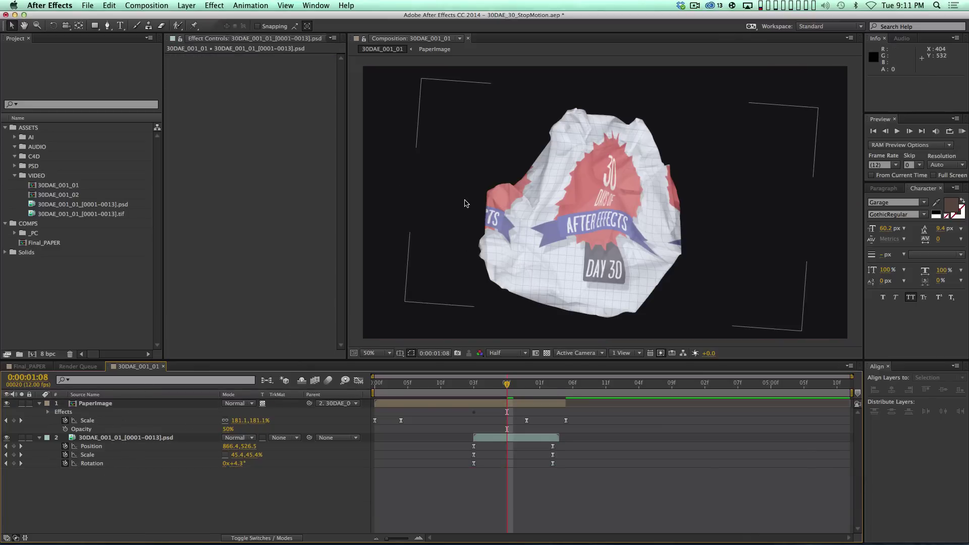
Step: Change the composition's background color to a muted mustard yellow
{"action": "key", "text": "super+k"}
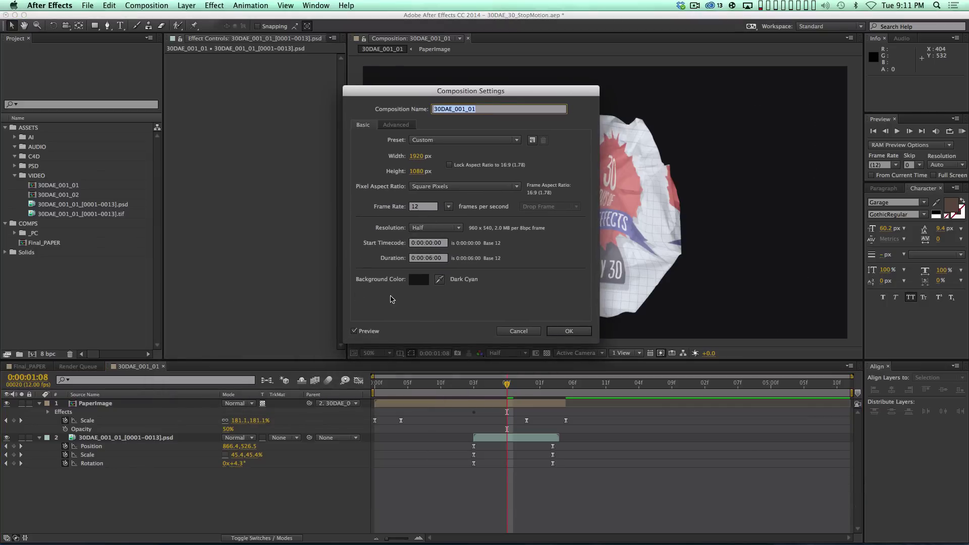
{"action": "left_click", "coordinate": [418, 280]}
{"action": "left_click_drag", "start_coordinate": [390, 112], "coordinate": [389, 89]}
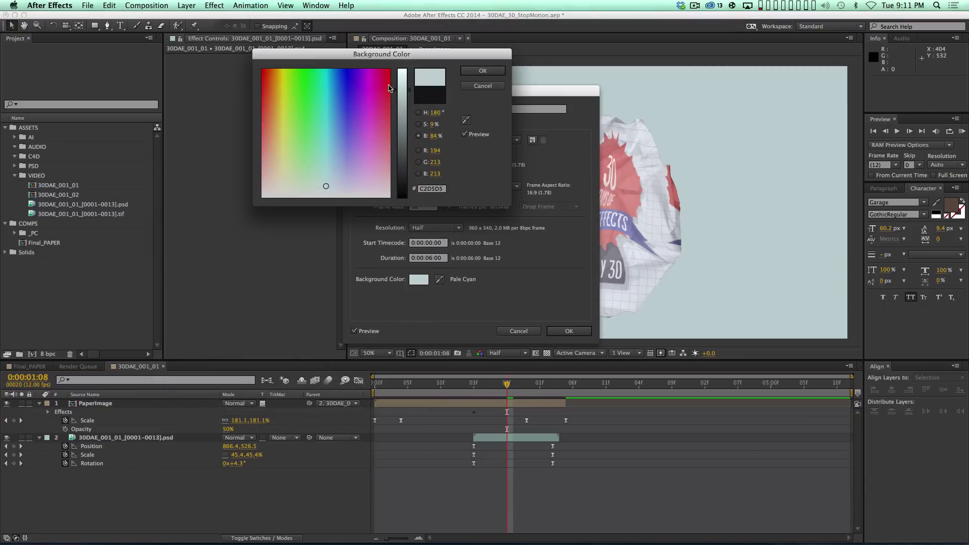
{"action": "left_click_drag", "start_coordinate": [279, 152], "coordinate": [277, 142]}
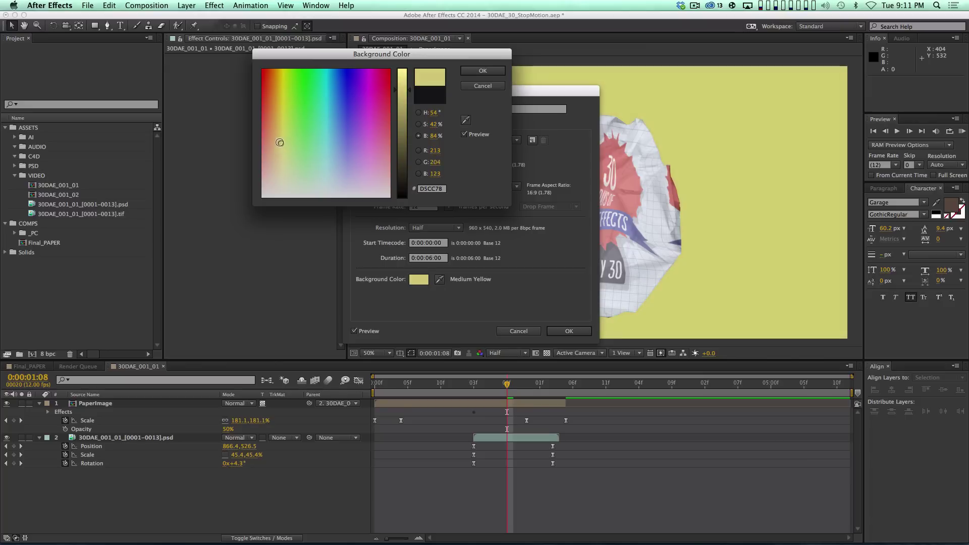
{"action": "left_click", "coordinate": [482, 71]}
{"action": "left_click", "coordinate": [569, 331]}
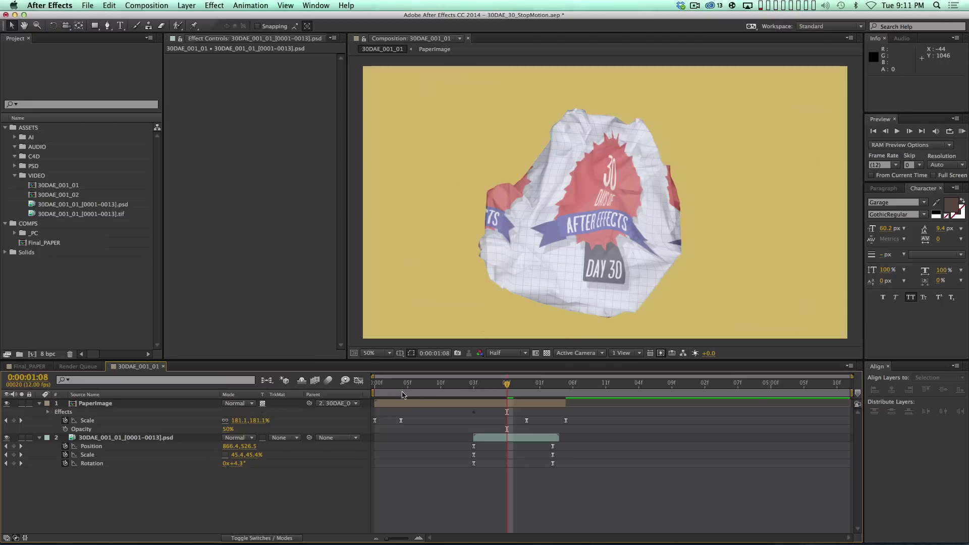
Step: Reveal the PaperImage layer's keyframes, activate its Mesh Warp and adjust the mesh points over the left side of the middle badge
{"action": "left_click", "coordinate": [462, 404]}
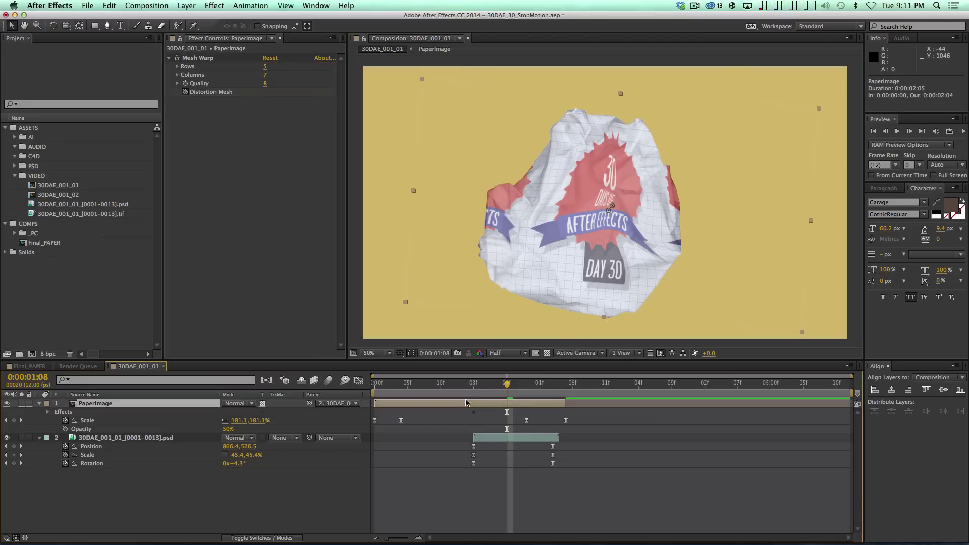
{"action": "key", "text": "u"}
{"action": "left_click", "coordinate": [198, 57]}
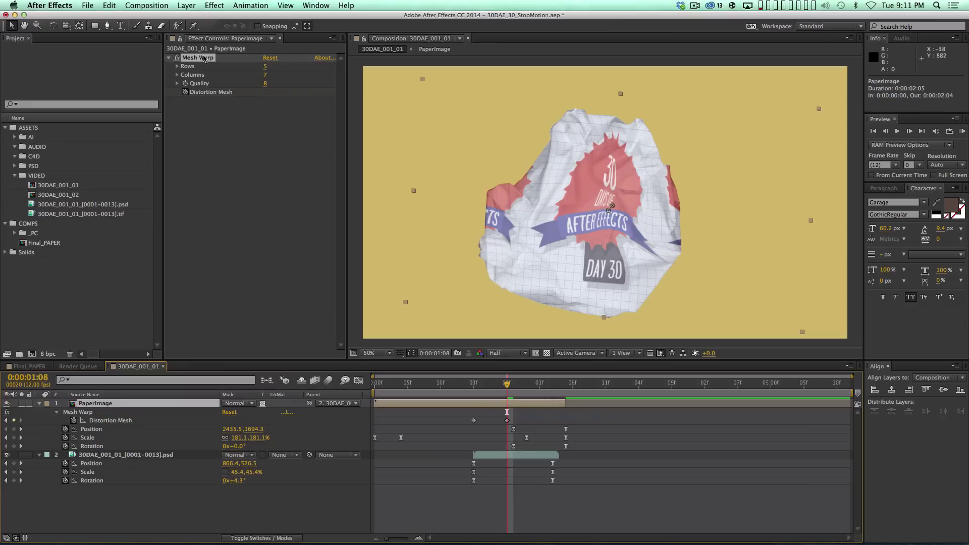
{"action": "left_click_drag", "start_coordinate": [526, 222], "coordinate": [562, 207]}
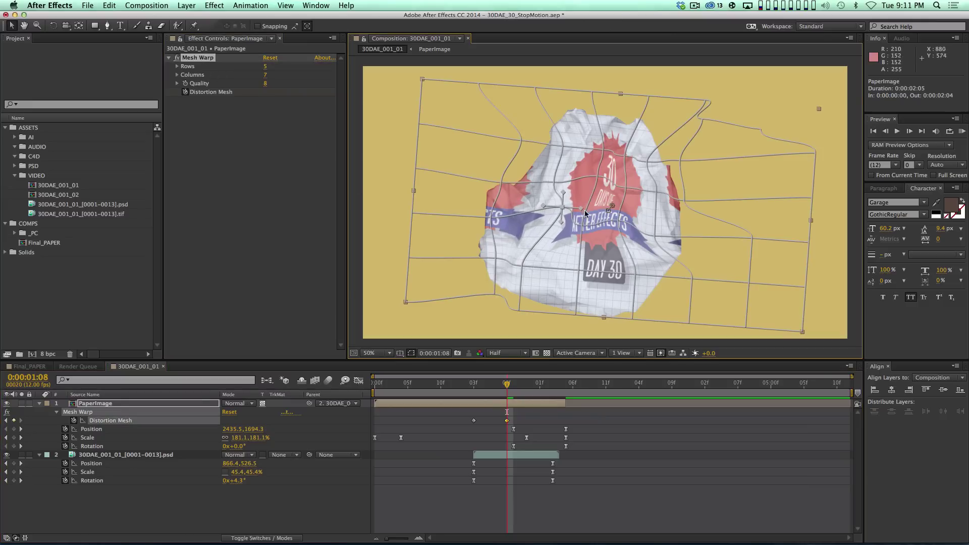
{"action": "left_click_drag", "start_coordinate": [598, 176], "coordinate": [592, 176]}
Step: Pull the mesh points on the artwork's lower-left and left edge inward onto the paper, undoing a stray layer move
{"action": "left_click_drag", "start_coordinate": [496, 260], "coordinate": [512, 254]}
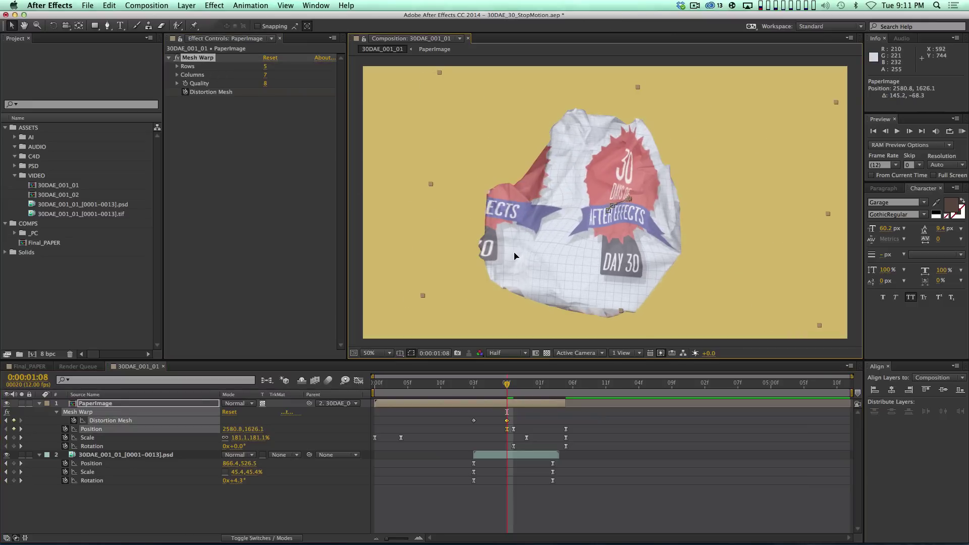
{"action": "key", "text": "super+z"}
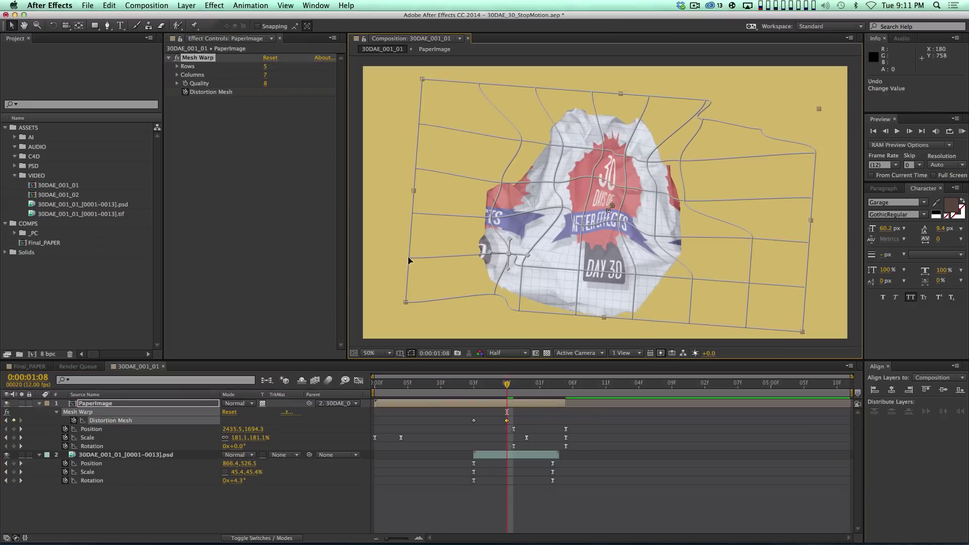
{"action": "left_click_drag", "start_coordinate": [410, 259], "coordinate": [506, 183]}
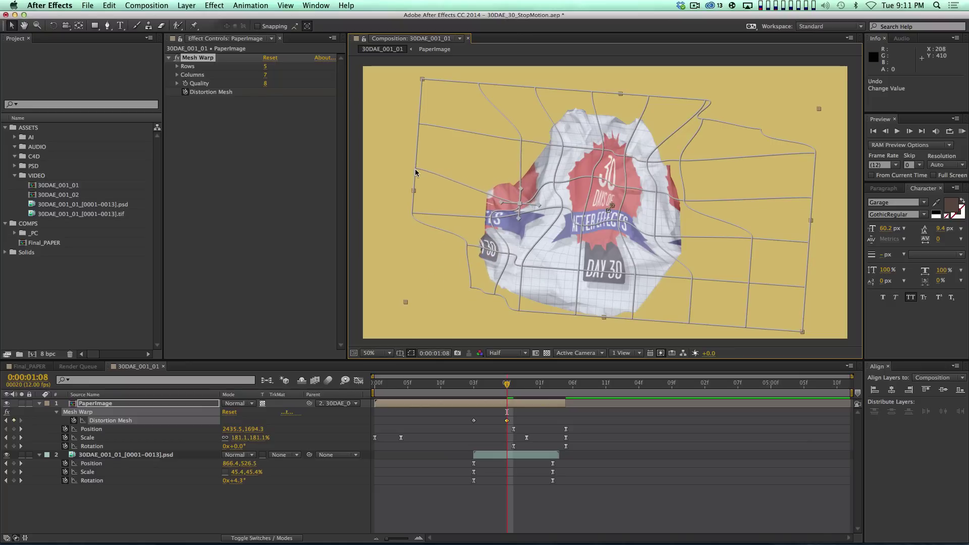
{"action": "left_click_drag", "start_coordinate": [416, 171], "coordinate": [489, 179]}
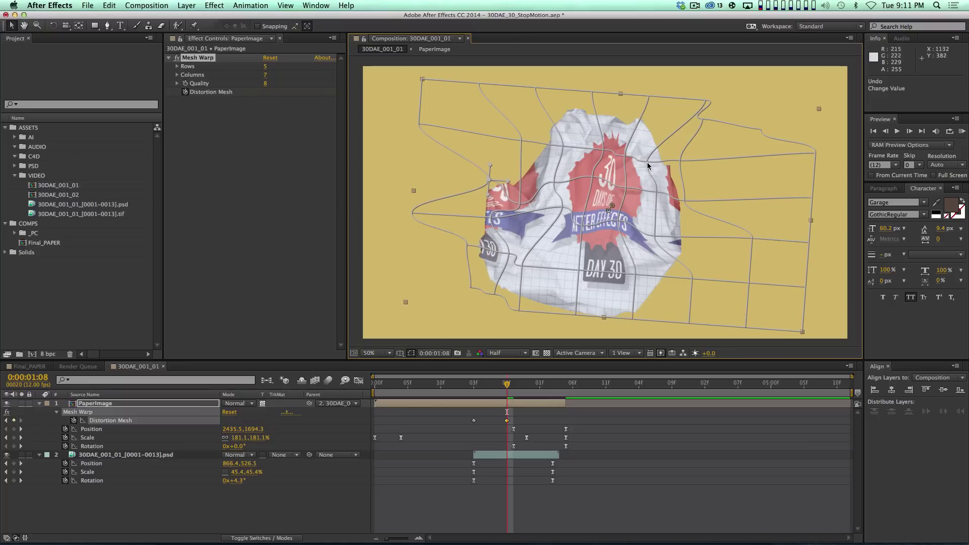
Step: Reshape the mesh points along the artwork's top edge and upper right around the paper's outline, undoing a stray layer move
{"action": "left_click", "coordinate": [646, 165]}
{"action": "left_click_drag", "start_coordinate": [601, 155], "coordinate": [625, 96]}
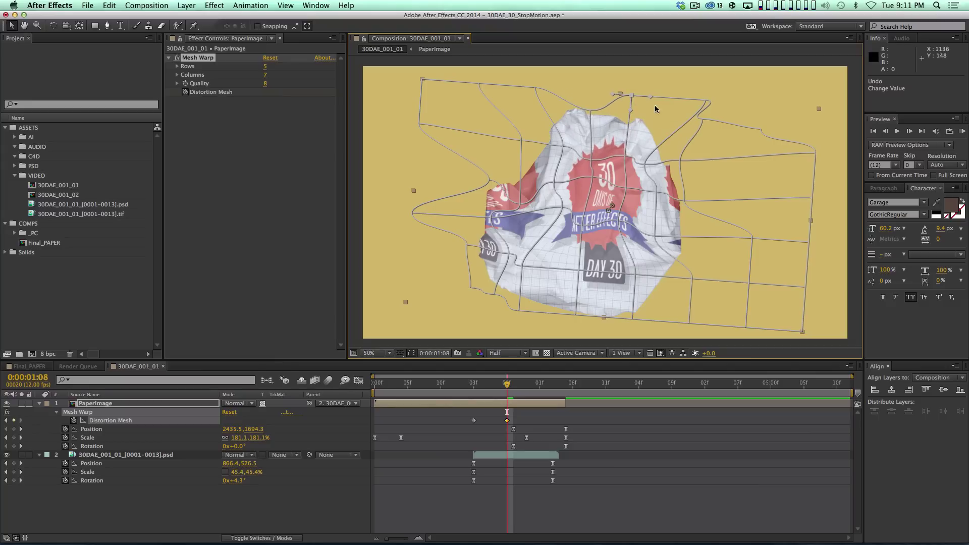
{"action": "left_click_drag", "start_coordinate": [706, 101], "coordinate": [652, 109]}
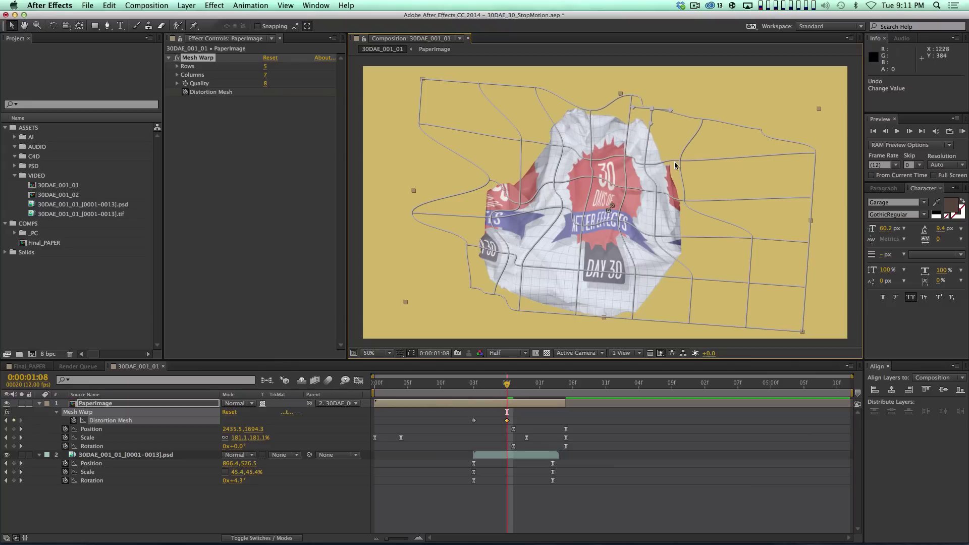
{"action": "left_click_drag", "start_coordinate": [683, 165], "coordinate": [671, 162]}
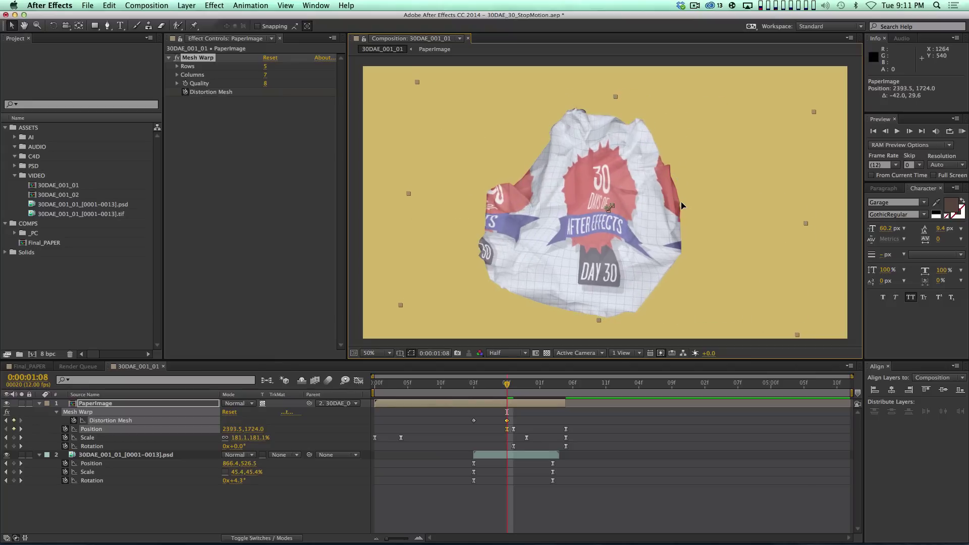
{"action": "key", "text": "super+z"}
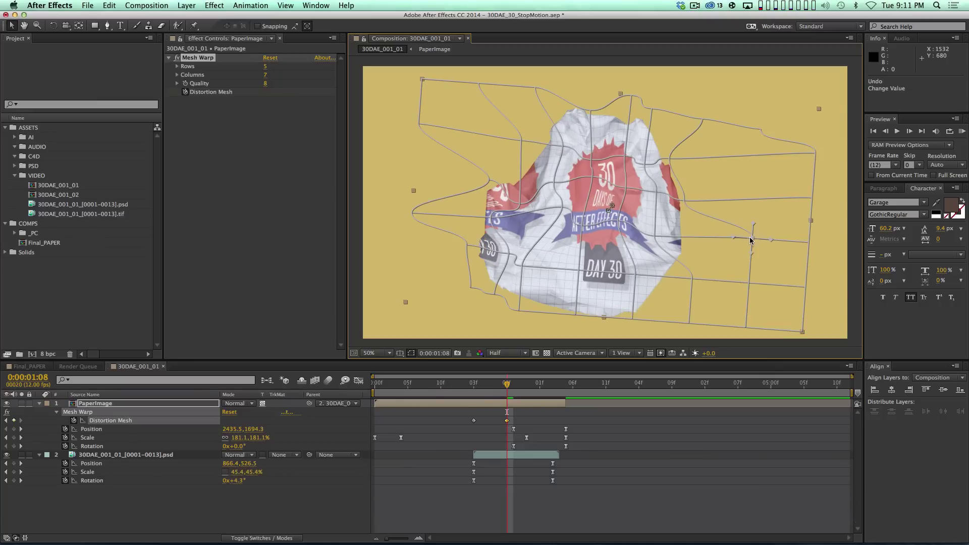
Step: Pull the mesh points at the artwork's lower right and bottom edge toward the paper, and deselect the layer
{"action": "left_click_drag", "start_coordinate": [751, 241], "coordinate": [641, 225]}
{"action": "left_click_drag", "start_coordinate": [690, 280], "coordinate": [601, 261]}
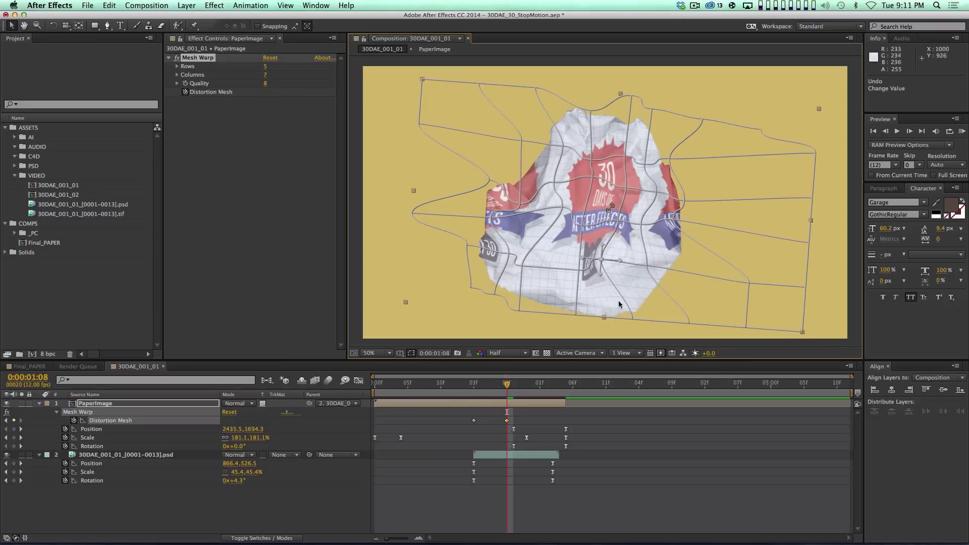
{"action": "left_click_drag", "start_coordinate": [633, 318], "coordinate": [642, 323]}
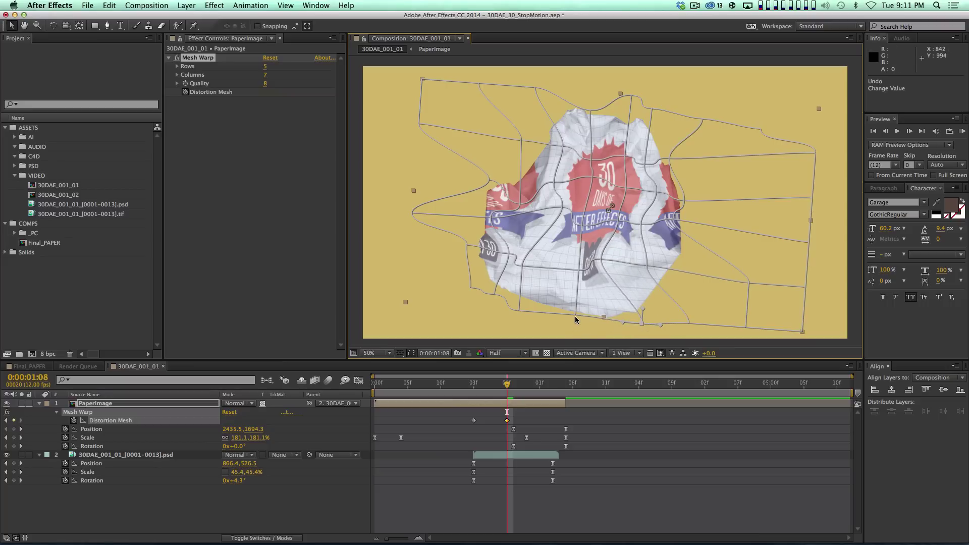
{"action": "left_click_drag", "start_coordinate": [575, 316], "coordinate": [588, 323]}
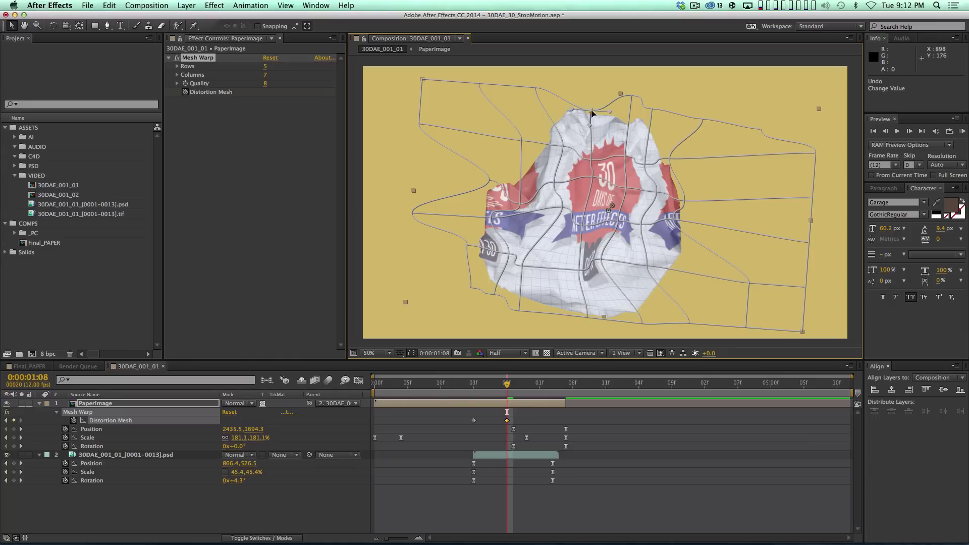
{"action": "left_click", "coordinate": [551, 497]}
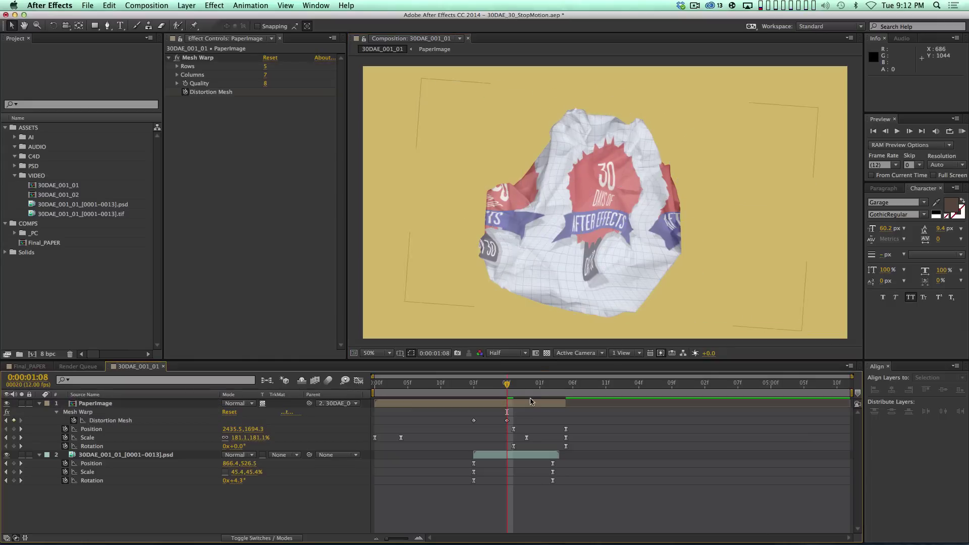
Step: Step back and forth through the frames around 0:00:01:01 to 0:00:01:08 to examine how the artwork follows the crumpling paper
{"action": "key", "text": "Page_Up"}
{"action": "key", "text": "Page_Up"}
{"action": "key", "text": "Page_Up"}
{"action": "key", "text": "Page_Up"}
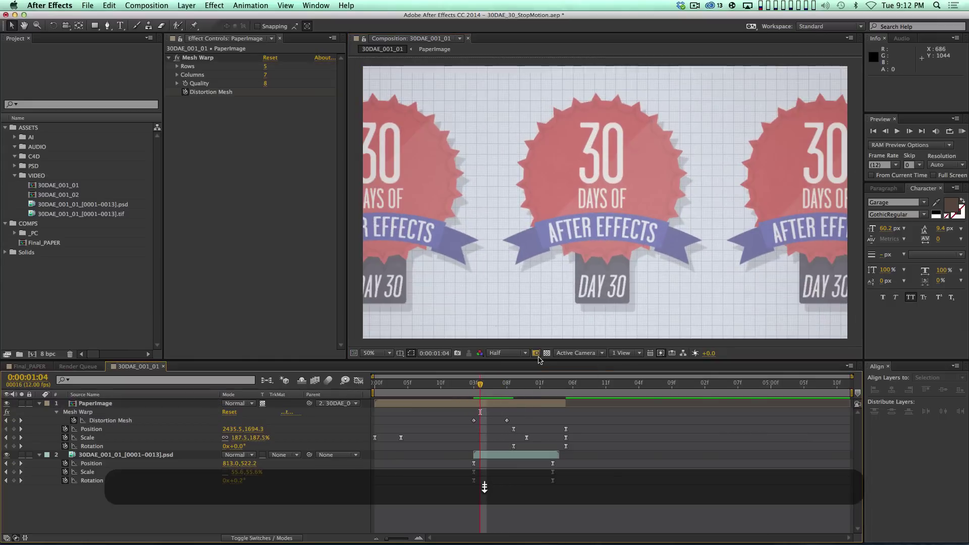
{"action": "key", "text": "Page_Down"}
{"action": "key", "text": "Page_Down"}
{"action": "key", "text": "Page_Down"}
{"action": "key", "text": "Page_Down"}
{"action": "key", "text": "Page_Down"}
{"action": "key", "text": "Page_Up"}
{"action": "key", "text": "Page_Up"}
{"action": "key", "text": "Page_Up"}
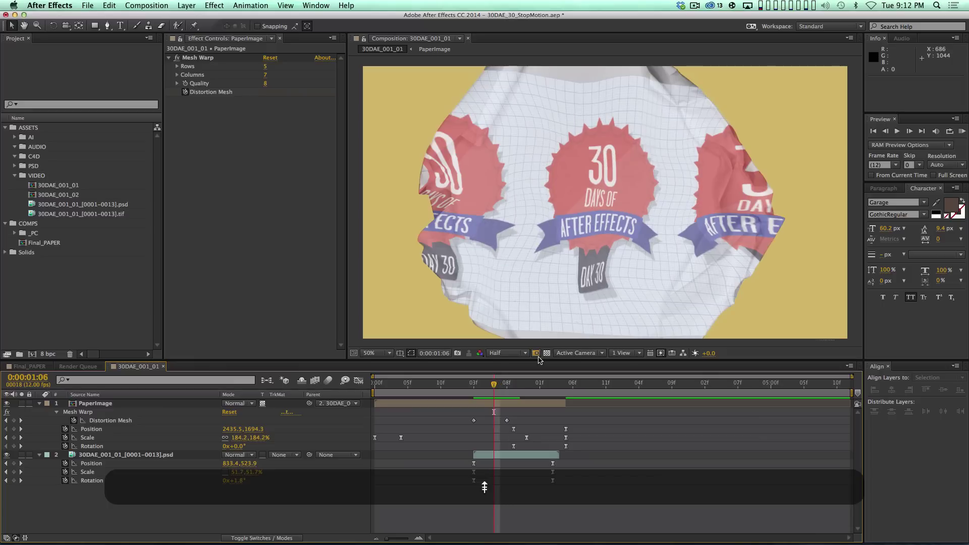
{"action": "key", "text": "Page_Down"}
{"action": "key", "text": "Page_Up"}
{"action": "key", "text": "Page_Up"}
{"action": "key", "text": "Page_Up"}
{"action": "key", "text": "Page_Up"}
{"action": "key", "text": "Page_Up"}
{"action": "key", "text": "Page_Up"}
{"action": "key", "text": "Page_Down"}
{"action": "key", "text": "Page_Down"}
{"action": "key", "text": "Page_Down"}
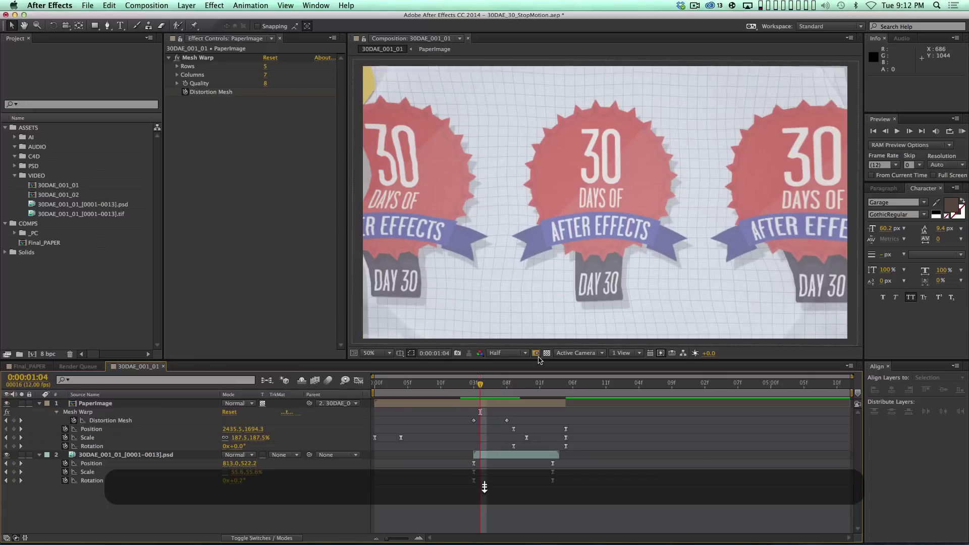
{"action": "key", "text": "Page_Down"}
{"action": "key", "text": "Page_Down"}
{"action": "key", "text": "Page_Down"}
{"action": "key", "text": "Page_Up"}
{"action": "key", "text": "Page_Up"}
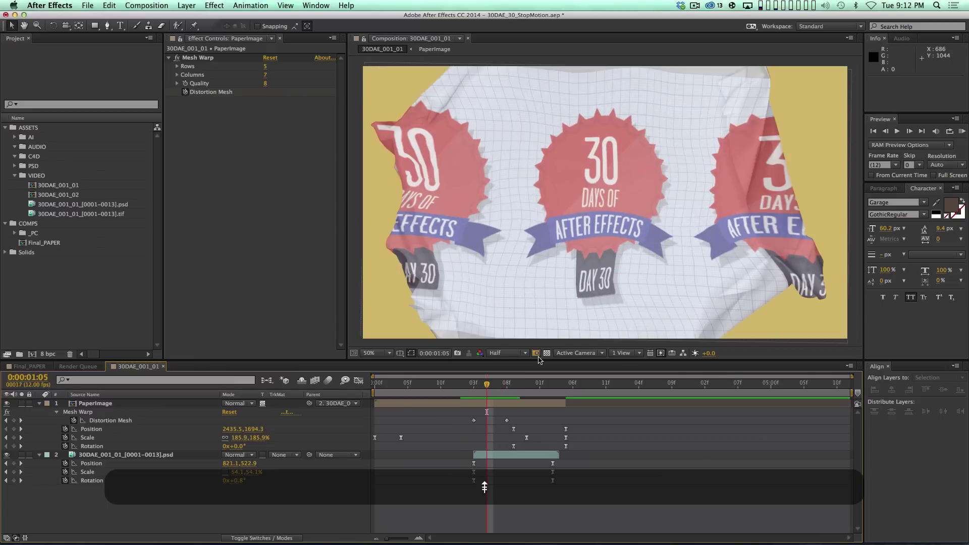
{"action": "key", "text": "Page_Up"}
{"action": "key", "text": "Page_Down"}
{"action": "key", "text": "Page_Up"}
{"action": "key", "text": "Page_Up"}
{"action": "key", "text": "Page_Up"}
{"action": "key", "text": "Page_Up"}
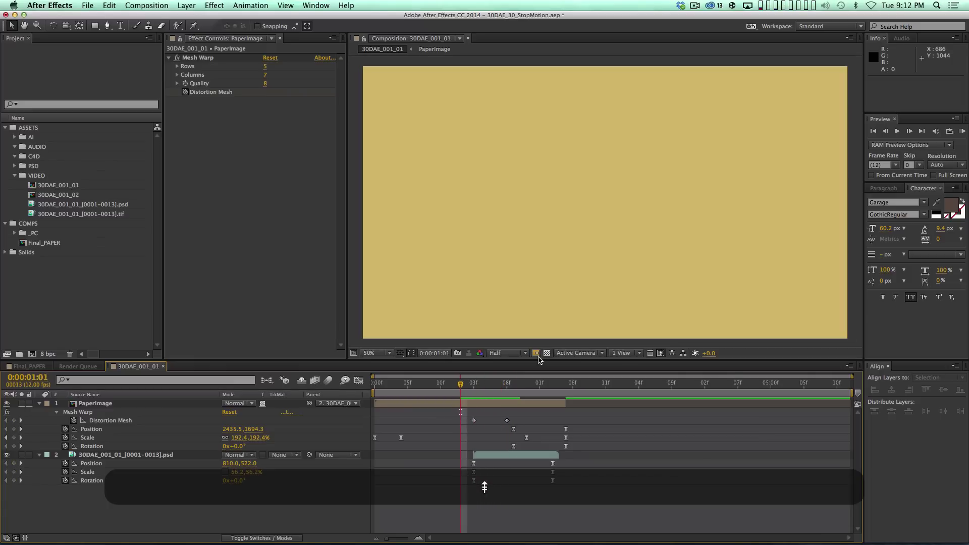
{"action": "key", "text": "Page_Up"}
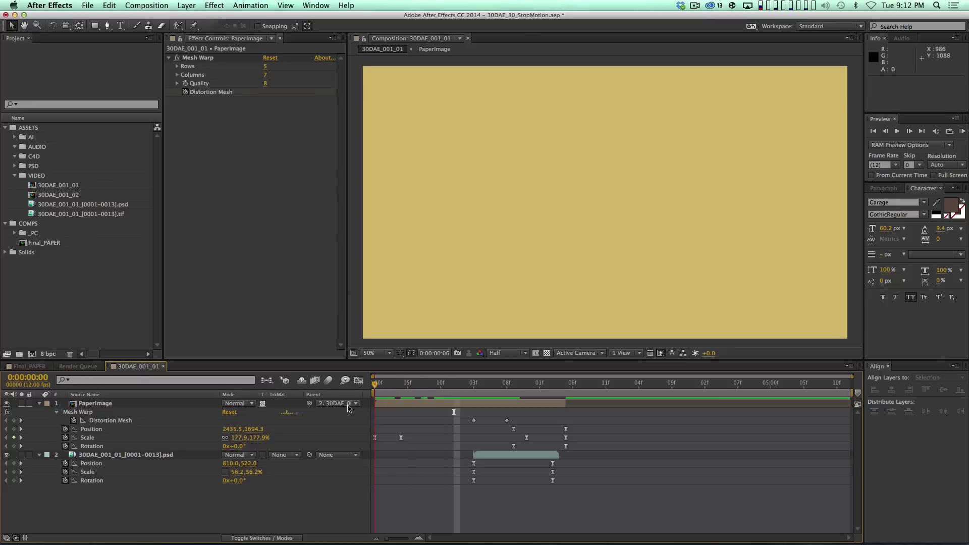
Step: Enable time remapping on the 30DAE_001_01_[0001-0013].psd layer and extend its start to the beginning of the composition
{"action": "left_click", "coordinate": [165, 457]}
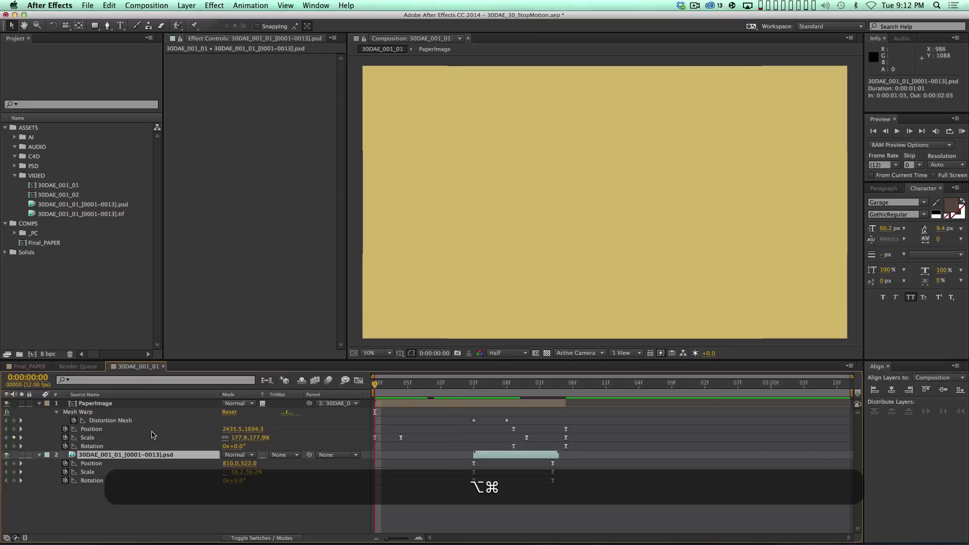
{"action": "key", "text": "ctrl+alt+t"}
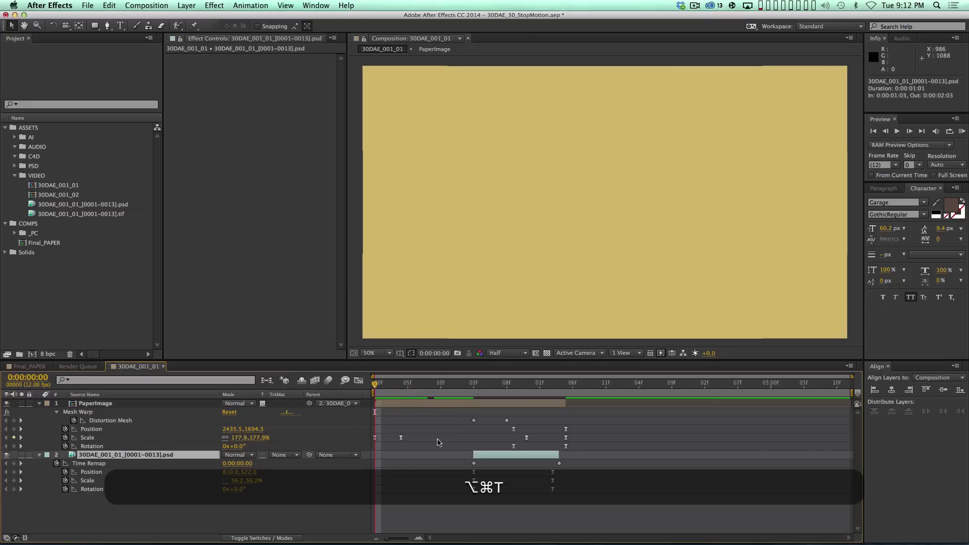
{"action": "left_click_drag", "start_coordinate": [473, 455], "coordinate": [327, 457]}
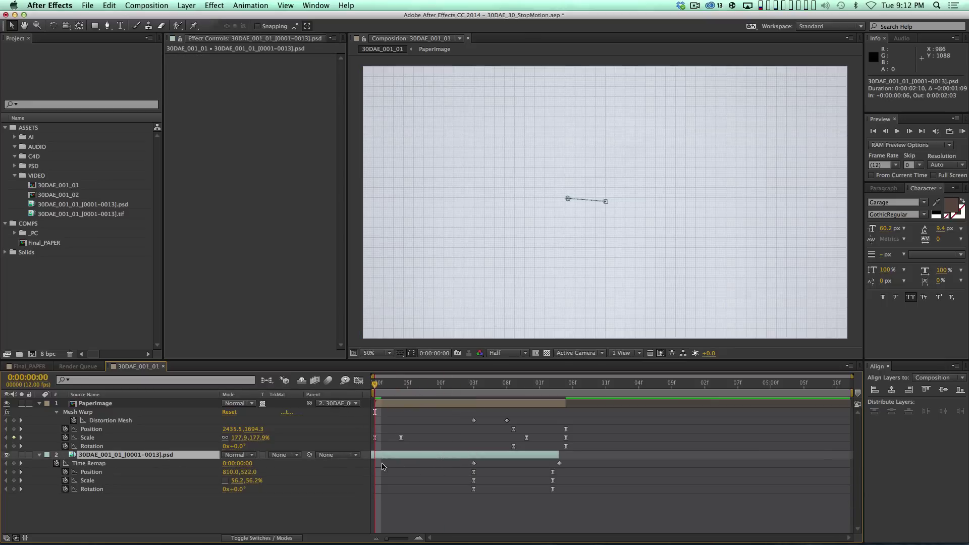
Step: Play the crumple animation and step through its final frames up to 0:00:02:01 to examine the artwork on the shrinking paper ball
{"action": "key", "text": "space"}
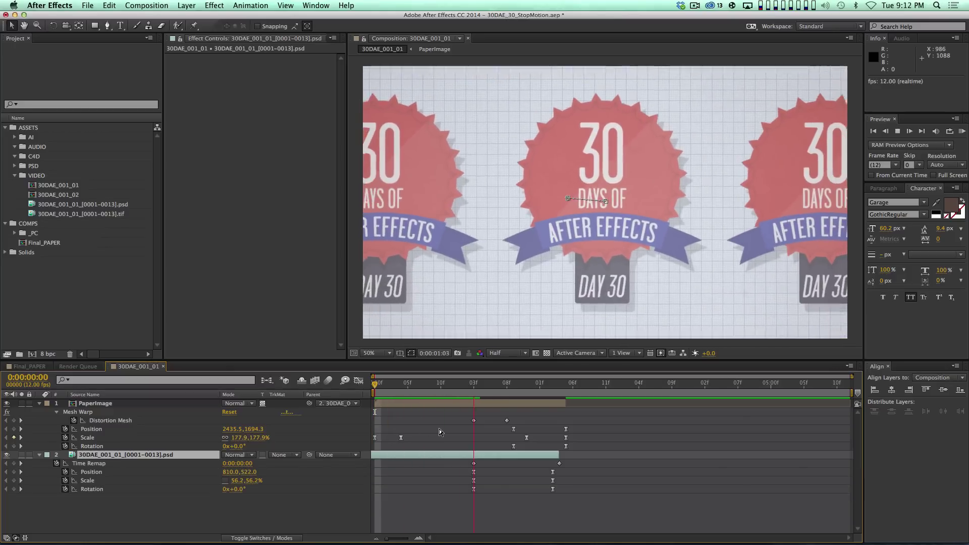
{"action": "key", "text": "space"}
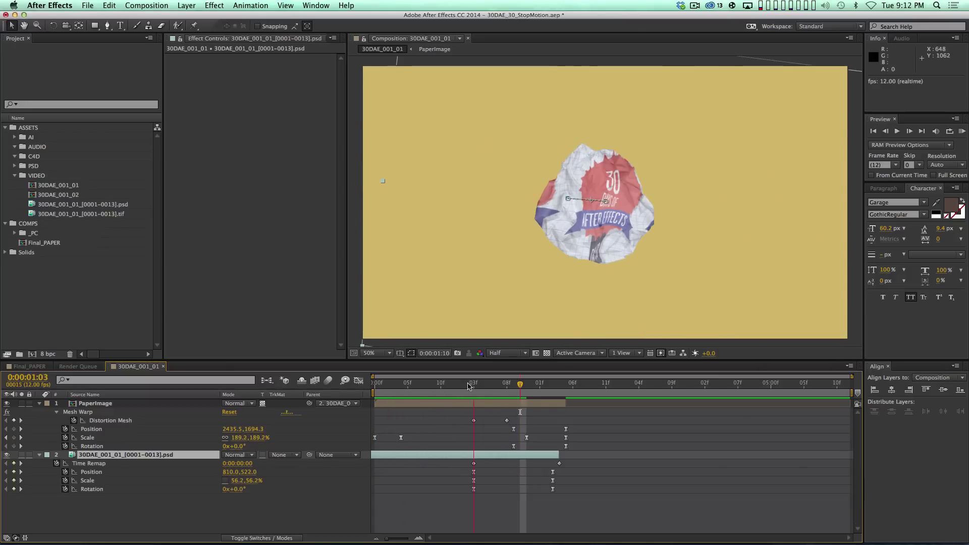
{"action": "left_click_drag", "start_coordinate": [472, 386], "coordinate": [520, 386]}
{"action": "key", "text": "Page_Down"}
{"action": "key", "text": "Page_Down"}
{"action": "key", "text": "Page_Down"}
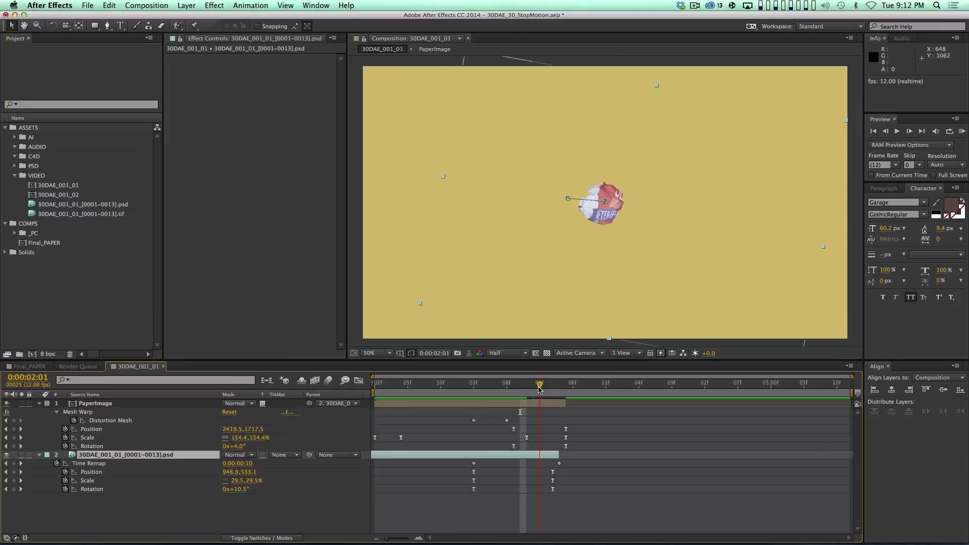
Step: Keyframe the PaperImage Distortion Mesh at 0:00:02:01 by pulling mesh points around the paper ball inward to scrunch the artwork
{"action": "left_click", "coordinate": [101, 413]}
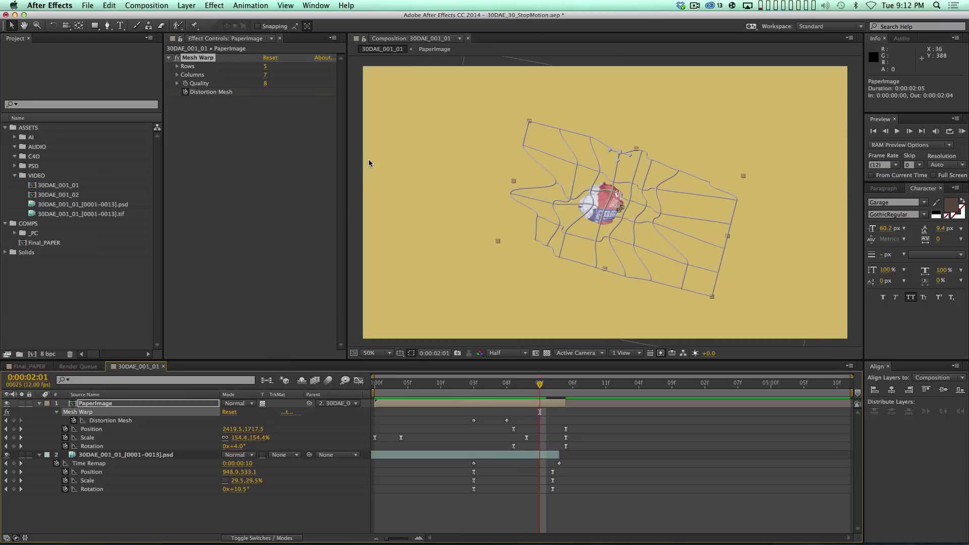
{"action": "left_click_drag", "start_coordinate": [611, 200], "coordinate": [601, 189]}
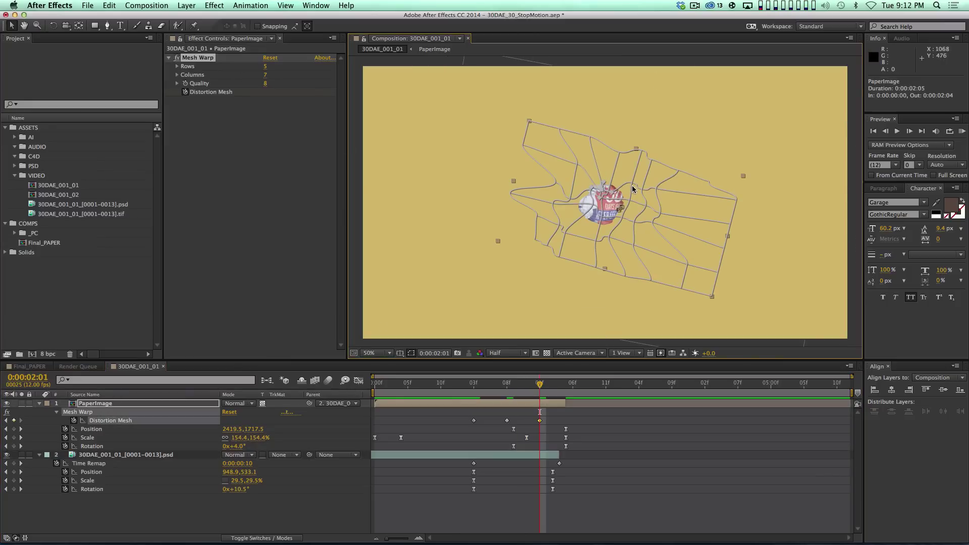
{"action": "key", "text": "super+z"}
{"action": "key", "text": "super+z"}
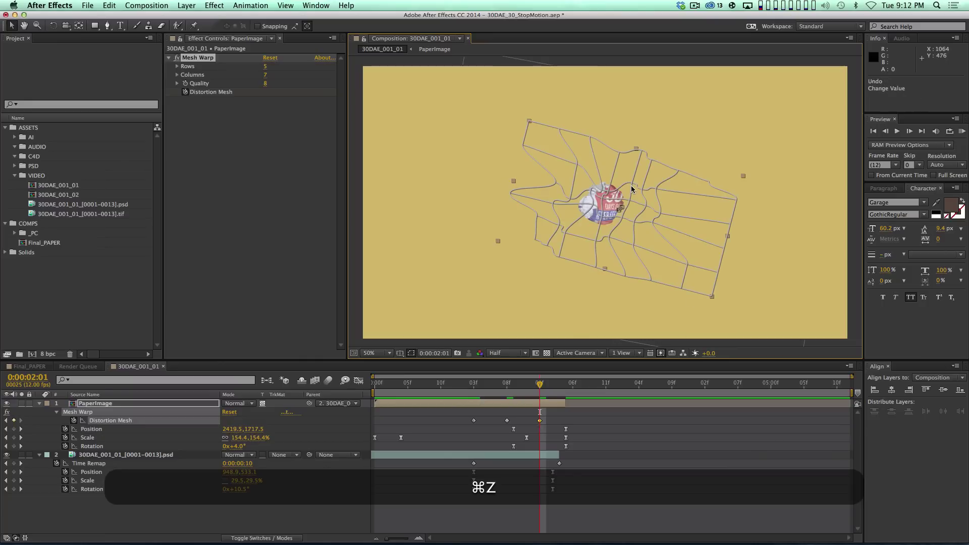
{"action": "key", "text": "period"}
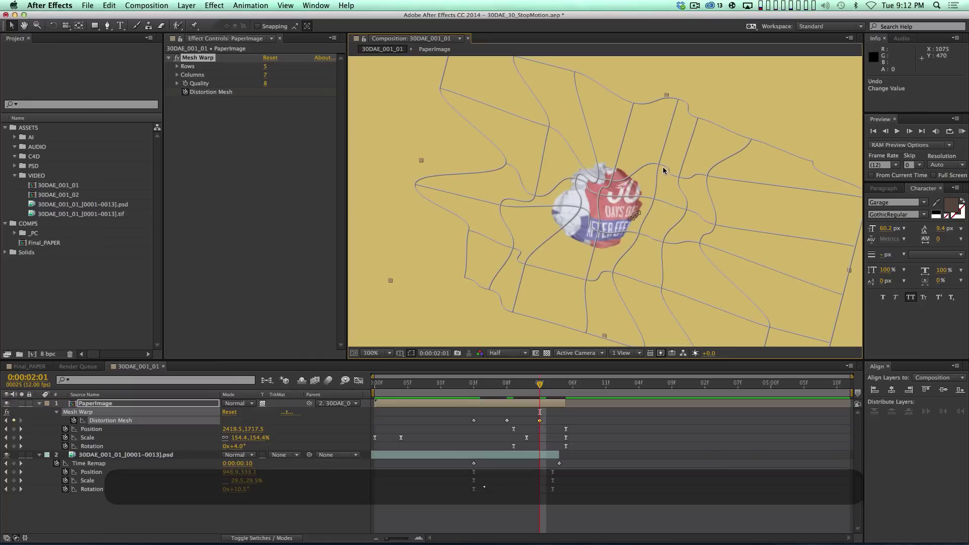
{"action": "left_click_drag", "start_coordinate": [664, 170], "coordinate": [620, 196]}
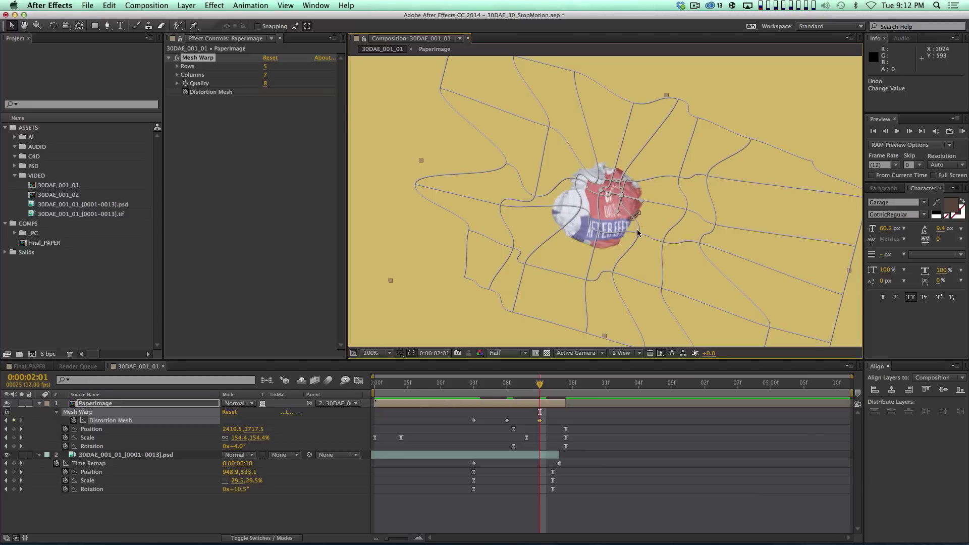
{"action": "left_click_drag", "start_coordinate": [637, 234], "coordinate": [611, 212]}
{"action": "key", "text": "super+z"}
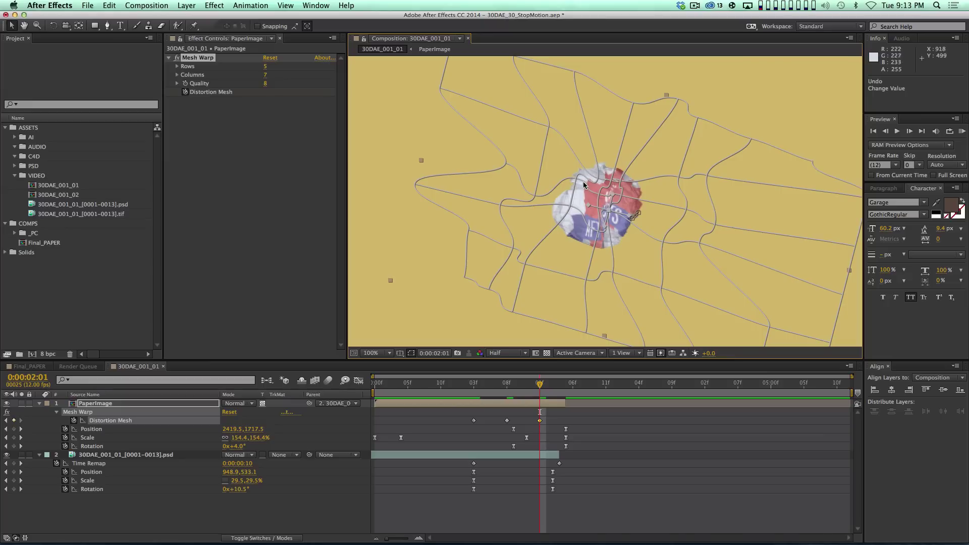
{"action": "left_click_drag", "start_coordinate": [576, 185], "coordinate": [607, 182]}
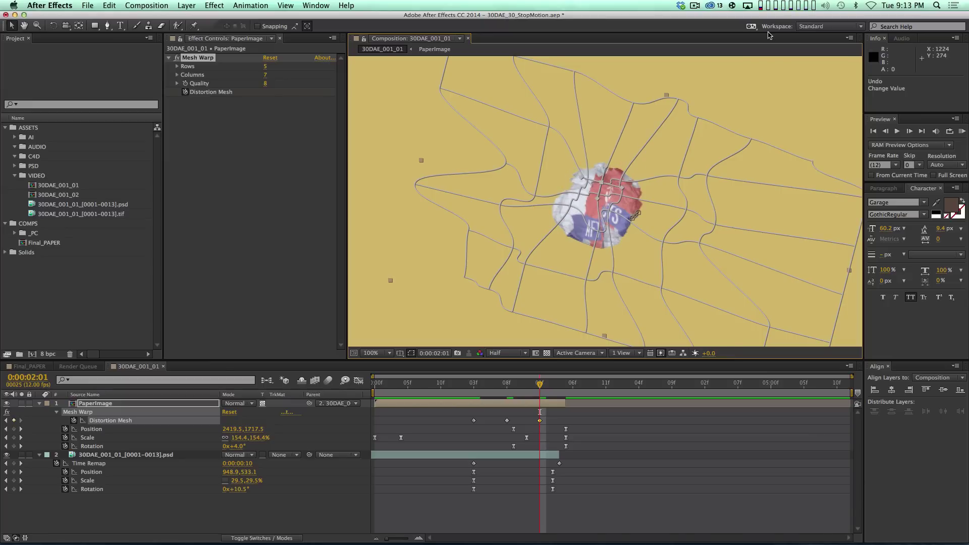
Step: Step back through the frames to 0:00:01:07 and play the animation to examine how the artwork crumples
{"action": "key", "text": "Page_Up"}
{"action": "key", "text": "Page_Up"}
{"action": "key", "text": "Page_Up"}
{"action": "key", "text": "Page_Up"}
{"action": "key", "text": "Page_Up"}
{"action": "key", "text": "Page_Up"}
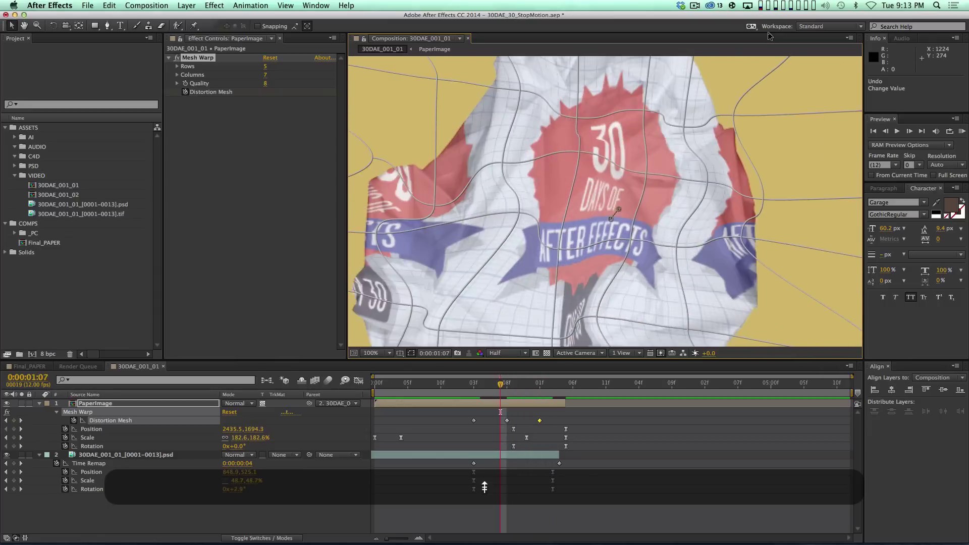
{"action": "key", "text": "space"}
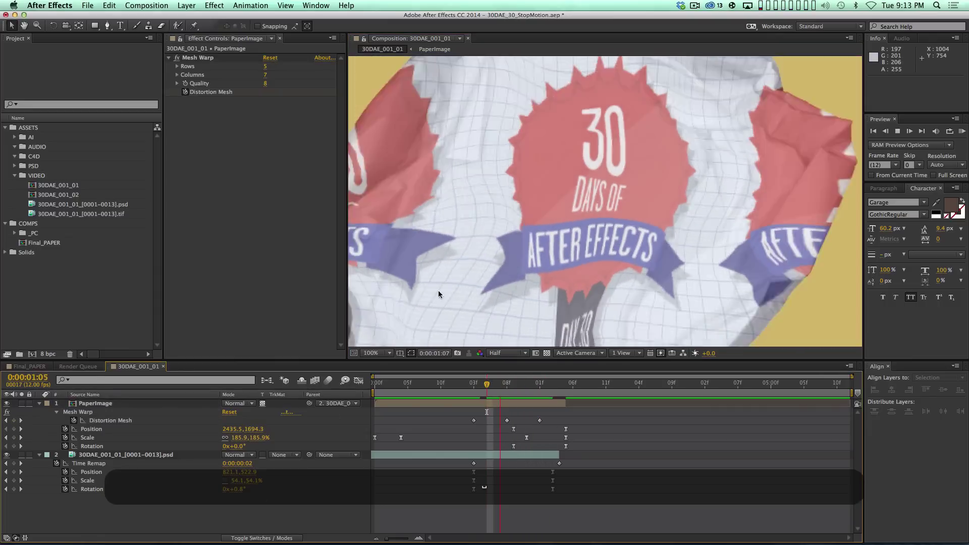
{"action": "key", "text": "space"}
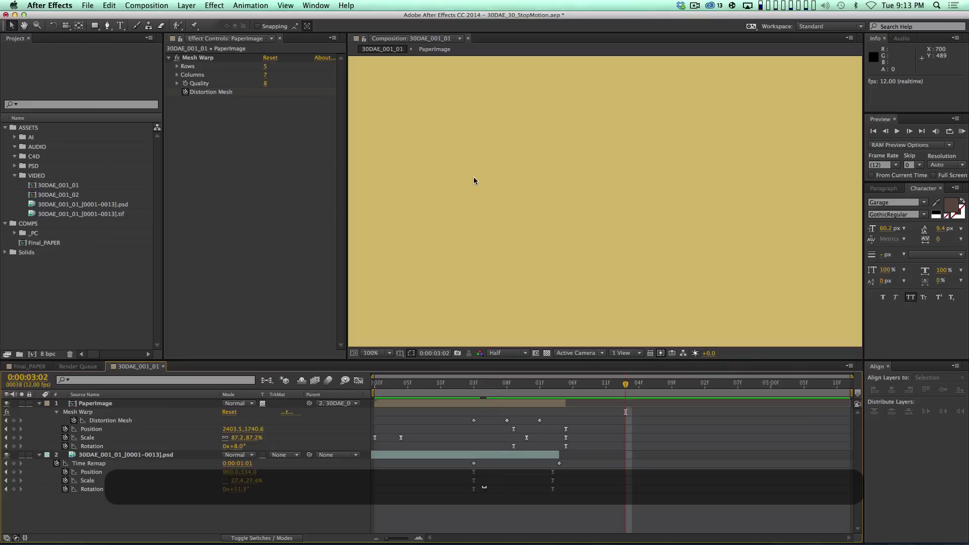
Step: Extend the 30DAE_001_01_[0001-0013].psd and PaperImage layers to the end of the composition and start a RAM preview
{"action": "left_click_drag", "start_coordinate": [560, 456], "coordinate": [853, 456]}
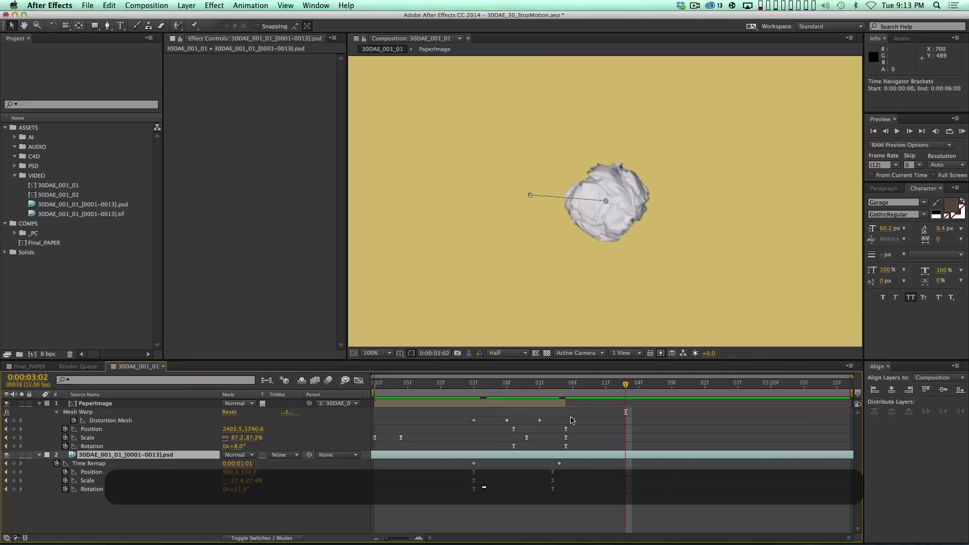
{"action": "left_click_drag", "start_coordinate": [566, 403], "coordinate": [879, 422]}
{"action": "key", "text": "KP_0"}
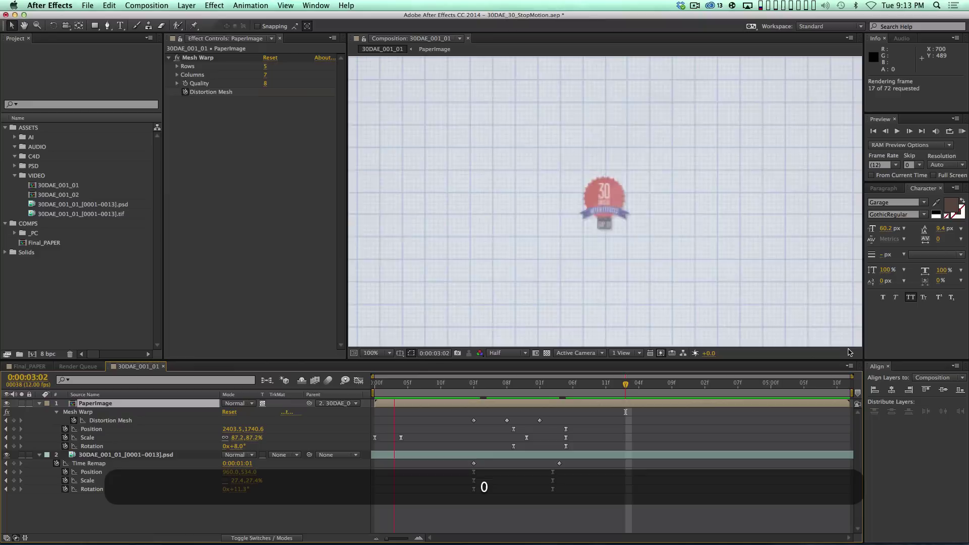
Step: End the work area at 0:00:03:10 and preview the crumple animation with the whole frame in view
{"action": "key", "text": "comma"}
{"action": "key", "text": "KP_0"}
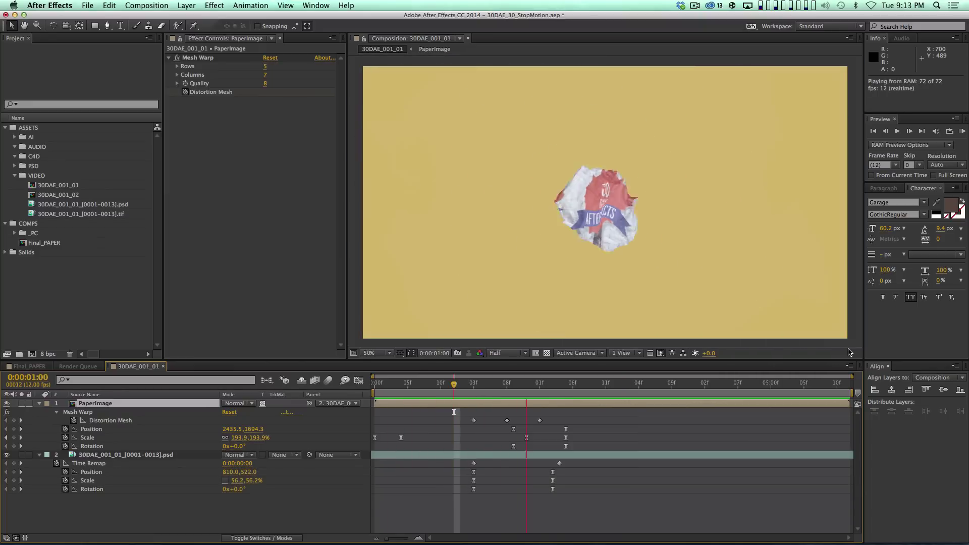
{"action": "key", "text": "KP_0"}
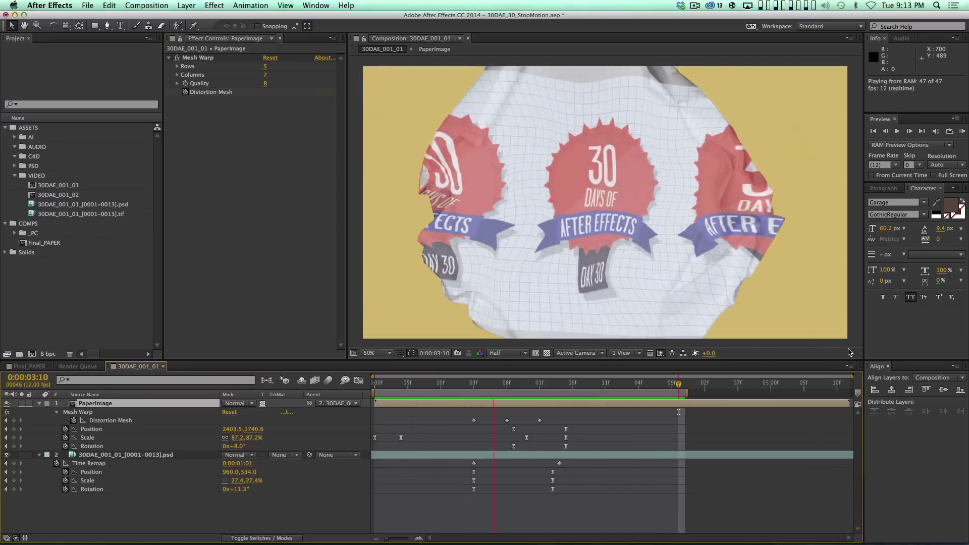
{"action": "key", "text": "space"}
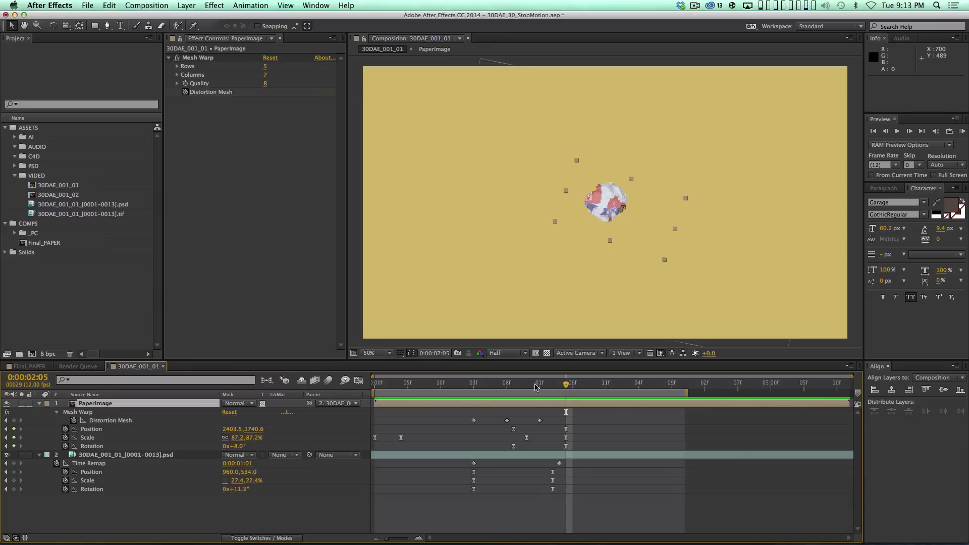
Step: Trim the end of the PaperImage layer to 0:00:02:02
{"action": "left_click_drag", "start_coordinate": [566, 384], "coordinate": [547, 389]}
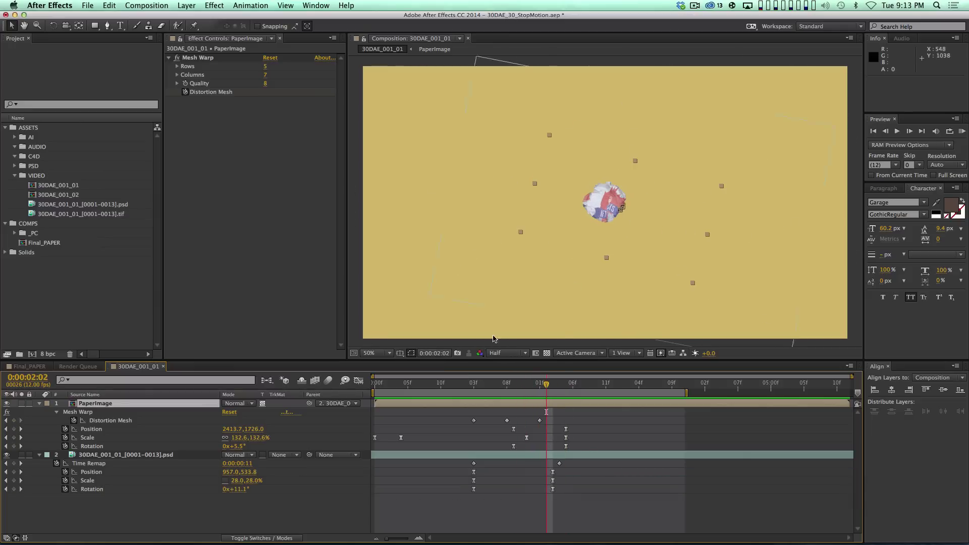
{"action": "key", "text": "alt"}
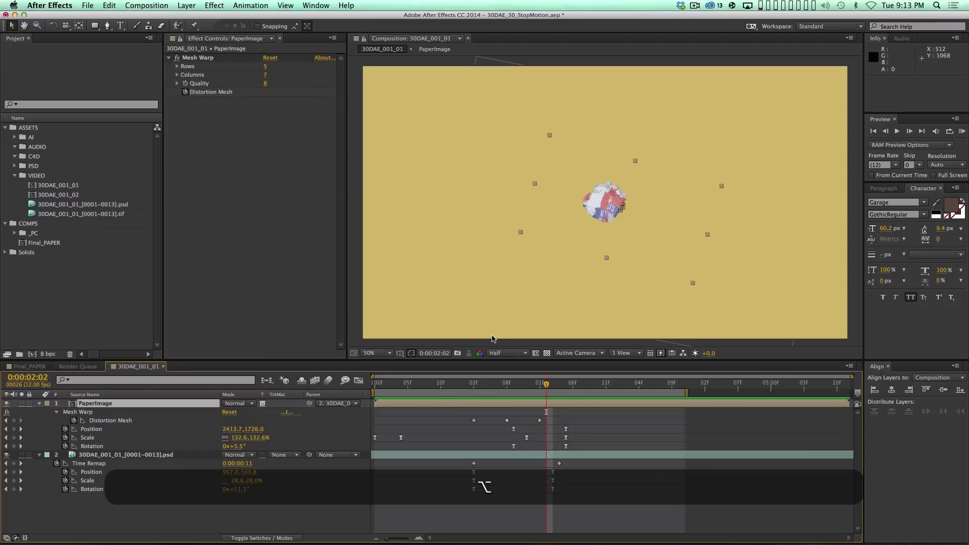
{"action": "key", "text": "alt+bracketright"}
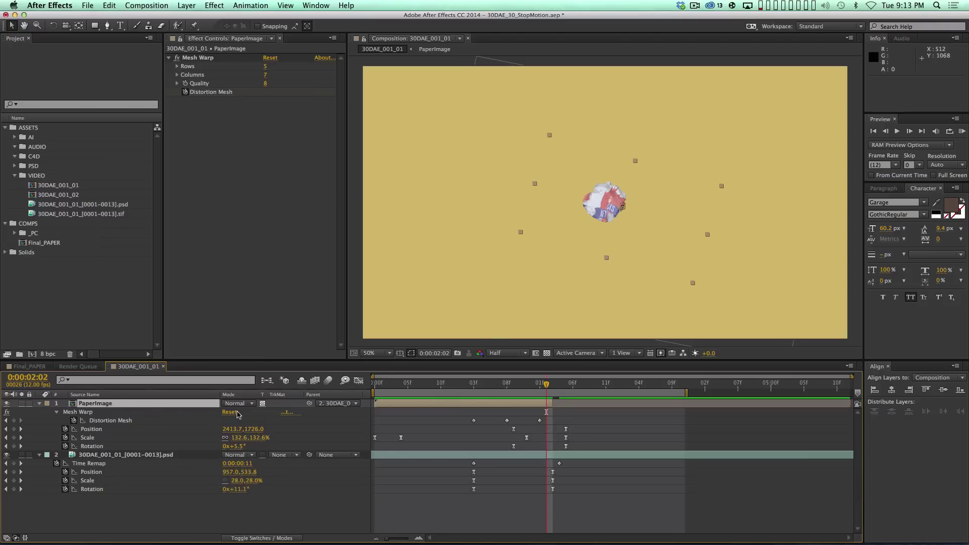
Step: Set the PaperImage layer's opacity to 100% and preview the animation
{"action": "key", "text": "t"}
{"action": "left_click_drag", "start_coordinate": [229, 412], "coordinate": [257, 412]}
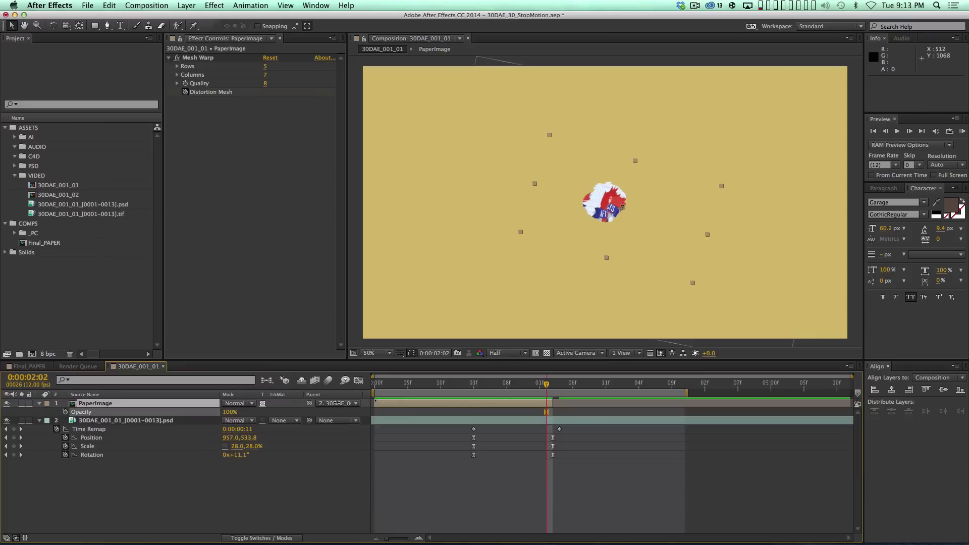
{"action": "left_click", "coordinate": [284, 459]}
{"action": "key", "text": "KP_0"}
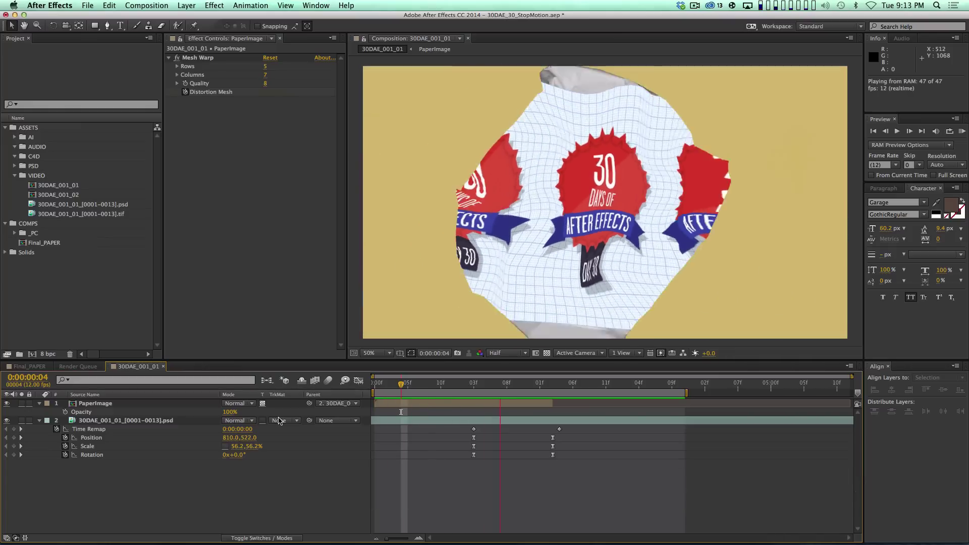
{"action": "key", "text": "space"}
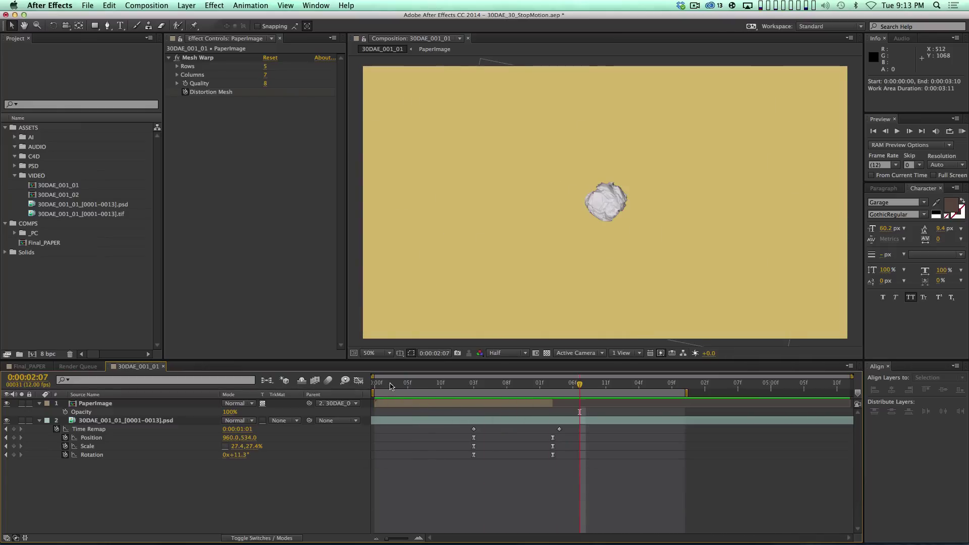
Step: Temporarily hide the PaperImage layer and scrub through the crumple to examine the shading of the bare paper
{"action": "left_click_drag", "start_coordinate": [377, 385], "coordinate": [507, 386]}
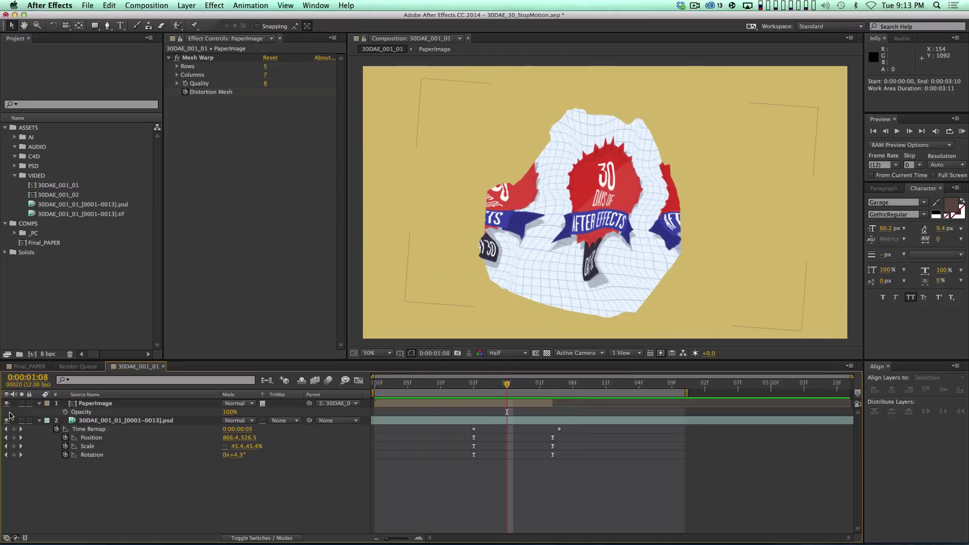
{"action": "left_click", "coordinate": [7, 404]}
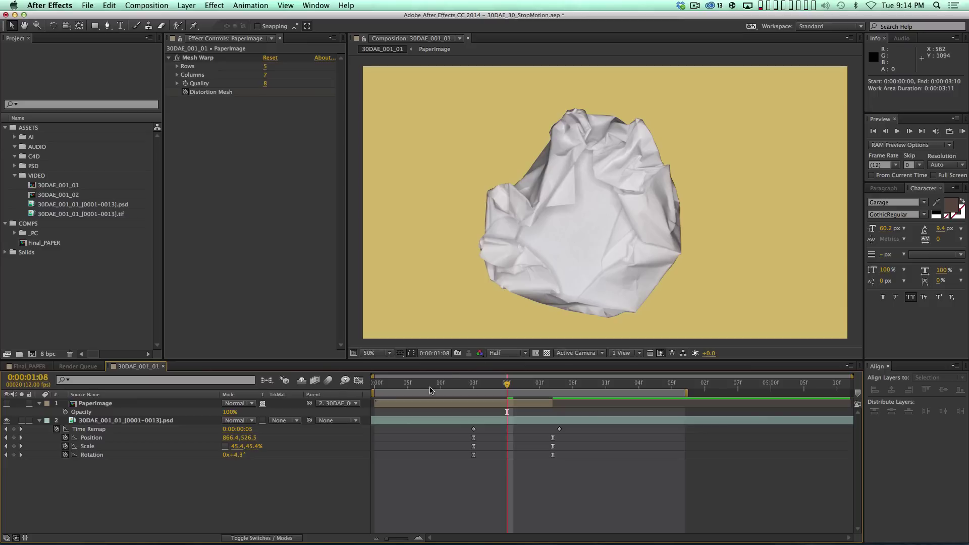
{"action": "left_click_drag", "start_coordinate": [431, 389], "coordinate": [528, 379]}
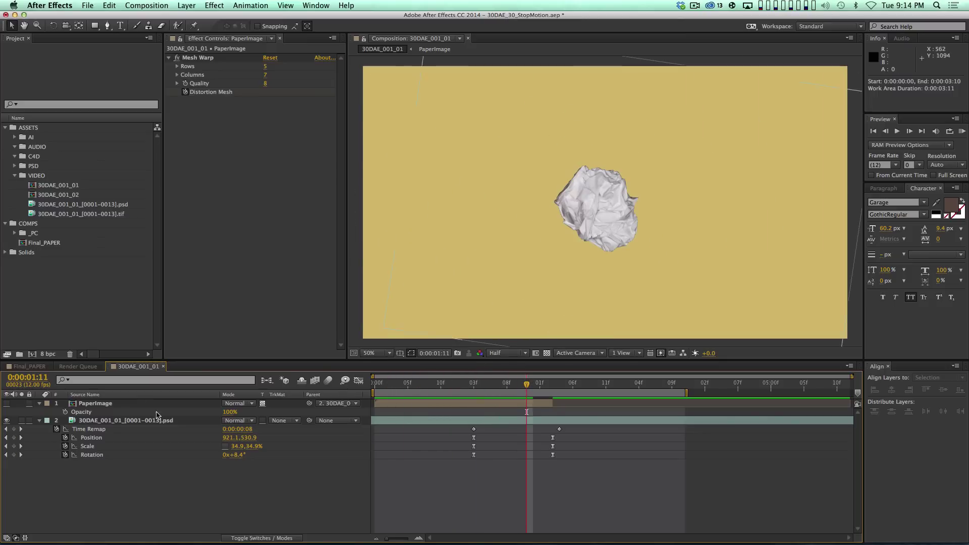
{"action": "left_click", "coordinate": [6, 403]}
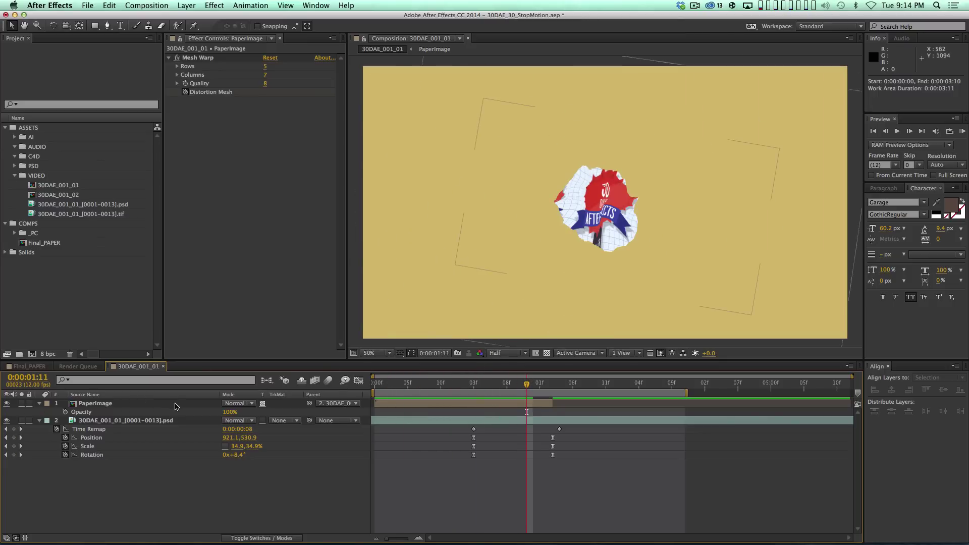
Step: Try the Multiply blending mode on the PaperImage layer, preview it against the bare paper, and restore Normal
{"action": "left_click", "coordinate": [236, 403]}
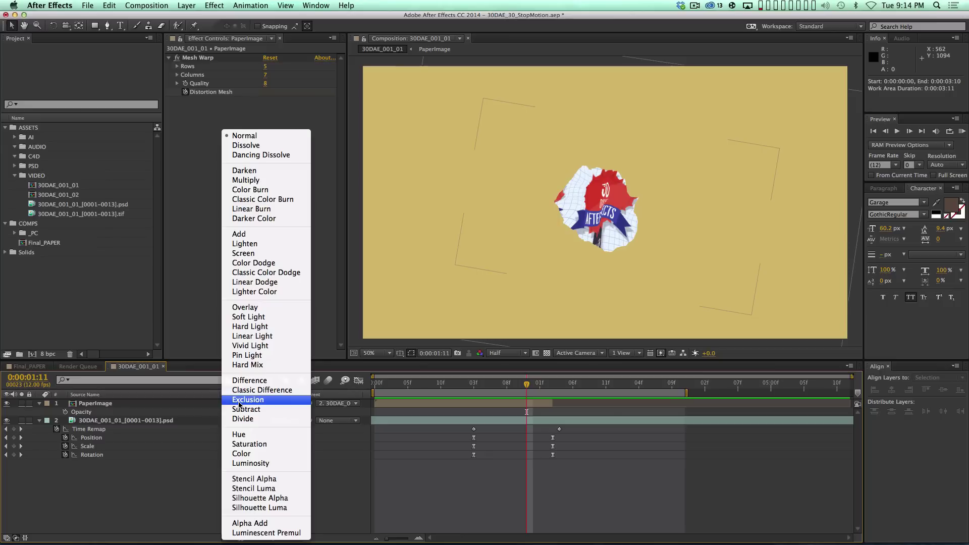
{"action": "left_click", "coordinate": [266, 180]}
{"action": "key", "text": "space"}
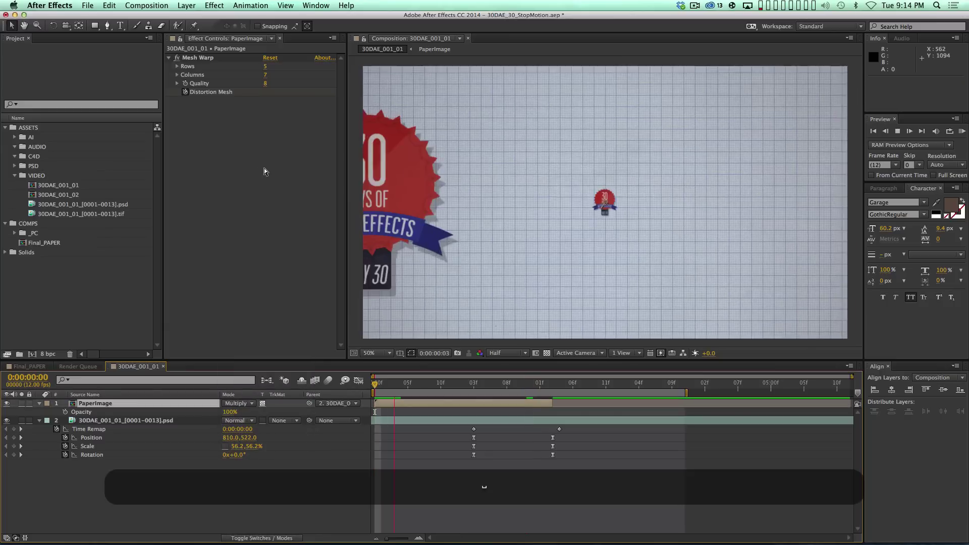
{"action": "key", "text": "space"}
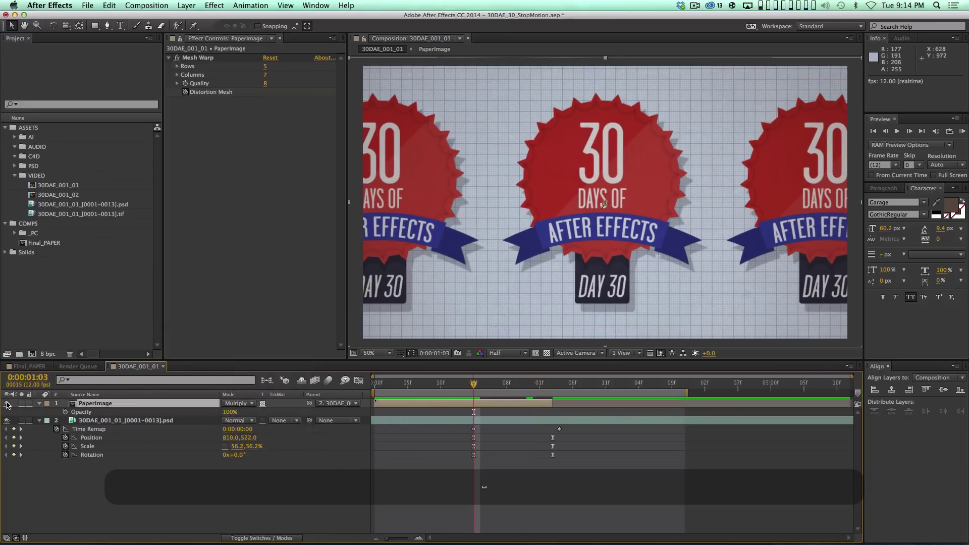
{"action": "left_click", "coordinate": [5, 404]}
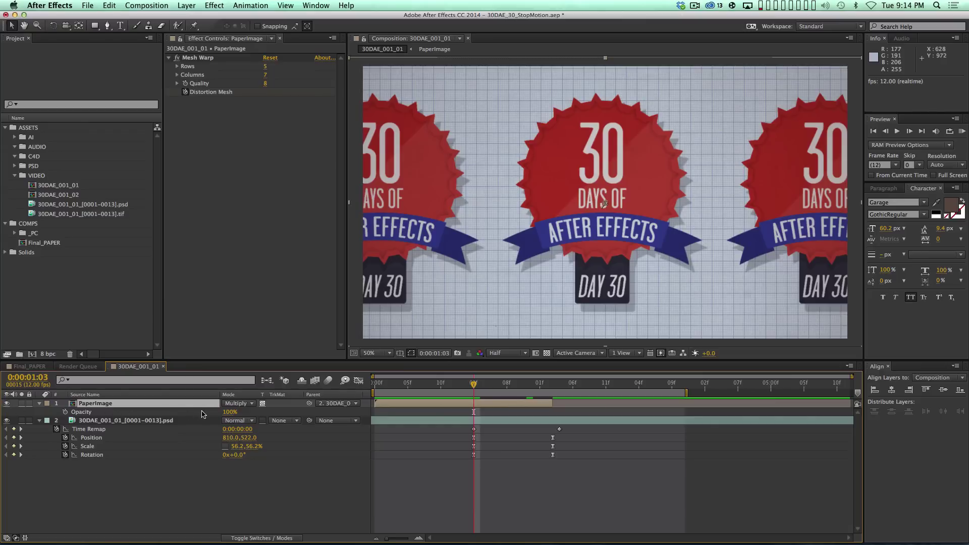
{"action": "left_click", "coordinate": [238, 403]}
{"action": "left_click", "coordinate": [272, 133]}
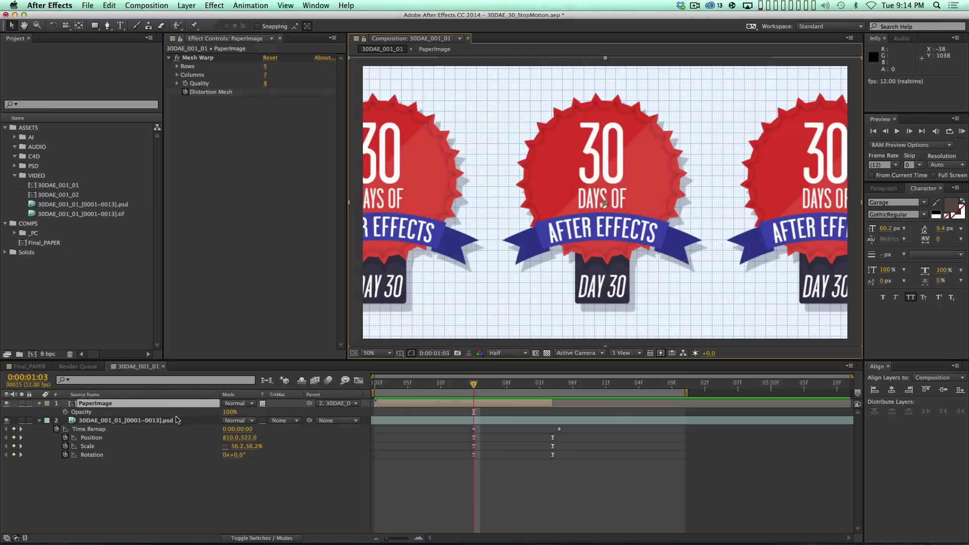
Step: Duplicate the 30DAE_001_01_[0001-0013].psd layer and place the copy above the PaperImage layer
{"action": "left_click", "coordinate": [579, 353]}
{"action": "left_click", "coordinate": [619, 320]}
{"action": "left_click", "coordinate": [162, 423]}
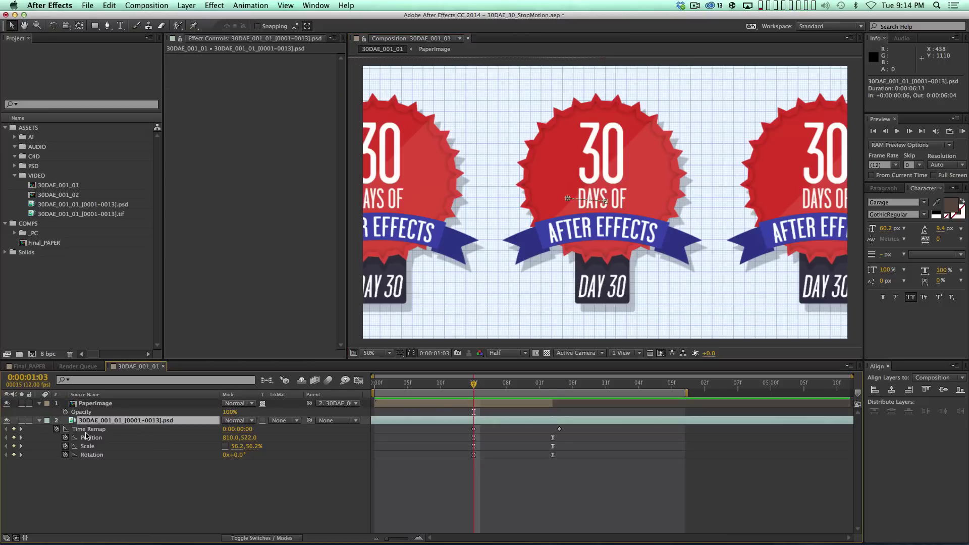
{"action": "key", "text": "super+d"}
{"action": "left_click_drag", "start_coordinate": [159, 423], "coordinate": [113, 402]}
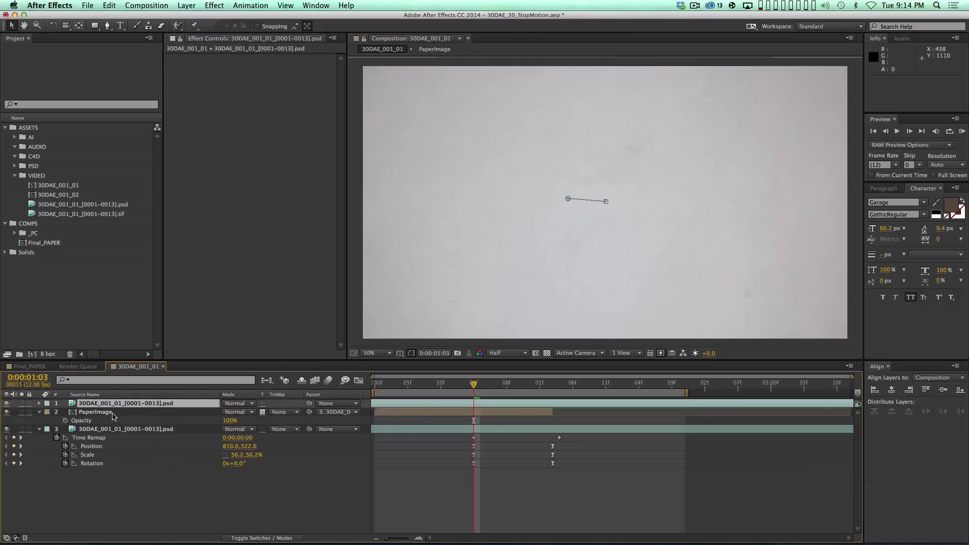
Step: Duplicate the PaperImage layer above the copied paper footage, set it as that footage's Alpha Matte, and preview the crumple
{"action": "left_click", "coordinate": [116, 414]}
{"action": "key", "text": "super+d"}
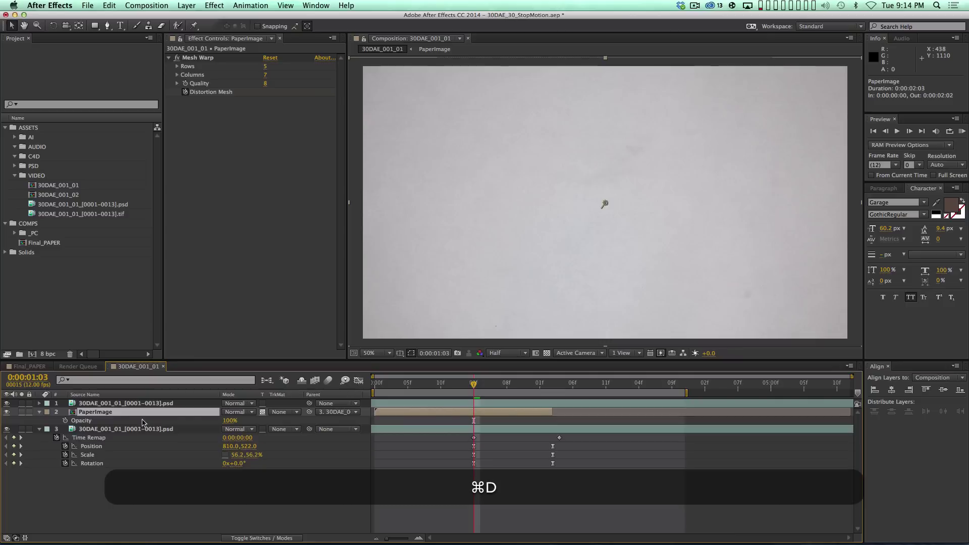
{"action": "left_click_drag", "start_coordinate": [126, 414], "coordinate": [126, 404]}
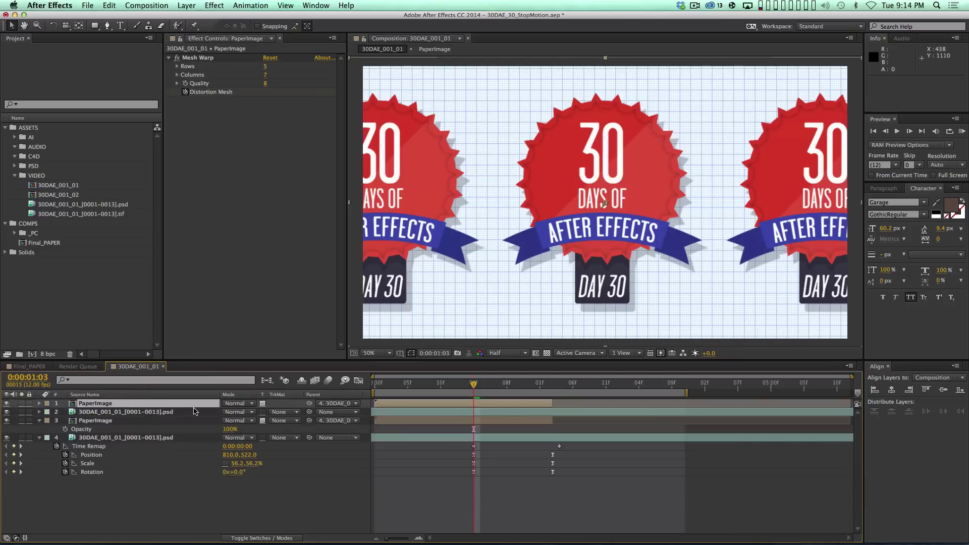
{"action": "left_click", "coordinate": [284, 416]}
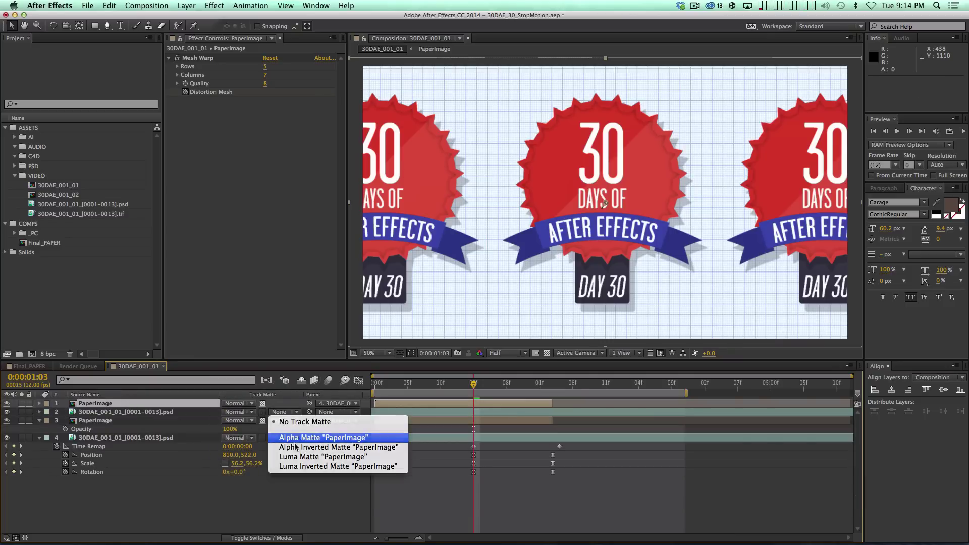
{"action": "left_click", "coordinate": [298, 438]}
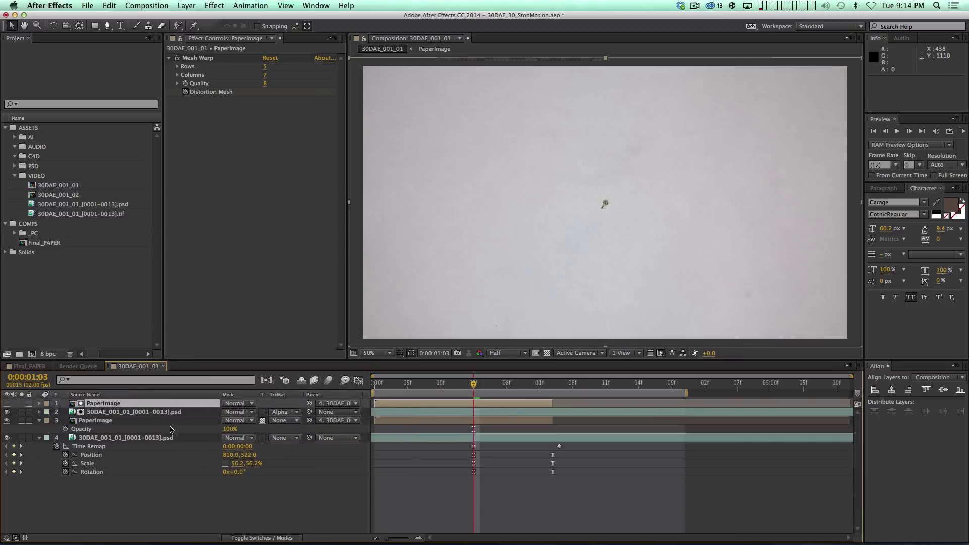
{"action": "key", "text": "space"}
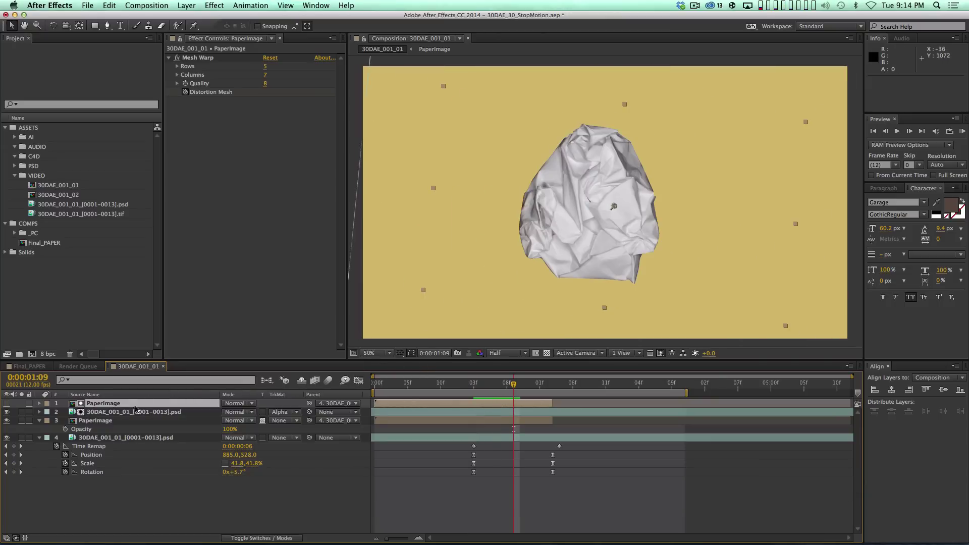
{"action": "left_click", "coordinate": [235, 403]}
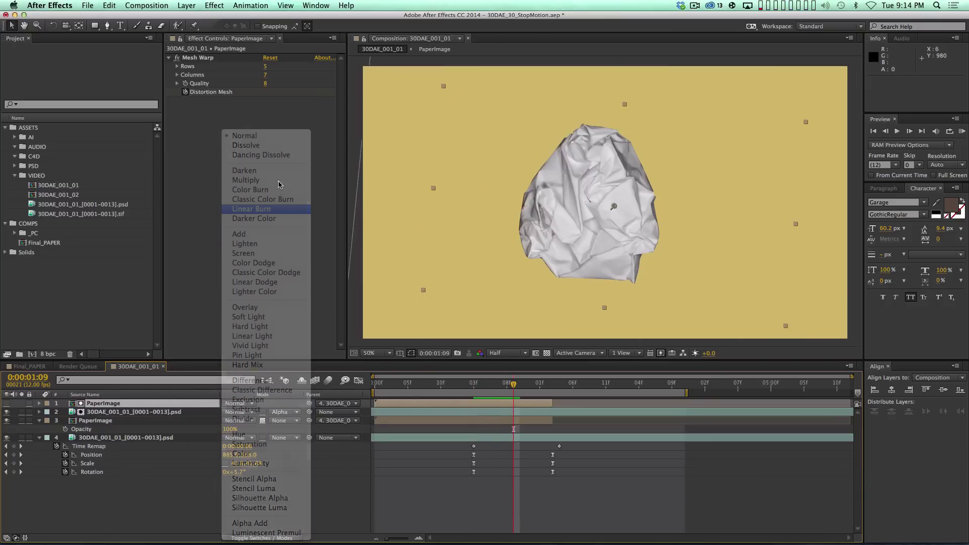
{"action": "left_click", "coordinate": [274, 209]}
{"action": "left_click", "coordinate": [249, 404]}
{"action": "left_click", "coordinate": [234, 406]}
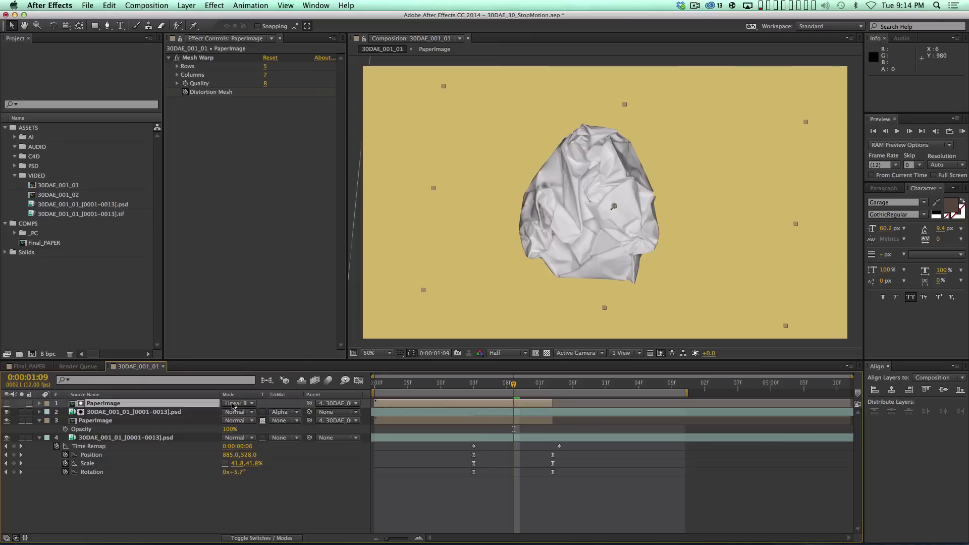
{"action": "left_click", "coordinate": [234, 406]}
{"action": "left_click", "coordinate": [248, 180]}
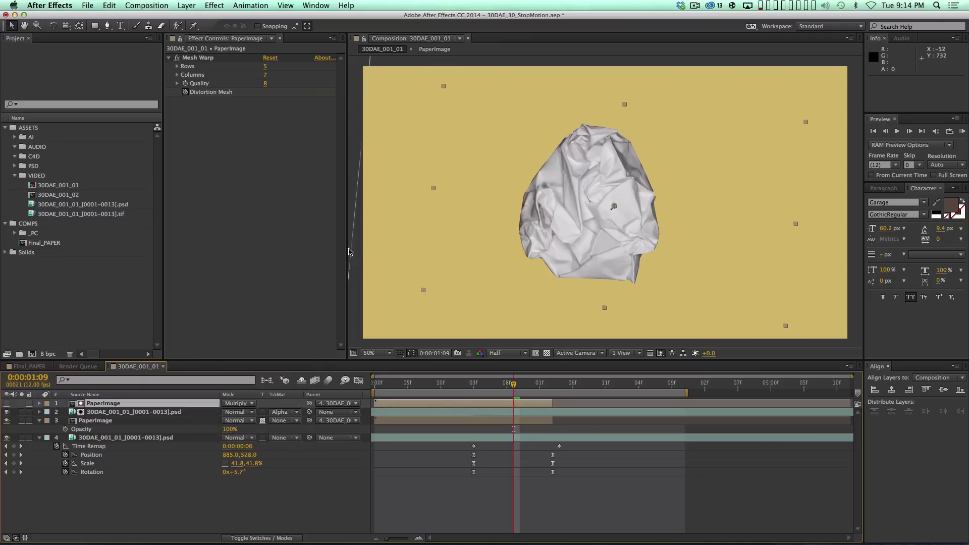
{"action": "left_click_drag", "start_coordinate": [400, 385], "coordinate": [486, 387]}
{"action": "left_click", "coordinate": [506, 388]}
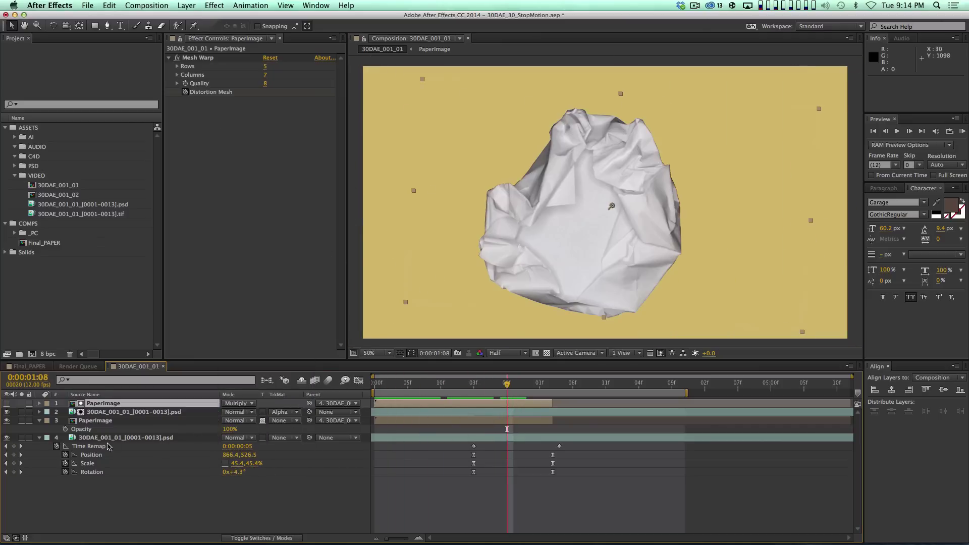
{"action": "key", "text": "super+z"}
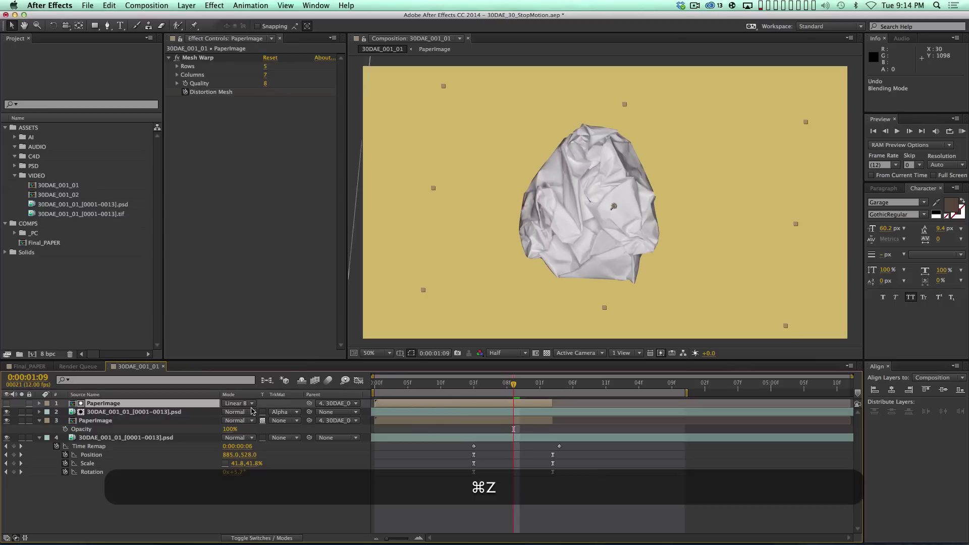
{"action": "left_click", "coordinate": [241, 404]}
{"action": "left_click", "coordinate": [268, 139]}
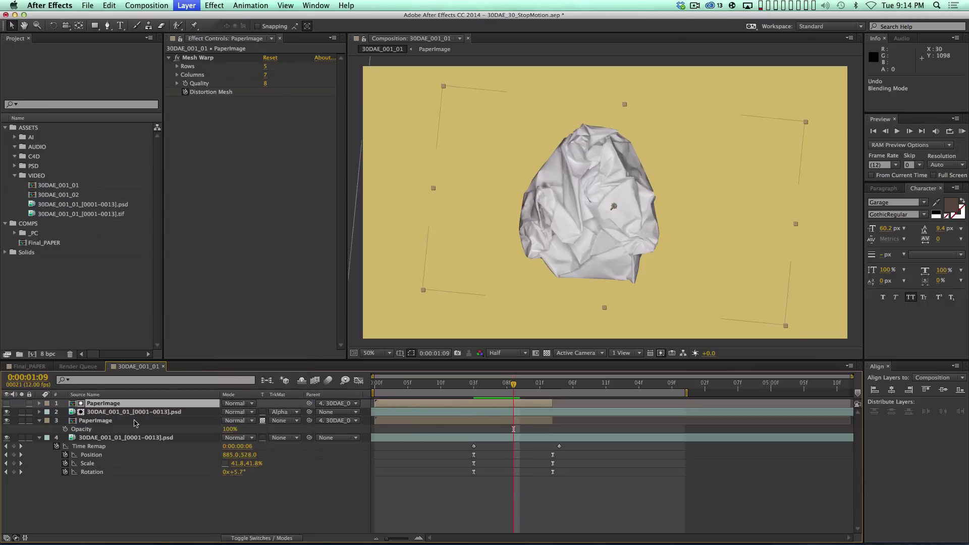
Step: Set the blending mode of the matted upper copy of the paper footage to Multiply
{"action": "left_click", "coordinate": [116, 413]}
{"action": "left_click", "coordinate": [248, 412]}
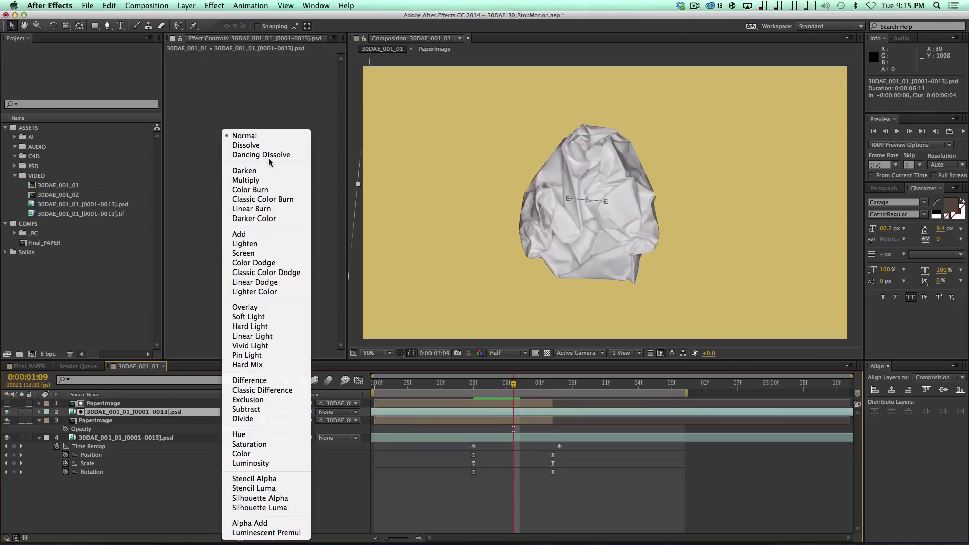
{"action": "left_click", "coordinate": [246, 181]}
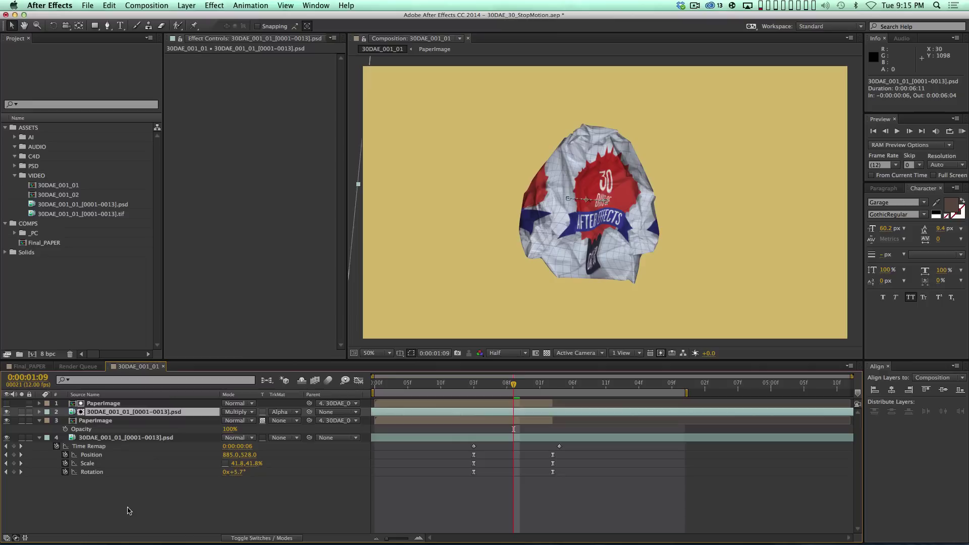
Step: Rename the matted paper footage copy as SHADING
{"action": "left_click", "coordinate": [120, 464]}
{"action": "left_click", "coordinate": [119, 413]}
{"action": "key", "text": "Return"}
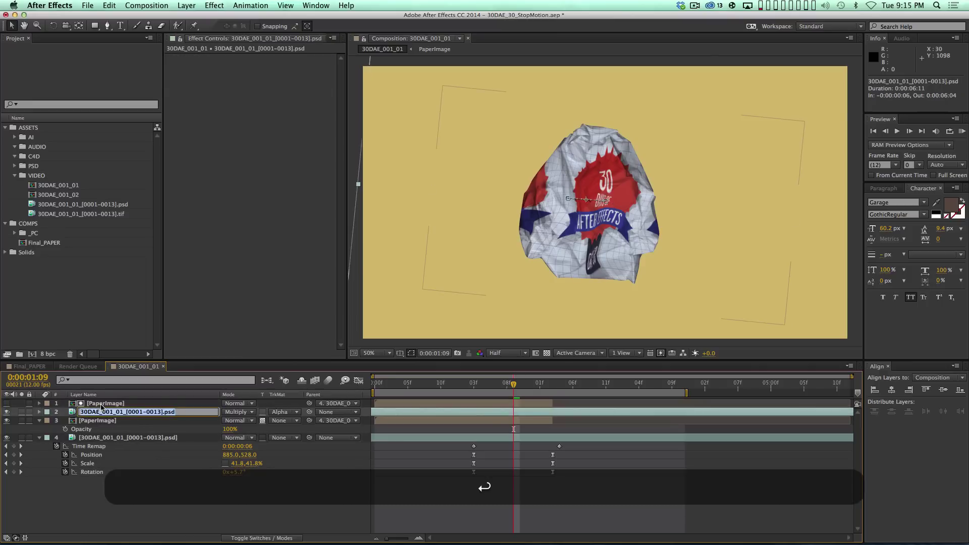
{"action": "type", "text": "SHADING"}
{"action": "key", "text": "shift+Return"}
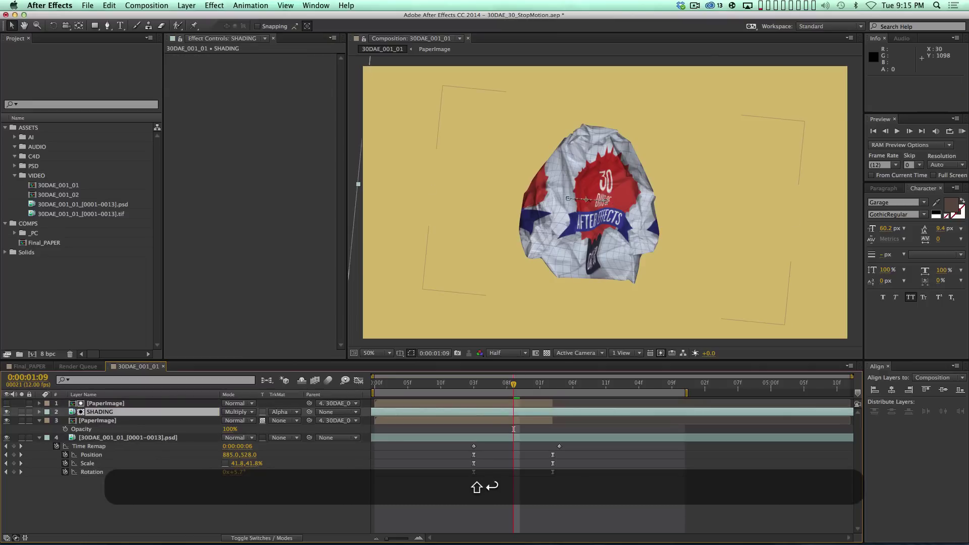
Step: Rename the topmost PaperImage layer as PaperImage-MATTE
{"action": "left_click", "coordinate": [125, 404]}
{"action": "key", "text": "Return"}
{"action": "key", "text": "Right"}
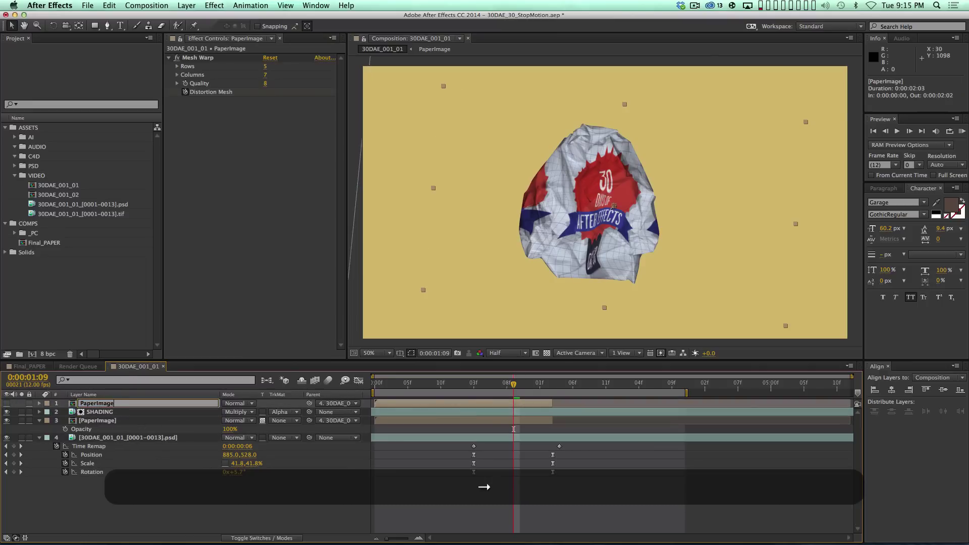
{"action": "type", "text": "-MATTE"}
{"action": "key", "text": "shift+Return"}
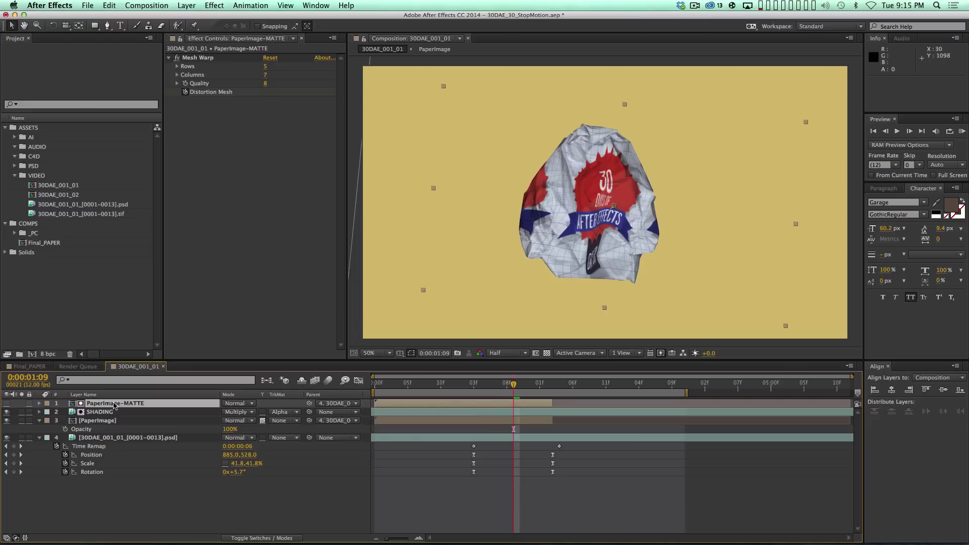
Step: Parent the PaperImage-MATTE layer to the original PaperImage layer
{"action": "left_click", "coordinate": [114, 422]}
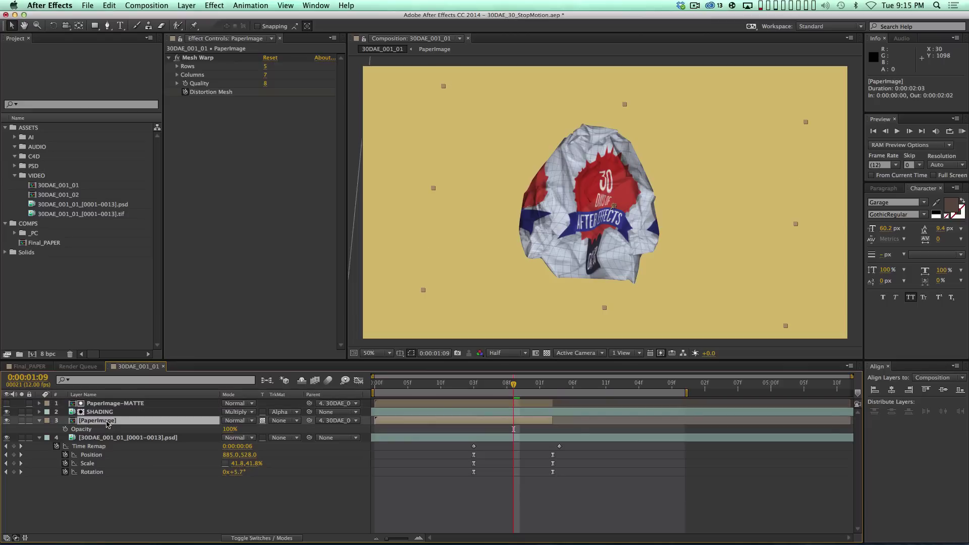
{"action": "left_click", "coordinate": [143, 403]}
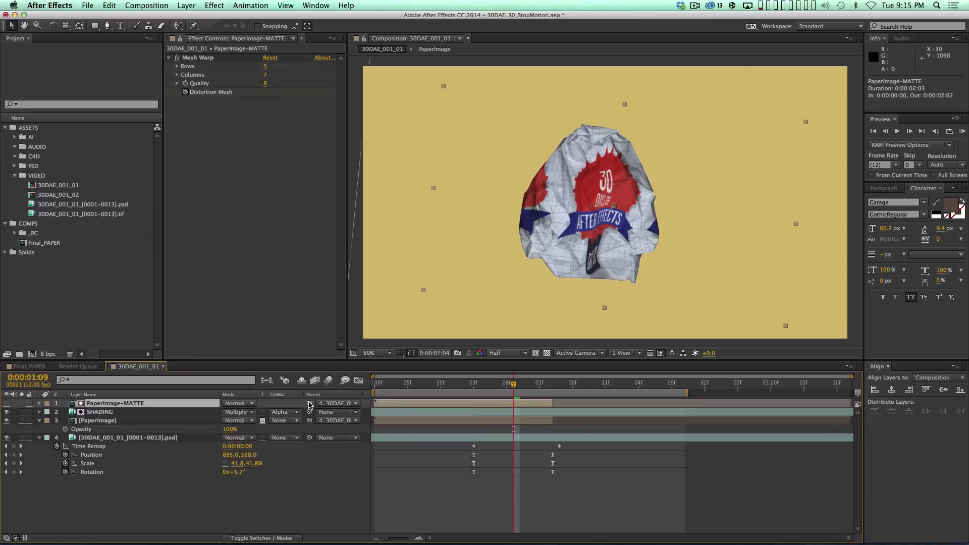
{"action": "left_click_drag", "start_coordinate": [310, 404], "coordinate": [142, 423]}
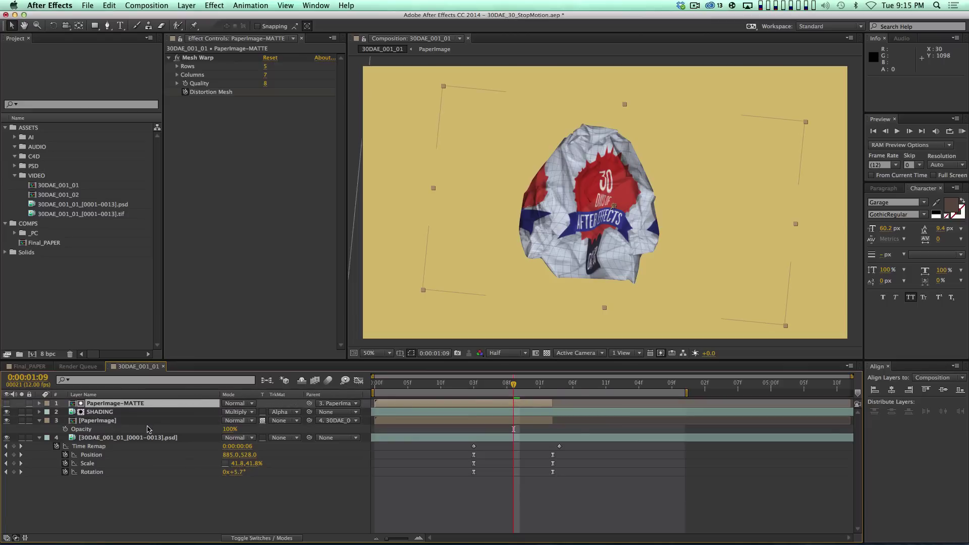
Step: Remove all Distortion Mesh, Position, Scale and Rotation keyframes from the PaperImage-MATTE layer
{"action": "key", "text": "u"}
{"action": "left_click", "coordinate": [74, 420]}
{"action": "left_click", "coordinate": [65, 429]}
{"action": "left_click", "coordinate": [65, 438]}
{"action": "left_click", "coordinate": [65, 447]}
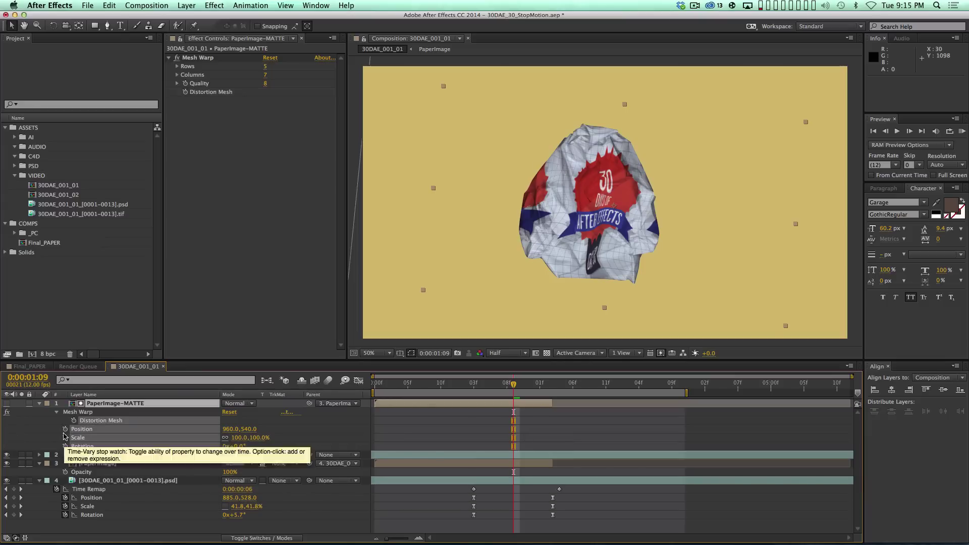
{"action": "left_click", "coordinate": [56, 412]}
Step: Link the PaperImage-MATTE layer's Distortion Mesh to the PaperImage layer's Distortion Mesh with an expression, and collapse the matte layer's properties
{"action": "left_click", "coordinate": [96, 455]}
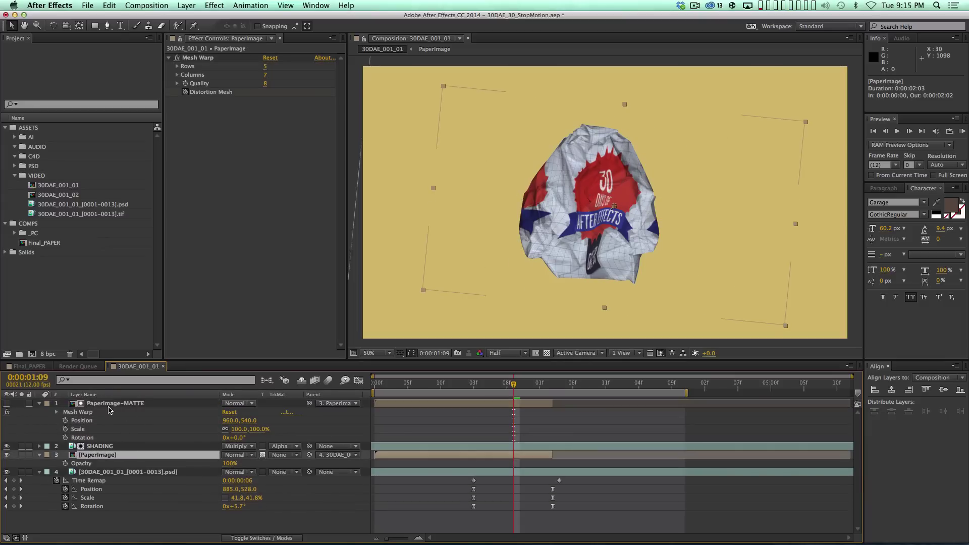
{"action": "left_click", "coordinate": [125, 404]}
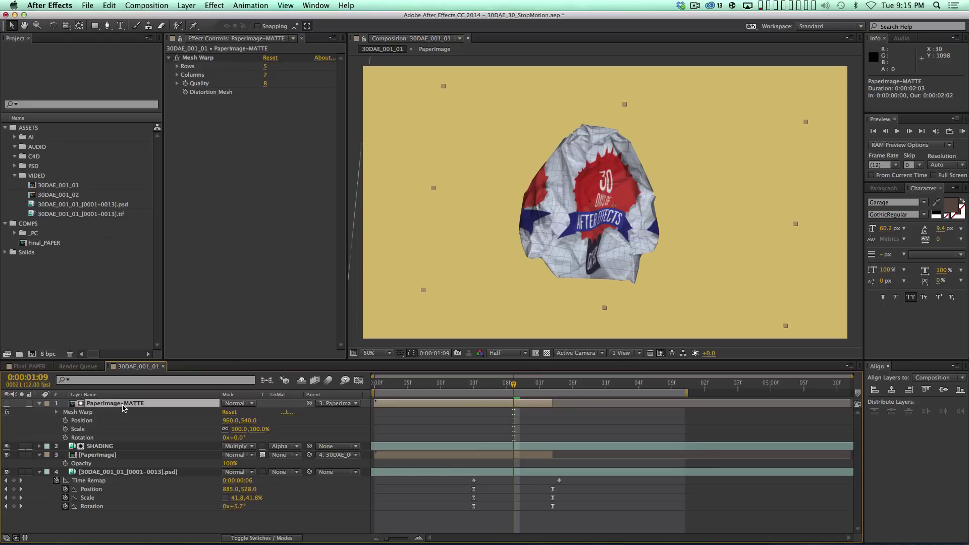
{"action": "left_click", "coordinate": [117, 455]}
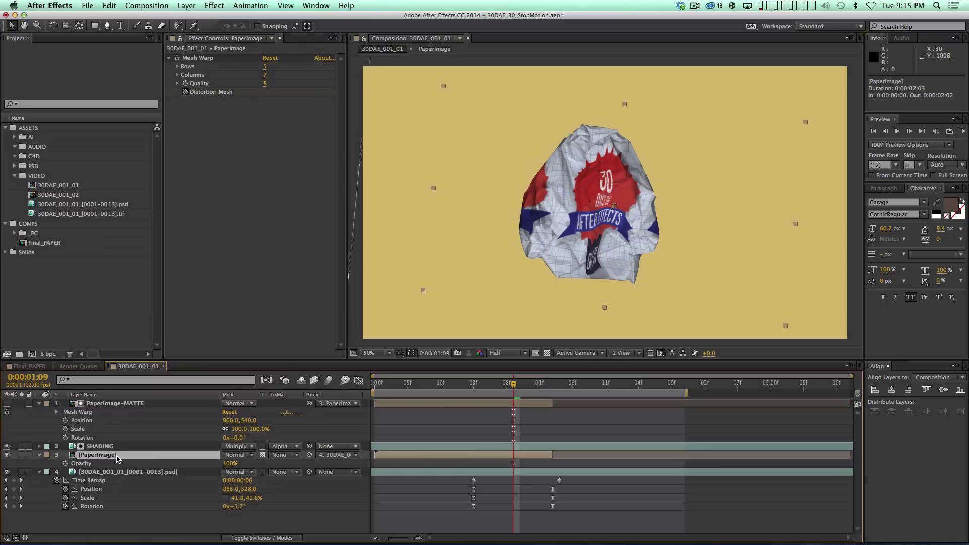
{"action": "key", "text": "e"}
{"action": "left_click", "coordinate": [57, 463]}
{"action": "left_click", "coordinate": [56, 412]}
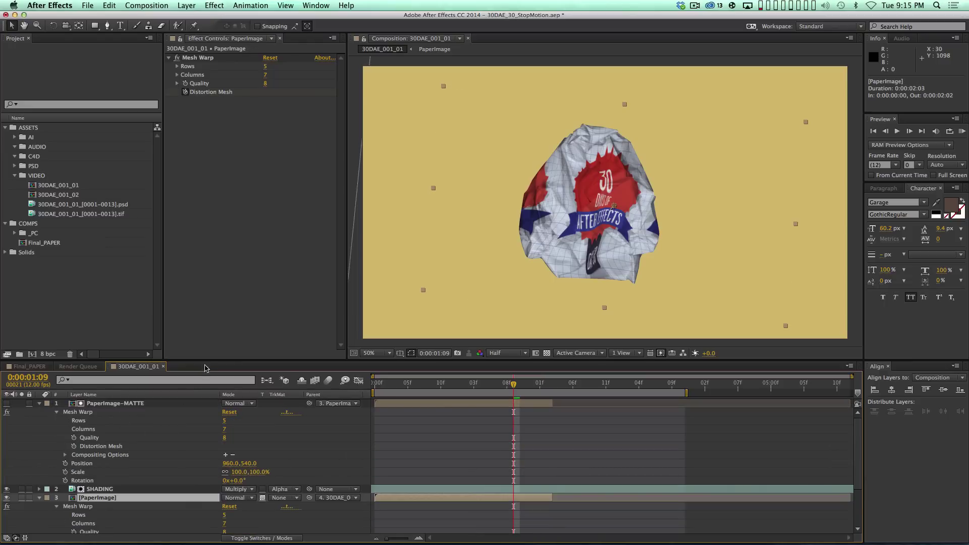
{"action": "left_click_drag", "start_coordinate": [206, 360], "coordinate": [207, 255]}
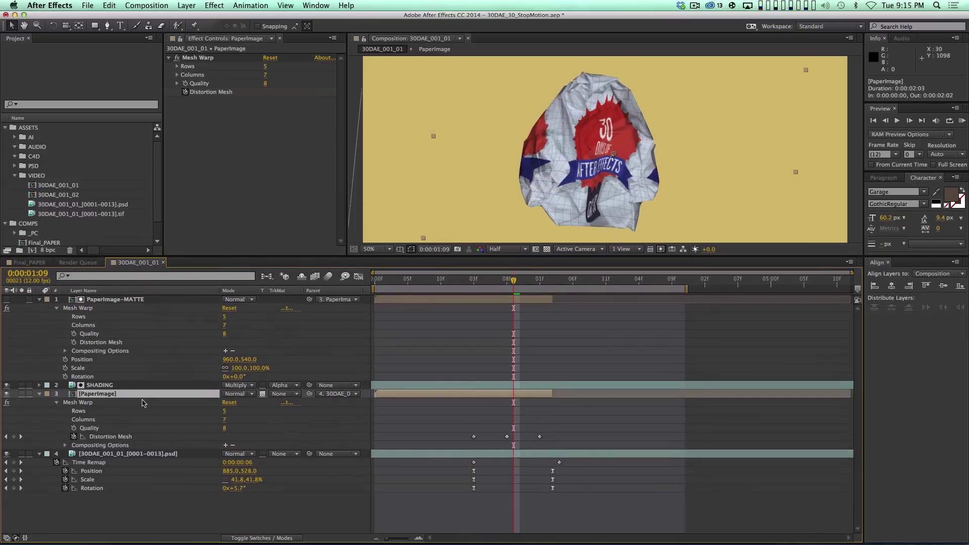
{"action": "key", "text": "ctrl+alt"}
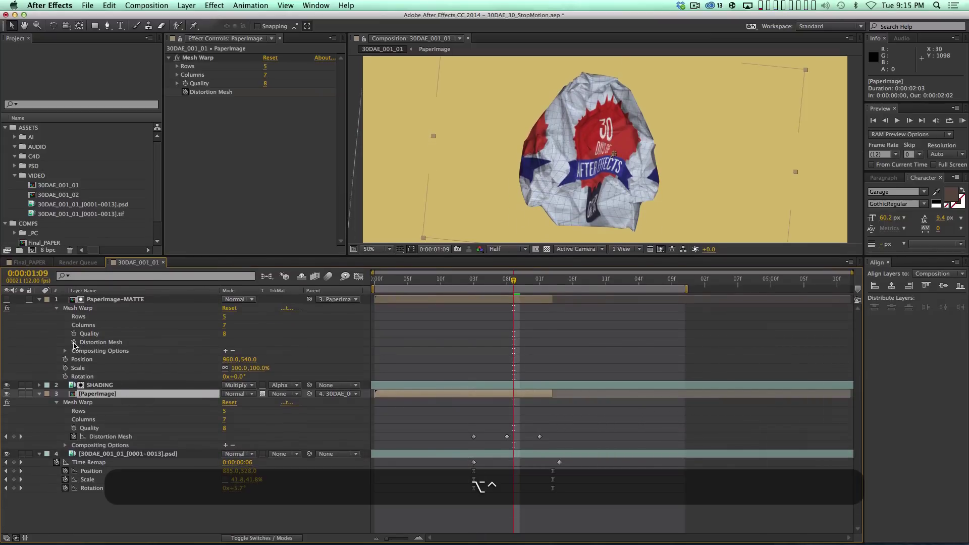
{"action": "left_click", "coordinate": [74, 343], "text": "alt"}
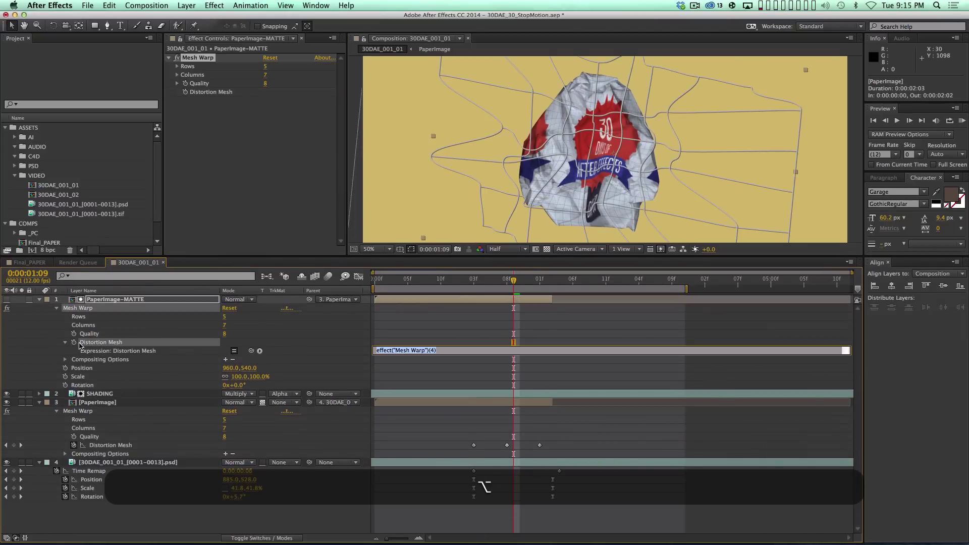
{"action": "left_click_drag", "start_coordinate": [251, 351], "coordinate": [106, 446]}
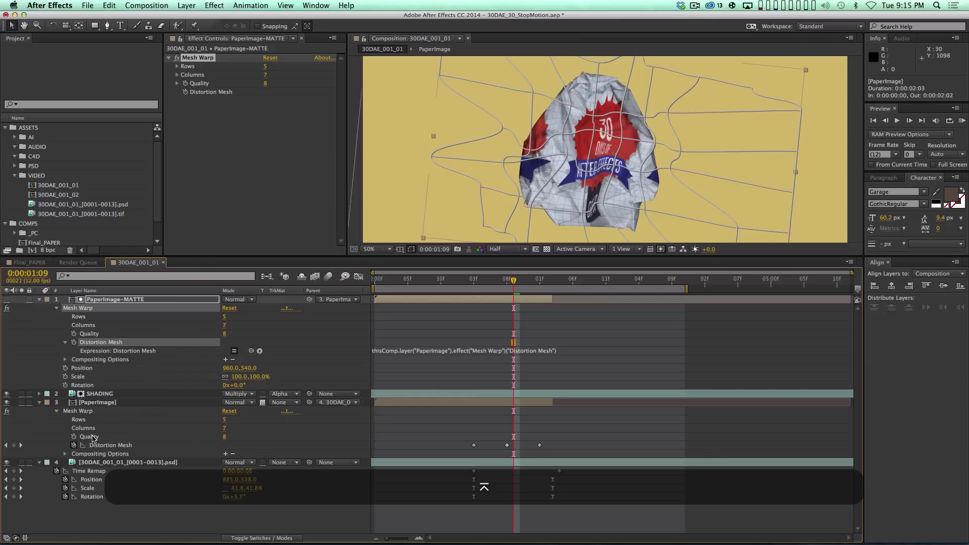
{"action": "left_click", "coordinate": [39, 301]}
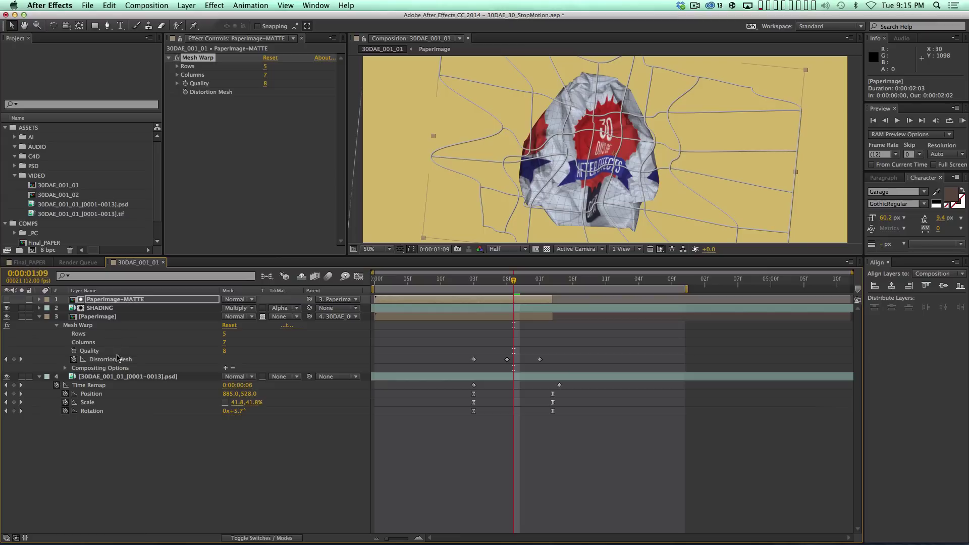
Step: Display the PaperImage layer's Distortion Mesh over the artwork and enlarge the composition view to examine it
{"action": "left_click", "coordinate": [137, 315]}
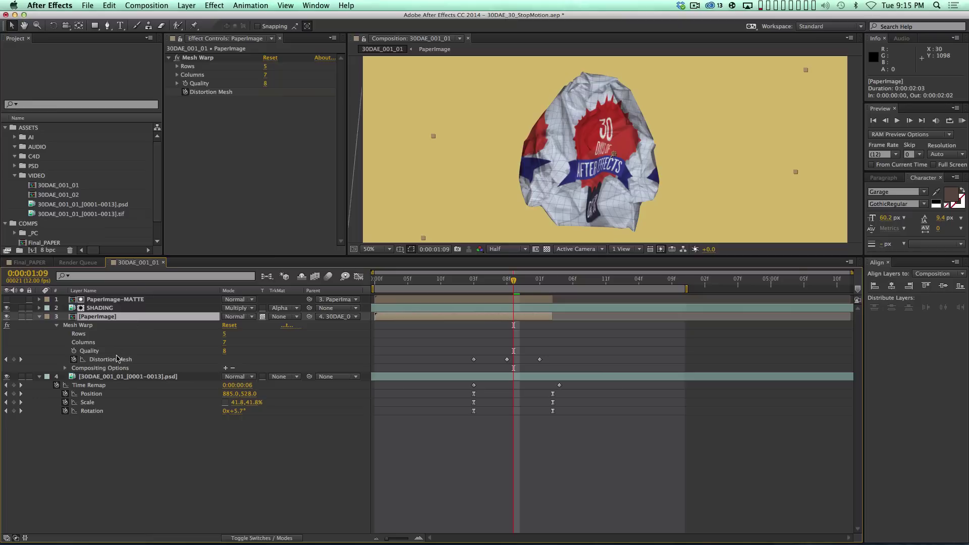
{"action": "left_click", "coordinate": [117, 360]}
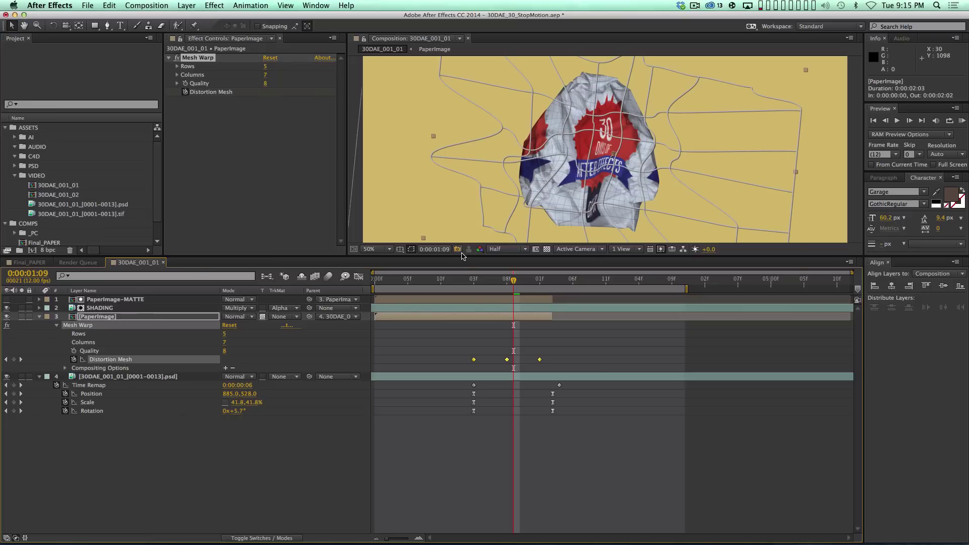
{"action": "left_click_drag", "start_coordinate": [463, 256], "coordinate": [467, 370]}
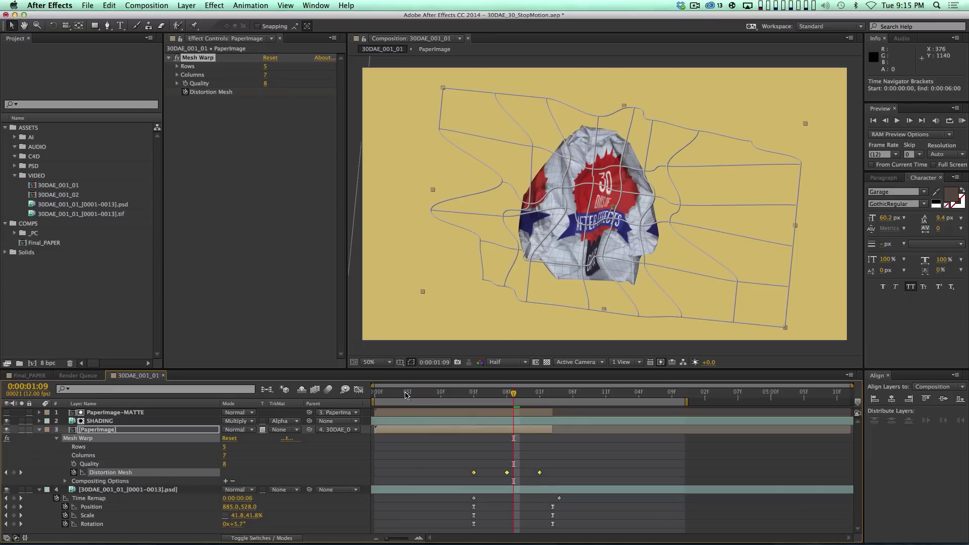
Step: At frame 0:00:00:05, apply Levels to the SHADING layer with Input White at 205 and Input Black at 123
{"action": "left_click", "coordinate": [396, 396]}
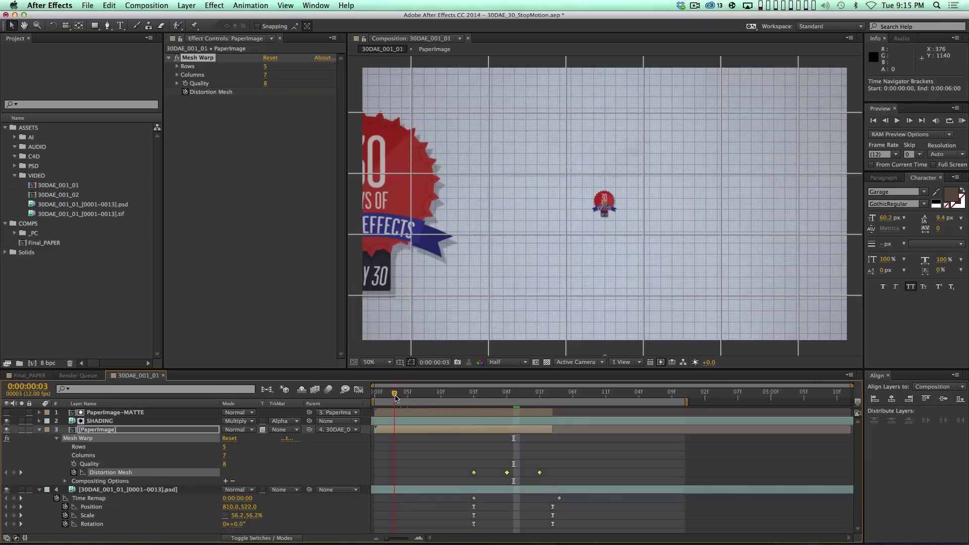
{"action": "key", "text": "Page_Down"}
{"action": "key", "text": "Page_Down"}
{"action": "key", "text": "shift+super+a"}
{"action": "left_click", "coordinate": [167, 420]}
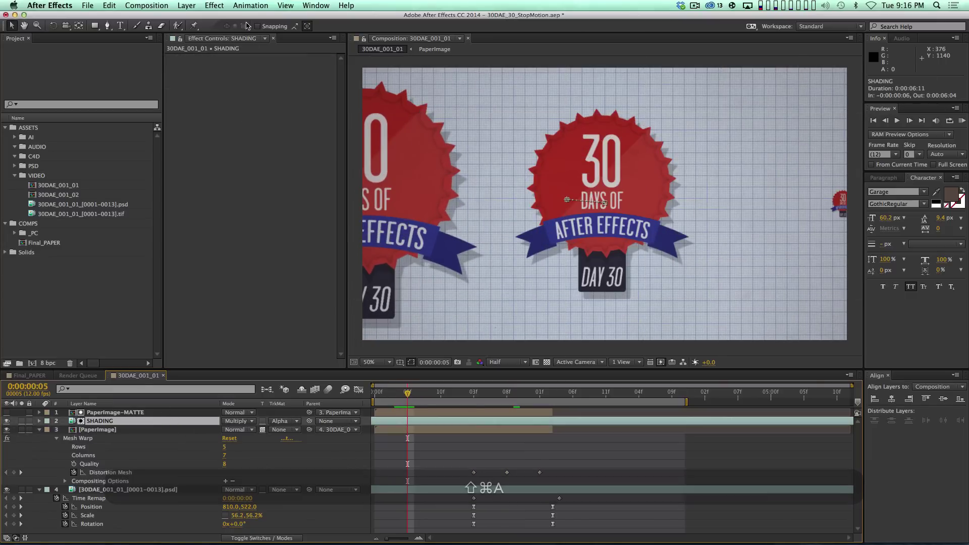
{"action": "left_click", "coordinate": [214, 5]}
{"action": "mouse_move", "coordinate": [283, 101]}
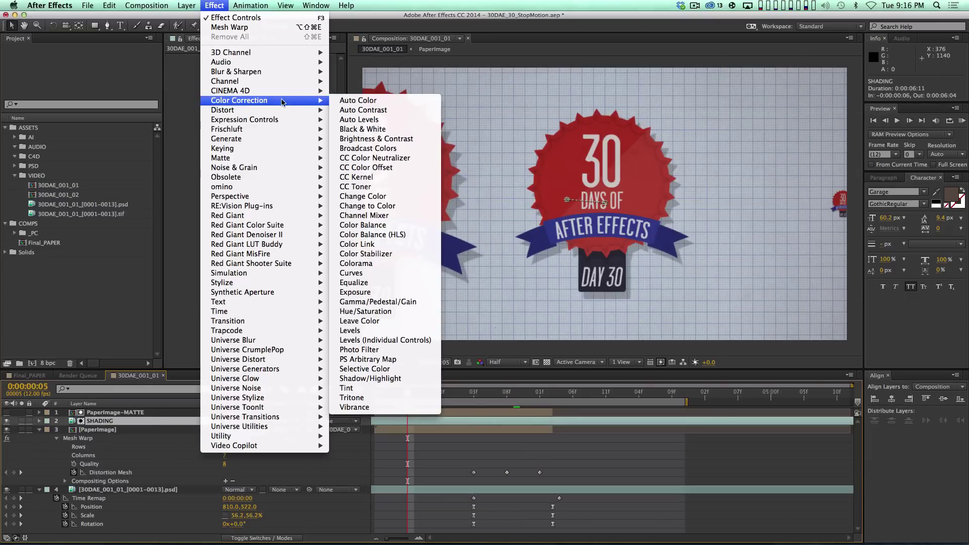
{"action": "left_click", "coordinate": [382, 335]}
{"action": "left_click_drag", "start_coordinate": [323, 119], "coordinate": [297, 117]}
{"action": "left_click_drag", "start_coordinate": [193, 115], "coordinate": [255, 114]}
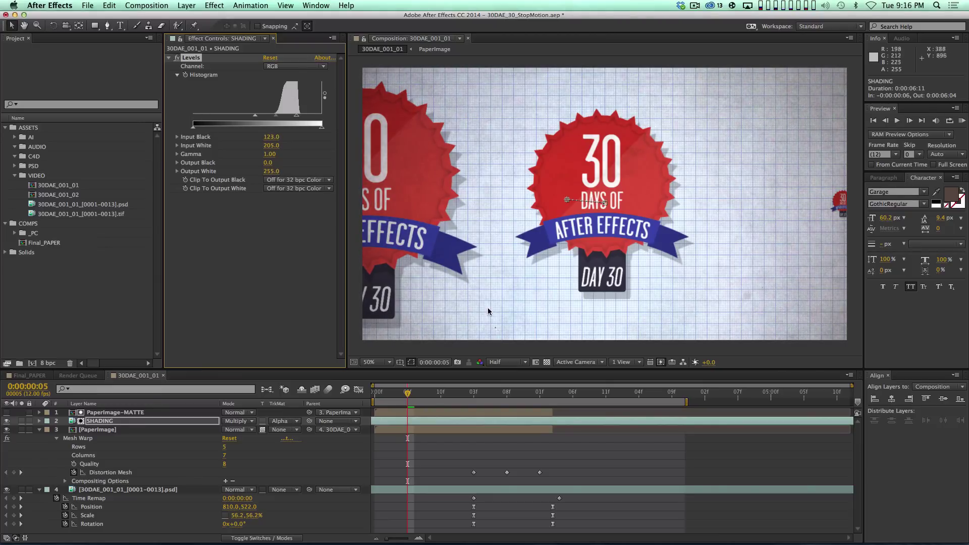
Step: Play the crumple, soften the SHADING layer's Levels to Input Black 52 and Output Black 94, and play it again
{"action": "key", "text": "space"}
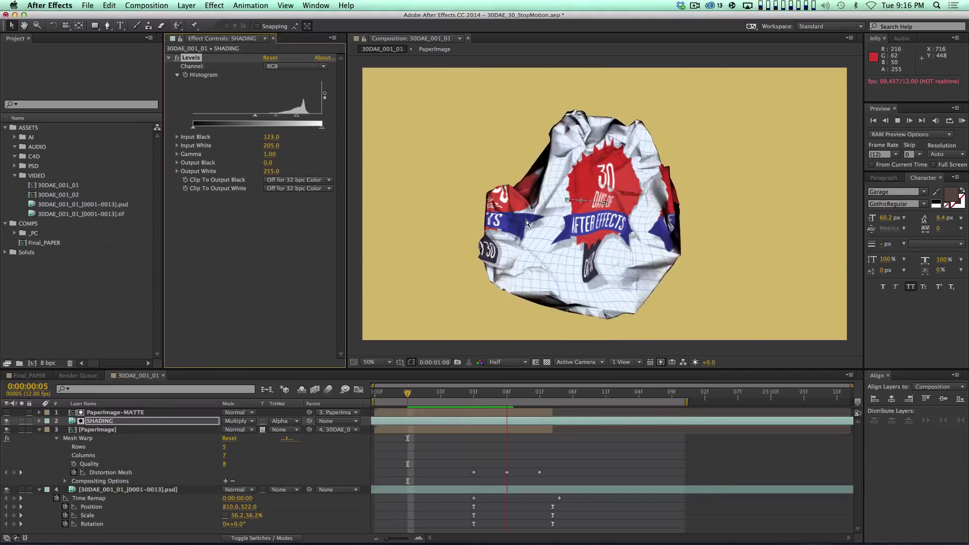
{"action": "key", "text": "space"}
{"action": "mouse_move", "coordinate": [256, 114]}
{"action": "left_mouse_down"}
{"action": "mouse_move", "coordinate": [219, 120]}
{"action": "mouse_move", "coordinate": [235, 122]}
{"action": "mouse_move", "coordinate": [227, 127]}
{"action": "left_mouse_up"}
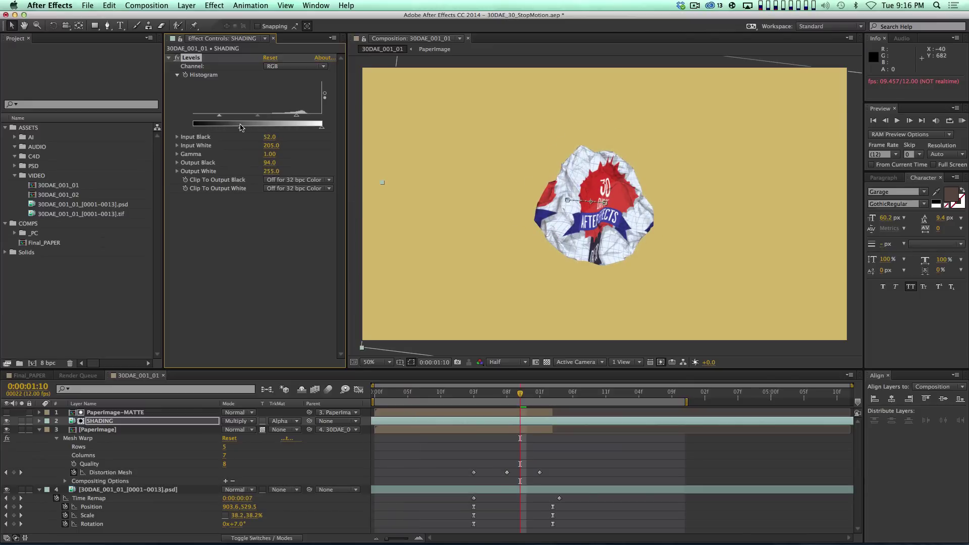
{"action": "key", "text": "space"}
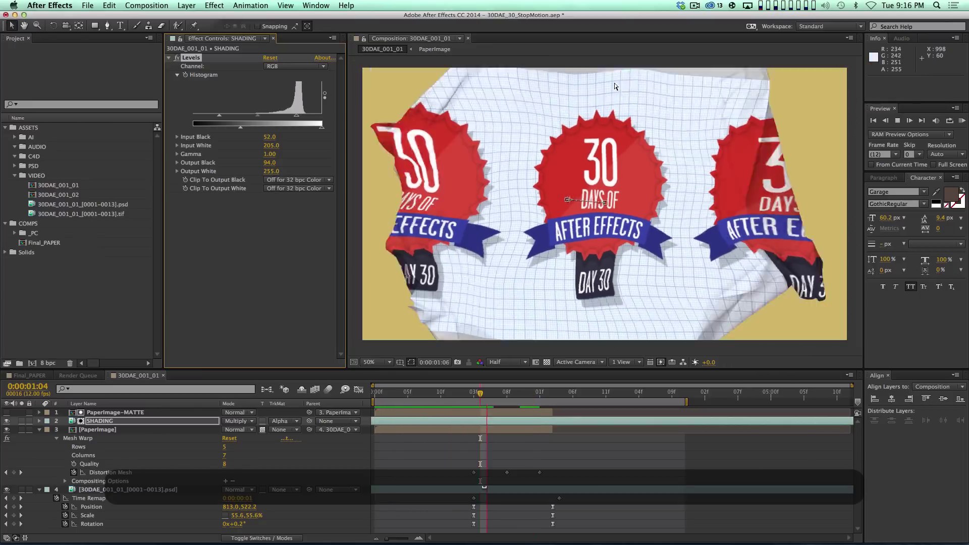
{"action": "key", "text": "space"}
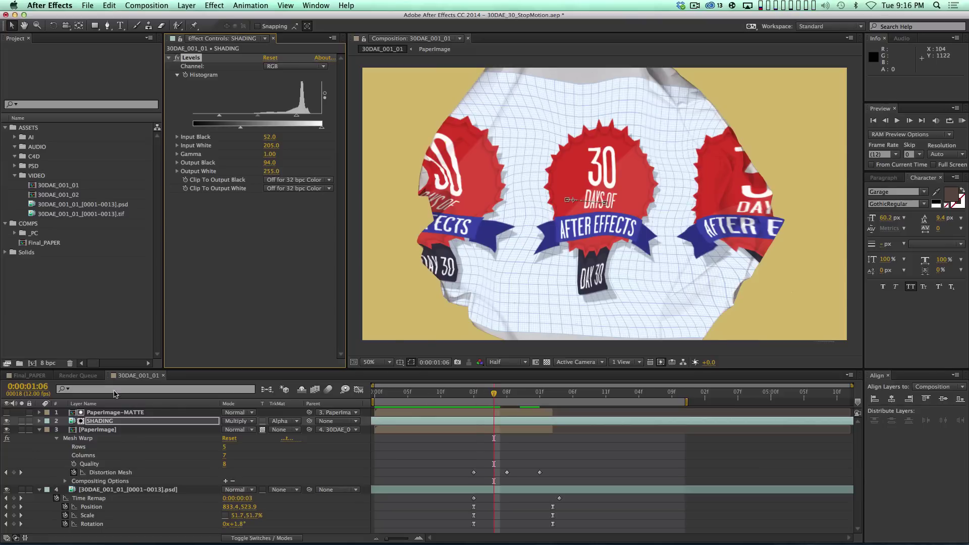
Step: Collapse the PaperImage layer's properties and step through frames 0:00:01:03 to 0:00:01:07 to examine how the artwork covers the paper's edges
{"action": "left_click", "coordinate": [39, 430]}
{"action": "left_click", "coordinate": [101, 430]}
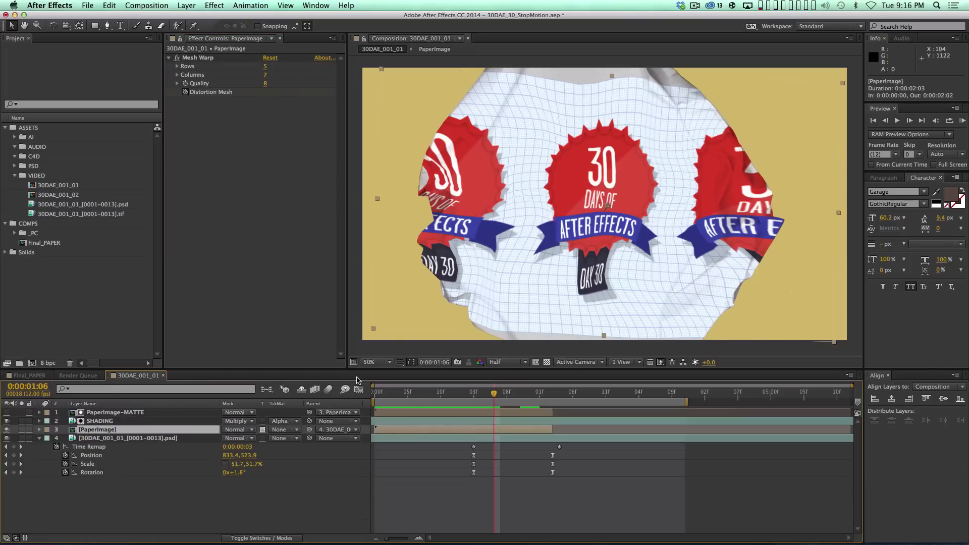
{"action": "key", "text": "Page_Up"}
{"action": "key", "text": "Page_Up"}
{"action": "key", "text": "Page_Up"}
{"action": "key", "text": "Page_Down"}
{"action": "key", "text": "Page_Down"}
{"action": "key", "text": "Page_Down"}
{"action": "key", "text": "Page_Down"}
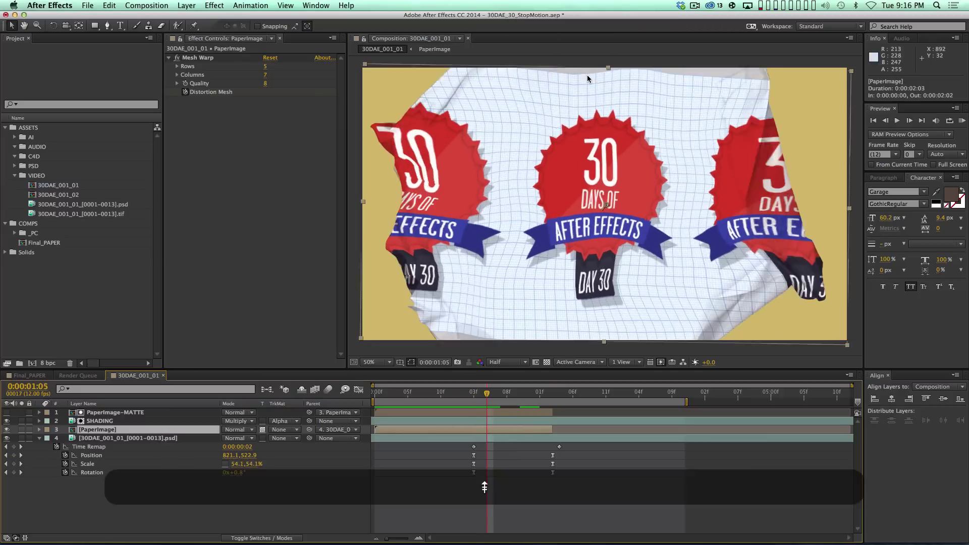
Step: Open the PaperImage composition and set its height to 1300 px
{"action": "double_click", "coordinate": [101, 430]}
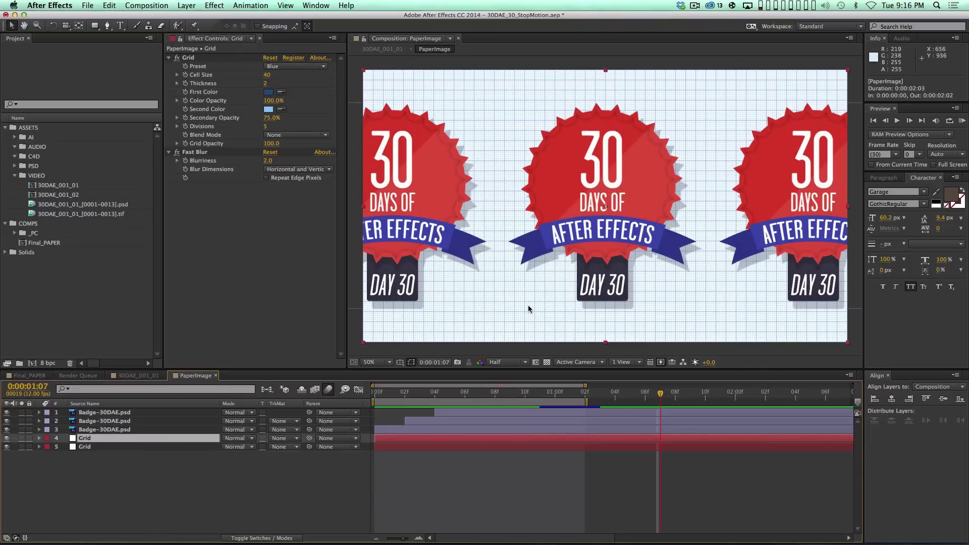
{"action": "key", "text": "super+k"}
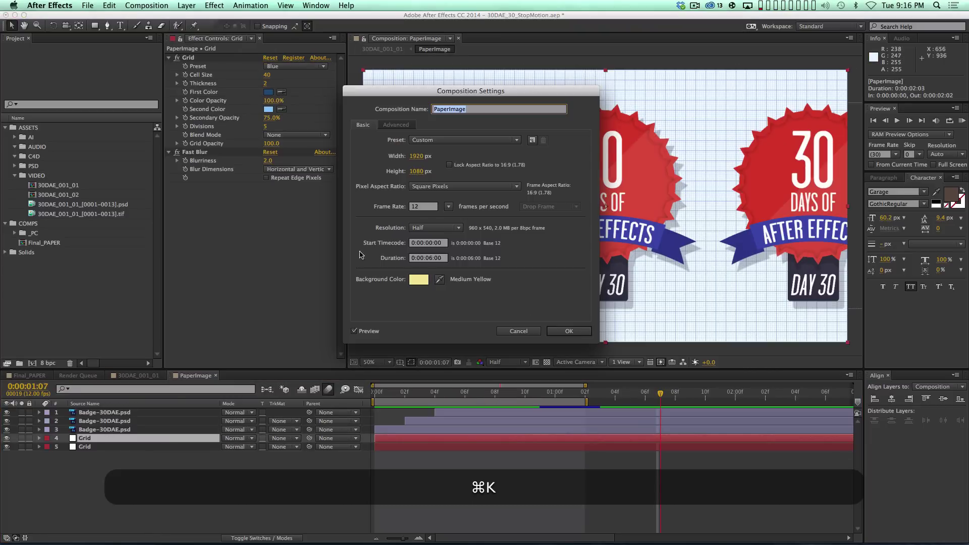
{"action": "left_click", "coordinate": [417, 171]}
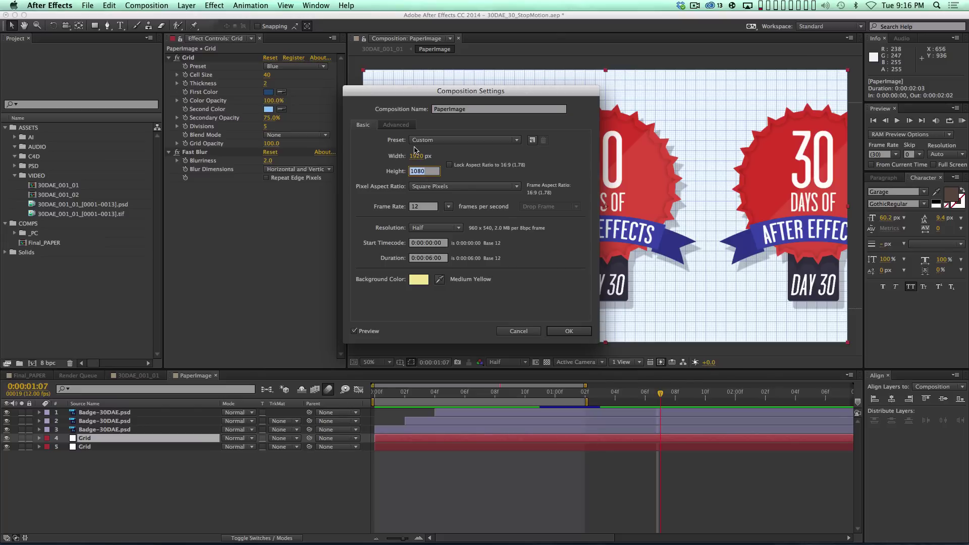
{"action": "type", "text": "1200"}
{"action": "key", "text": "Return"}
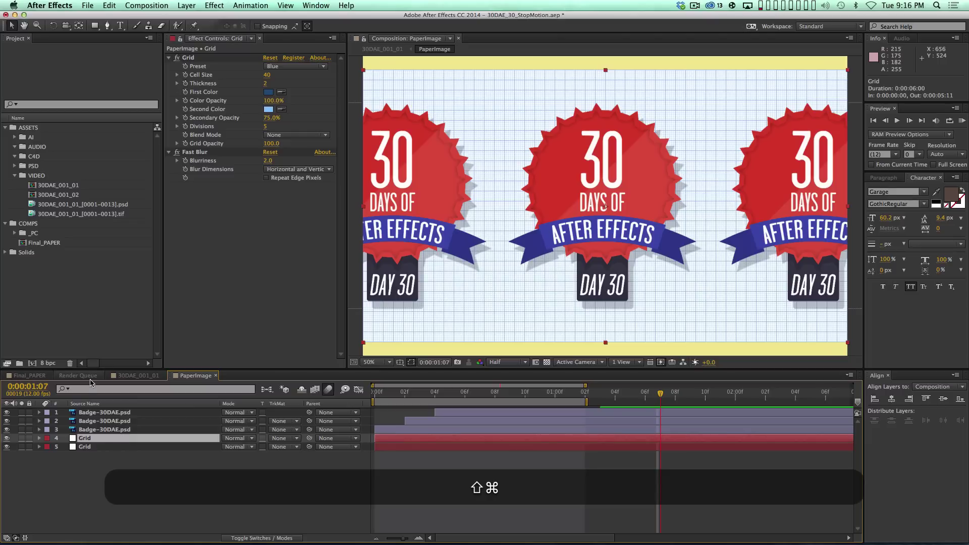
Step: Resize both grid solids in the PaperImage composition to match the composition size
{"action": "key", "text": "super+shift+y"}
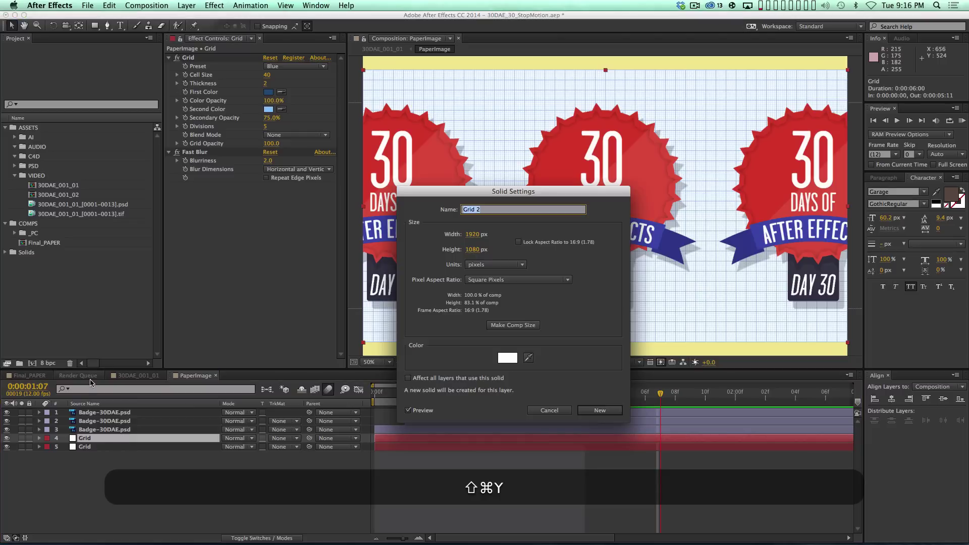
{"action": "left_click", "coordinate": [514, 325]}
{"action": "left_click", "coordinate": [599, 410]}
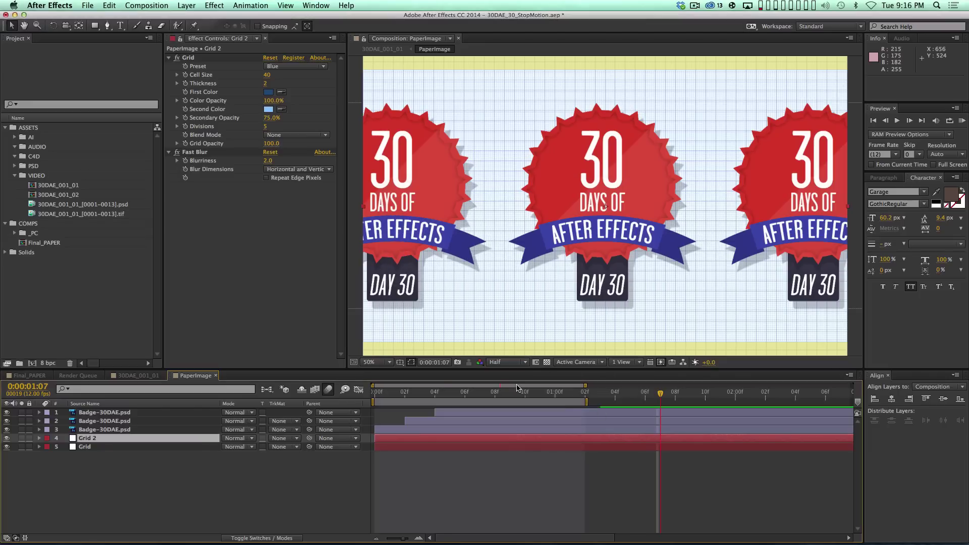
{"action": "left_click", "coordinate": [111, 447]}
{"action": "key", "text": "super+shift+y"}
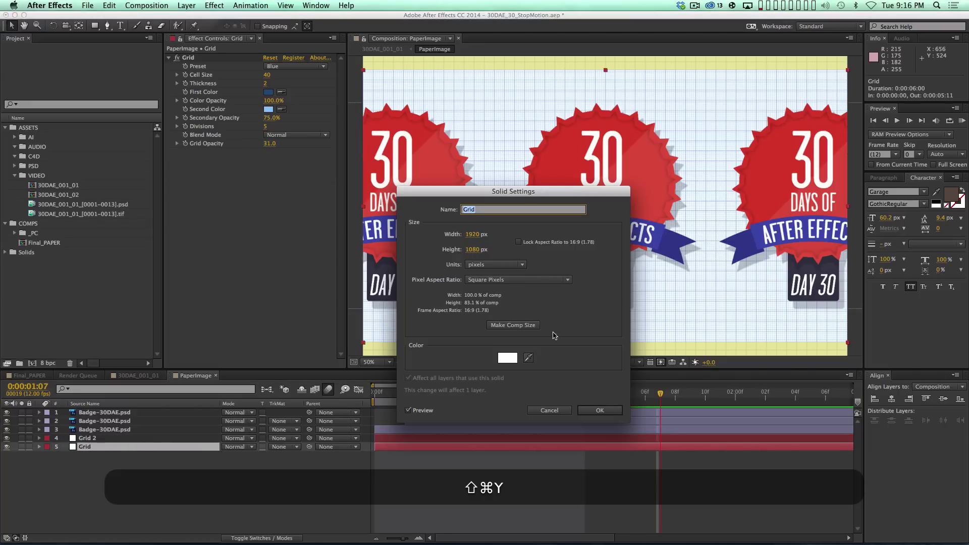
{"action": "left_click", "coordinate": [525, 326]}
{"action": "left_click", "coordinate": [588, 410]}
Step: Hide and reshow the Grid 2 layer to examine its contribution to the paper pattern
{"action": "key", "text": "F2"}
{"action": "key", "text": "space"}
{"action": "left_click_drag", "start_coordinate": [636, 181], "coordinate": [582, 171]}
{"action": "key", "text": "space"}
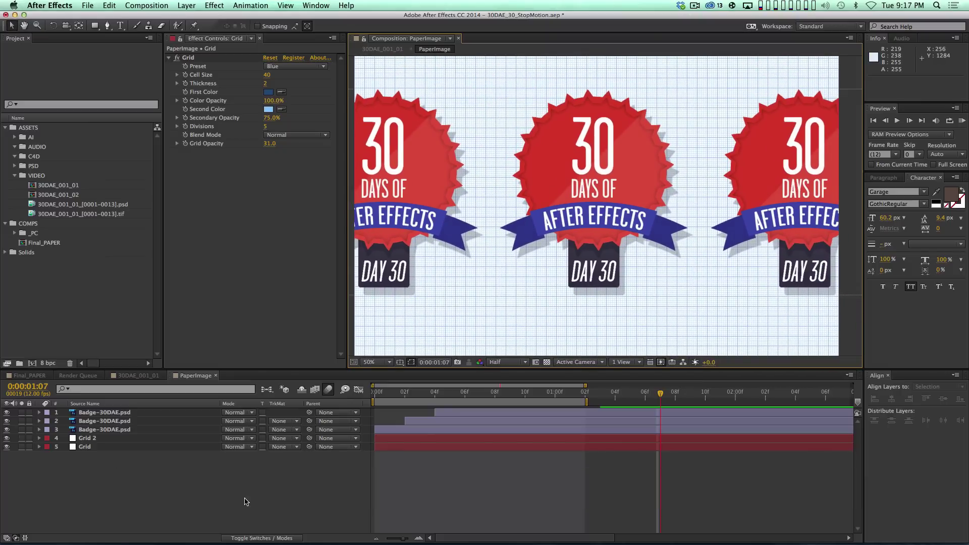
{"action": "left_click", "coordinate": [142, 438]}
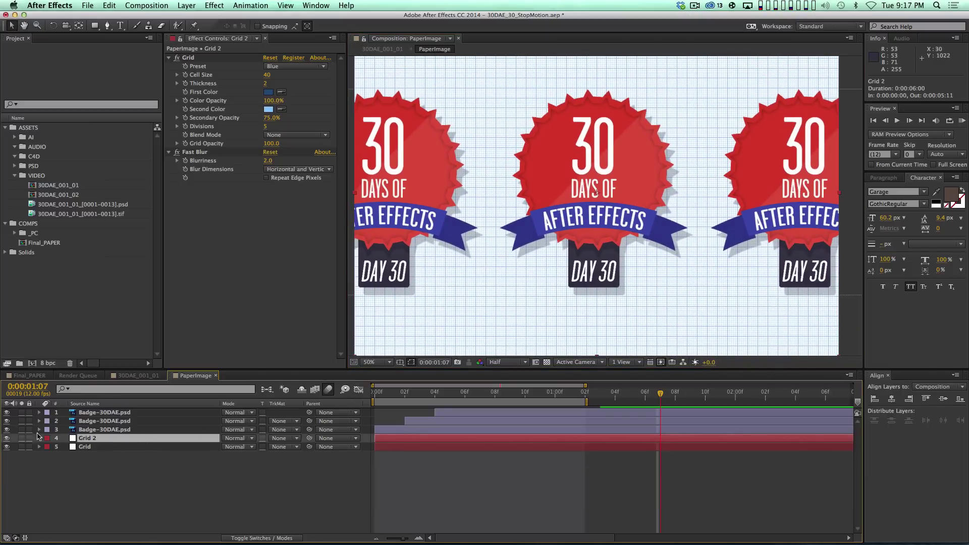
{"action": "left_click", "coordinate": [6, 438]}
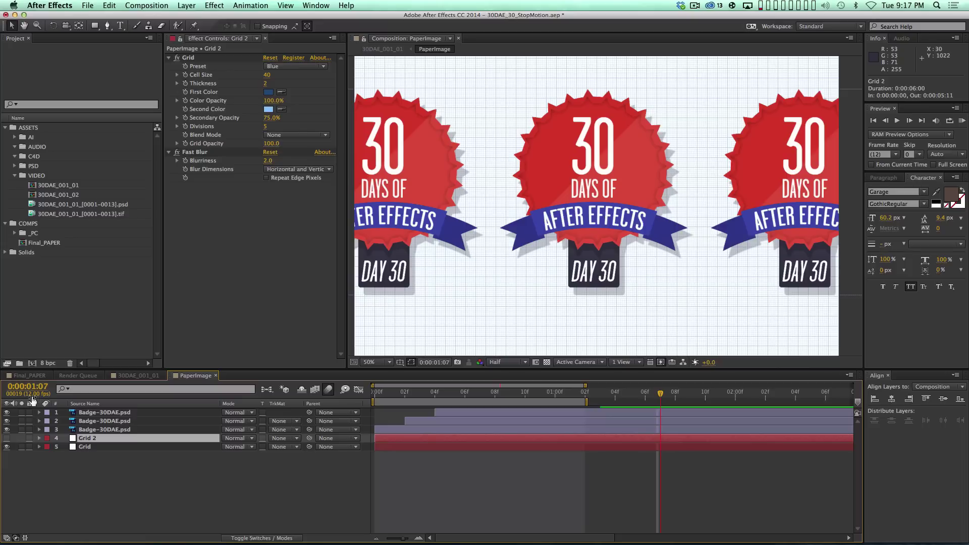
{"action": "left_click", "coordinate": [7, 438]}
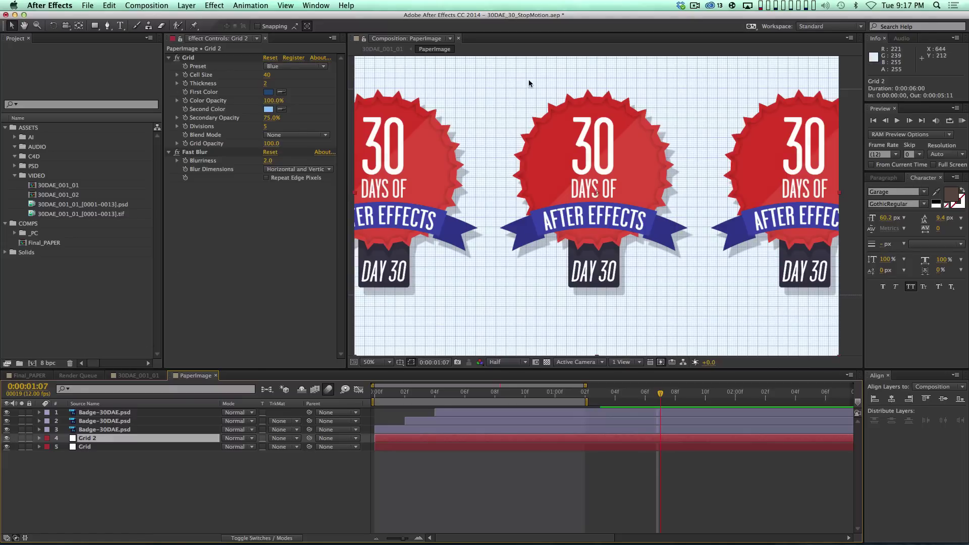
Step: Close the PaperImage composition and play a RAM preview of the crumpling animation in 30DAE_001_01
{"action": "key", "text": "super+w"}
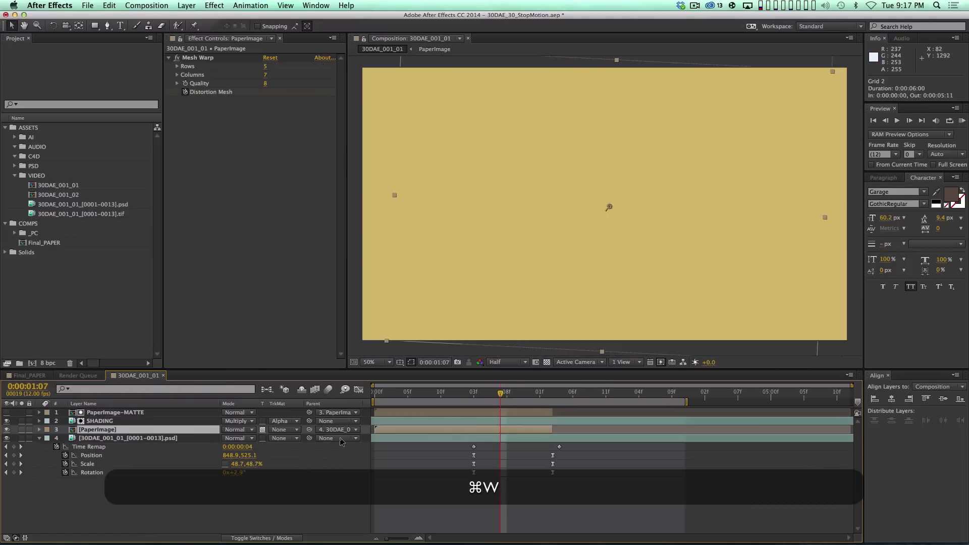
{"action": "left_click", "coordinate": [374, 390]}
{"action": "left_click_drag", "start_coordinate": [374, 390], "coordinate": [502, 401]}
{"action": "key", "text": "KP_0"}
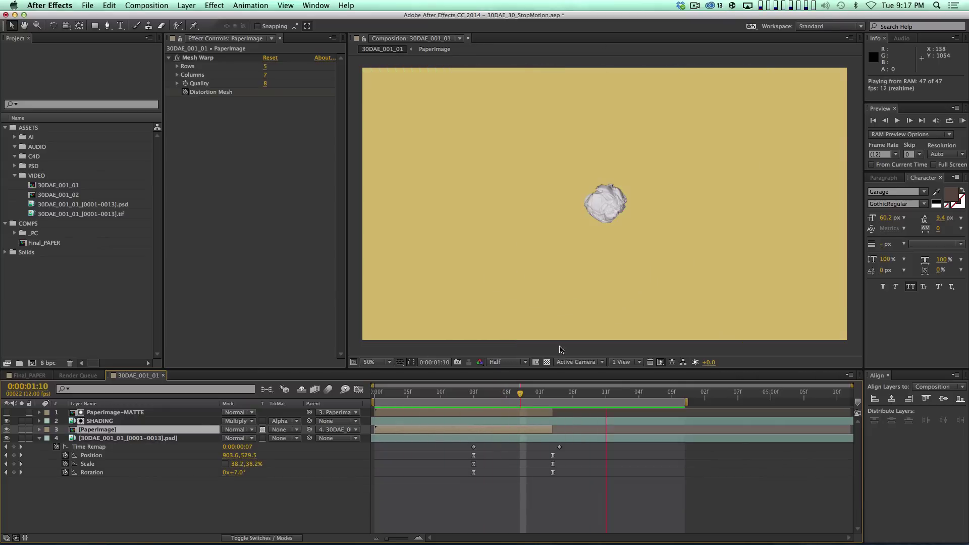
{"action": "key", "text": "space"}
Step: At frame 0:00:01:06, lower the PaperImage layer's opacity to 12%
{"action": "left_click_drag", "start_coordinate": [457, 393], "coordinate": [494, 400]}
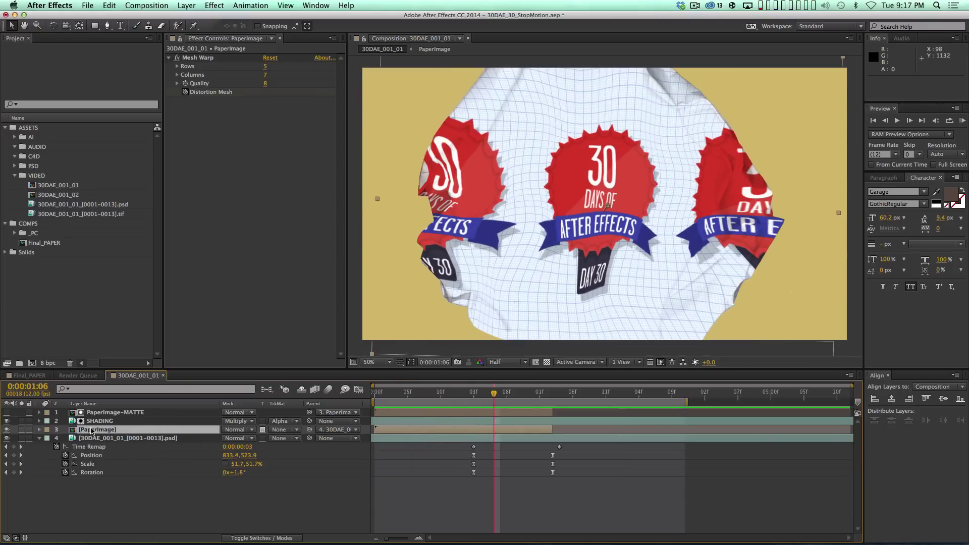
{"action": "key", "text": "t"}
{"action": "left_click_drag", "start_coordinate": [228, 438], "coordinate": [164, 444]}
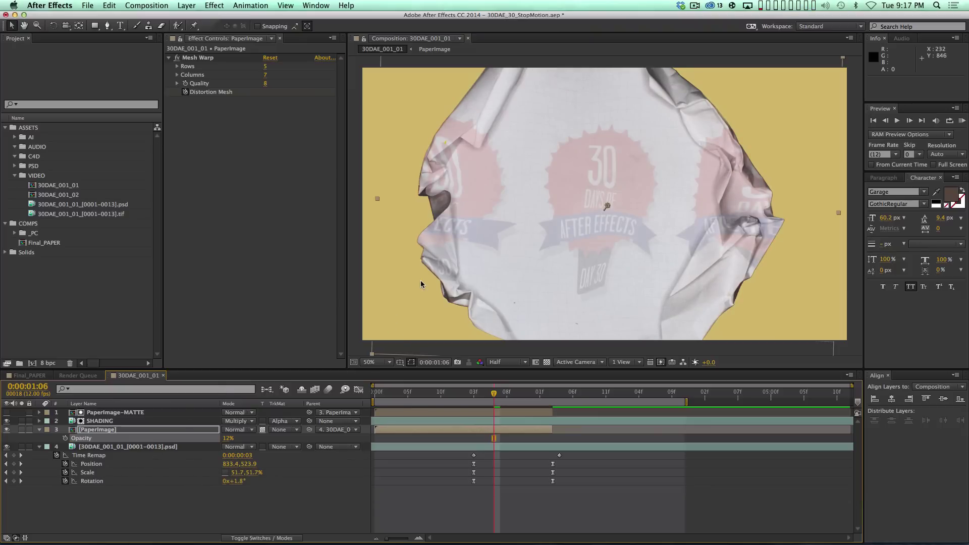
Step: Step back and forth through frames 0:00:01:05 to 0:00:01:09 to examine the paper's folds beneath the faded artwork
{"action": "key", "text": "Page_Down"}
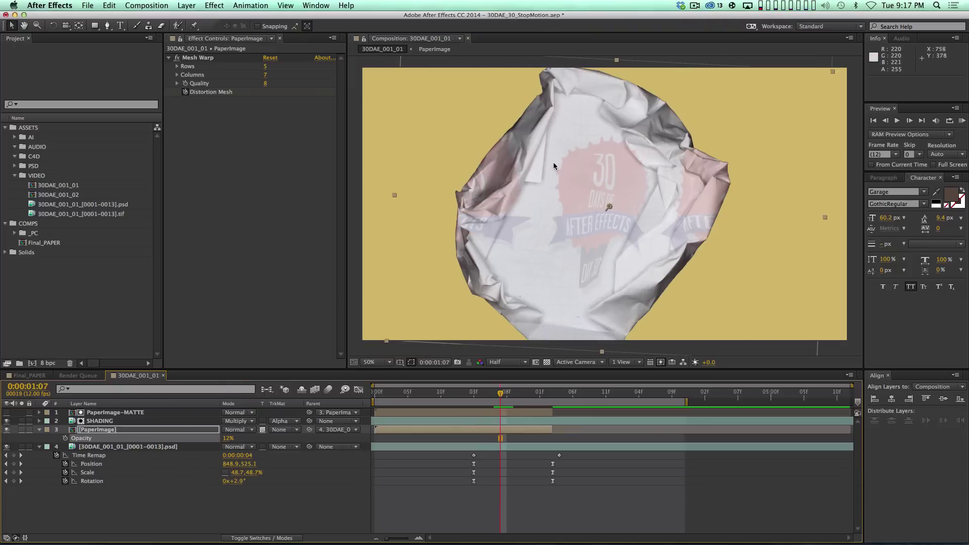
{"action": "key", "text": "Page_Down"}
{"action": "key", "text": "Page_Down"}
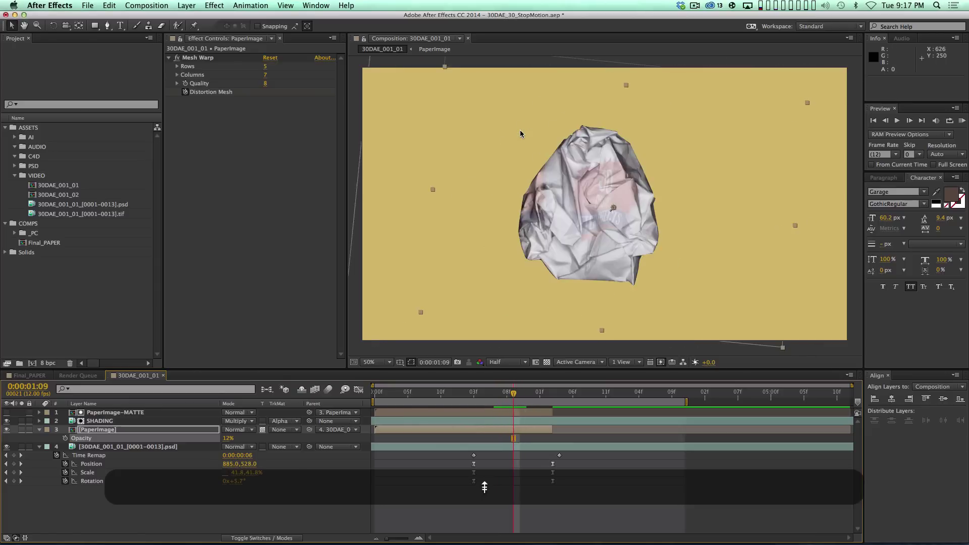
{"action": "key", "text": "Page_Up"}
{"action": "key", "text": "Page_Up"}
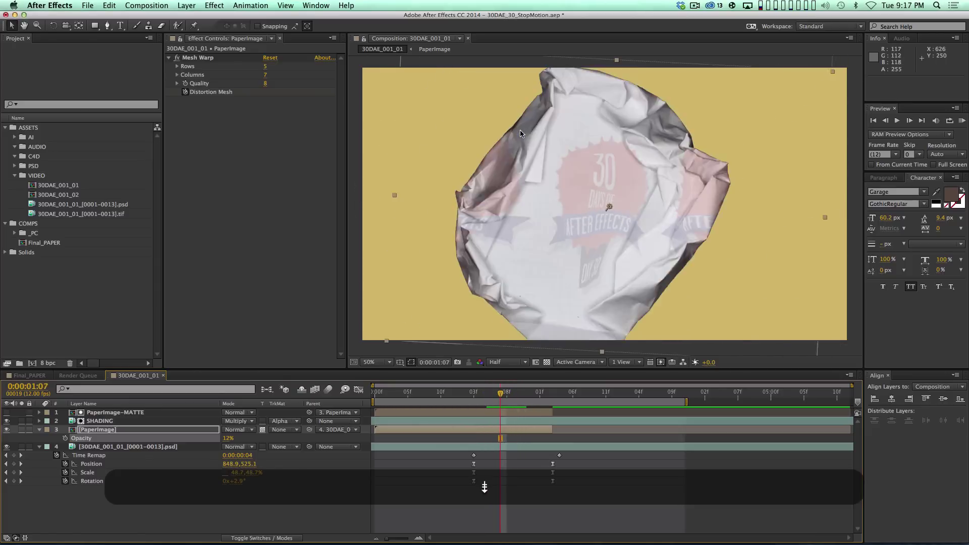
{"action": "key", "text": "Page_Down"}
{"action": "key", "text": "Page_Down"}
{"action": "key", "text": "Page_Up"}
{"action": "key", "text": "Page_Up"}
{"action": "key", "text": "Page_Down"}
{"action": "key", "text": "Page_Up"}
{"action": "key", "text": "Page_Up"}
{"action": "key", "text": "Page_Up"}
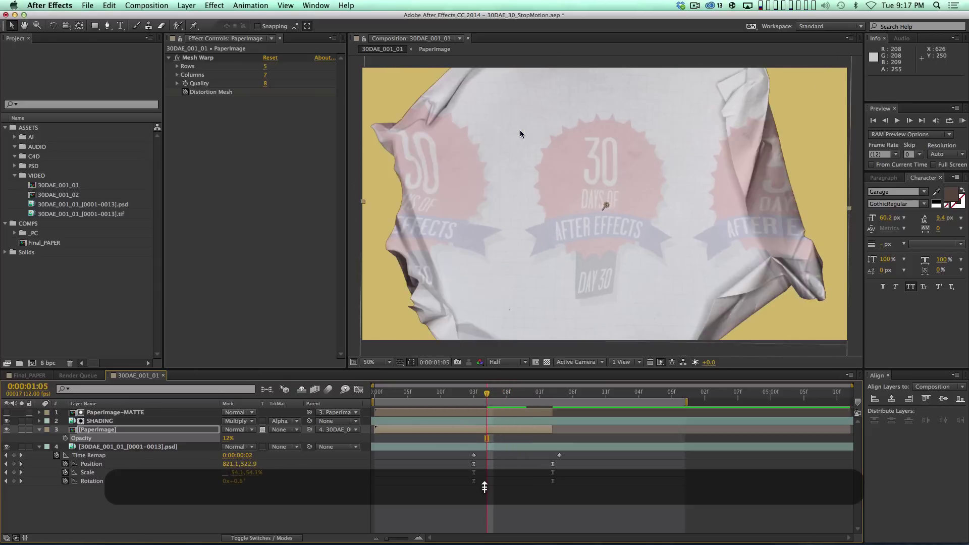
{"action": "key", "text": "Page_Down"}
{"action": "key", "text": "Page_Down"}
{"action": "key", "text": "Page_Down"}
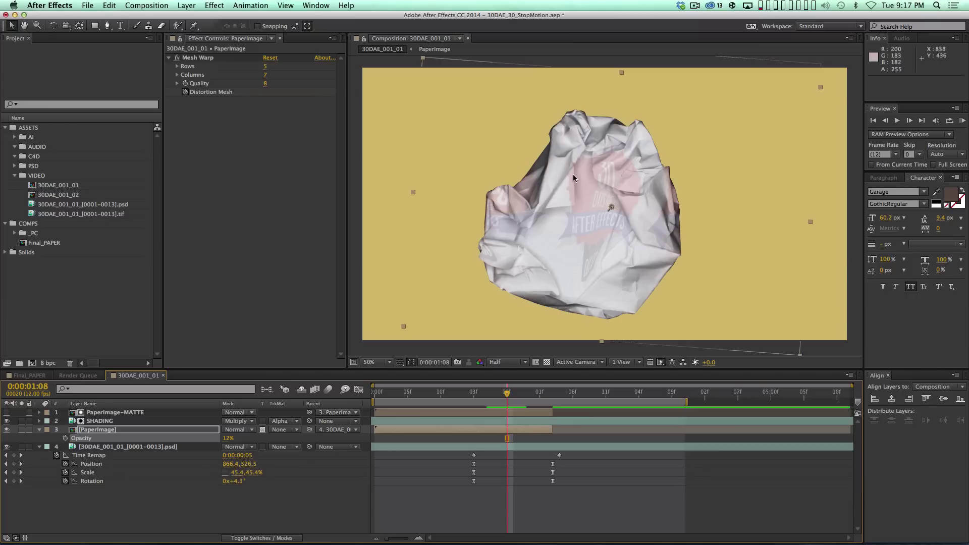
Step: At frame 0:00:01:08, draw a closed Pen mask on the PaperImage layer along the creases around the paper's central front face
{"action": "key", "text": "g"}
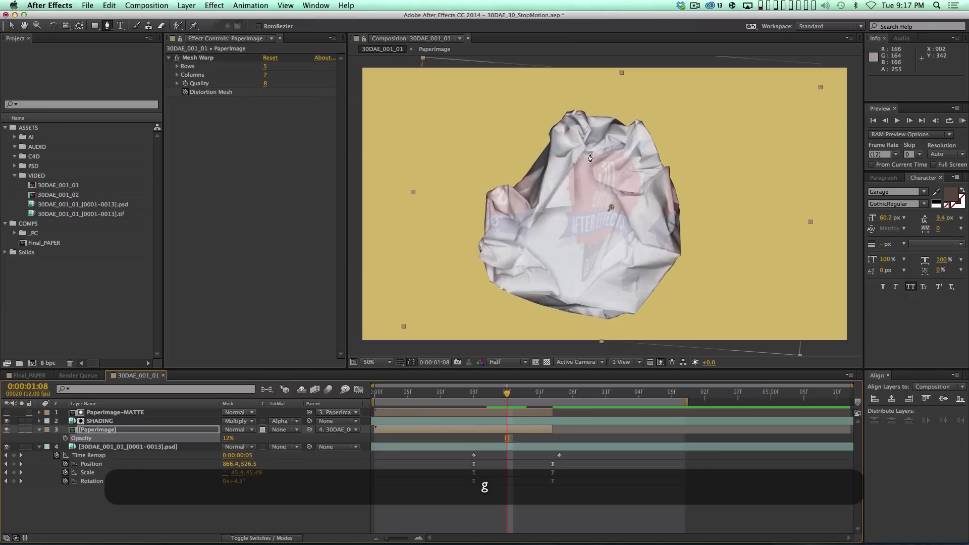
{"action": "left_click", "coordinate": [591, 153]}
{"action": "left_click", "coordinate": [583, 152]}
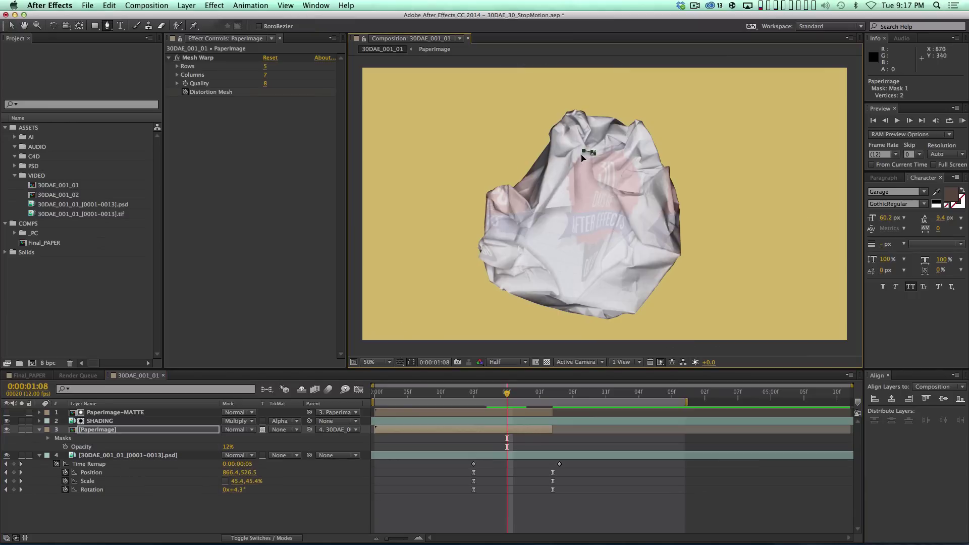
{"action": "left_click", "coordinate": [575, 202]}
{"action": "left_click", "coordinate": [544, 207]}
{"action": "left_click", "coordinate": [520, 247]}
{"action": "left_click", "coordinate": [528, 248]}
{"action": "left_click", "coordinate": [546, 268]}
{"action": "left_click", "coordinate": [553, 279]}
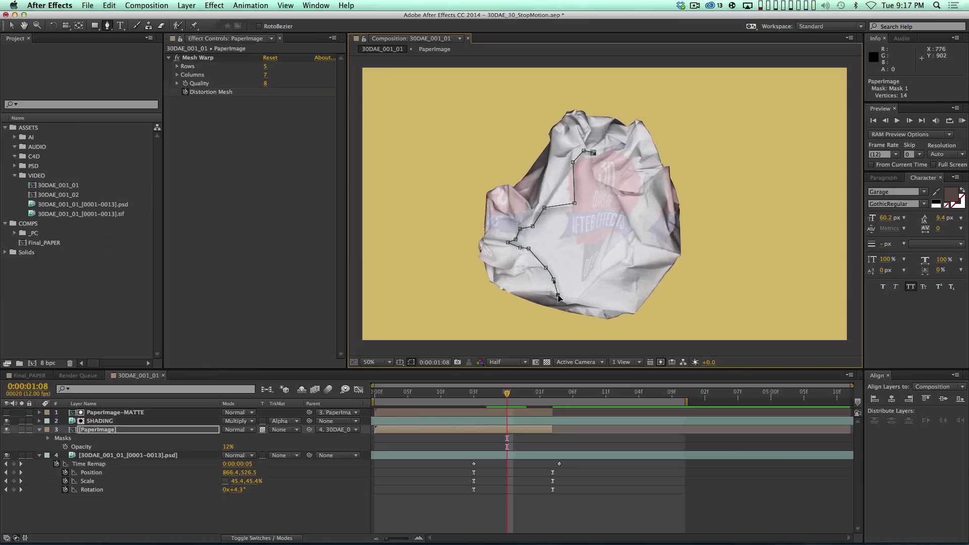
{"action": "left_click", "coordinate": [608, 269]}
{"action": "left_click", "coordinate": [625, 256]}
{"action": "left_click", "coordinate": [613, 192]}
{"action": "left_click", "coordinate": [608, 185]}
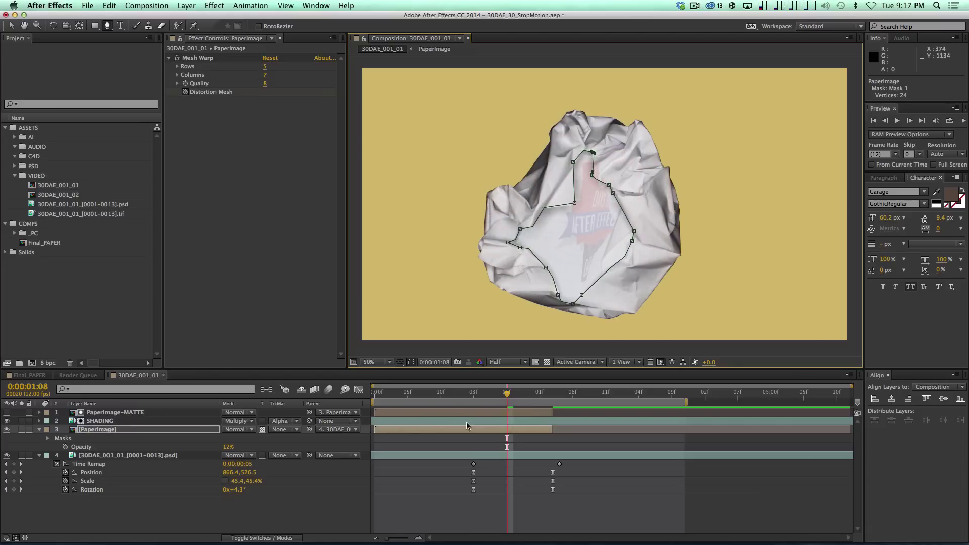
Step: Set the masked PaperImage layer's opacity back to 100%
{"action": "key", "text": "t"}
{"action": "key", "text": "t"}
{"action": "left_click_drag", "start_coordinate": [229, 438], "coordinate": [519, 415]}
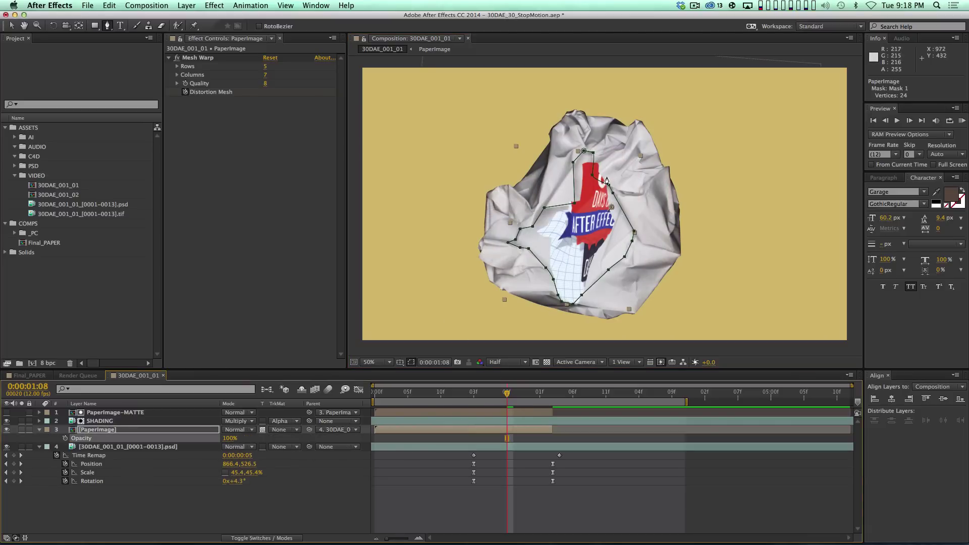
Step: At frame 0:00:01:08, move the right-side vertices of the PaperImage layer's mask outward to uncover more of the badge
{"action": "key", "text": "v"}
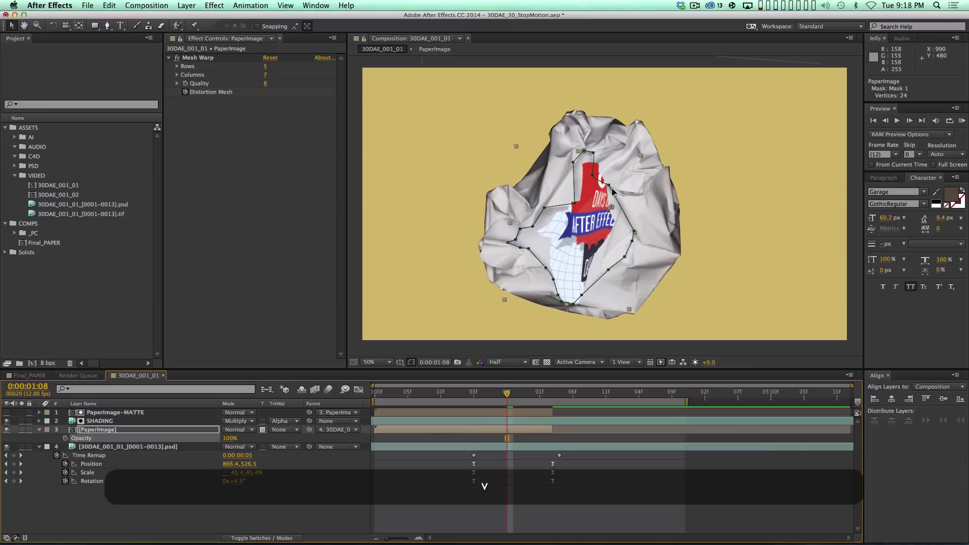
{"action": "mouse_move", "coordinate": [609, 187]}
{"action": "left_mouse_down"}
{"action": "mouse_move", "coordinate": [649, 207]}
{"action": "mouse_move", "coordinate": [620, 181]}
{"action": "left_mouse_up"}
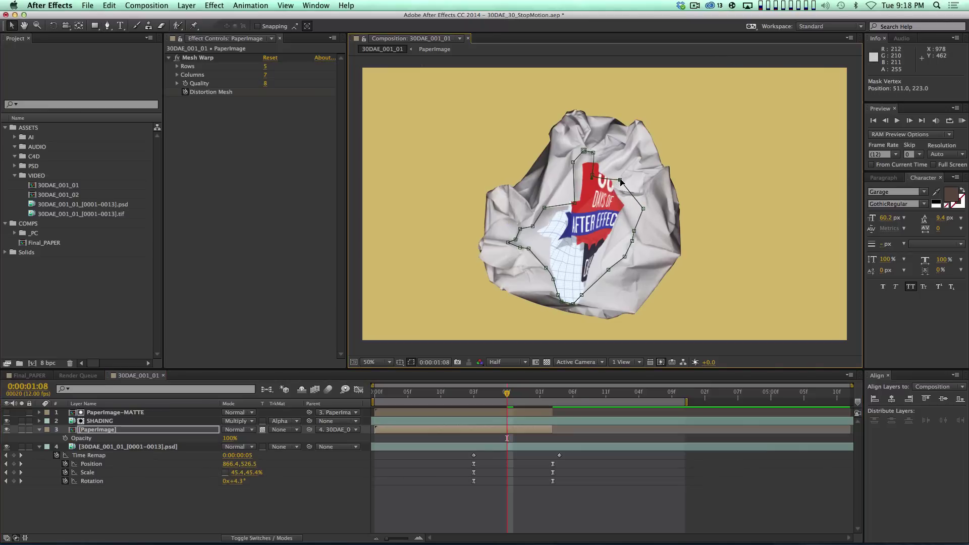
{"action": "left_click_drag", "start_coordinate": [632, 241], "coordinate": [608, 276]}
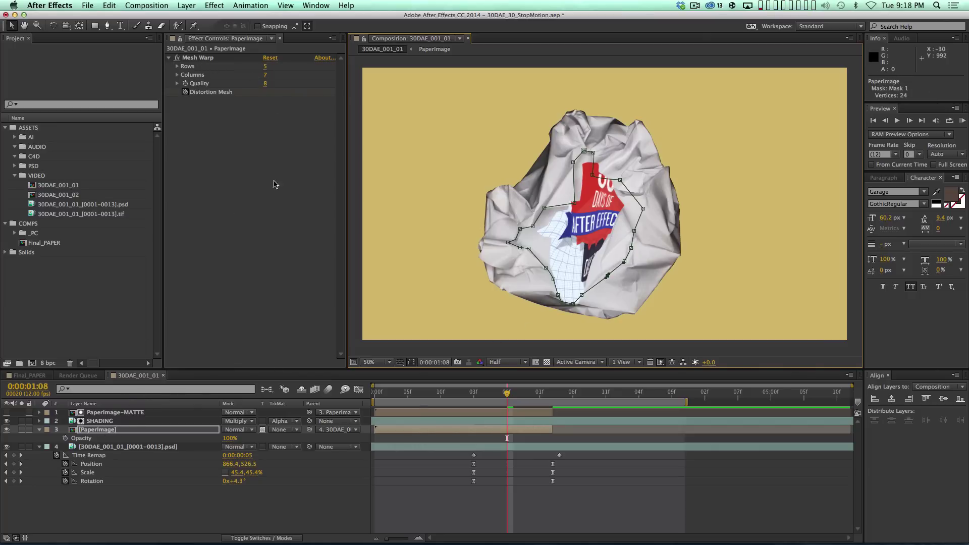
Step: Pull the mask's left and upper vertices outward so the artwork reaches the paper's left-hand folds and top edge
{"action": "left_click_drag", "start_coordinate": [573, 203], "coordinate": [617, 121]}
{"action": "left_click_drag", "start_coordinate": [534, 224], "coordinate": [467, 198]}
{"action": "left_click_drag", "start_coordinate": [520, 228], "coordinate": [489, 234]}
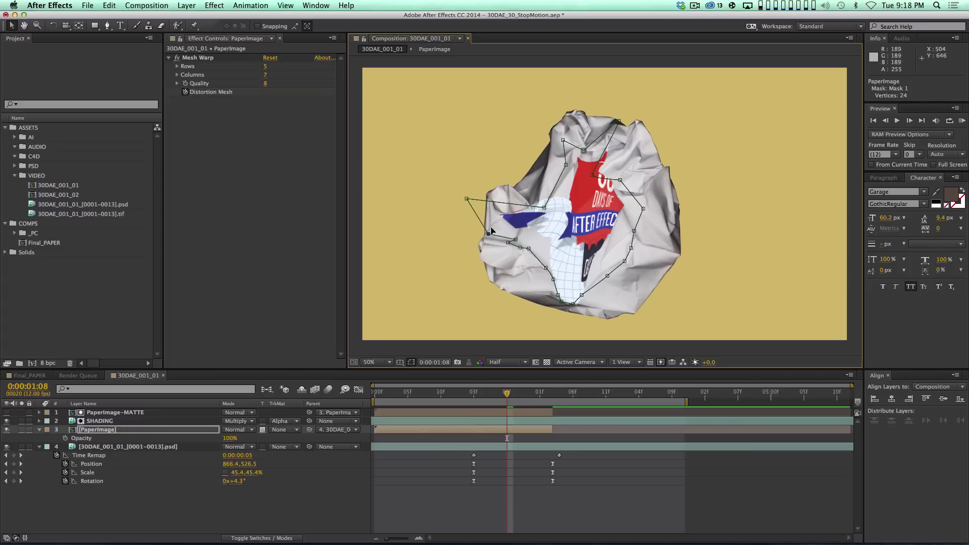
{"action": "left_click_drag", "start_coordinate": [463, 200], "coordinate": [491, 196]}
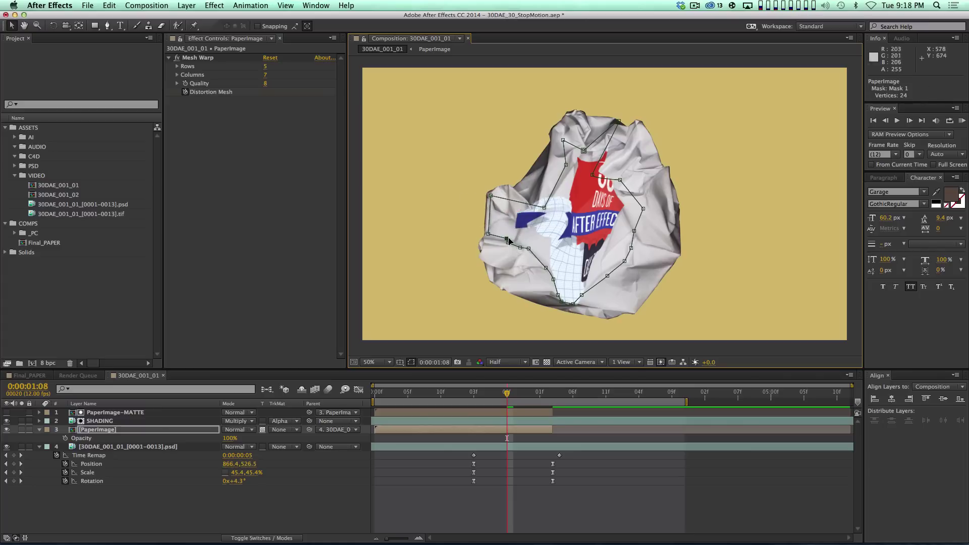
{"action": "left_click_drag", "start_coordinate": [528, 249], "coordinate": [487, 225]}
Step: Extend the mask's right side past the paper's edge and upper-right fold, and refine the vertices at its left corner
{"action": "left_click_drag", "start_coordinate": [637, 245], "coordinate": [652, 255]}
{"action": "left_click_drag", "start_coordinate": [608, 276], "coordinate": [633, 299]}
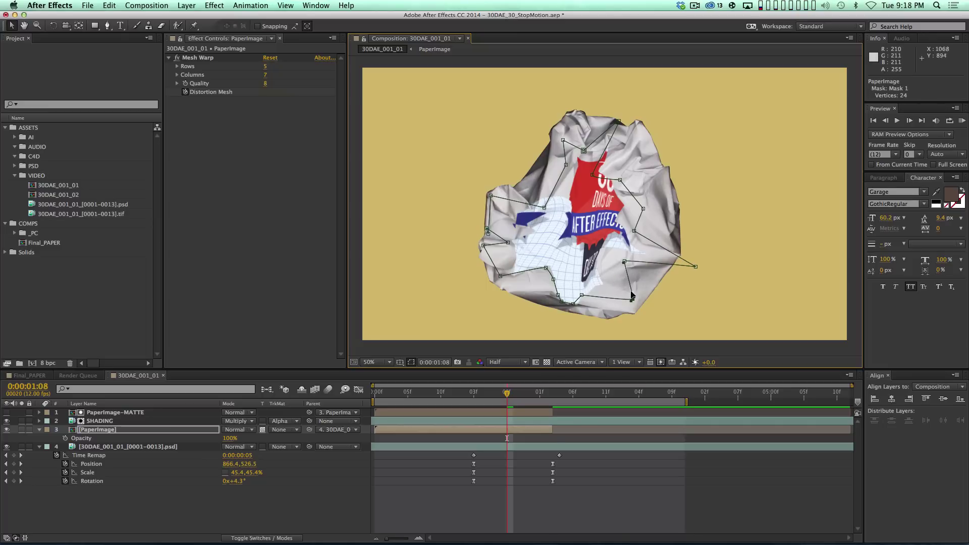
{"action": "left_click_drag", "start_coordinate": [625, 261], "coordinate": [657, 279]}
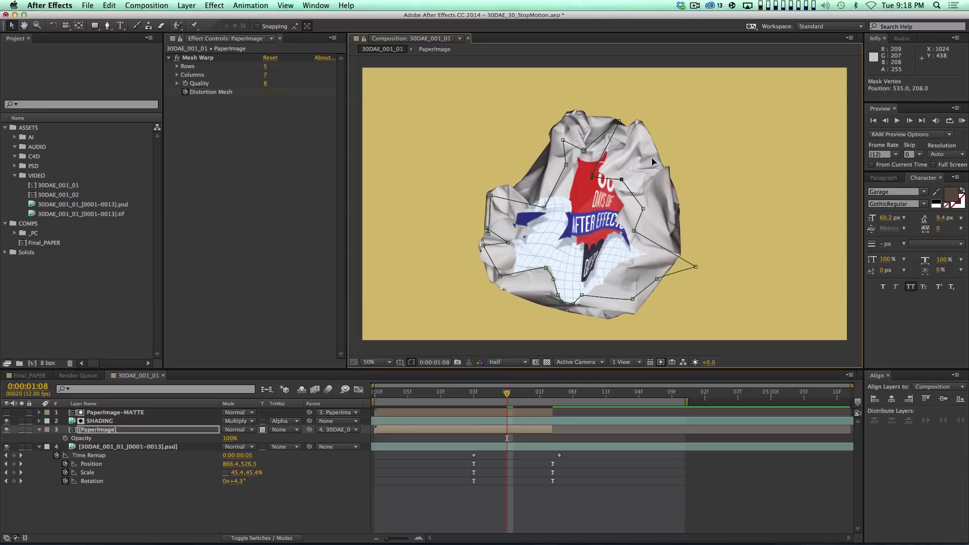
{"action": "left_click_drag", "start_coordinate": [620, 179], "coordinate": [666, 154]}
{"action": "left_click_drag", "start_coordinate": [592, 174], "coordinate": [679, 104]}
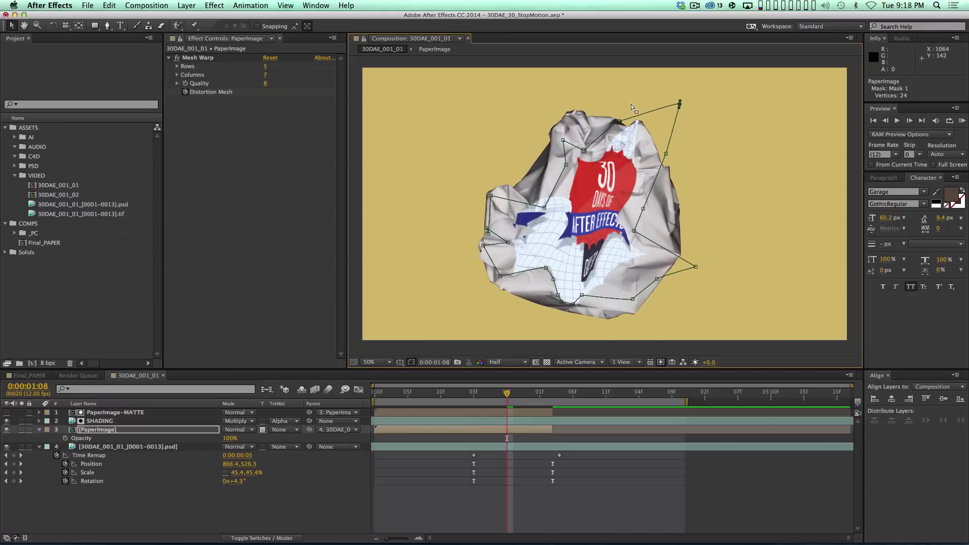
{"action": "left_click_drag", "start_coordinate": [544, 207], "coordinate": [557, 206]}
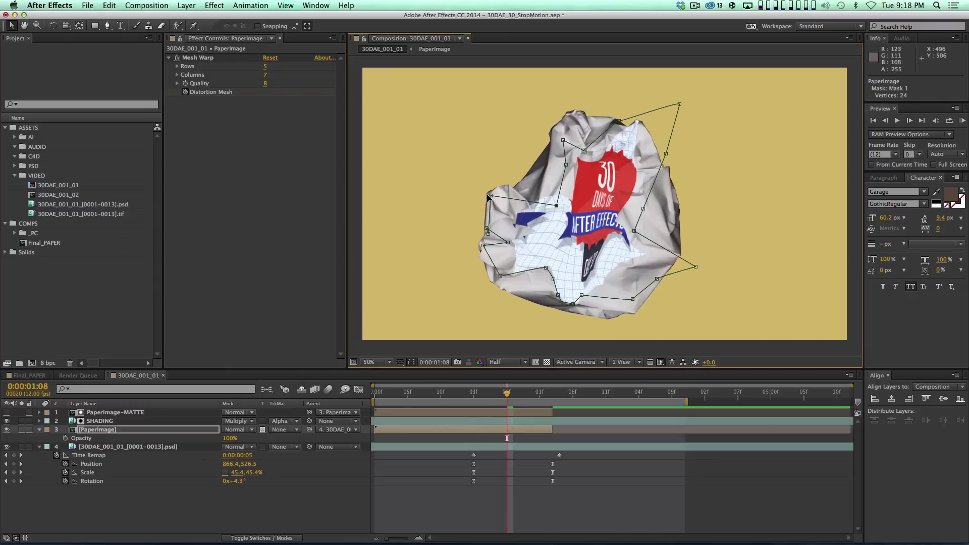
{"action": "left_click_drag", "start_coordinate": [488, 197], "coordinate": [498, 187]}
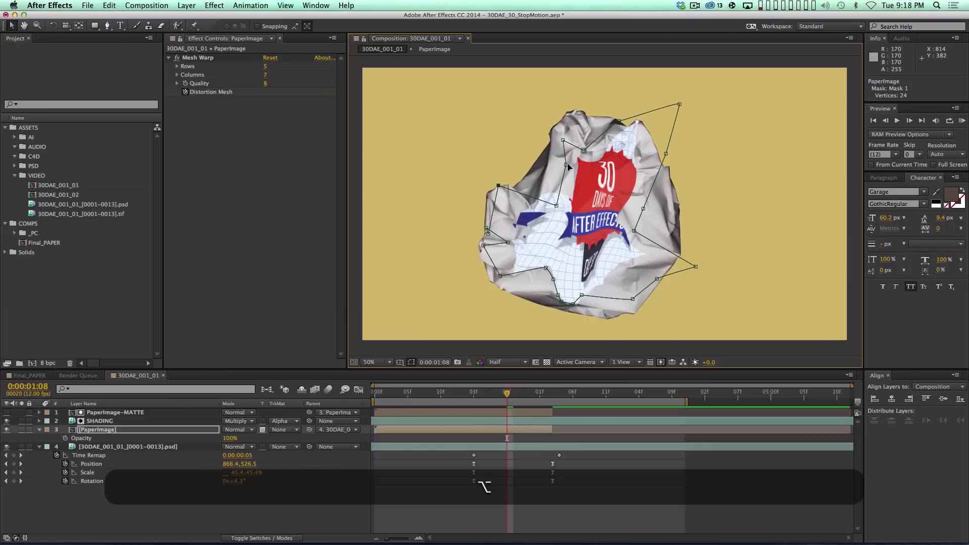
Step: Keyframe the PaperImage layer's Mask Path at 0:00:01:08 and go back to frame 0:00:01:03
{"action": "key", "text": "alt+m"}
{"action": "key", "text": "Page_Up"}
{"action": "key", "text": "Page_Up"}
{"action": "key", "text": "Page_Up"}
{"action": "key", "text": "Page_Up"}
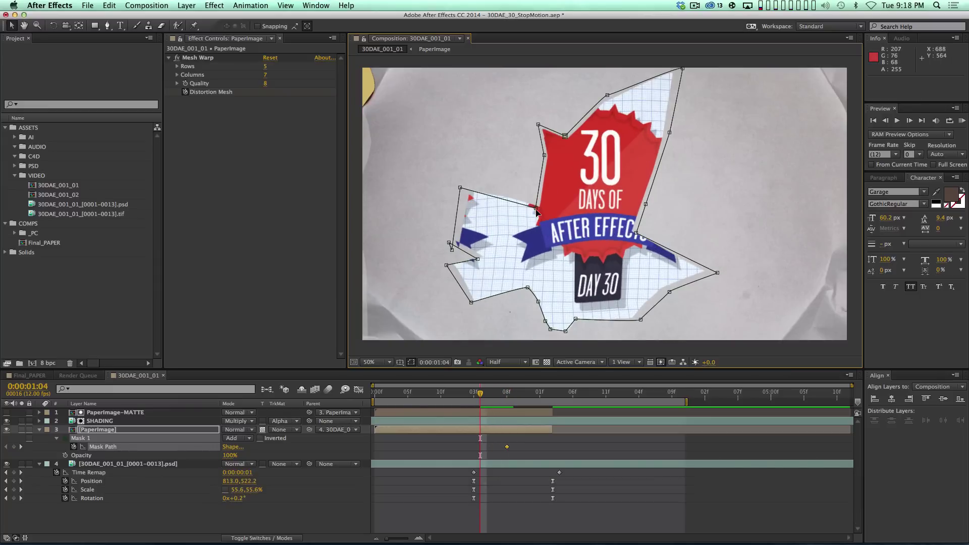
{"action": "key", "text": "comma"}
{"action": "key", "text": "Page_Up"}
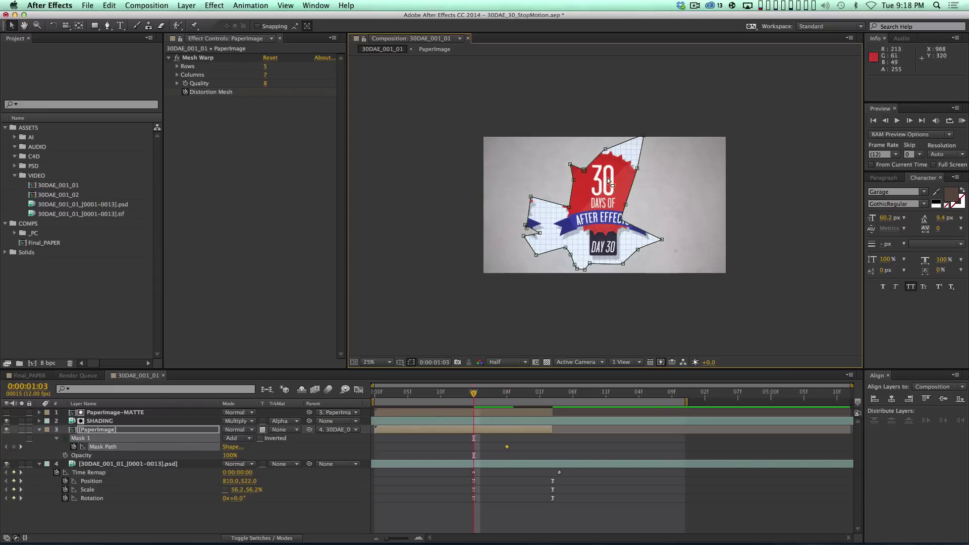
Step: At frame 0:00:01:03, pull the mask's upper-left and right vertices outward around the red badge
{"action": "left_click_drag", "start_coordinate": [569, 207], "coordinate": [525, 162]}
{"action": "left_click_drag", "start_coordinate": [574, 179], "coordinate": [650, 165]}
{"action": "left_click_drag", "start_coordinate": [626, 205], "coordinate": [658, 212]}
{"action": "left_click_drag", "start_coordinate": [565, 247], "coordinate": [584, 266]}
{"action": "key", "text": "super+z"}
Step: Flatten and widen the mask's bottom vertices below the badge, and smooth the notch in its left edge
{"action": "left_click_drag", "start_coordinate": [609, 296], "coordinate": [562, 243]}
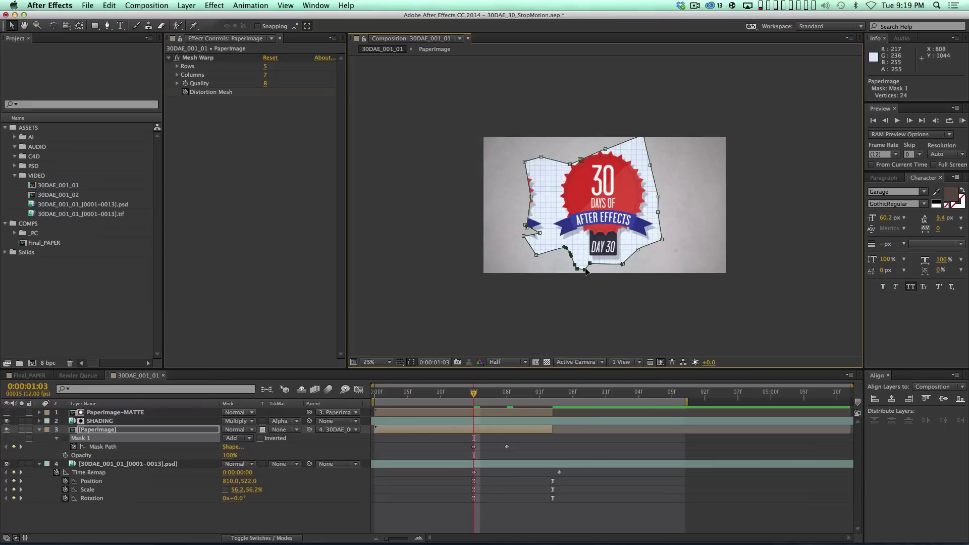
{"action": "left_click_drag", "start_coordinate": [577, 246], "coordinate": [580, 270]}
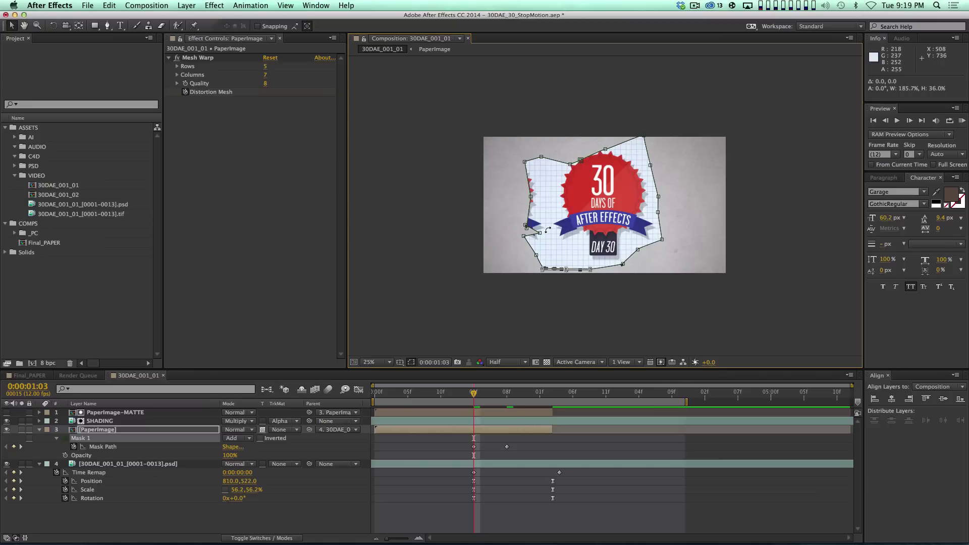
{"action": "key", "text": "Return"}
{"action": "left_click_drag", "start_coordinate": [524, 235], "coordinate": [527, 208]}
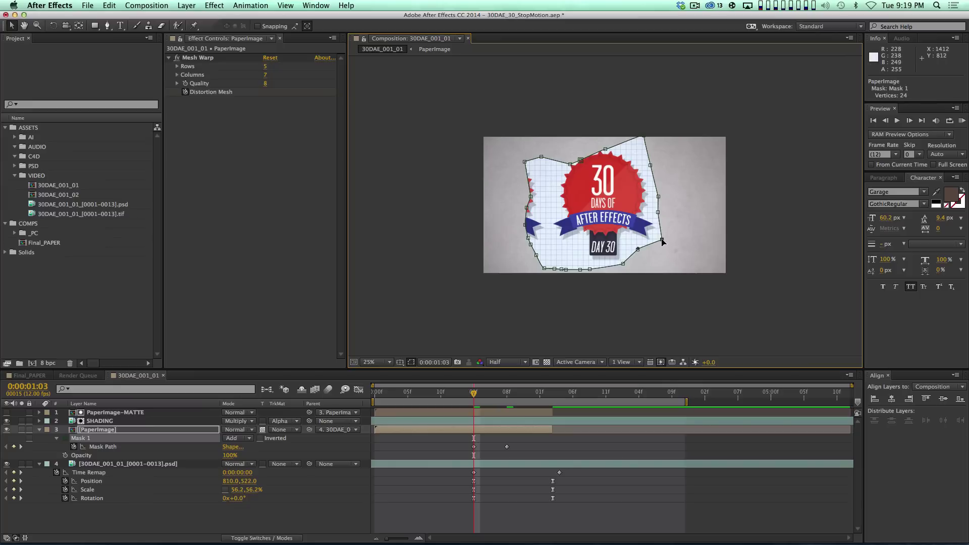
Step: Free-transform the whole mask at 0:00:01:03, enlarging and shifting it until it extends beyond the entire composition frame
{"action": "key", "text": "super+a"}
{"action": "double_click", "coordinate": [663, 241]}
{"action": "left_click_drag", "start_coordinate": [666, 275], "coordinate": [755, 314]}
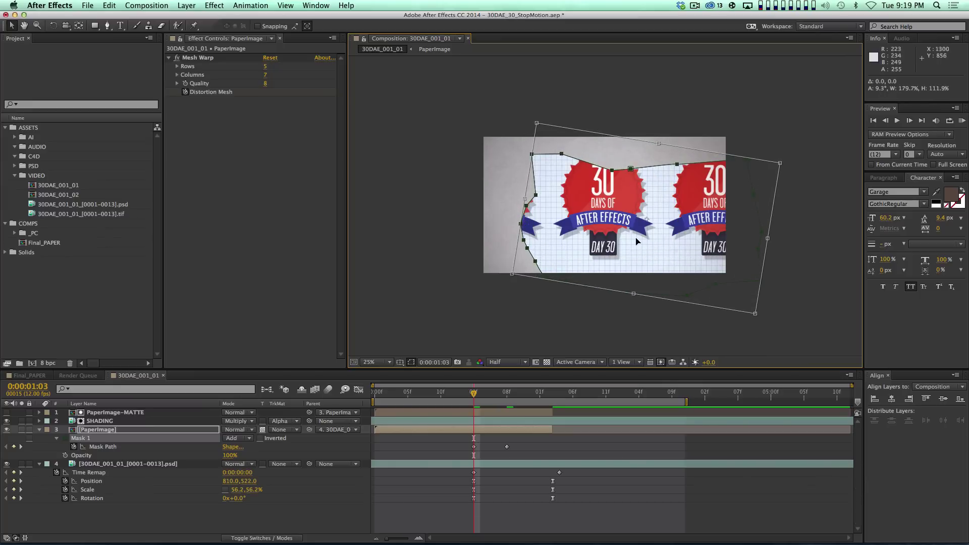
{"action": "left_click_drag", "start_coordinate": [539, 129], "coordinate": [433, 75]}
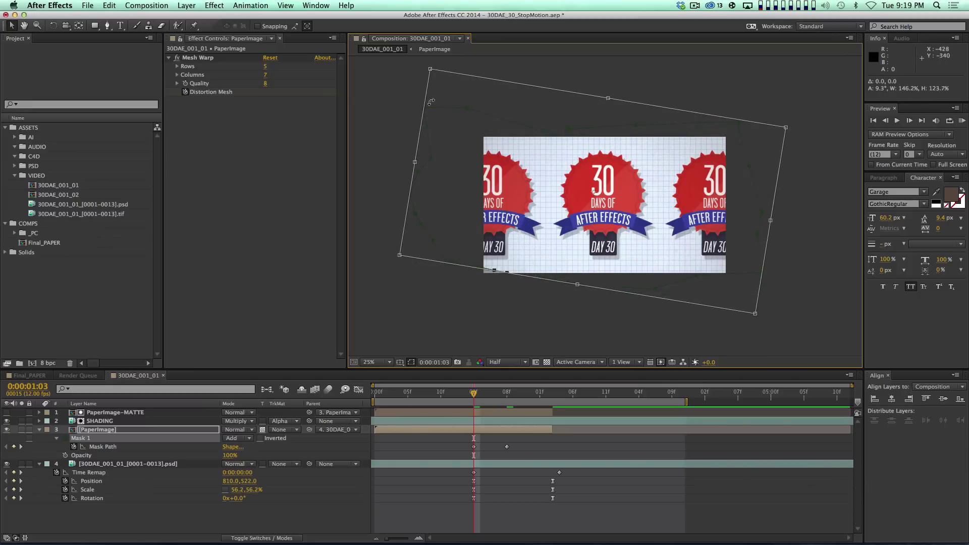
{"action": "left_click_drag", "start_coordinate": [575, 285], "coordinate": [574, 306]}
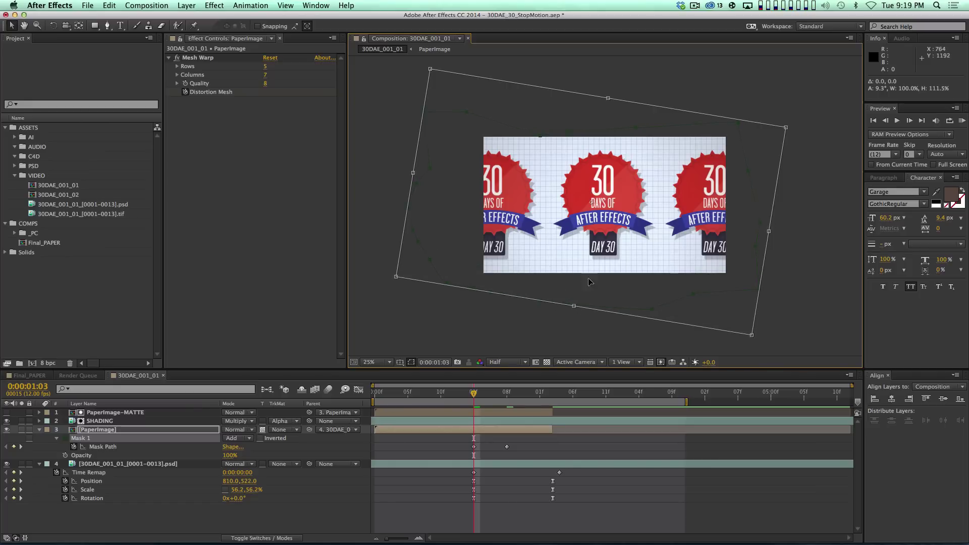
{"action": "key", "text": "shift+Up"}
{"action": "key", "text": "shift+Return"}
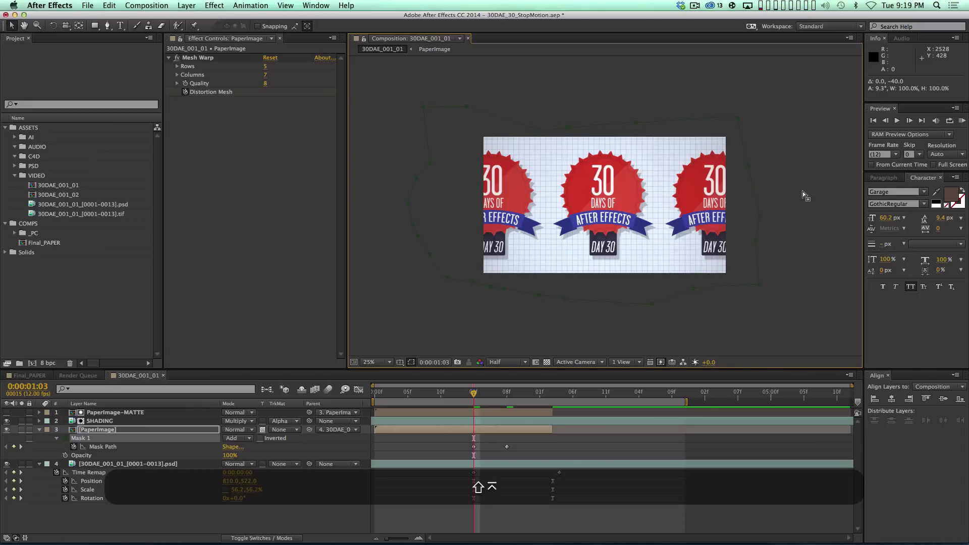
Step: At frame 0:00:01:07, reshape the mask's top, right, left and bottom vertices to fit around the partly crumpled paper
{"action": "key", "text": "Page_Down"}
{"action": "key", "text": "Page_Down"}
{"action": "key", "text": "Page_Down"}
{"action": "key", "text": "Page_Down"}
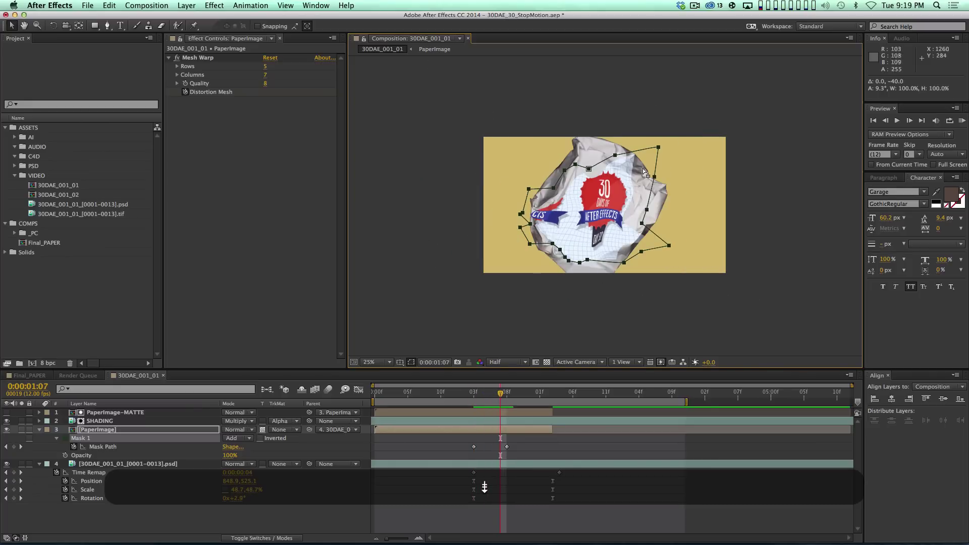
{"action": "left_click_drag", "start_coordinate": [587, 164], "coordinate": [561, 158]}
{"action": "left_click_drag", "start_coordinate": [642, 224], "coordinate": [674, 172]}
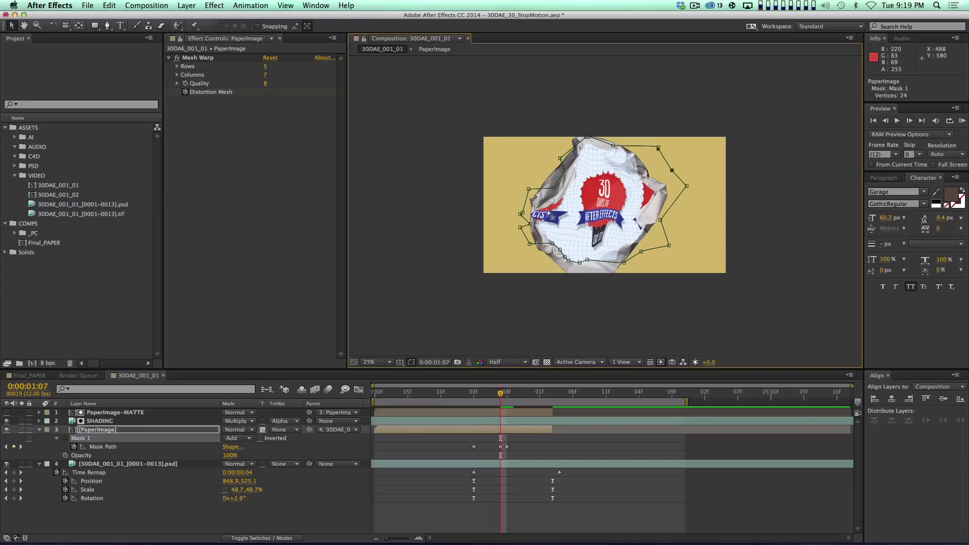
{"action": "left_click_drag", "start_coordinate": [554, 187], "coordinate": [551, 189]}
{"action": "left_click_drag", "start_coordinate": [553, 245], "coordinate": [572, 265]}
{"action": "left_click_drag", "start_coordinate": [580, 263], "coordinate": [593, 265]}
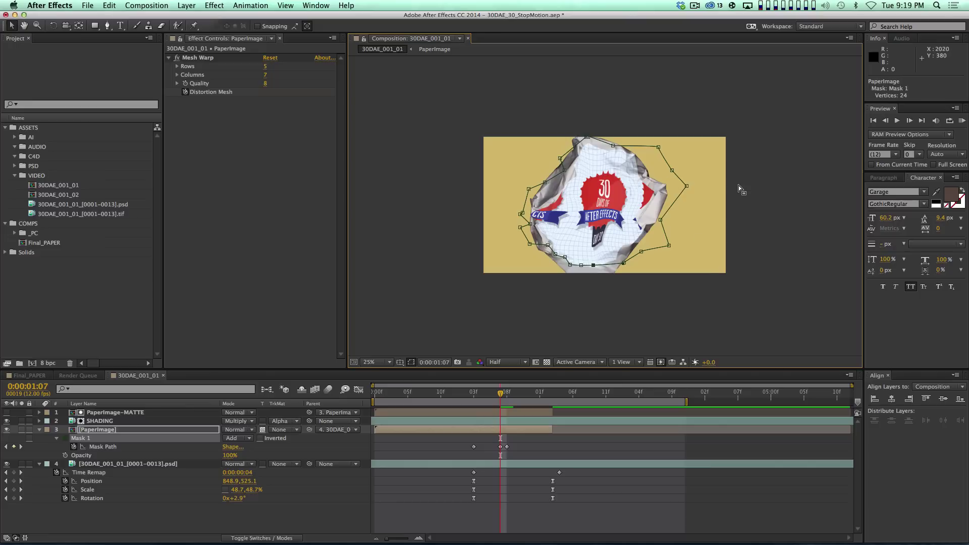
Step: Refine the mask's right-side vertices at 0:00:01:07 to follow the folded flap at the paper's right edge
{"action": "key", "text": "period"}
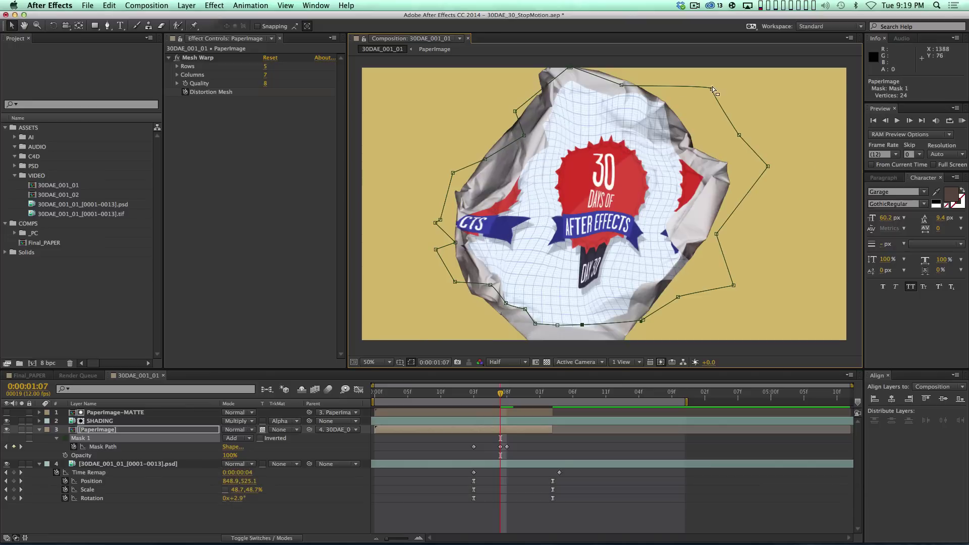
{"action": "left_click_drag", "start_coordinate": [710, 102], "coordinate": [717, 109]}
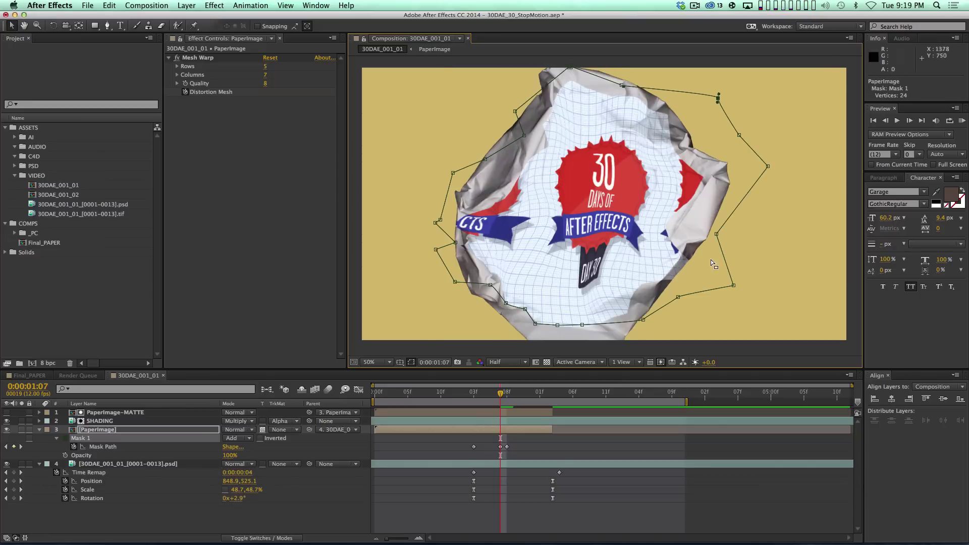
{"action": "left_click_drag", "start_coordinate": [717, 235], "coordinate": [729, 196]}
{"action": "left_click_drag", "start_coordinate": [768, 166], "coordinate": [767, 175]}
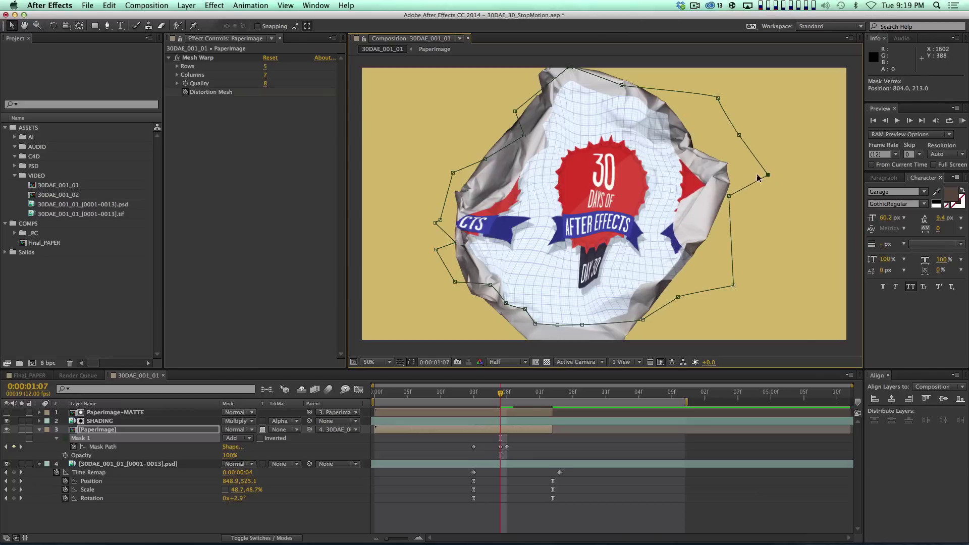
Step: At frame 0:00:01:05, adjust the mask's upper-left vertices around the paper's folded left corner
{"action": "key", "text": "Page_Up"}
{"action": "key", "text": "Page_Up"}
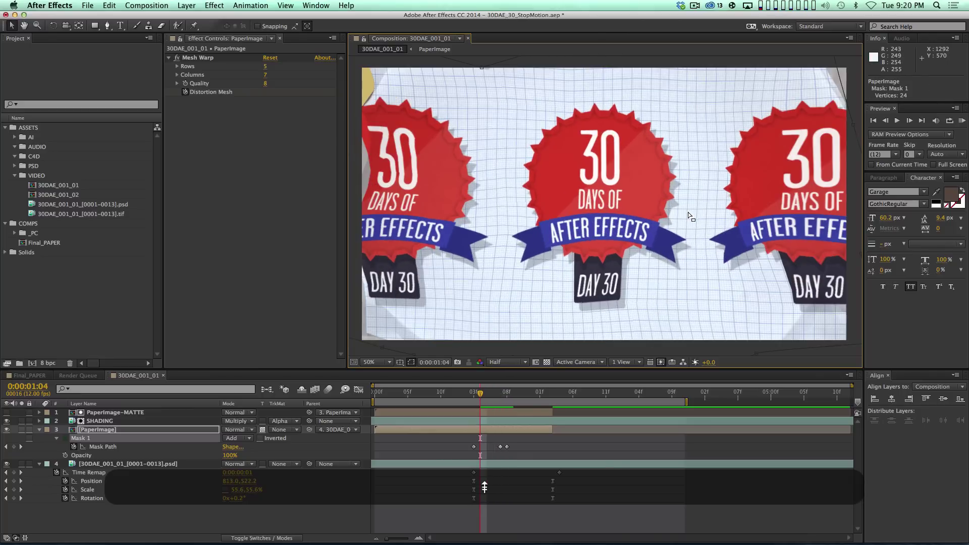
{"action": "left_click_drag", "start_coordinate": [491, 81], "coordinate": [500, 50]}
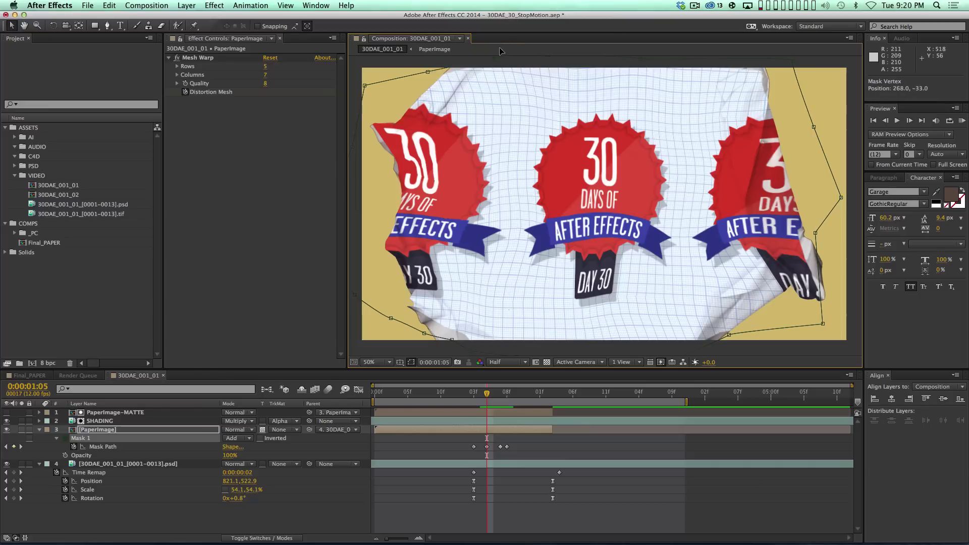
{"action": "left_click_drag", "start_coordinate": [364, 85], "coordinate": [388, 70]}
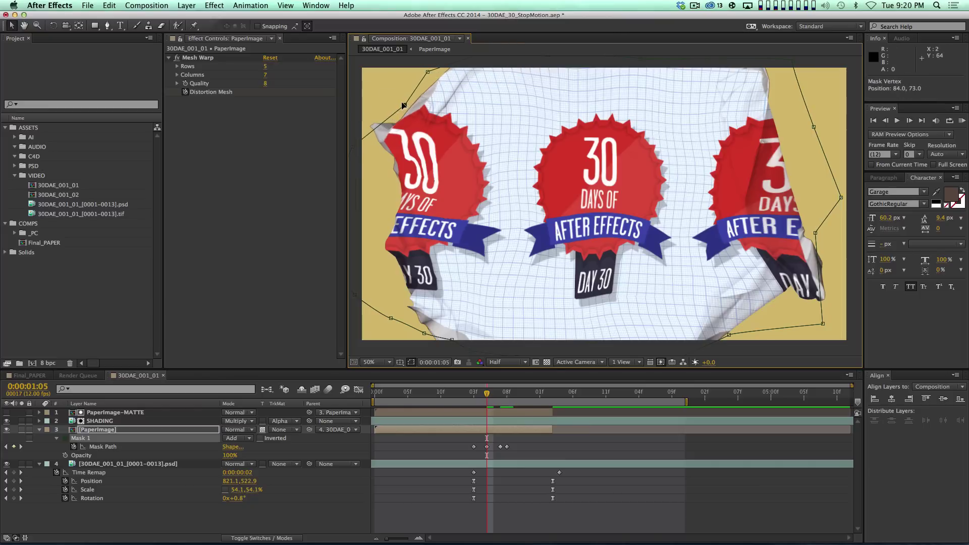
Step: At frame 0:00:02:00, scale the whole mask down and position it inside the small crumpled paper ball
{"action": "key", "text": "Page_Up"}
{"action": "key", "text": "Page_Down"}
{"action": "key", "text": "Page_Down"}
{"action": "key", "text": "Page_Down"}
{"action": "key", "text": "Page_Down"}
{"action": "key", "text": "Page_Down"}
{"action": "key", "text": "Page_Down"}
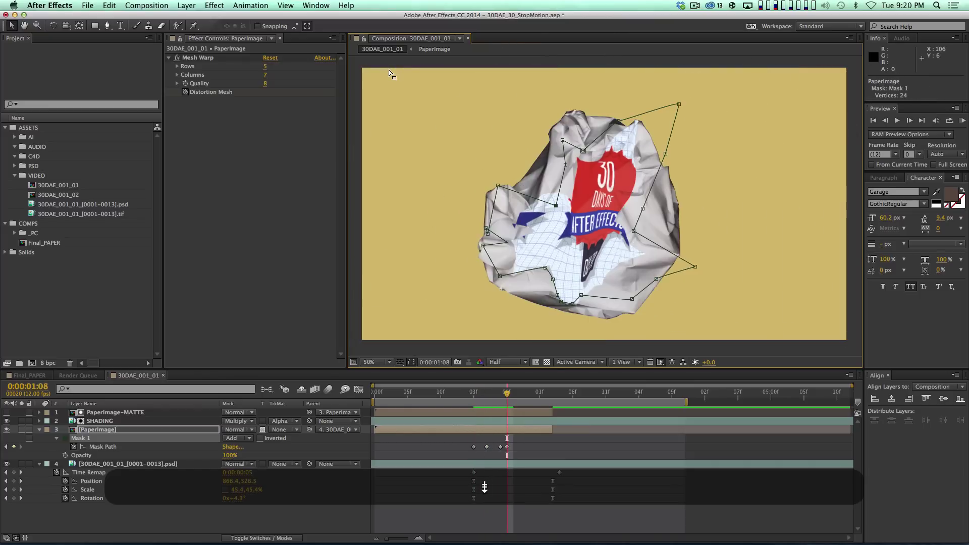
{"action": "key", "text": "Page_Down"}
{"action": "key", "text": "Page_Down"}
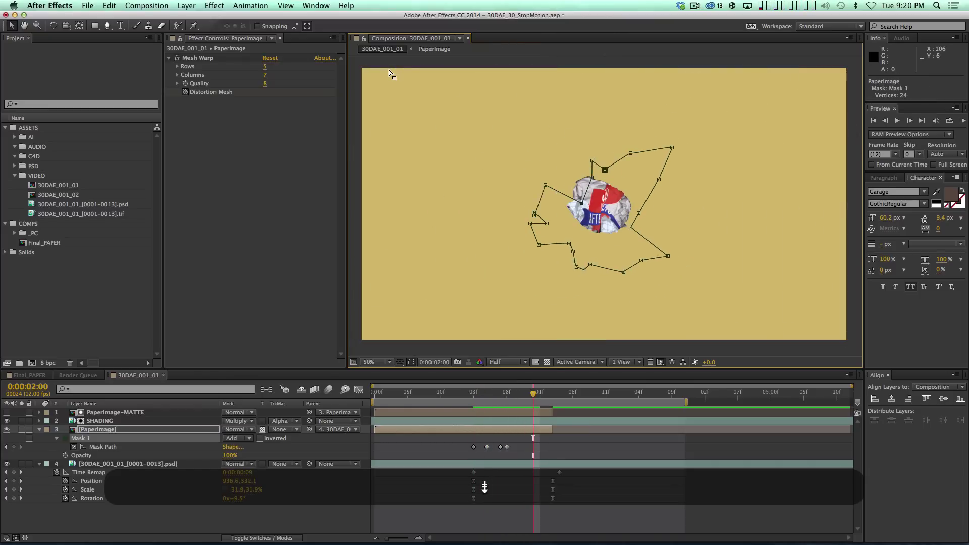
{"action": "double_click", "coordinate": [543, 190]}
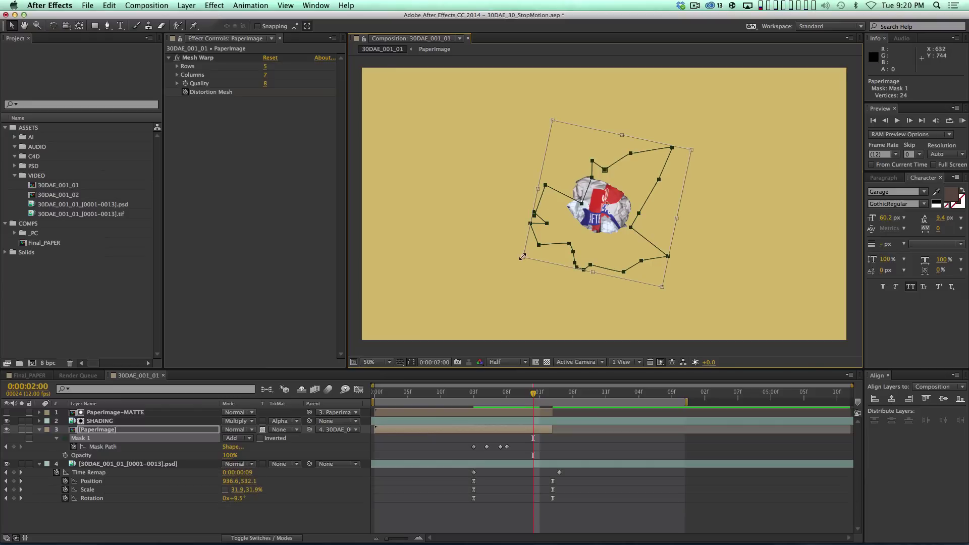
{"action": "left_click_drag", "start_coordinate": [523, 257], "coordinate": [585, 182]}
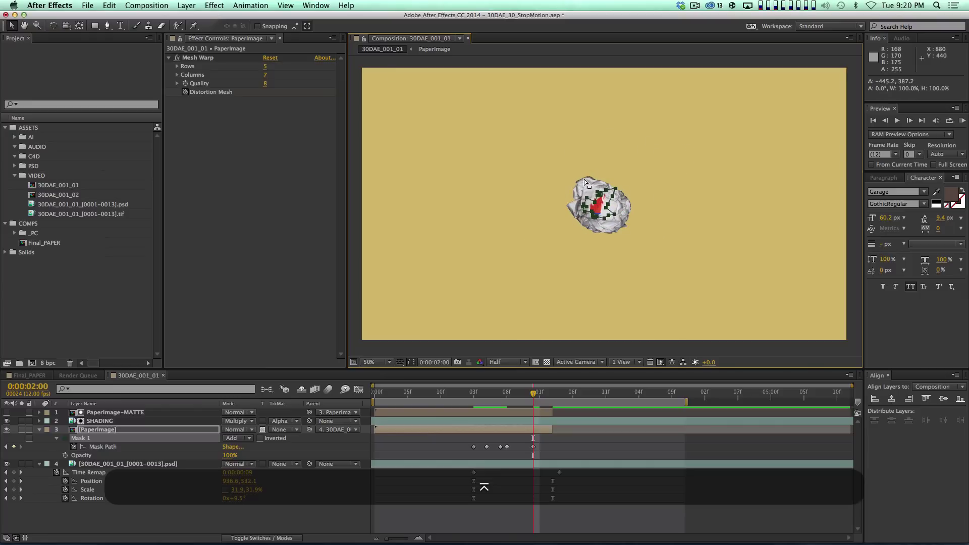
Step: At frame 0:00:01:09, move the mask's upper-left vertex outward and pull its upper-right vertex in toward the paper's edge
{"action": "key", "text": "Page_Up"}
{"action": "key", "text": "Page_Up"}
{"action": "key", "text": "Page_Up"}
{"action": "key", "text": "Page_Up"}
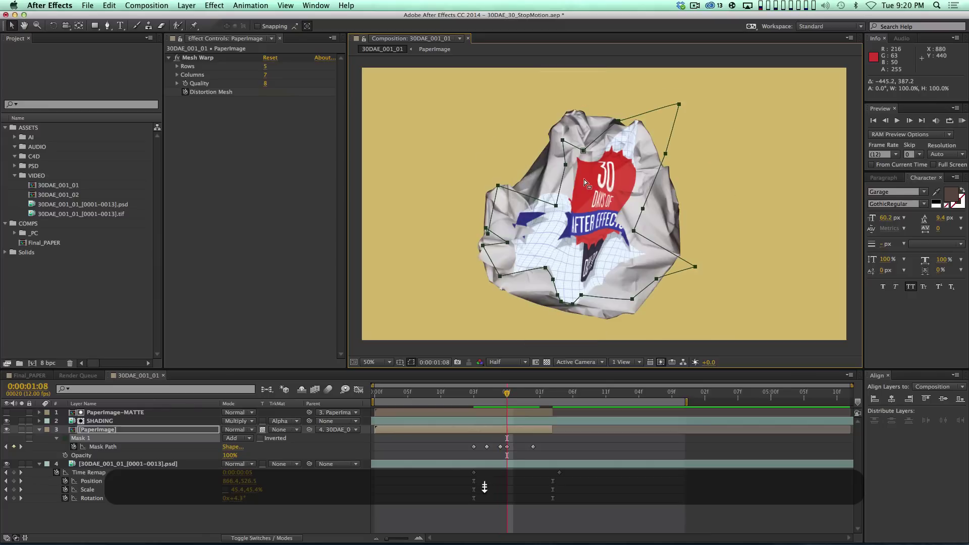
{"action": "key", "text": "Page_Down"}
{"action": "left_click_drag", "start_coordinate": [568, 204], "coordinate": [536, 152]}
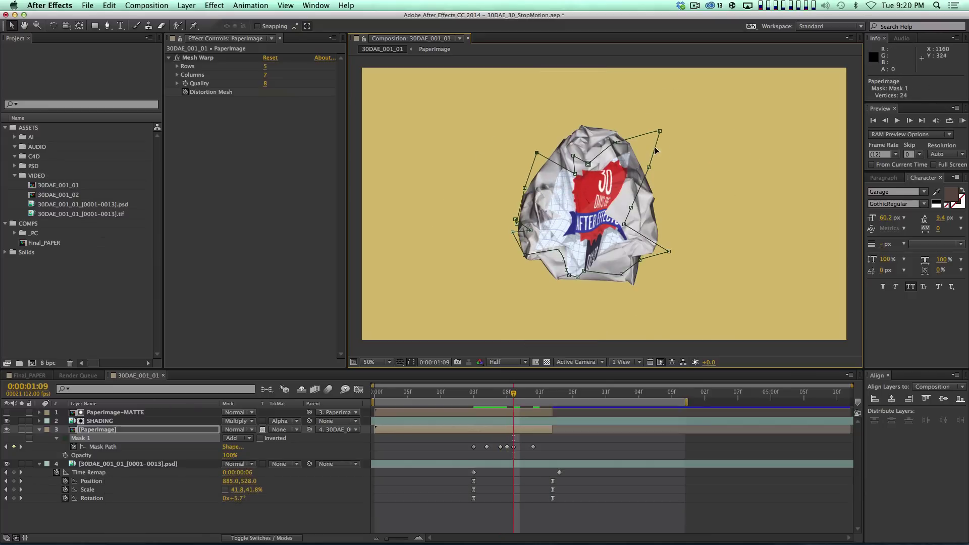
{"action": "left_click_drag", "start_coordinate": [660, 131], "coordinate": [644, 139]}
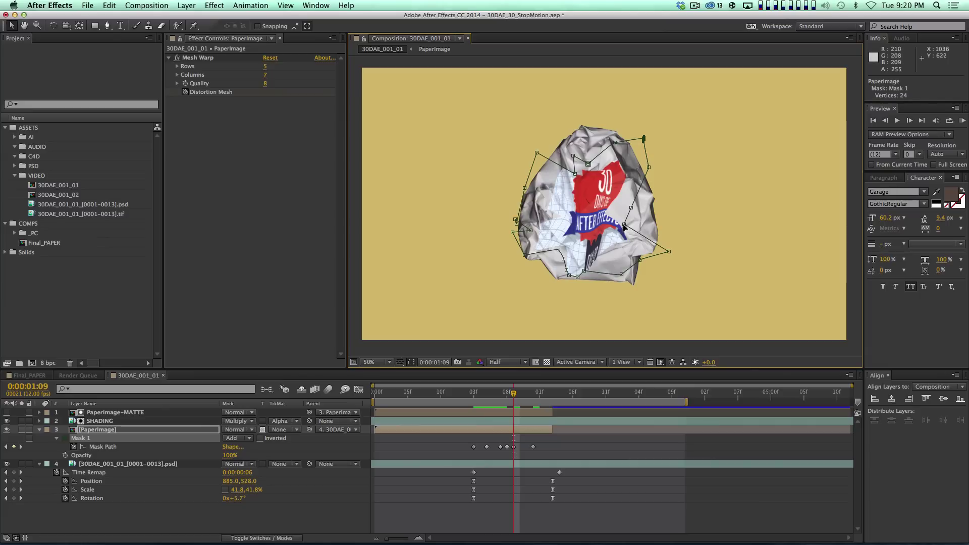
Step: Check the mask on neighbouring frames and trim the end of the PaperImage layer at frame 0:00:02:00
{"action": "key", "text": "Page_Up"}
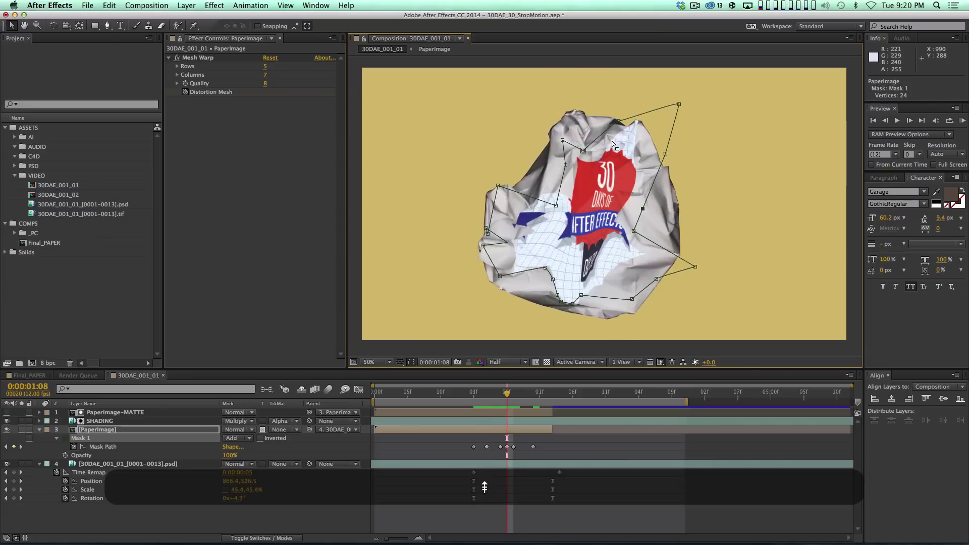
{"action": "key", "text": "Page_Down"}
{"action": "key", "text": "Page_Down"}
{"action": "key", "text": "Page_Down"}
{"action": "key", "text": "Page_Down"}
{"action": "key", "text": "Page_Down"}
{"action": "key", "text": "Page_Down"}
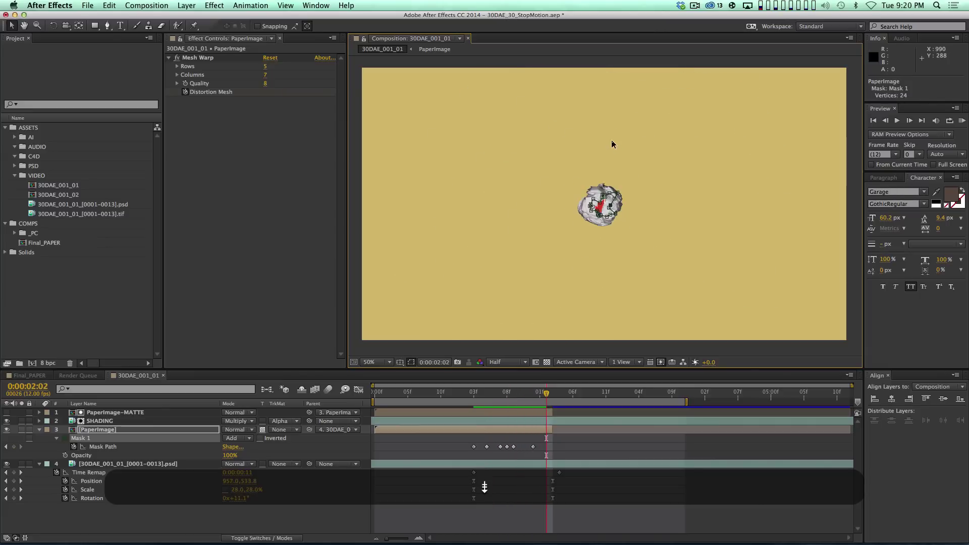
{"action": "key", "text": "Page_Up"}
{"action": "key", "text": "Page_Up"}
{"action": "key", "text": "Page_Down"}
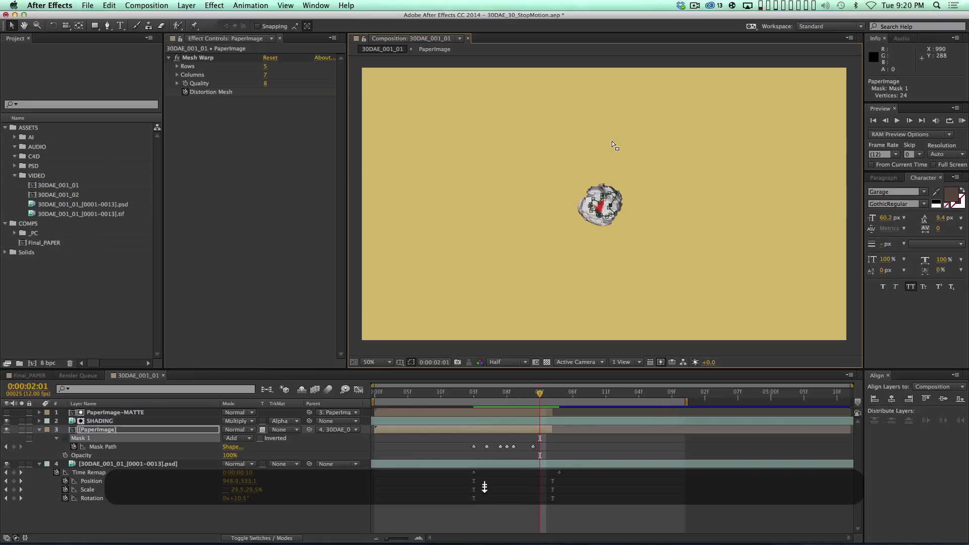
{"action": "key", "text": "Page_Up"}
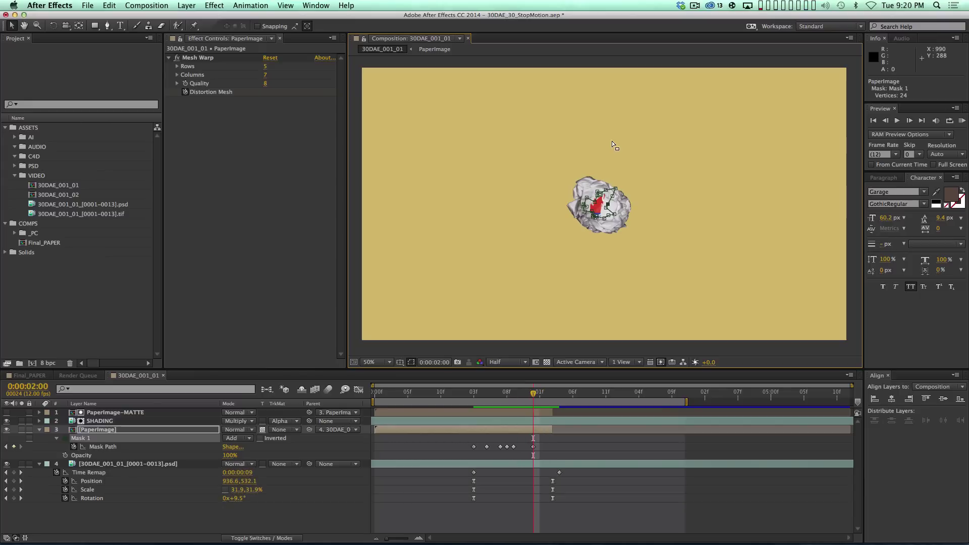
{"action": "key", "text": "alt+bracketright"}
{"action": "key", "text": "Page_Down"}
{"action": "key", "text": "Page_Up"}
{"action": "key", "text": "Page_Up"}
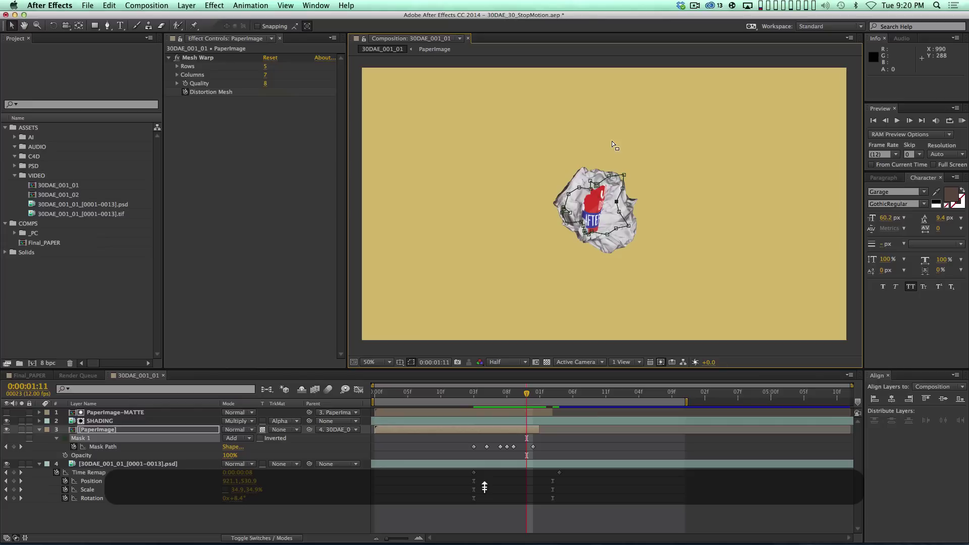
Step: RAM-preview the crumpling animation with the adjusted mask and trimmed artwork layer
{"action": "key", "text": "KP_0"}
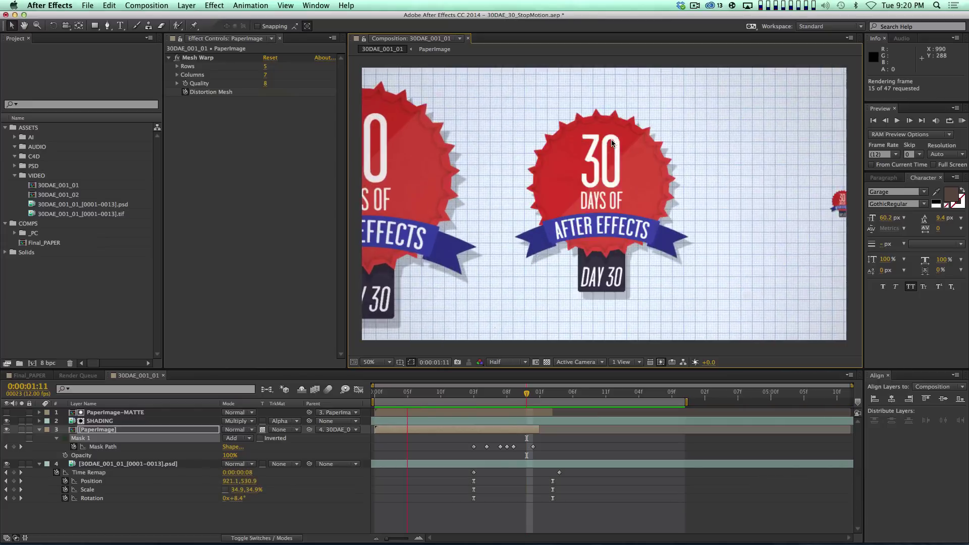
{"action": "key", "text": "KP_0"}
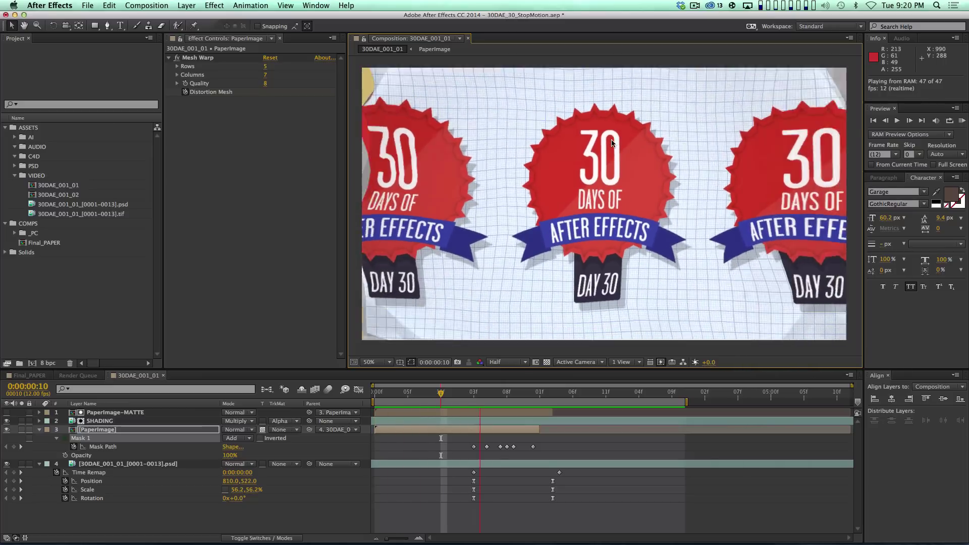
{"action": "key", "text": "space"}
Step: At frame 0:00:01:10, distort the PaperImage layer's Mesh Warp to twist the badge artwork diagonally, undoing accidental mask path edits
{"action": "left_click", "coordinate": [439, 397]}
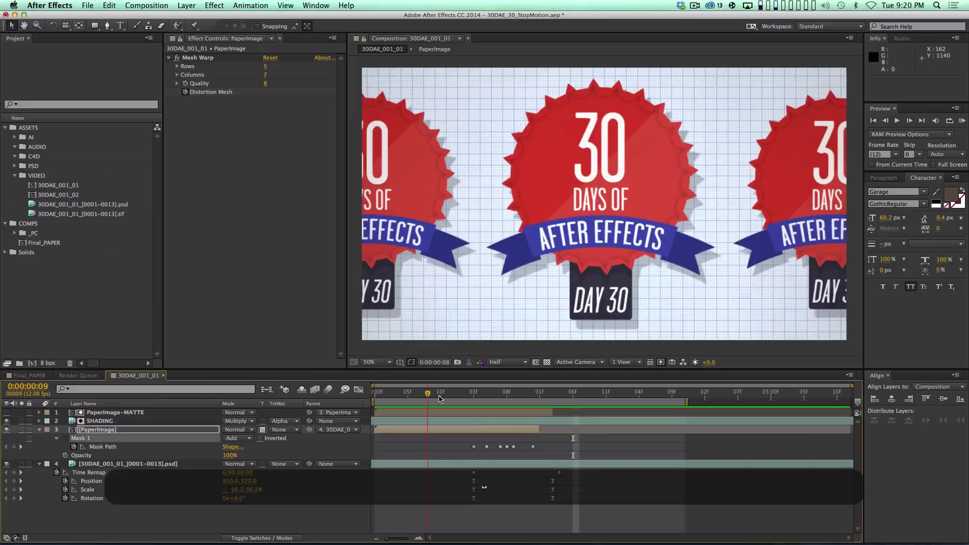
{"action": "left_click_drag", "start_coordinate": [440, 398], "coordinate": [519, 402]}
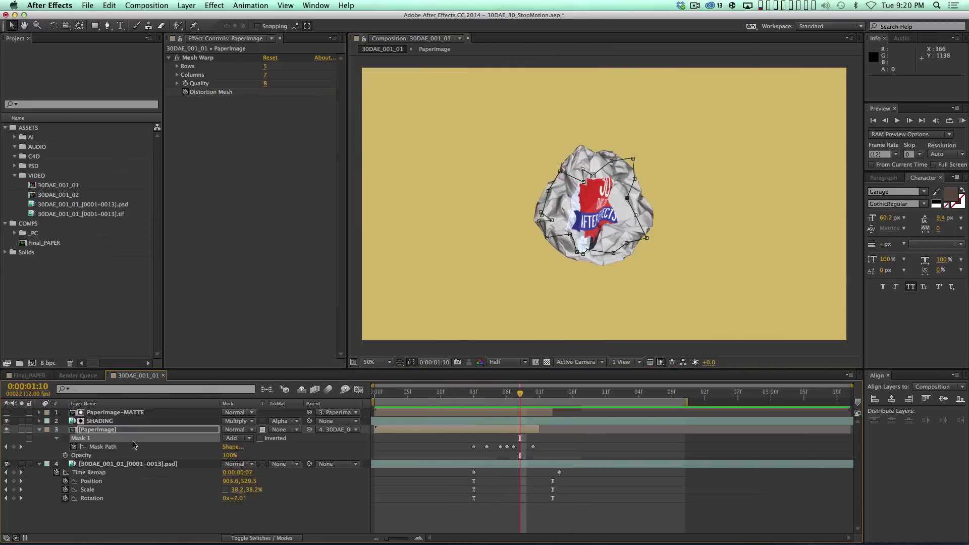
{"action": "left_click", "coordinate": [217, 57]}
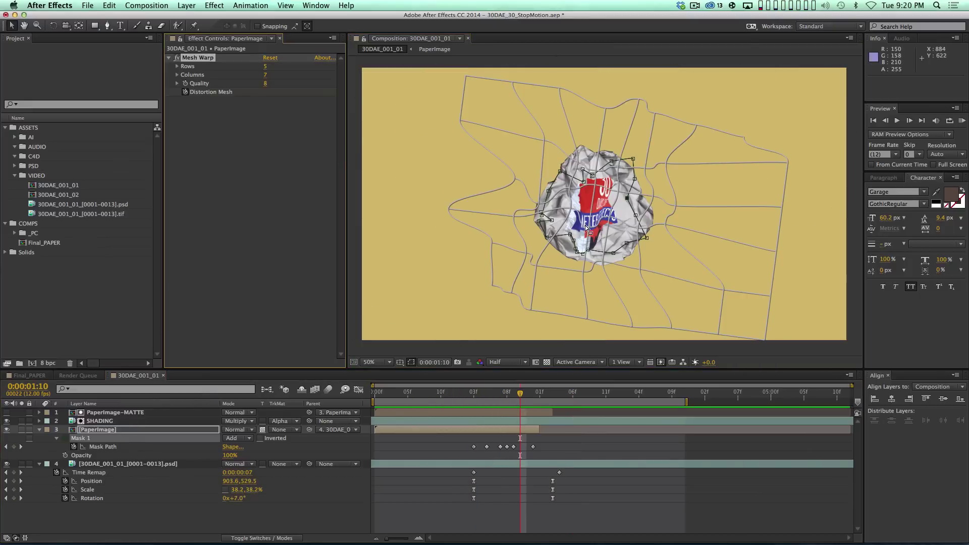
{"action": "left_click", "coordinate": [587, 225]}
{"action": "left_click_drag", "start_coordinate": [584, 271], "coordinate": [526, 247]}
{"action": "left_click_drag", "start_coordinate": [599, 185], "coordinate": [604, 206]}
{"action": "key", "text": "super+z"}
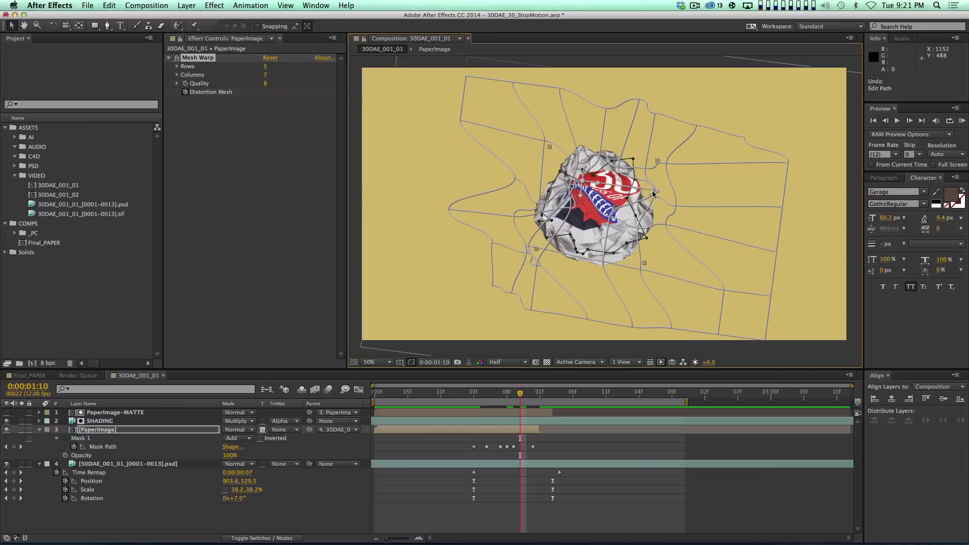
{"action": "left_click", "coordinate": [633, 180]}
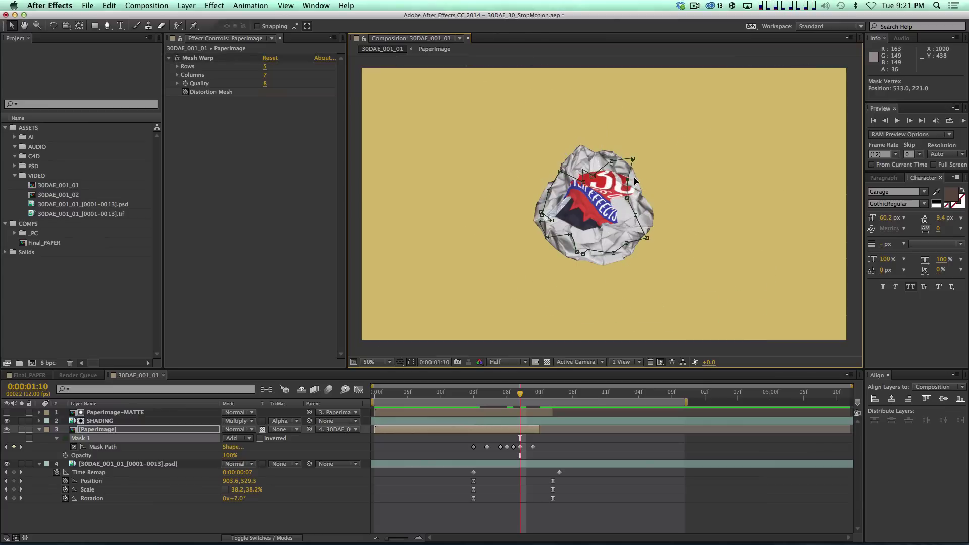
{"action": "key", "text": "super+z"}
Step: Pull the mesh points at the badge's upper right and top inward to squeeze the red area and its lettering
{"action": "key", "text": "period"}
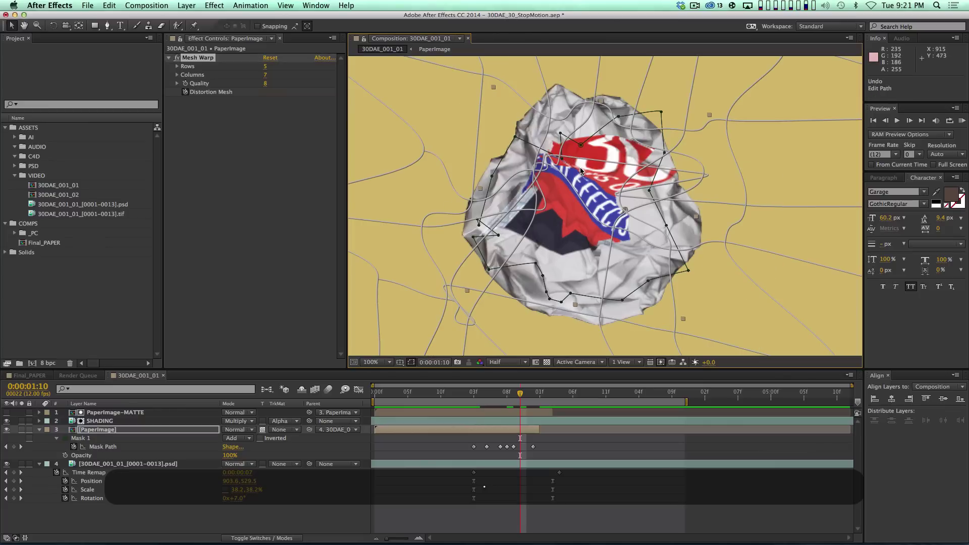
{"action": "left_click_drag", "start_coordinate": [703, 177], "coordinate": [629, 171]}
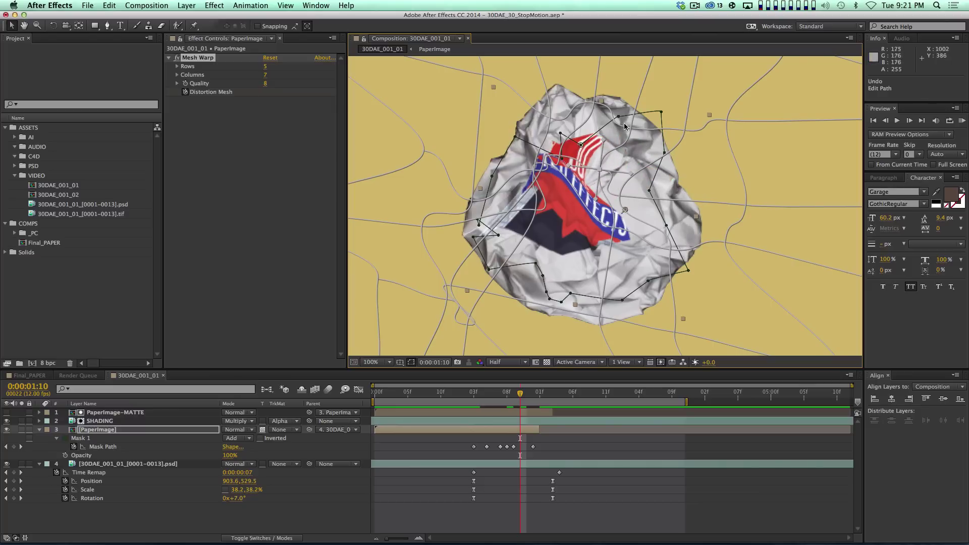
{"action": "left_click", "coordinate": [594, 102]}
{"action": "left_click_drag", "start_coordinate": [594, 111], "coordinate": [599, 136]}
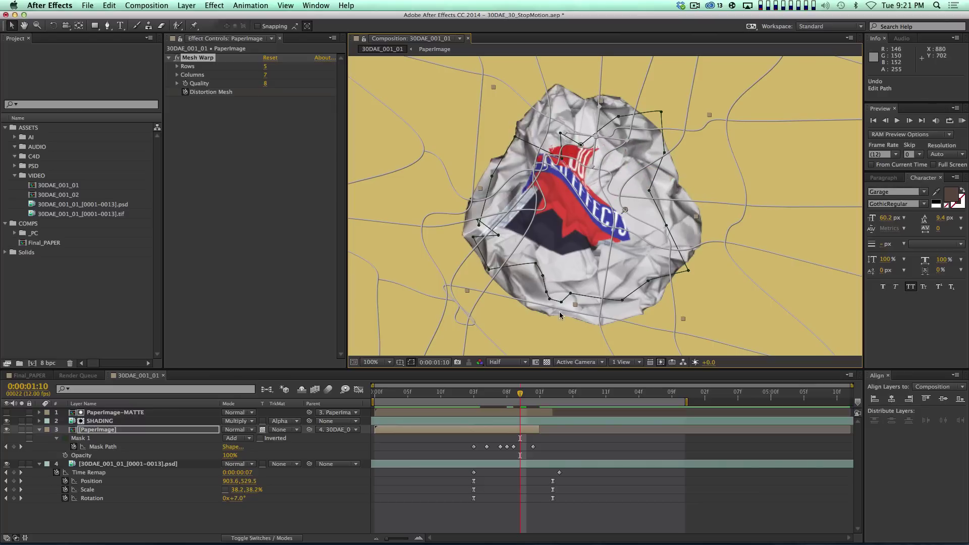
Step: At frame 0:00:01:11, distort the PaperImage layer's Mesh Warp to bunch the badge artwork into a small area of the paper ball
{"action": "left_click", "coordinate": [580, 506]}
{"action": "key", "text": "Page_Up"}
{"action": "key", "text": "Page_Up"}
{"action": "key", "text": "Page_Up"}
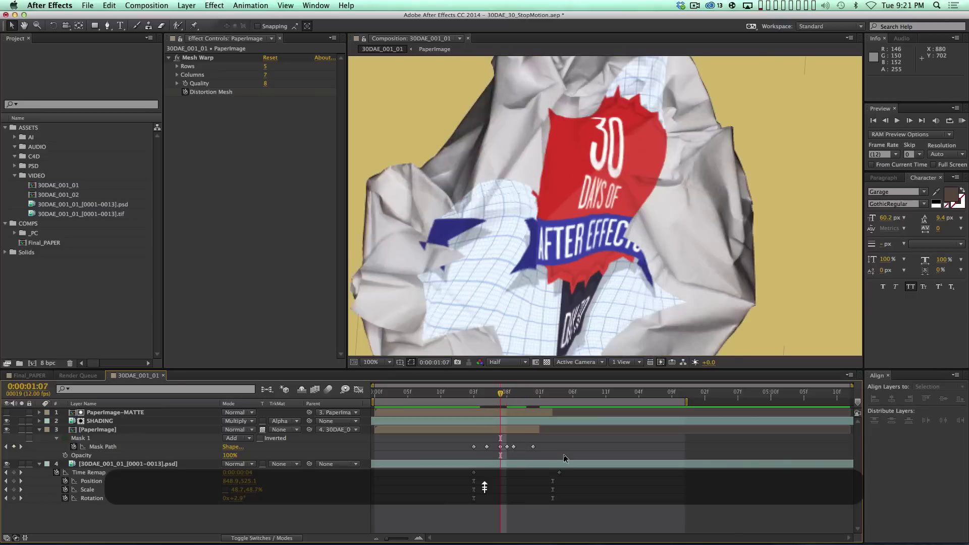
{"action": "key", "text": "Page_Down"}
{"action": "key", "text": "Page_Down"}
{"action": "key", "text": "Page_Down"}
{"action": "key", "text": "Page_Down"}
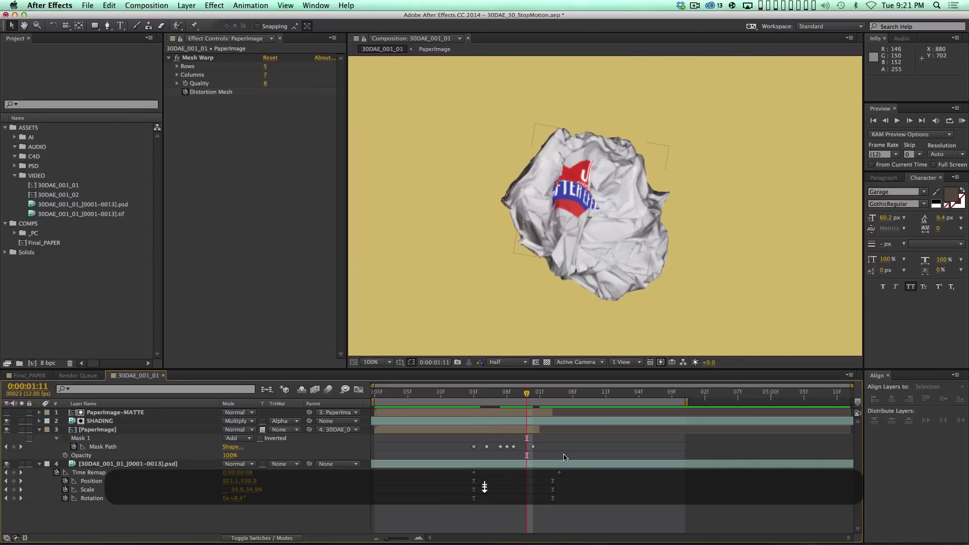
{"action": "left_click", "coordinate": [116, 429]}
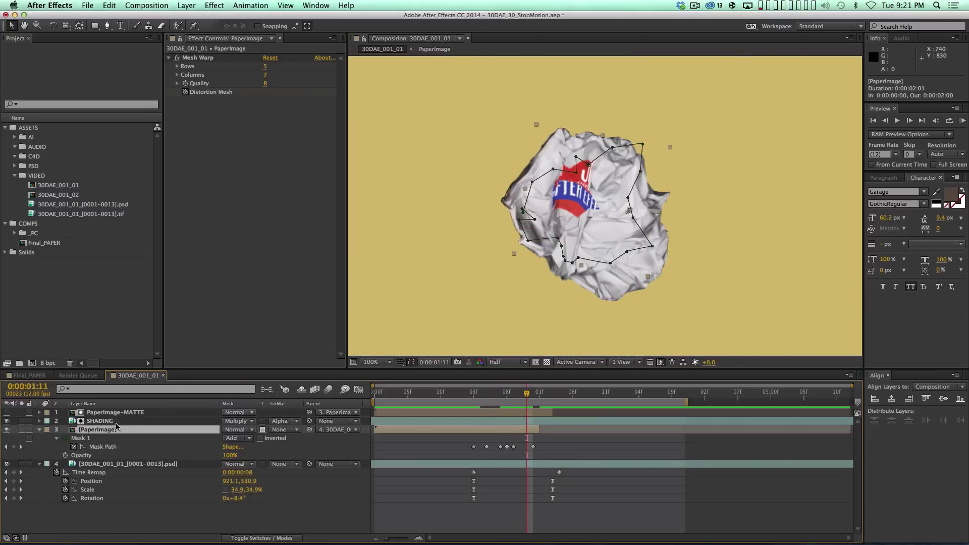
{"action": "left_click", "coordinate": [211, 58]}
{"action": "mouse_move", "coordinate": [565, 197]}
{"action": "left_mouse_down"}
{"action": "mouse_move", "coordinate": [591, 168]}
{"action": "mouse_move", "coordinate": [566, 188]}
{"action": "mouse_move", "coordinate": [561, 202]}
{"action": "mouse_move", "coordinate": [575, 210]}
{"action": "left_mouse_up"}
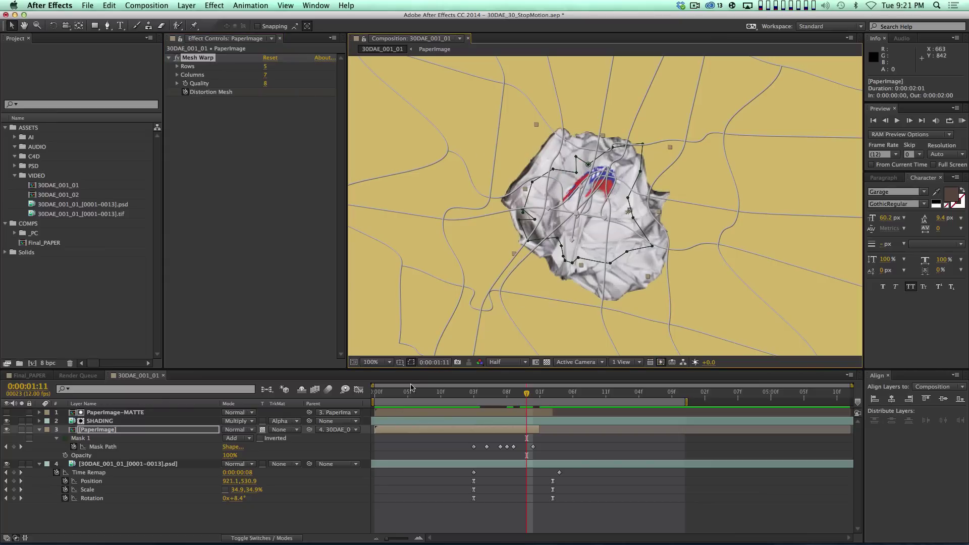
Step: RAM-preview the revised crumpling animation with the full frame in view
{"action": "left_click", "coordinate": [398, 485]}
{"action": "key", "text": "KP_0"}
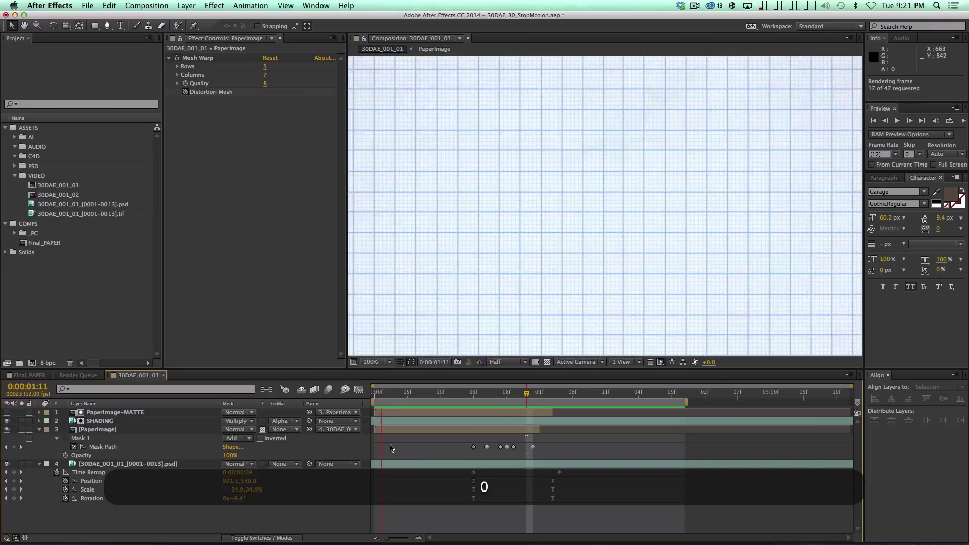
{"action": "key", "text": "comma"}
{"action": "key", "text": "comma"}
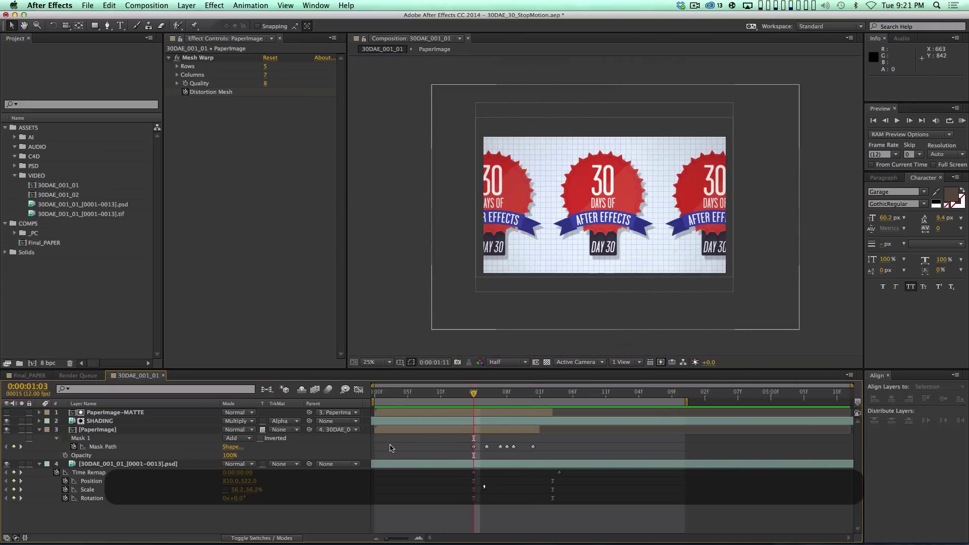
{"action": "key", "text": "KP_0"}
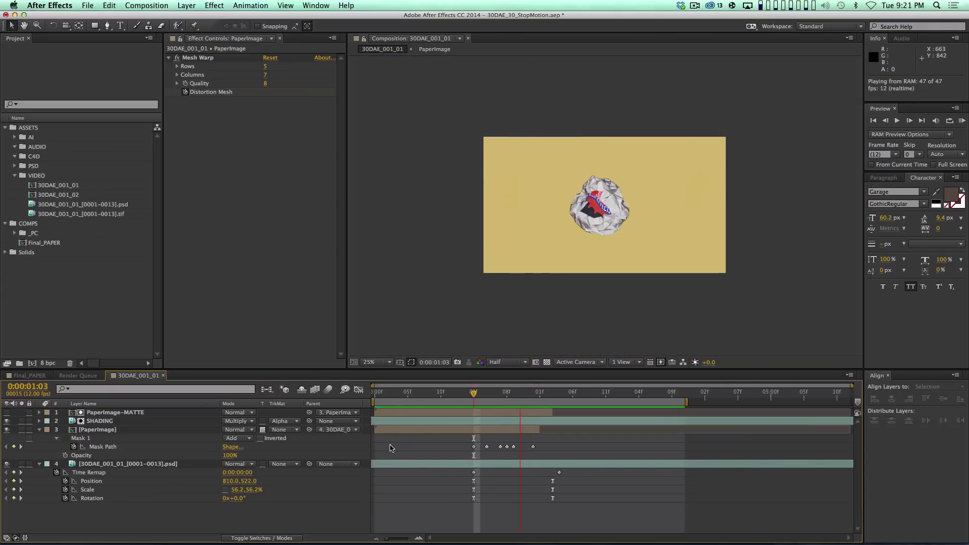
{"action": "key", "text": "space"}
{"action": "key", "text": "."}
{"action": "key", "text": "0"}
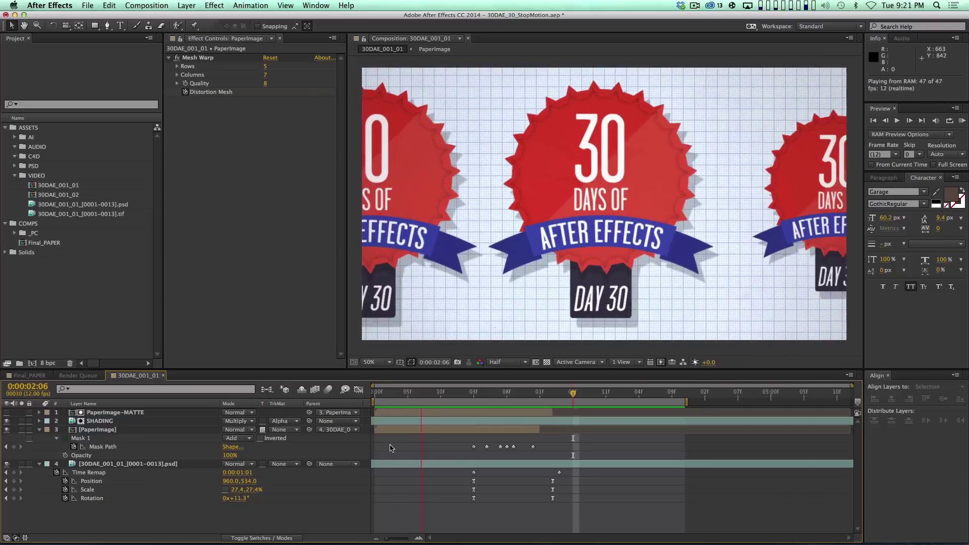
Step: Collapse the properties of all layers in the 30DAE_001_01 composition's timeline
{"action": "key", "text": "super+a"}
{"action": "key", "text": "shift+grave"}
{"action": "left_click", "coordinate": [175, 486]}
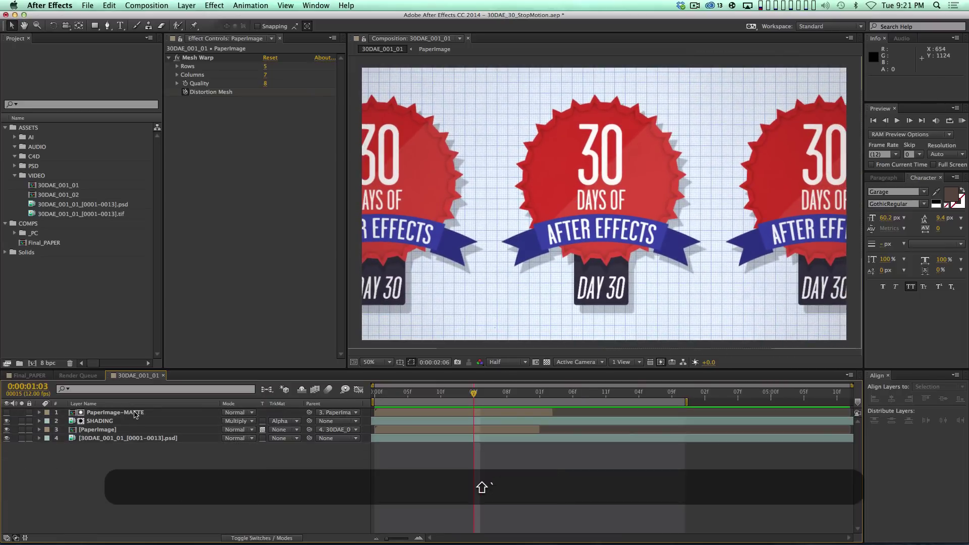
{"action": "left_click", "coordinate": [145, 412]}
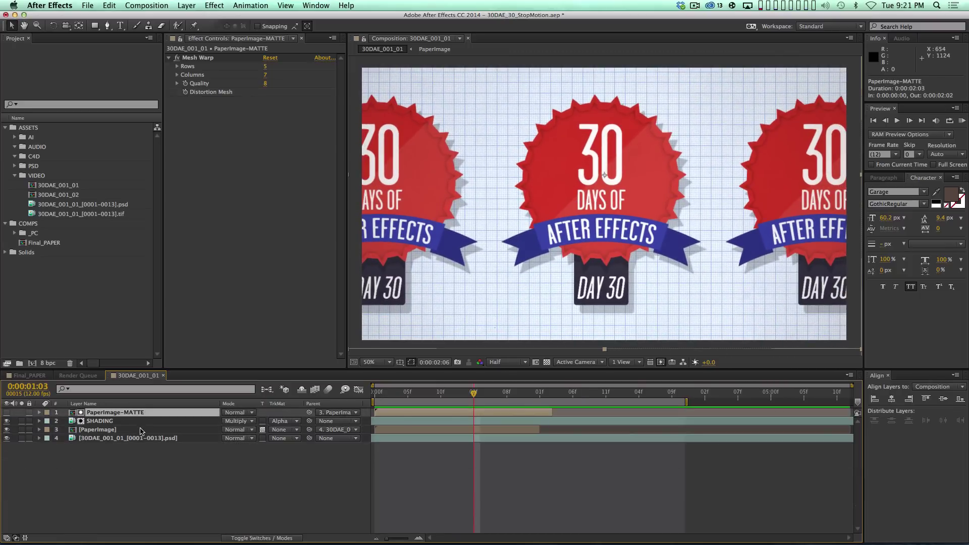
{"action": "left_click", "coordinate": [140, 430]}
{"action": "key", "text": "t"}
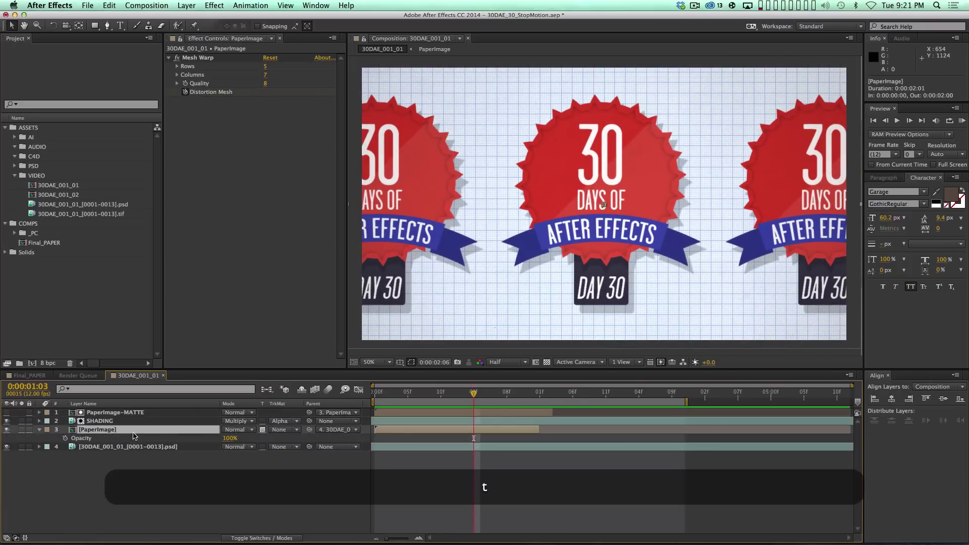
{"action": "key", "text": "t"}
Step: Pre-compose the PaperImage-MATTE, SHADING and PaperImage layers into a composition named PaperBall, moving all attributes
{"action": "left_click", "coordinate": [145, 412]}
{"action": "left_click", "coordinate": [124, 430], "text": "shift"}
{"action": "key", "text": "shift+t"}
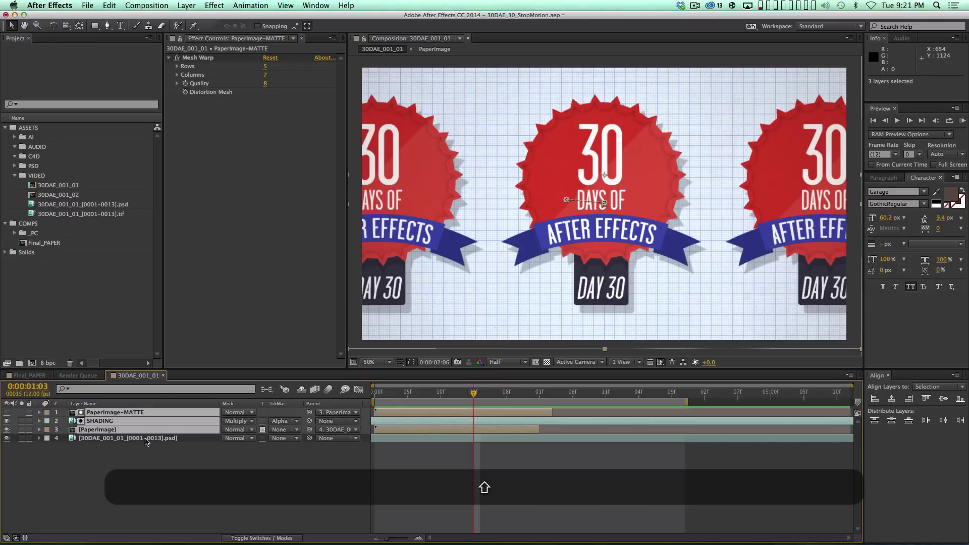
{"action": "key", "text": "super+shift+c"}
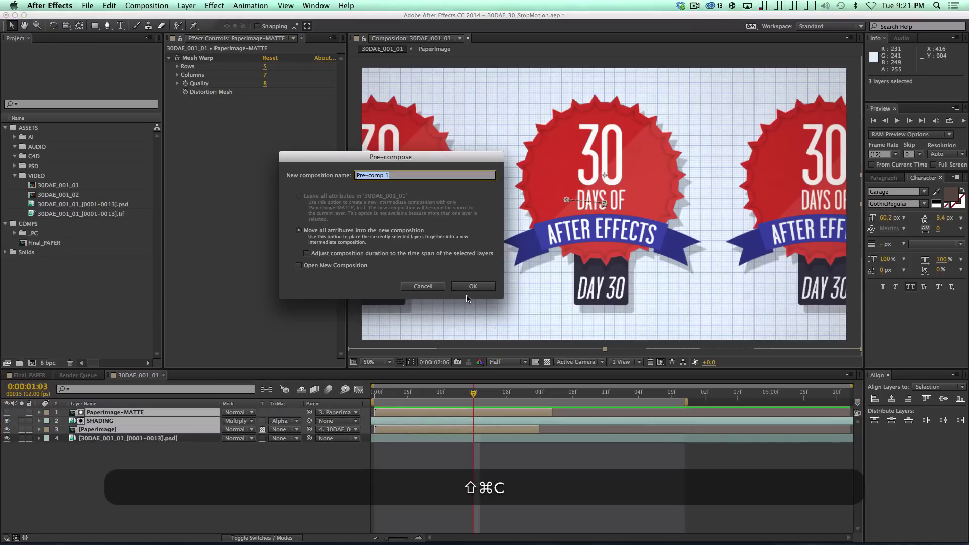
{"action": "type", "text": "Paper"}
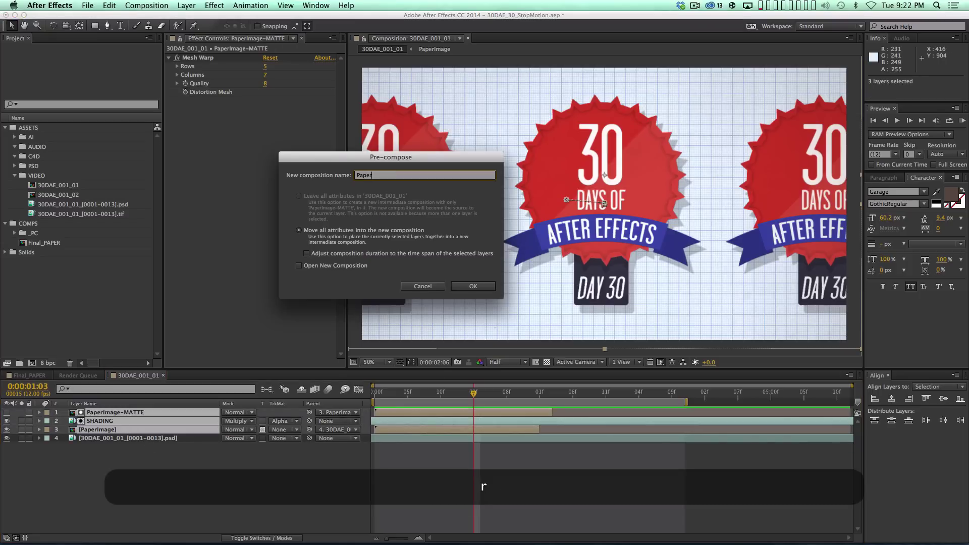
{"action": "type", "text": "Ball"}
{"action": "key", "text": "Return"}
Step: Preview the pre-composed result and open the PaperBall composition to inspect its layers
{"action": "key", "text": "KP_0"}
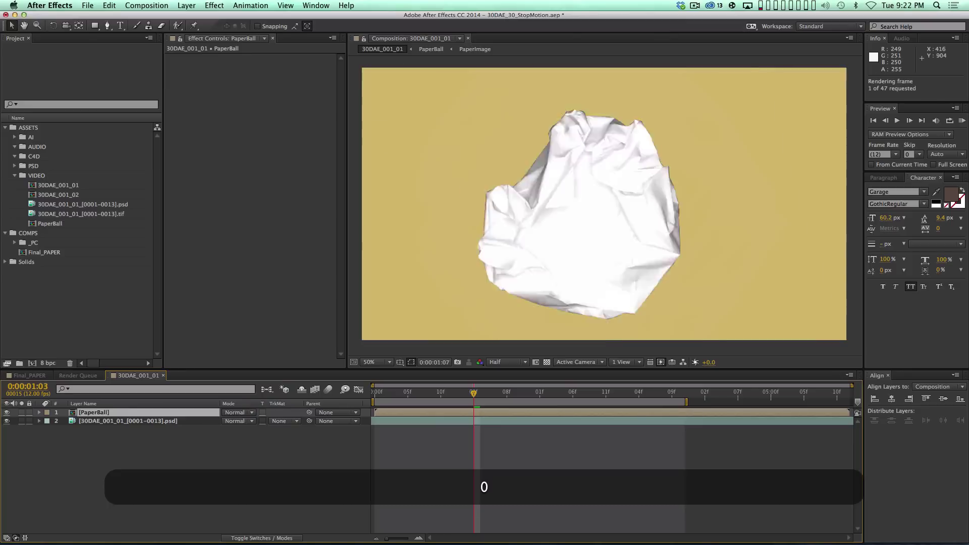
{"action": "key", "text": "space"}
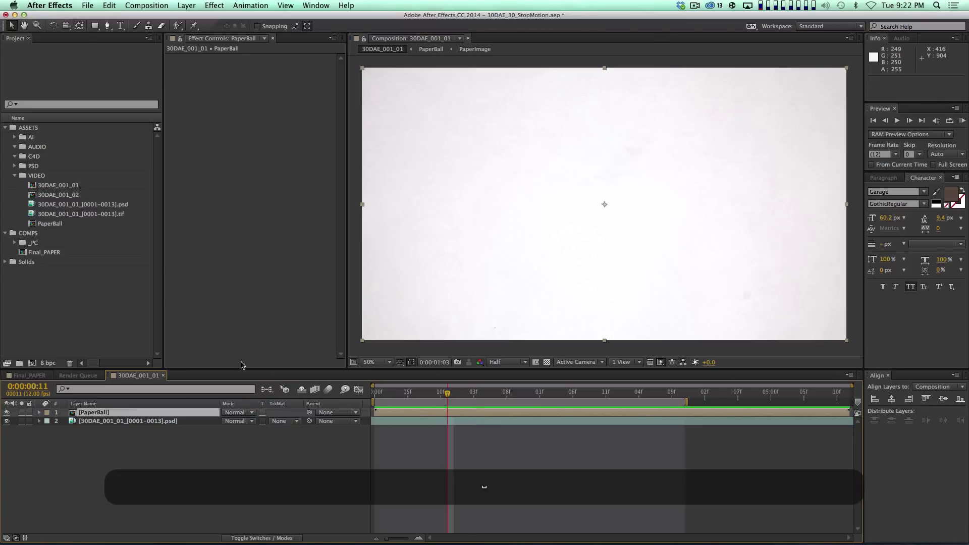
{"action": "double_click", "coordinate": [108, 412]}
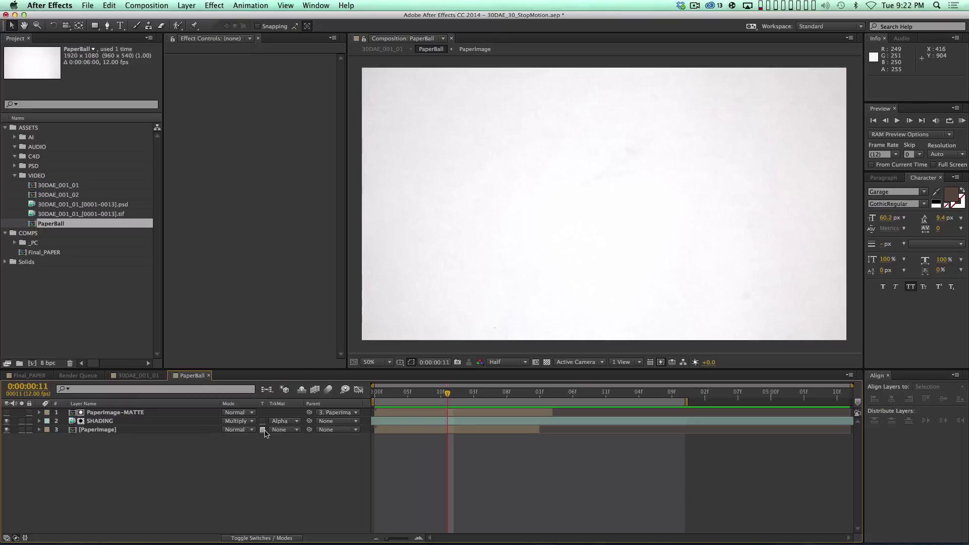
Step: Check an earlier frame of the PaperBall composition, and undo the pre-composition of the three layers
{"action": "left_click", "coordinate": [429, 396]}
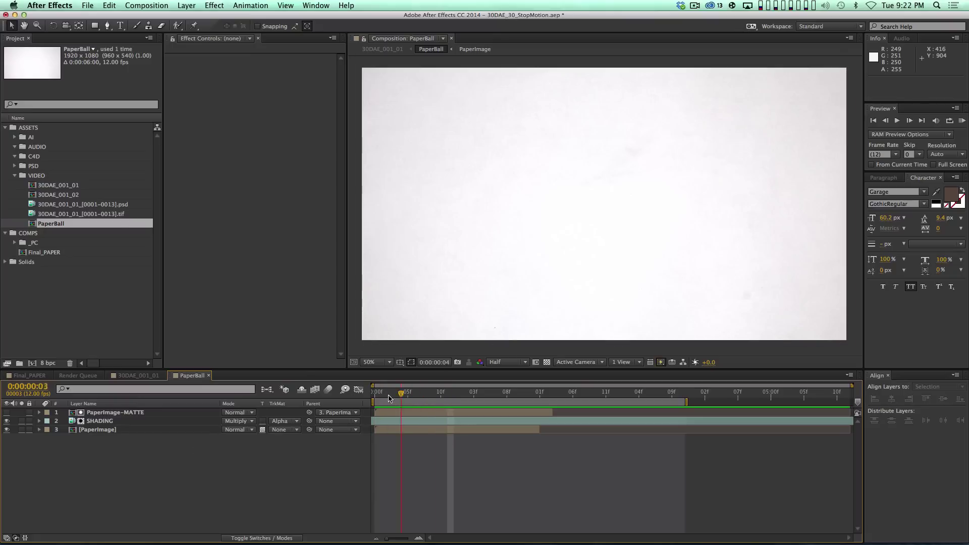
{"action": "key", "text": "super+z"}
{"action": "key", "text": "super+z"}
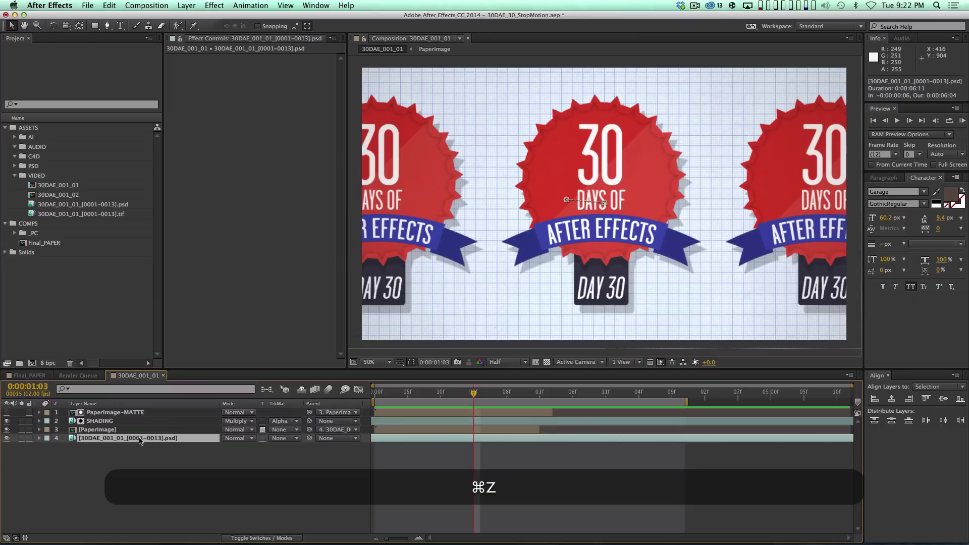
Step: Pre-compose all four layers, including the 30DAE_001_01_[0001-0013].psd sequence, into a composition named PaperBall and preview it
{"action": "left_click", "coordinate": [115, 413]}
{"action": "left_click", "coordinate": [107, 439], "text": "shift"}
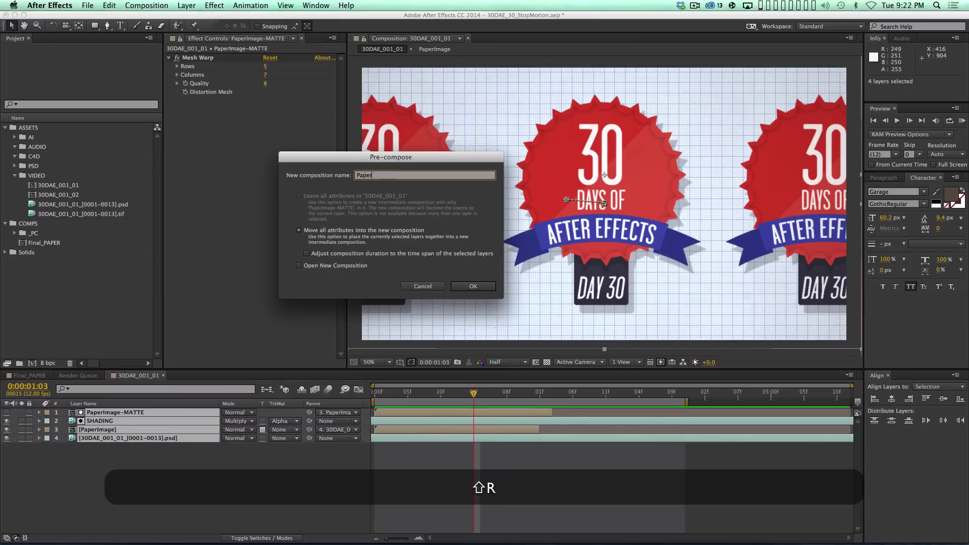
{"action": "type", "text": "PaperBall"}
{"action": "key", "text": "Return"}
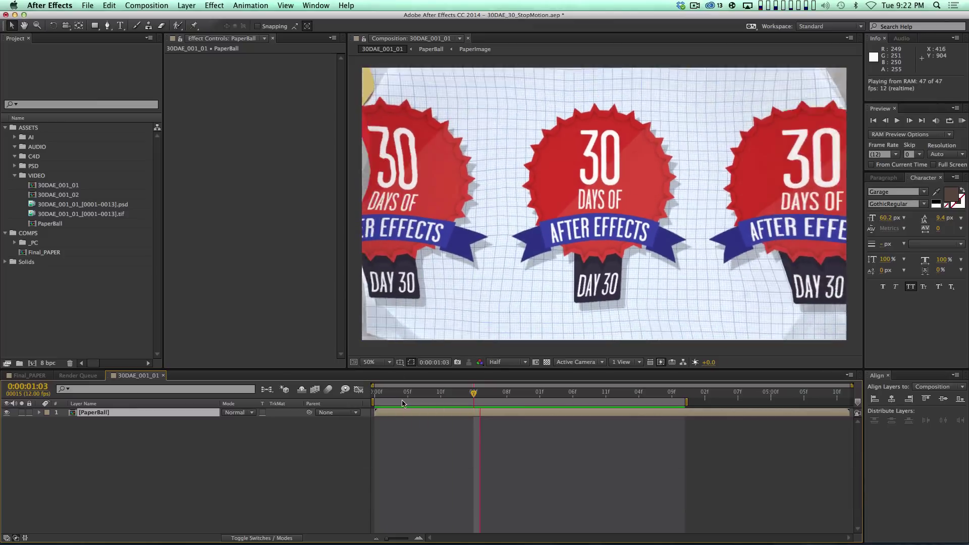
{"action": "key", "text": "space"}
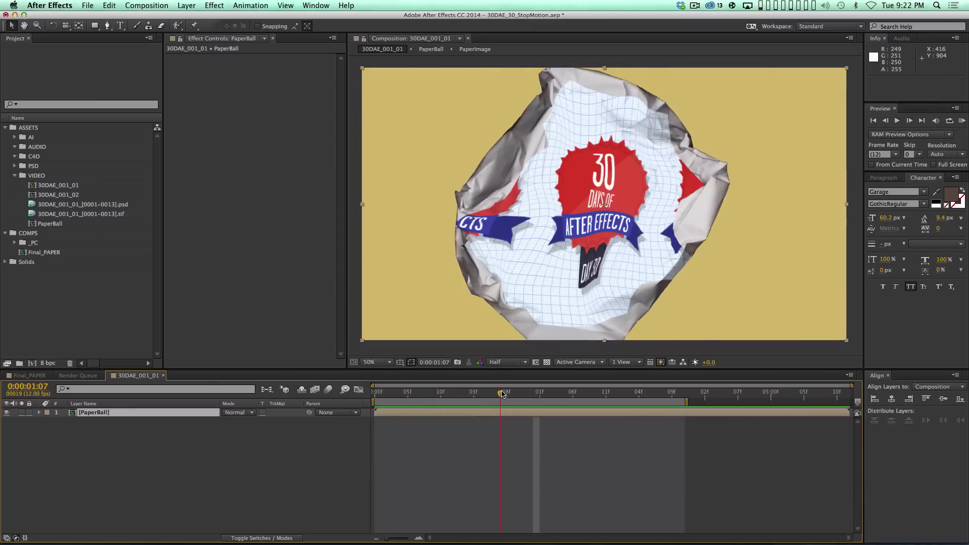
Step: Apply the RE:Vision Plug-ins RSMB effect to the PaperBall layer with the current time at 0:00:01:08
{"action": "left_click_drag", "start_coordinate": [494, 393], "coordinate": [505, 390]}
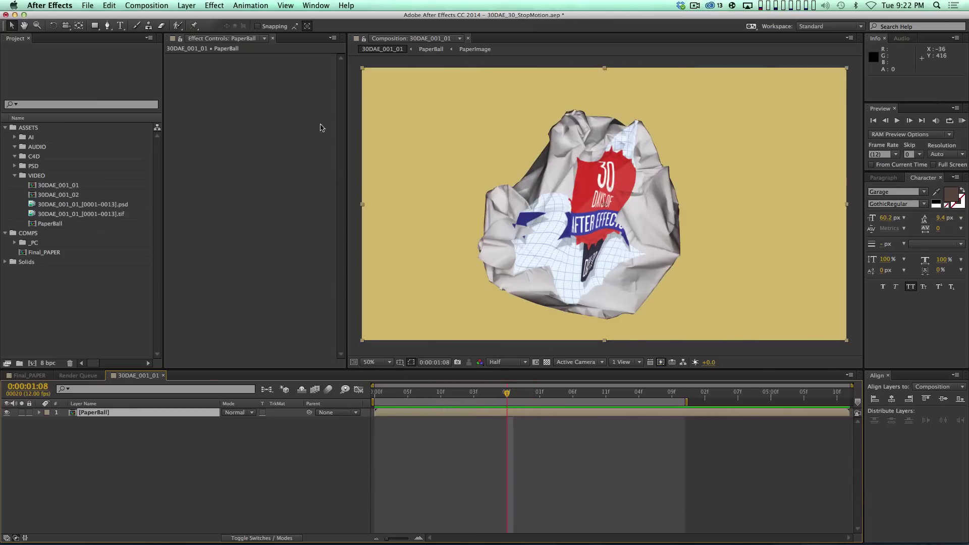
{"action": "left_click", "coordinate": [227, 4]}
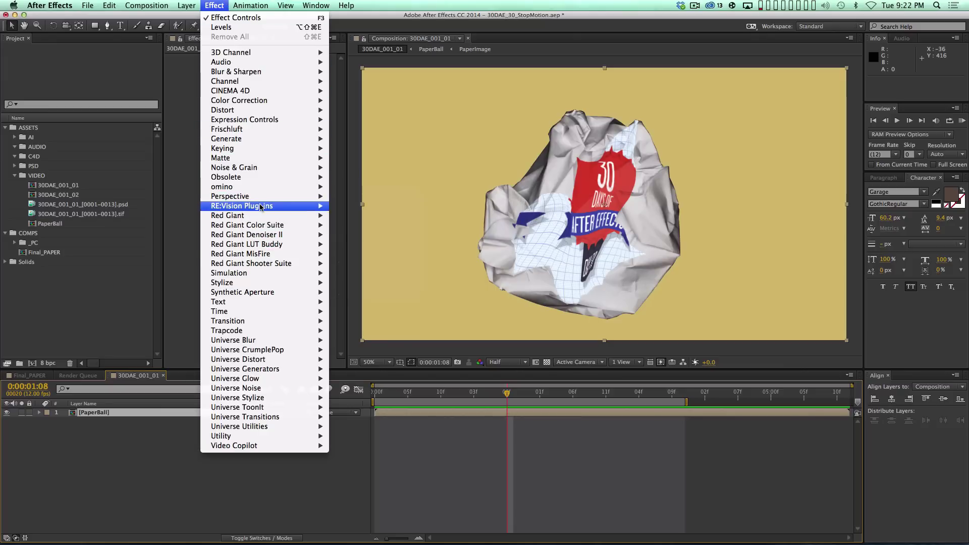
{"action": "mouse_move", "coordinate": [266, 208]}
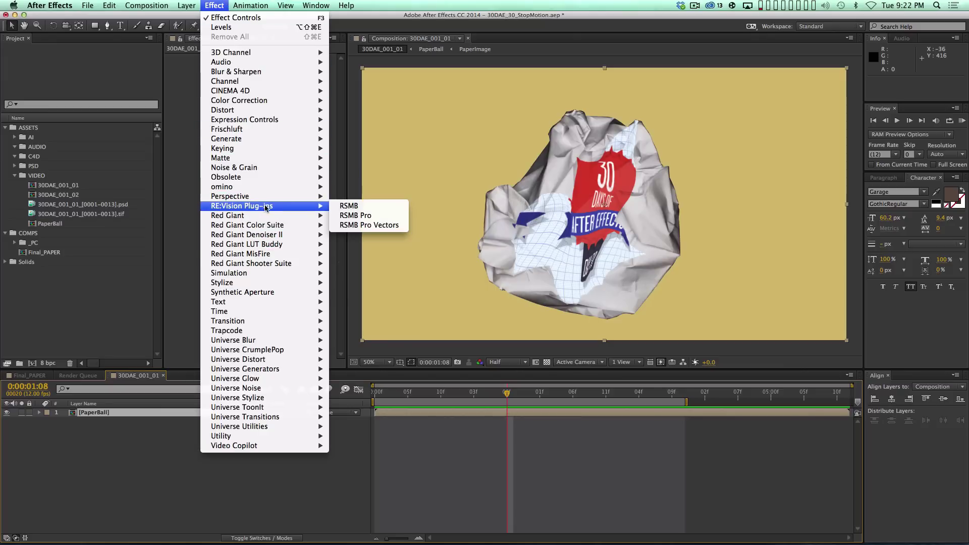
{"action": "left_click", "coordinate": [354, 208]}
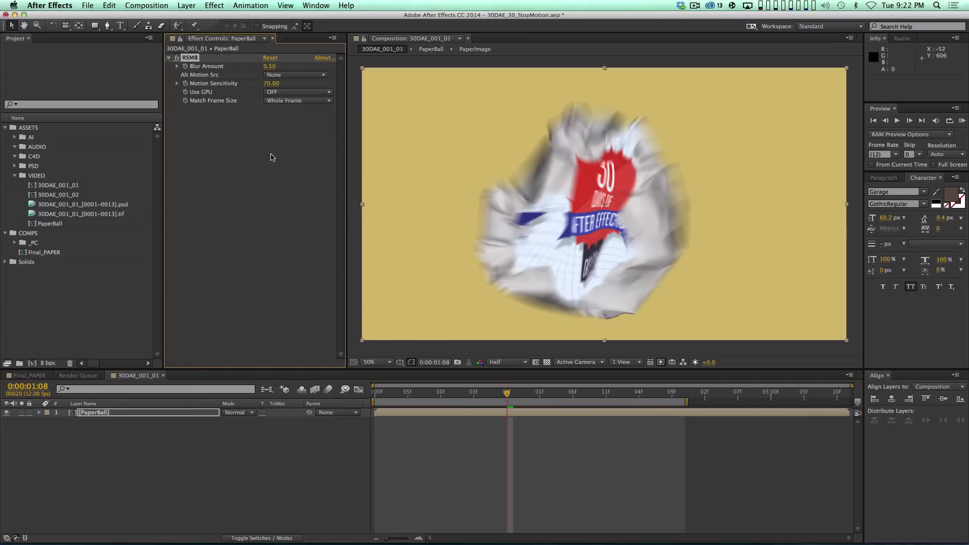
Step: Step through the animation from its first frame to 0:00:02:00 to examine the RSMB motion blur on the crumpling paper
{"action": "key", "text": "Home"}
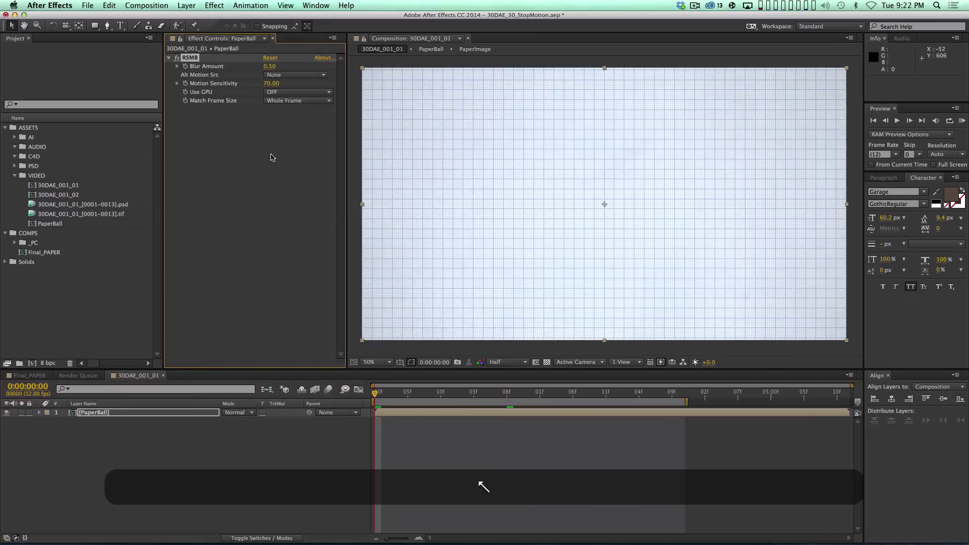
{"action": "key", "text": "Page_Down"}
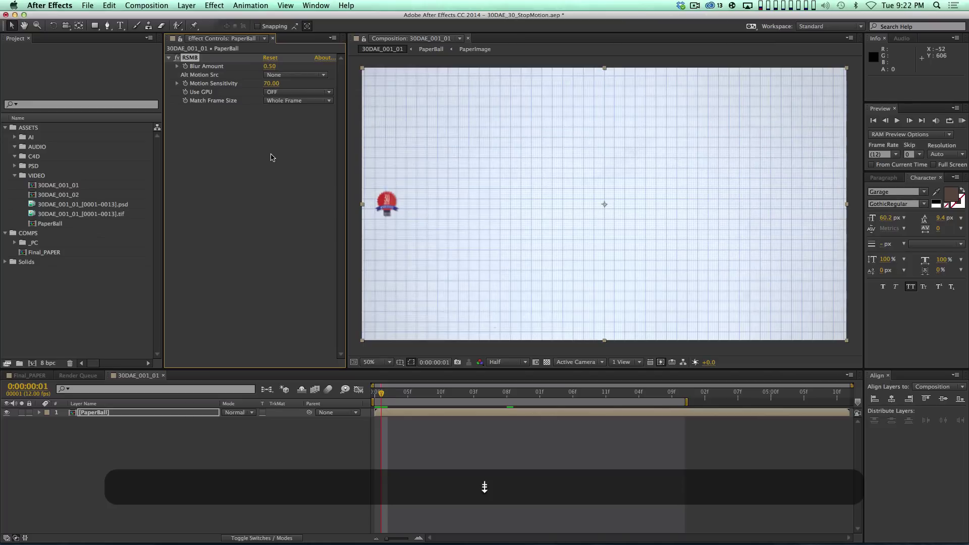
{"action": "key", "text": "Page_Down"}
{"action": "key", "text": "Page_Down"}
{"action": "key", "text": "shift+Page_Down"}
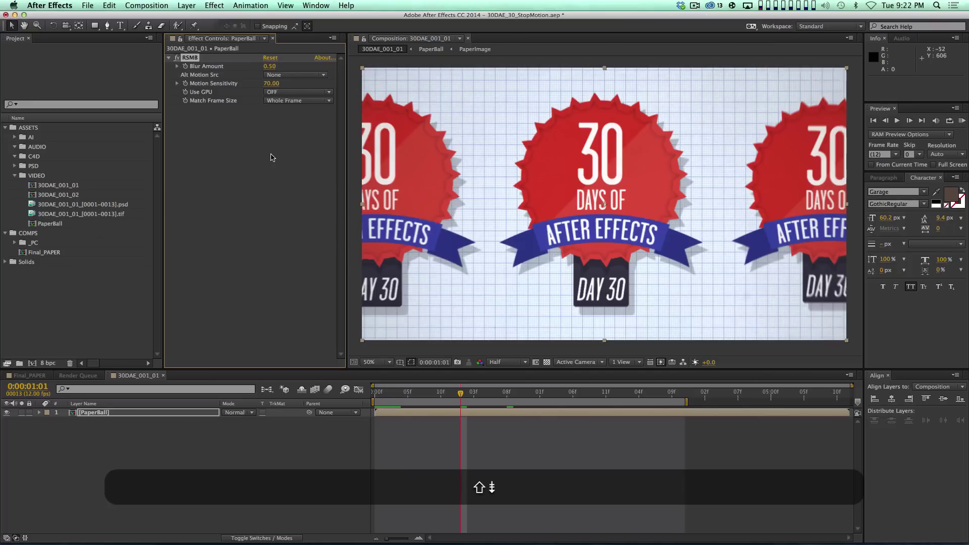
{"action": "key", "text": "Page_Down"}
{"action": "key", "text": "Page_Down"}
{"action": "key", "text": "Page_Down"}
{"action": "key", "text": "Page_Down"}
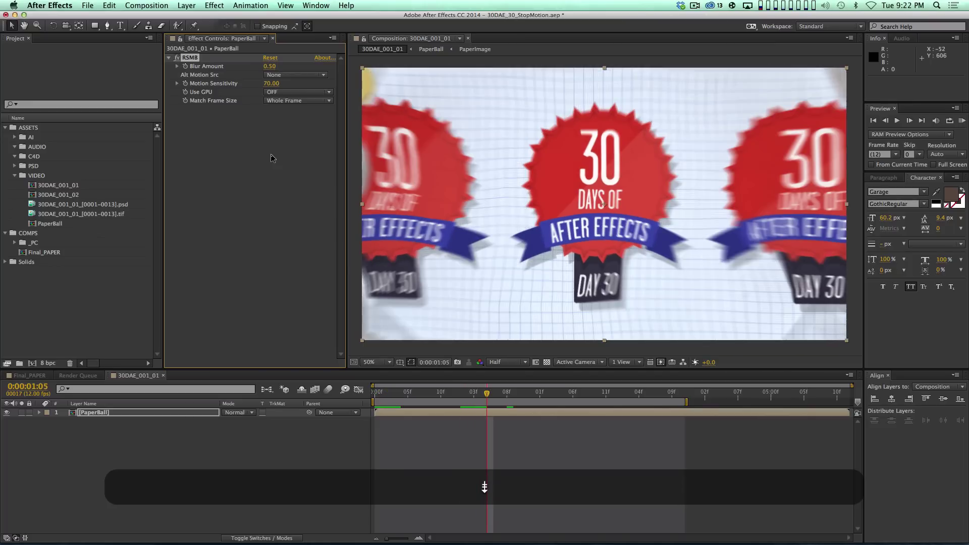
{"action": "key", "text": "Page_Down"}
{"action": "key", "text": "Page_Down"}
{"action": "key", "text": "Page_Down"}
{"action": "key", "text": "Page_Down"}
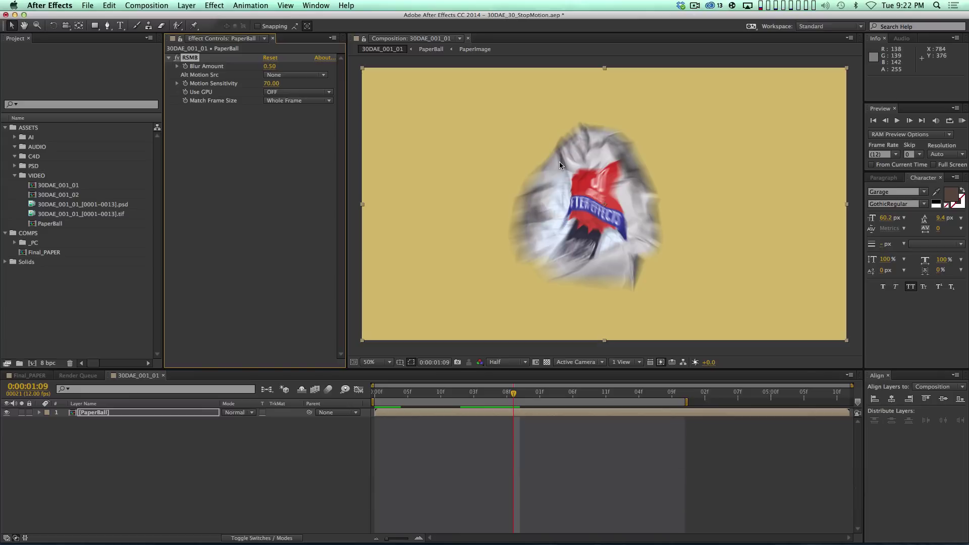
{"action": "key", "text": "Page_Down"}
{"action": "key", "text": "Page_Down"}
{"action": "key", "text": "Page_Down"}
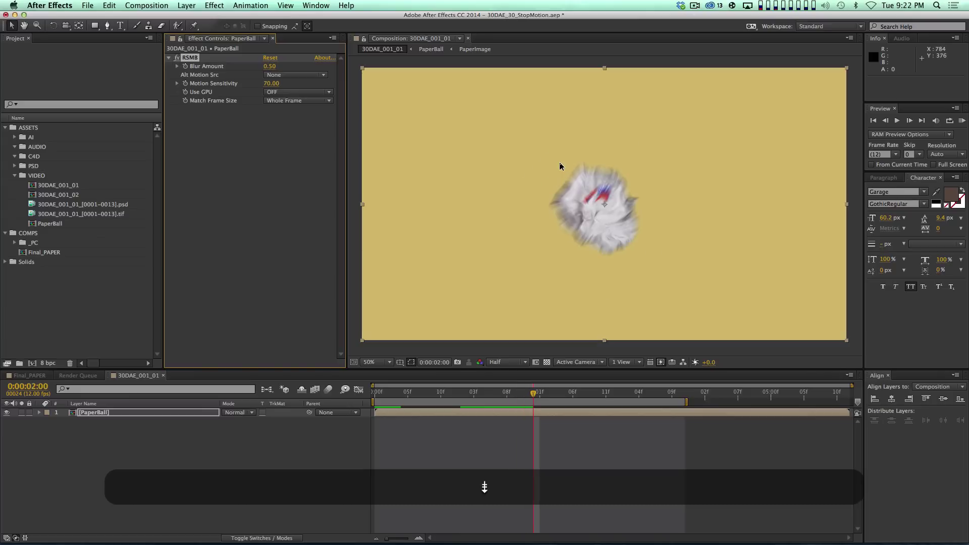
{"action": "key", "text": "Page_Up"}
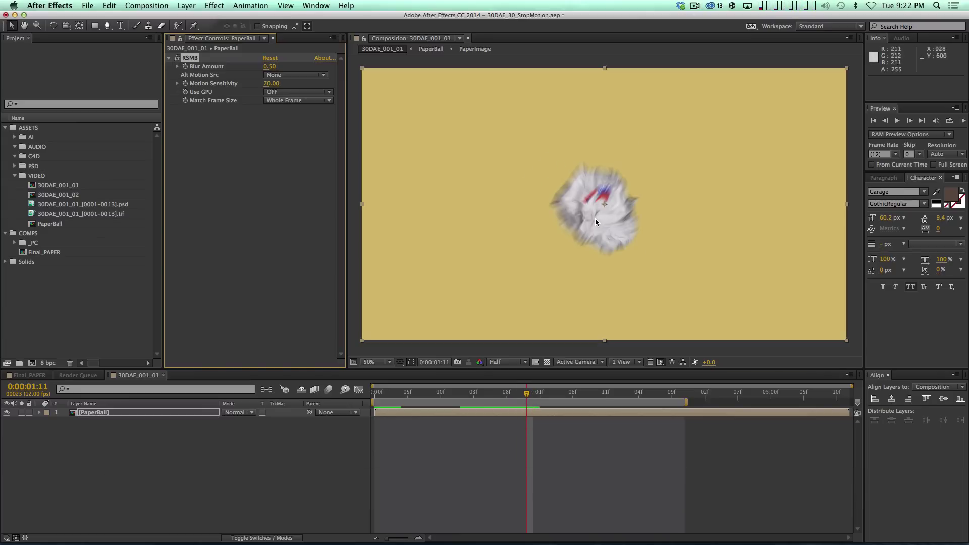
Step: Play the motion-blurred animation from the start to check the blur in motion
{"action": "key", "text": "Home"}
{"action": "key", "text": "space"}
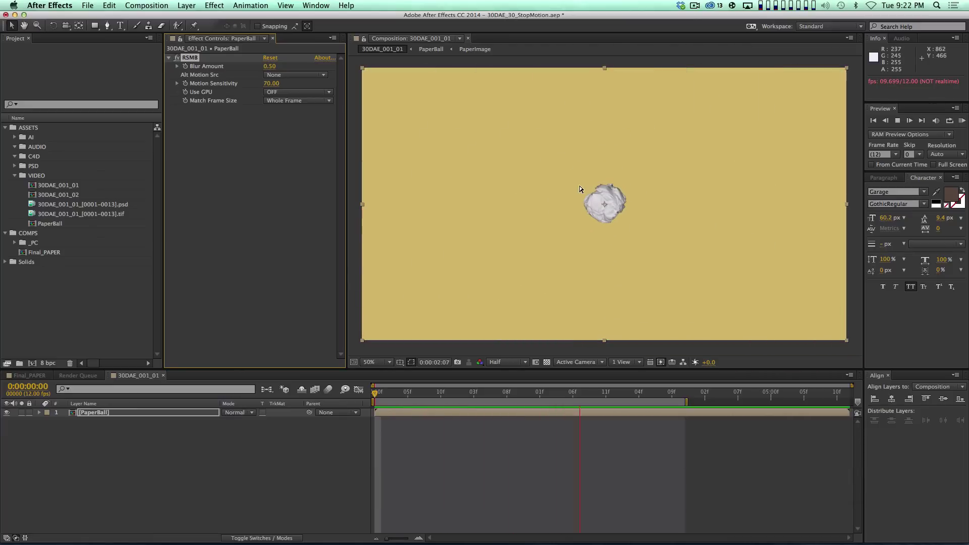
{"action": "key", "text": "space"}
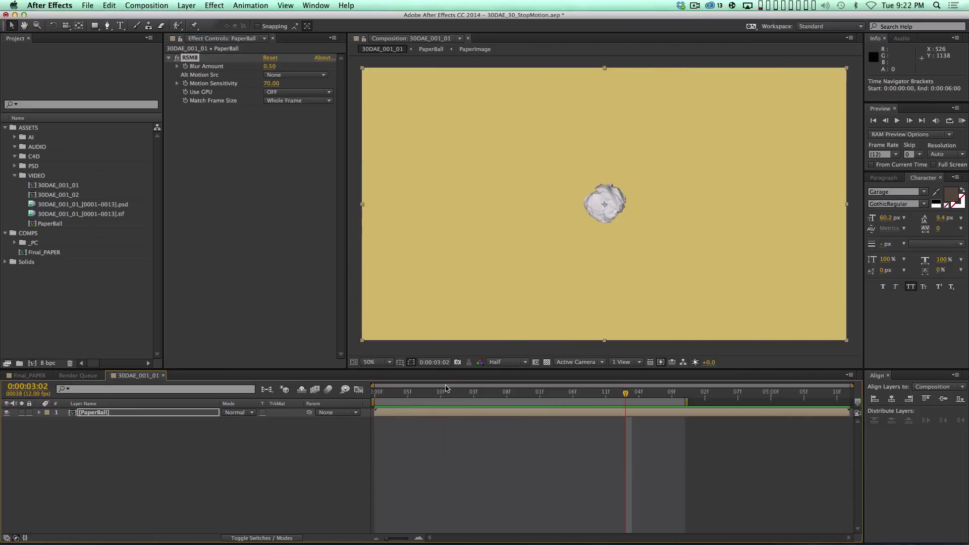
Step: Set the RSMB Blur Amount to 0.10 while viewing frame 0:00:01:08, and start a RAM preview
{"action": "left_click_drag", "start_coordinate": [443, 395], "coordinate": [504, 397]}
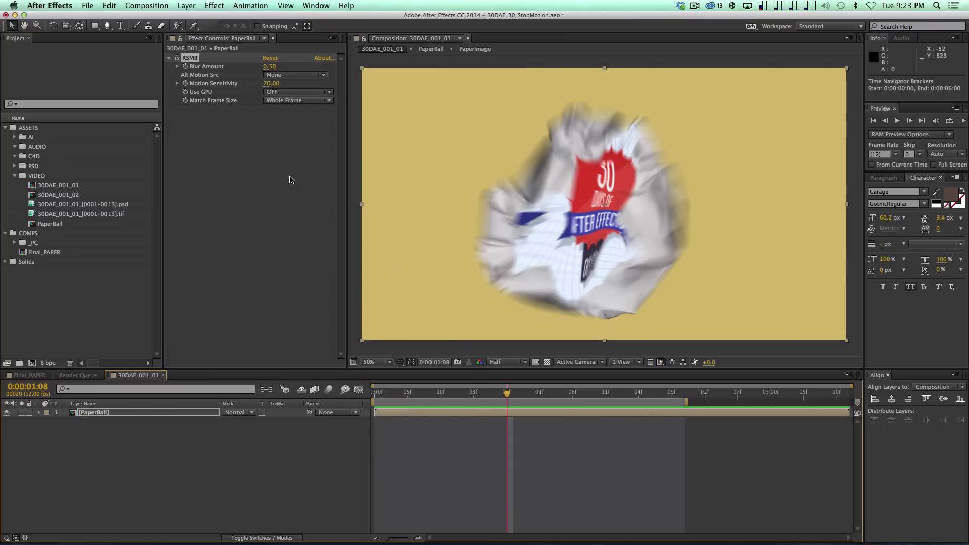
{"action": "left_click", "coordinate": [277, 71]}
{"action": "type", "text": ".1"}
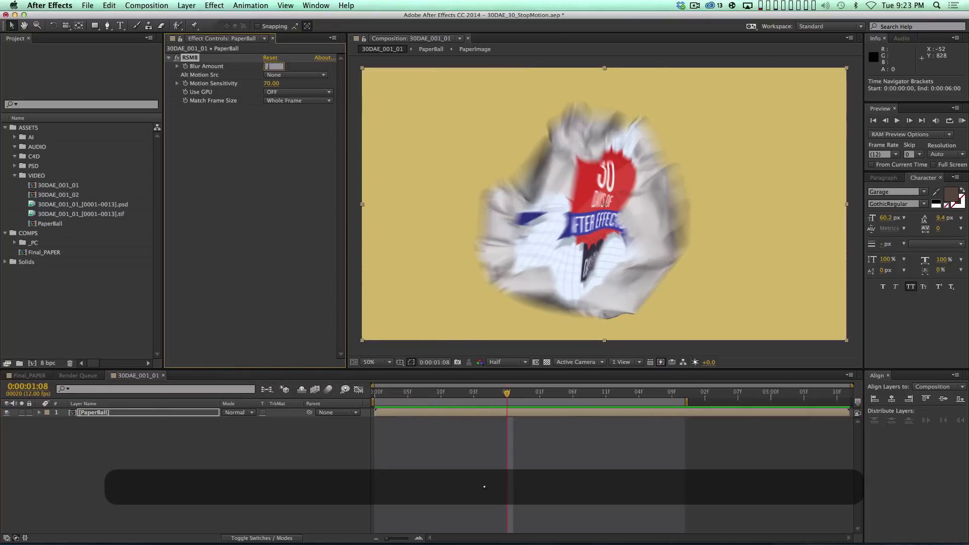
{"action": "key", "text": "Return"}
{"action": "left_click", "coordinate": [466, 420]}
{"action": "key", "text": "KP_0"}
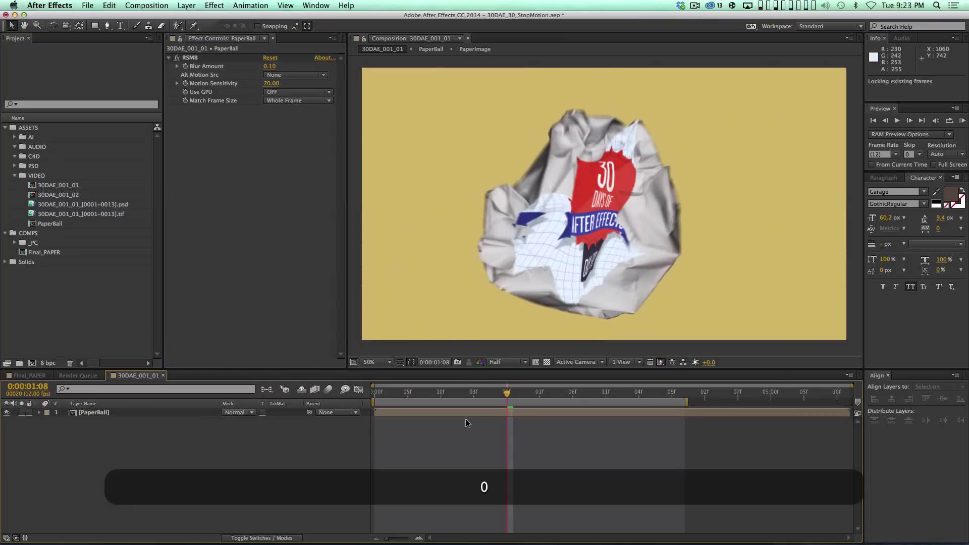
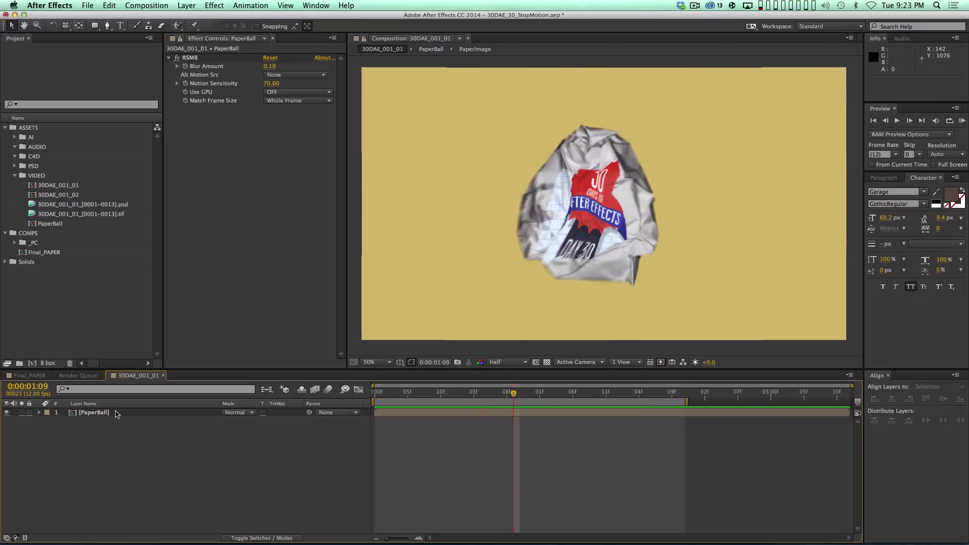
Step: Inside the PaperBall comp, apply Levels to the 30DAE_001_01_[0001-0013].psd layer with Input White 234, Gamma 0.99 and Output Black 163
{"action": "double_click", "coordinate": [93, 412]}
{"action": "left_click", "coordinate": [127, 438]}
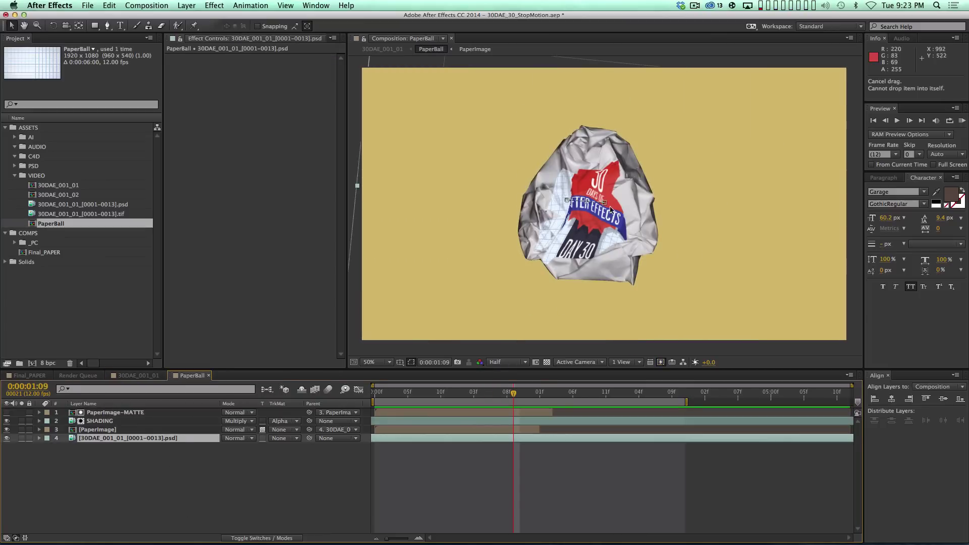
{"action": "left_click", "coordinate": [214, 5]}
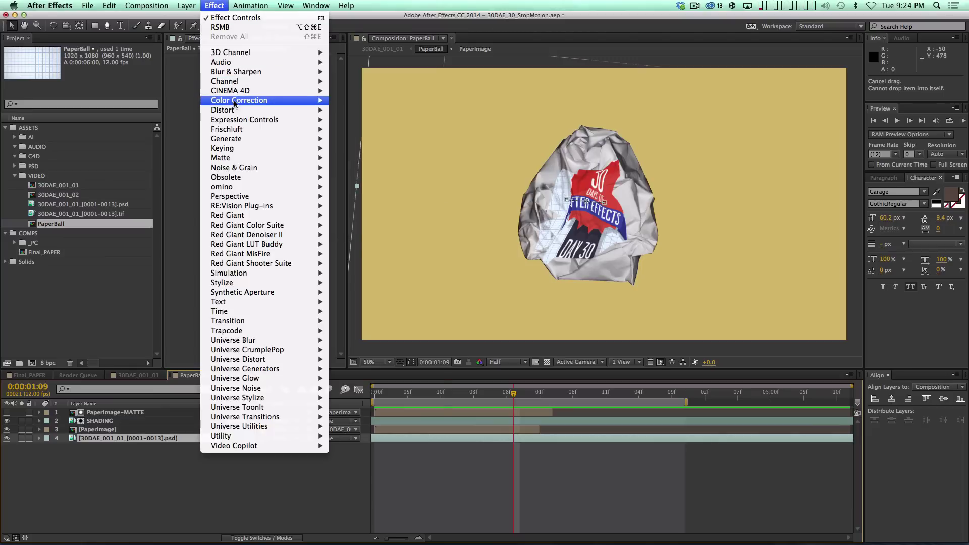
{"action": "mouse_move", "coordinate": [238, 101]}
{"action": "left_click", "coordinate": [350, 330]}
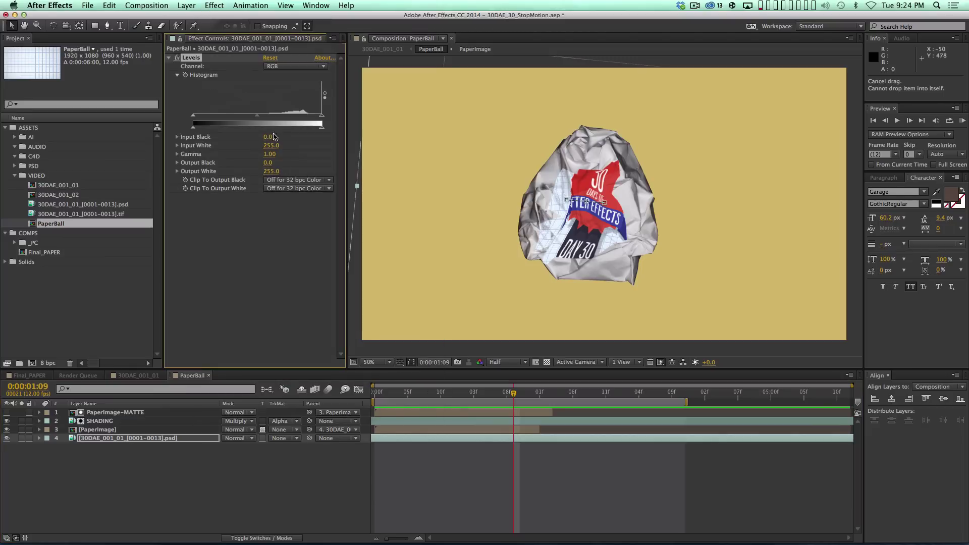
{"action": "left_click_drag", "start_coordinate": [321, 119], "coordinate": [310, 118]}
{"action": "left_click_drag", "start_coordinate": [192, 130], "coordinate": [257, 118]}
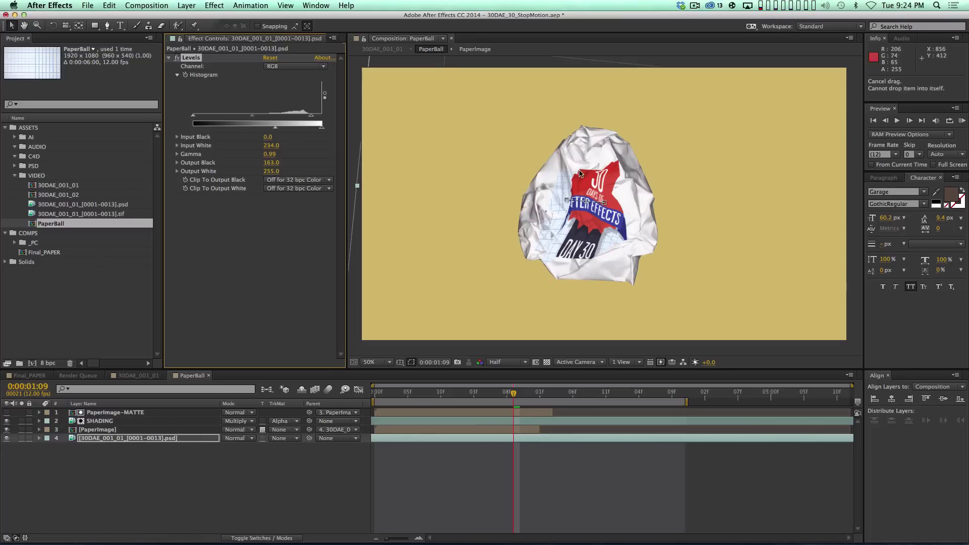
Step: Try a Mask Feather of 201 pixels on the PaperImage layer's Mask 1 and play the crumpling animation
{"action": "left_click", "coordinate": [148, 428]}
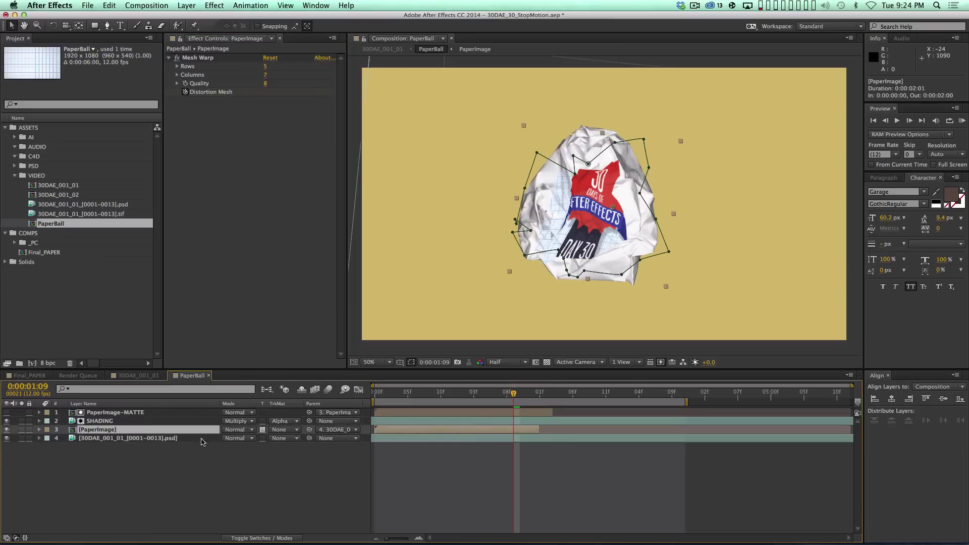
{"action": "key", "text": "f"}
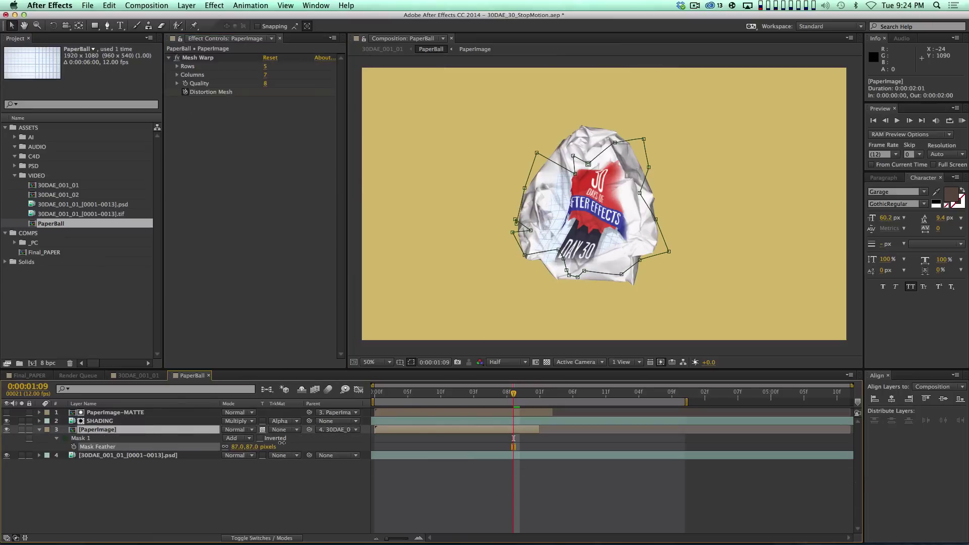
{"action": "left_click_drag", "start_coordinate": [282, 443], "coordinate": [295, 404]}
{"action": "key", "text": "space"}
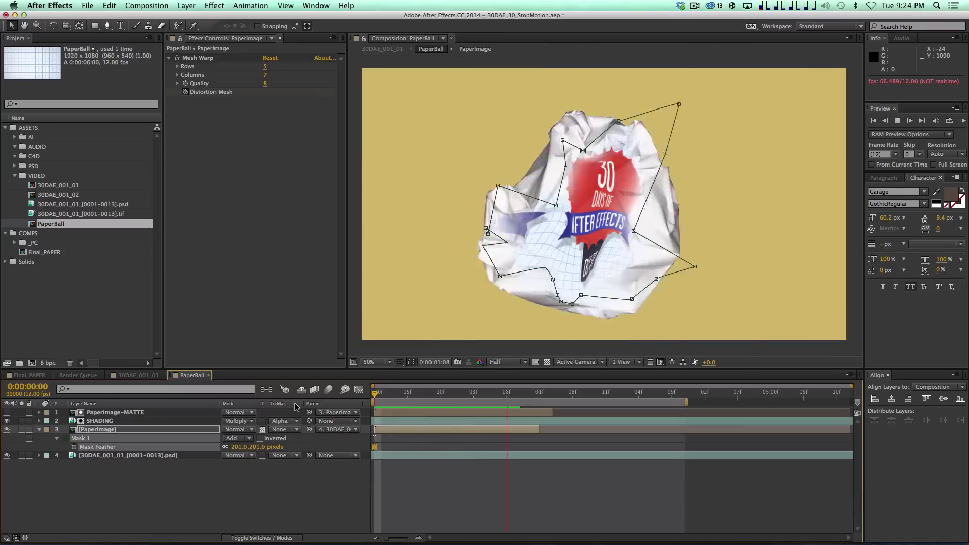
{"action": "key", "text": "space"}
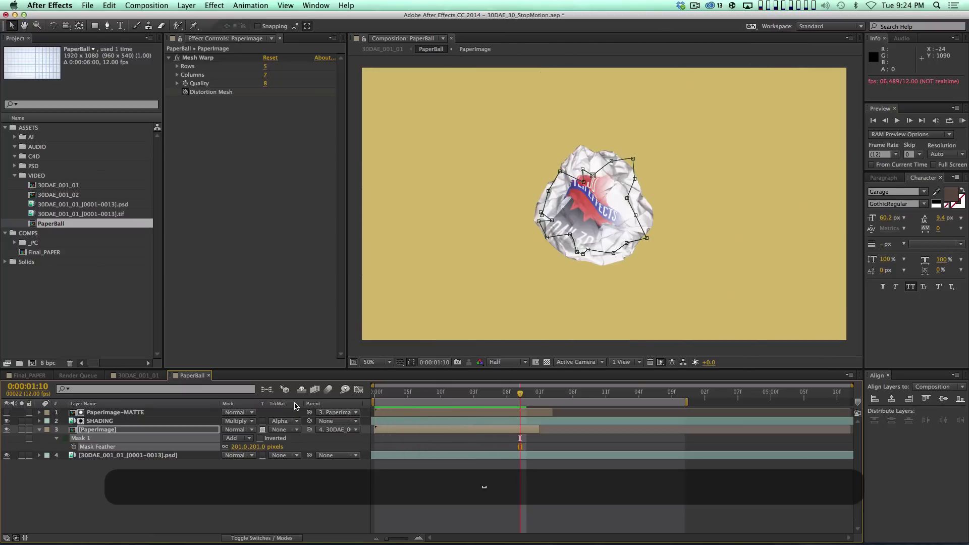
{"action": "left_click", "coordinate": [661, 406]}
{"action": "key", "text": "space"}
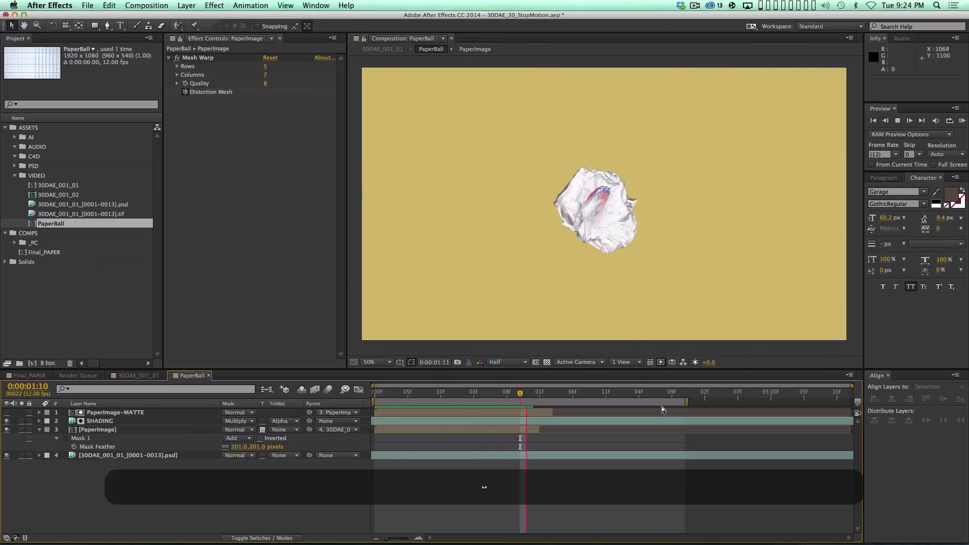
Step: Run a RAM preview of the 30DAE_001_01 comp to check the brightened paper with motion blur
{"action": "left_click", "coordinate": [139, 375]}
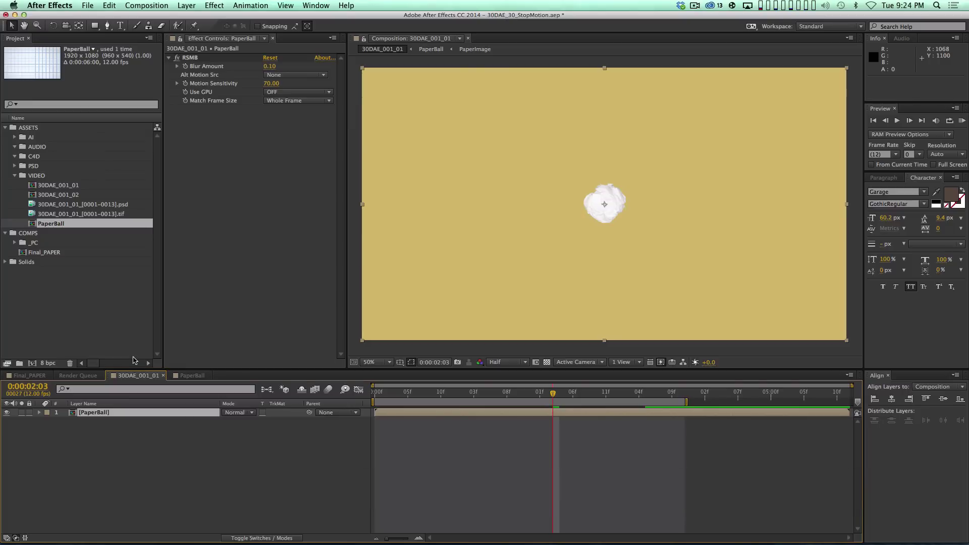
{"action": "key", "text": "0"}
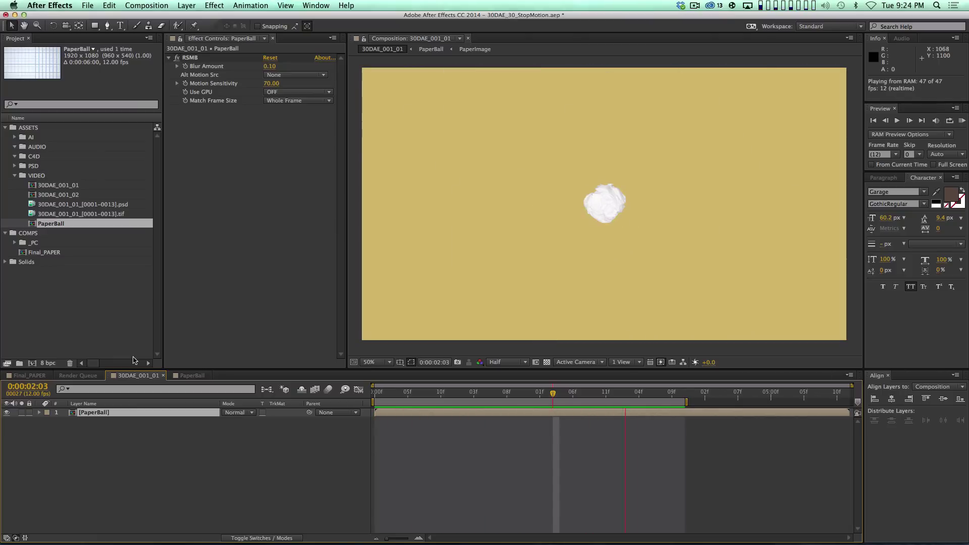
{"action": "key", "text": "space"}
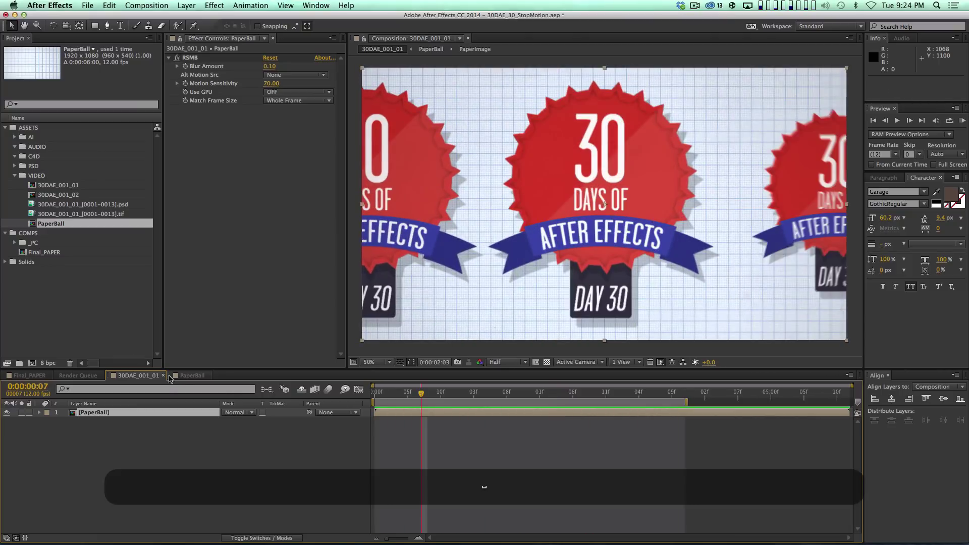
Step: Reopen the PaperBall comp and set the Mask Feather of the PaperImage layer's Mask 1 to 0 pixels
{"action": "double_click", "coordinate": [103, 413]}
{"action": "left_click", "coordinate": [123, 430]}
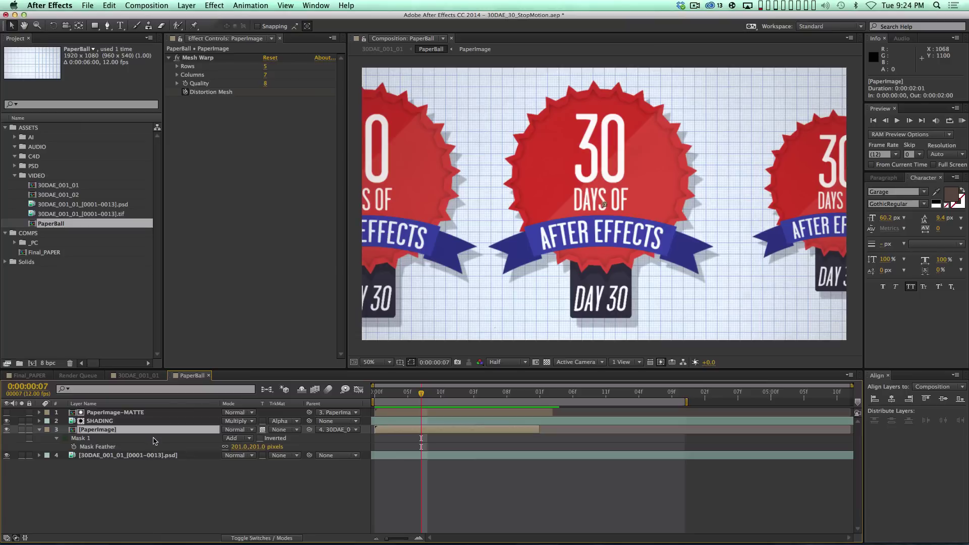
{"action": "left_click", "coordinate": [143, 438]}
{"action": "key", "text": "f"}
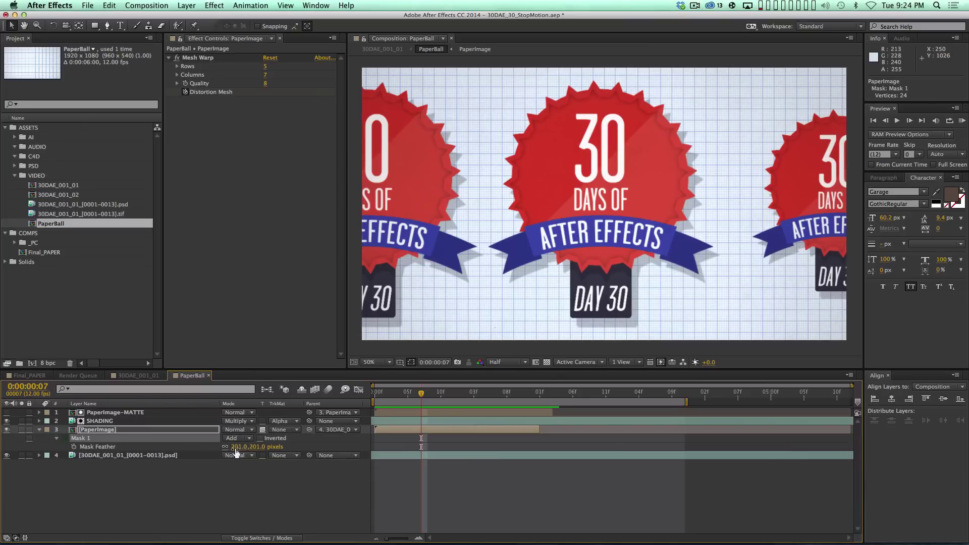
{"action": "type", "text": "0"}
{"action": "key", "text": "Return"}
Step: Extend the end of the PaperImage-MATTE layer well past 0:00:02:02 so the shading matte covers the fully crumpled ball
{"action": "left_click", "coordinate": [620, 393]}
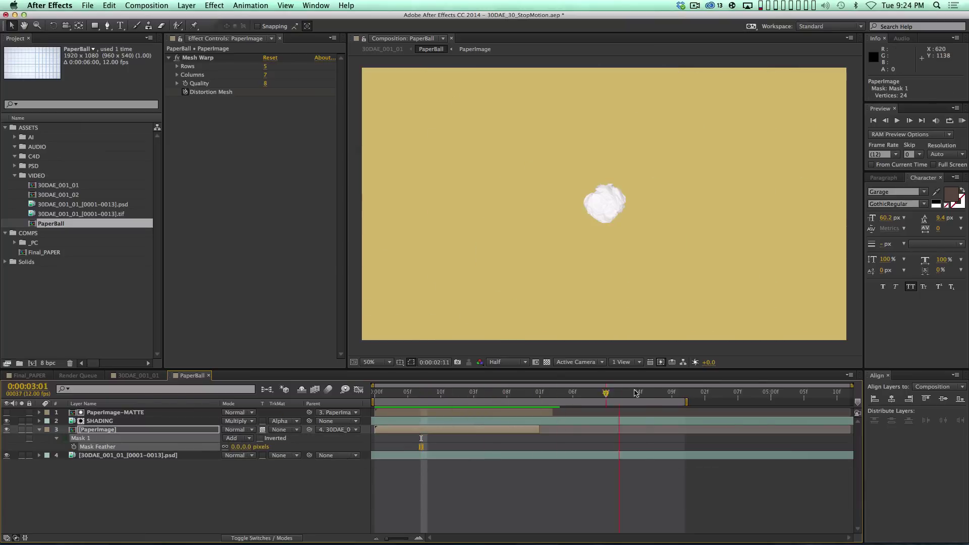
{"action": "left_click_drag", "start_coordinate": [542, 394], "coordinate": [550, 395]}
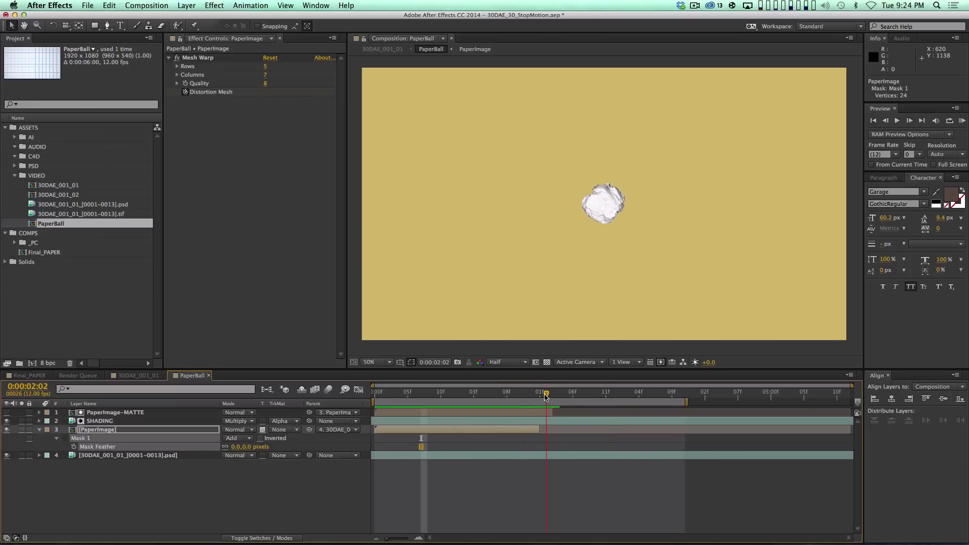
{"action": "key", "text": "super+v"}
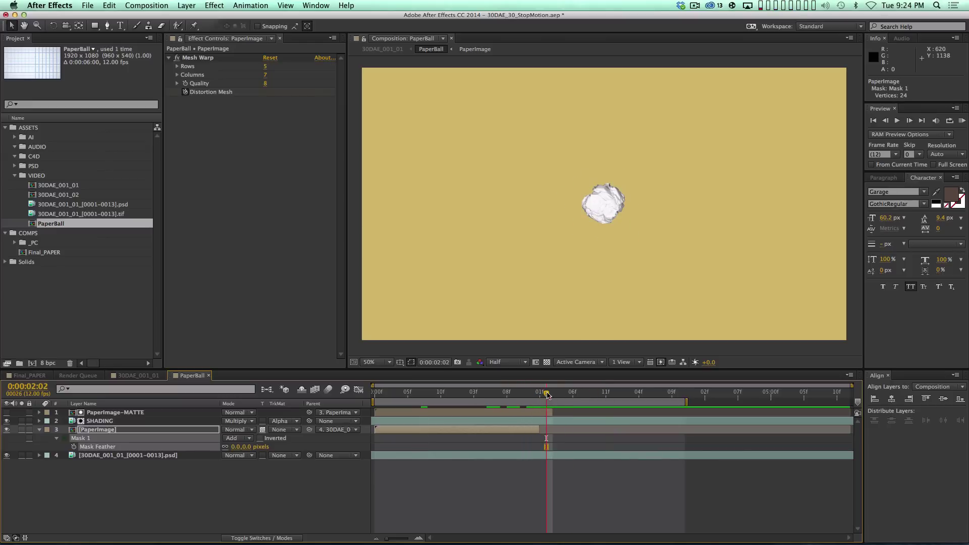
{"action": "left_click_drag", "start_coordinate": [548, 394], "coordinate": [566, 393]}
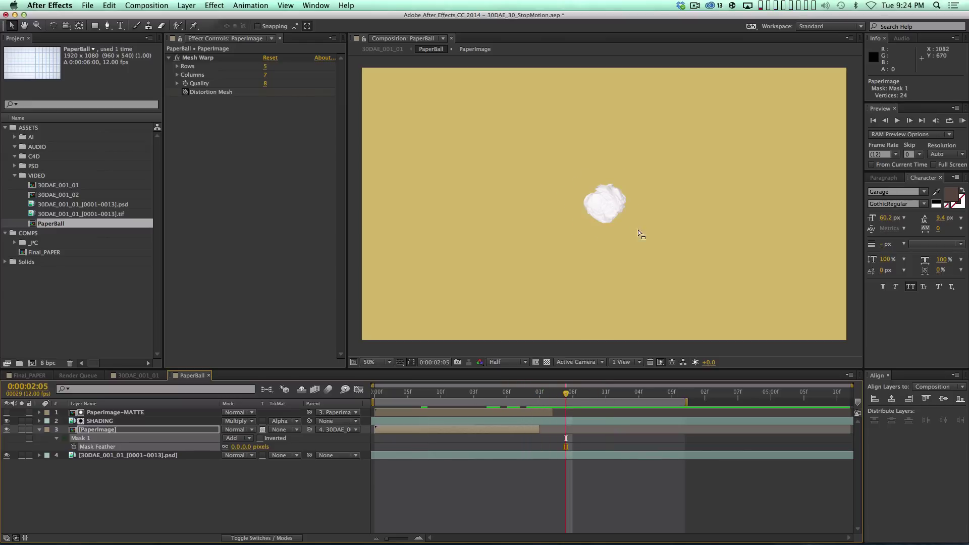
{"action": "left_click", "coordinate": [526, 394]}
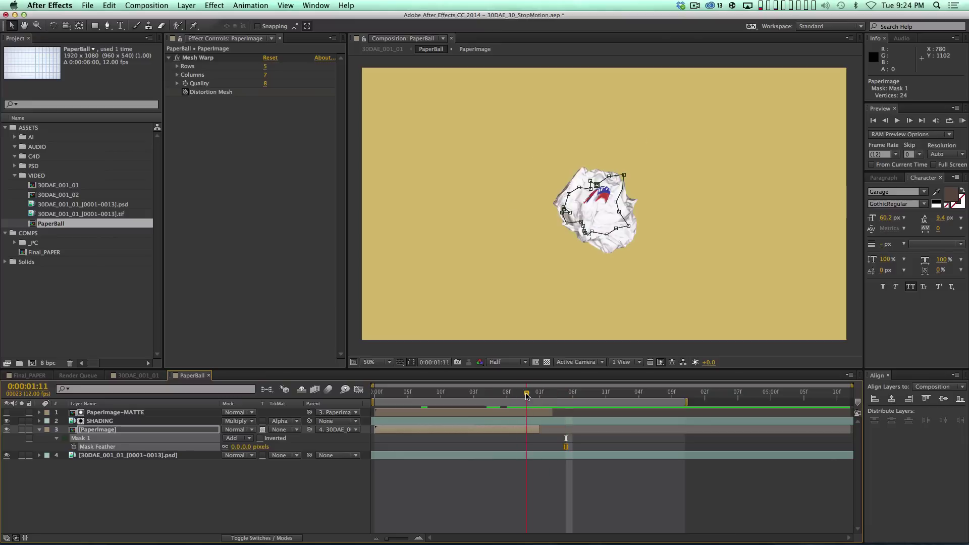
{"action": "left_click", "coordinate": [116, 423]}
{"action": "left_click", "coordinate": [549, 413]}
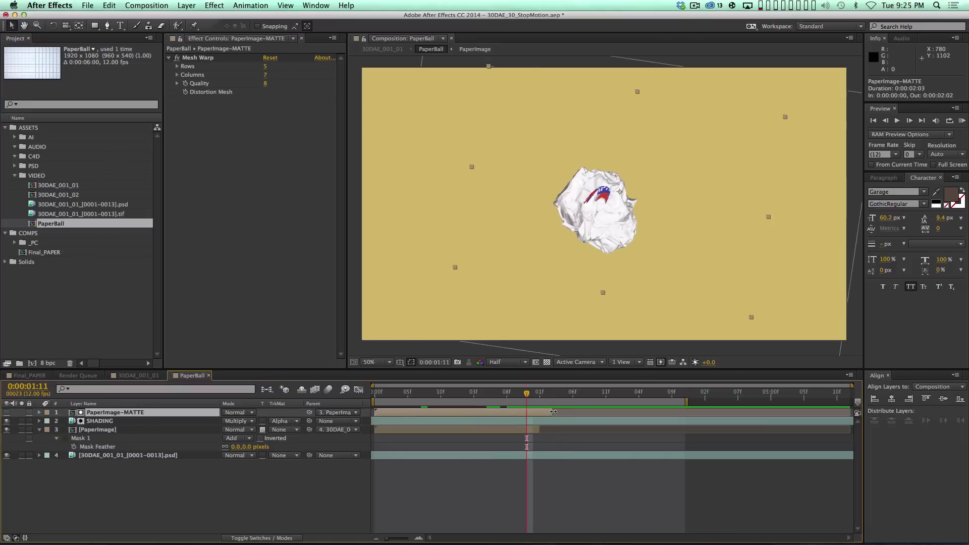
{"action": "left_click_drag", "start_coordinate": [556, 394], "coordinate": [771, 394]}
Step: Close the PaperBall comp and run a RAM preview of 30DAE_001_01 to check the shading on the crumpled ball
{"action": "key", "text": "super+w"}
{"action": "key", "text": "0"}
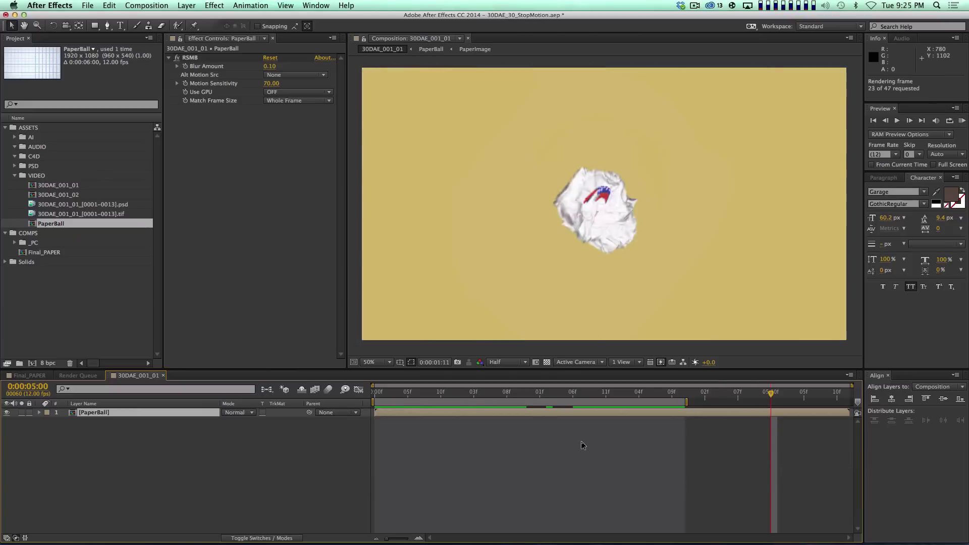
{"action": "key", "text": "space"}
Step: At 0:00:02:05, separate the PaperBall layer's Position dimensions and set a starting keyframe on Y Position
{"action": "left_click_drag", "start_coordinate": [411, 386], "coordinate": [560, 393]}
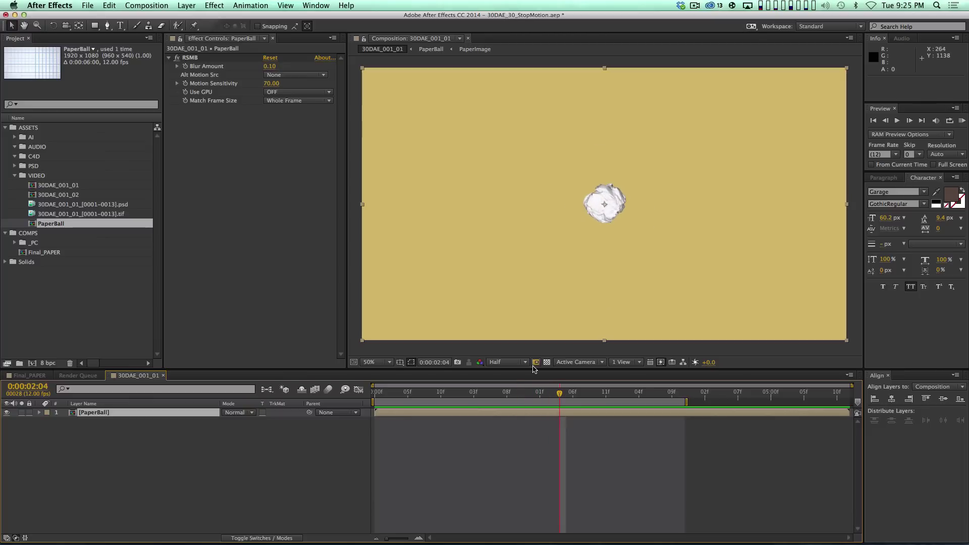
{"action": "key", "text": "Page_Down"}
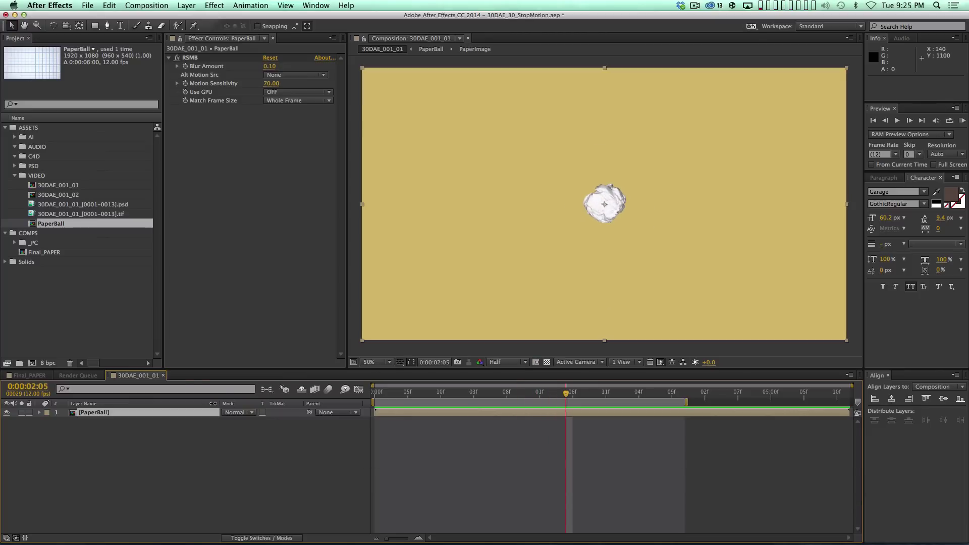
{"action": "key", "text": "p"}
{"action": "right_click", "coordinate": [95, 422]}
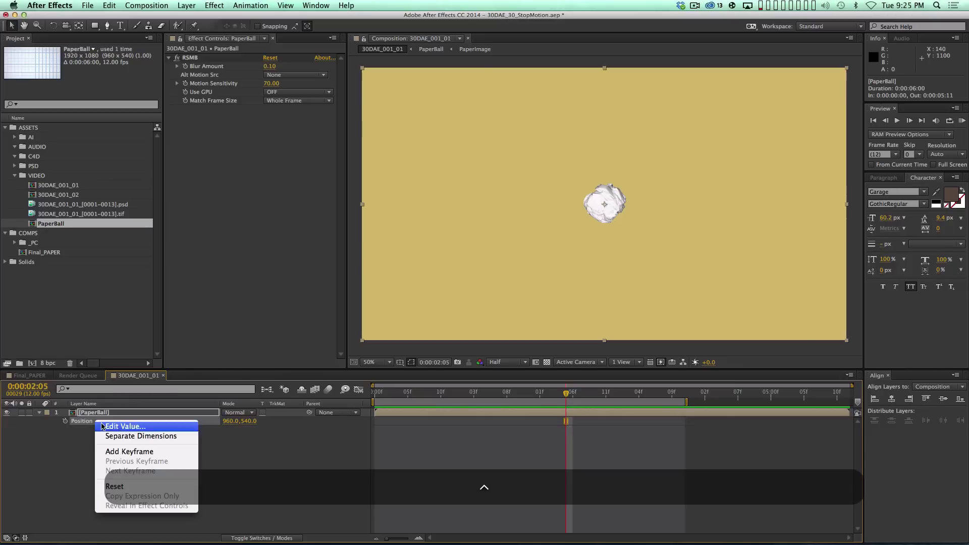
{"action": "left_click", "coordinate": [113, 438]}
{"action": "left_click", "coordinate": [65, 430]}
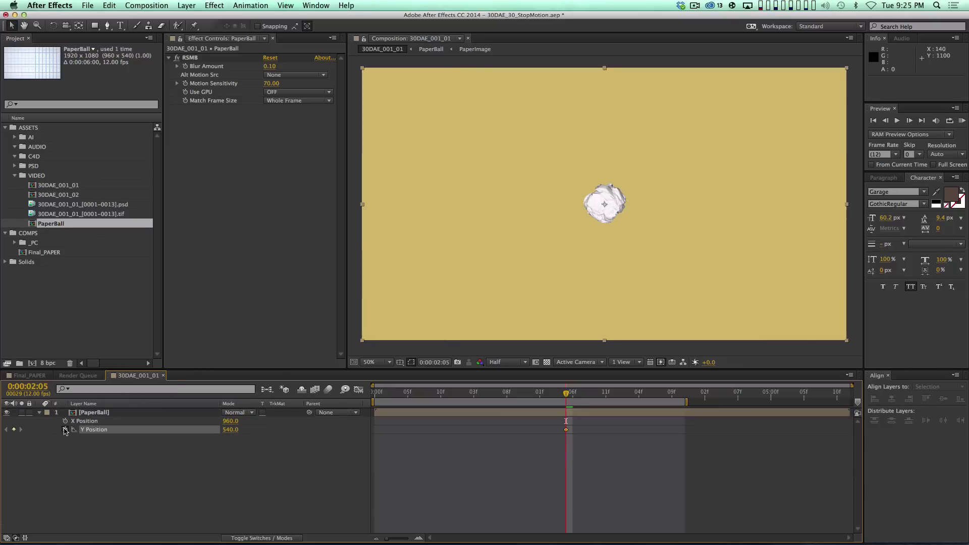
Step: Add a Y Position keyframe of 544 at 0:00:02:08 for a slight dip of the ball
{"action": "key", "text": "Page_Down"}
{"action": "key", "text": "Page_Down"}
{"action": "key", "text": "Page_Down"}
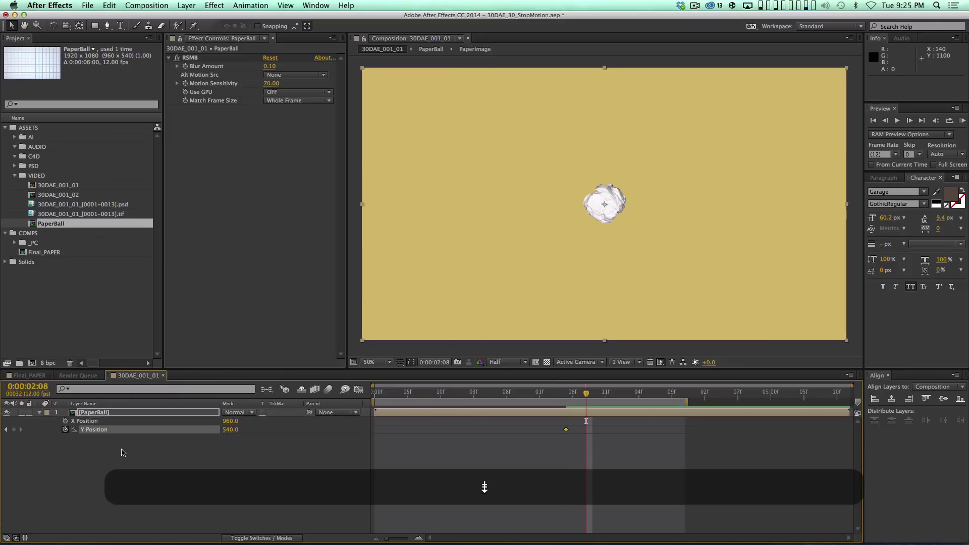
{"action": "key", "text": "Page_Up"}
{"action": "key", "text": "Page_Down"}
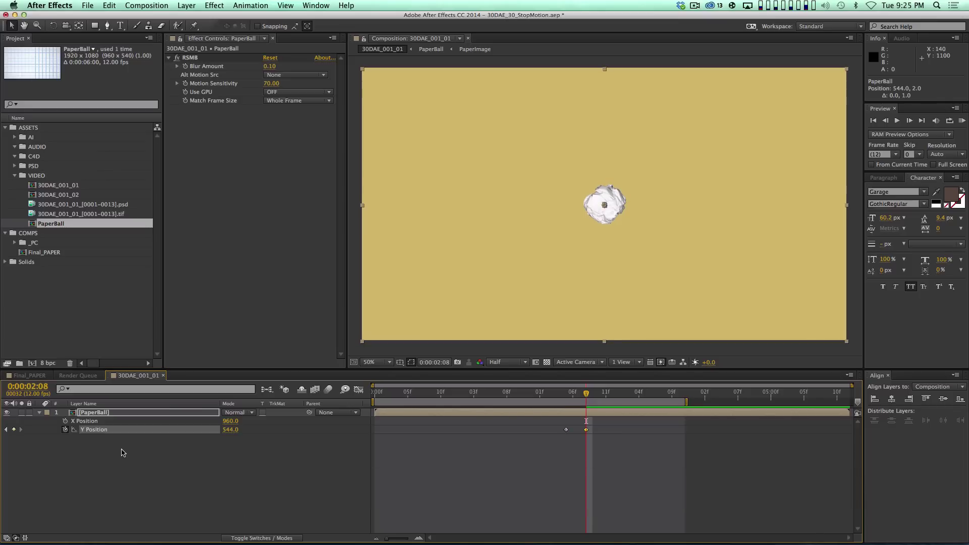
Step: Raise the ball at 0:00:03:04 with a Y Position keyframe of 327
{"action": "key", "text": "shift"}
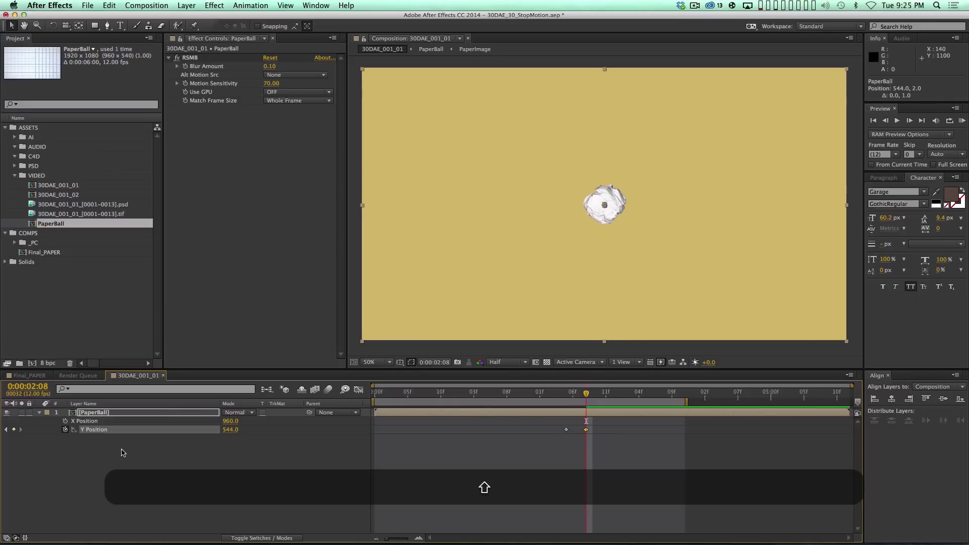
{"action": "key", "text": "Page_Down"}
{"action": "key", "text": "Page_Down"}
{"action": "key", "text": "Page_Down"}
{"action": "key", "text": "Page_Down"}
{"action": "key", "text": "Page_Down"}
{"action": "key", "text": "Page_Down"}
{"action": "key", "text": "Page_Down"}
{"action": "key", "text": "Page_Down"}
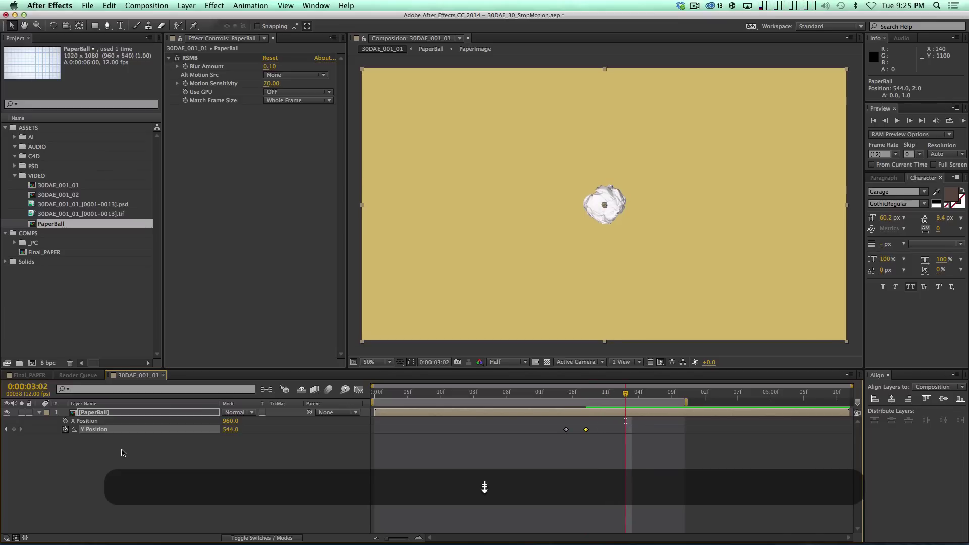
{"action": "key", "text": "shift"}
{"action": "left_click_drag", "start_coordinate": [230, 429], "coordinate": [213, 427]}
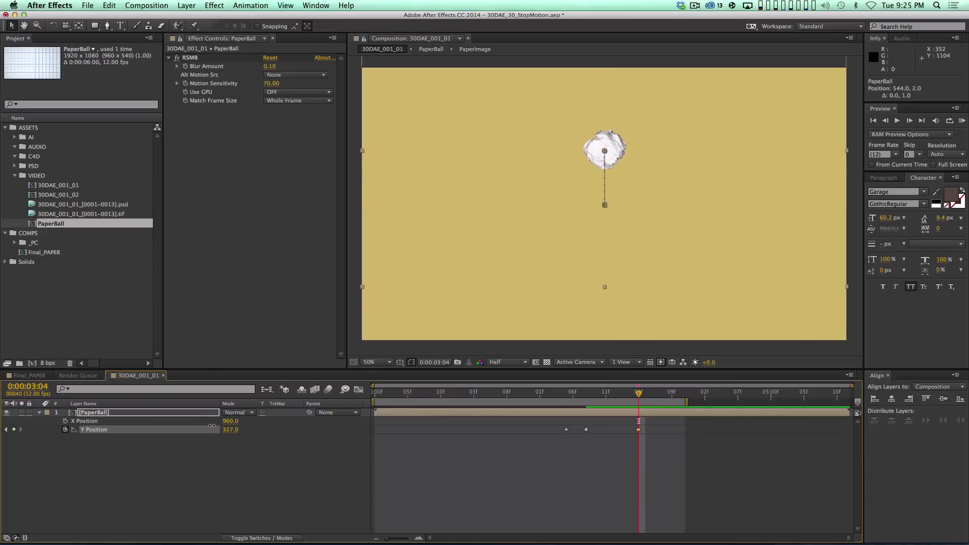
Step: At 0:00:04:00, move the ball below the frame to a Y Position of about 1185
{"action": "key", "text": "shift"}
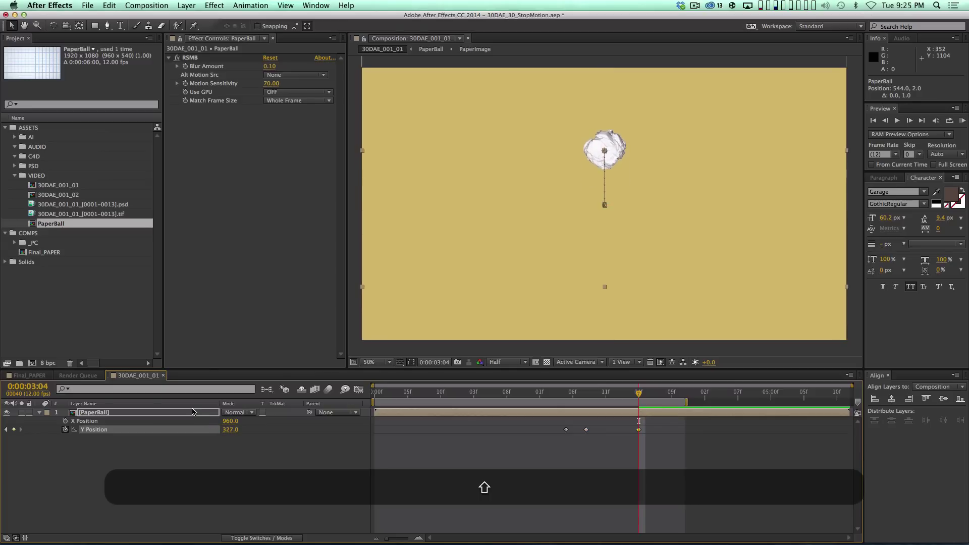
{"action": "key", "text": "shift+Page_Down"}
{"action": "key", "text": "Page_Up"}
{"action": "key", "text": "Page_Up"}
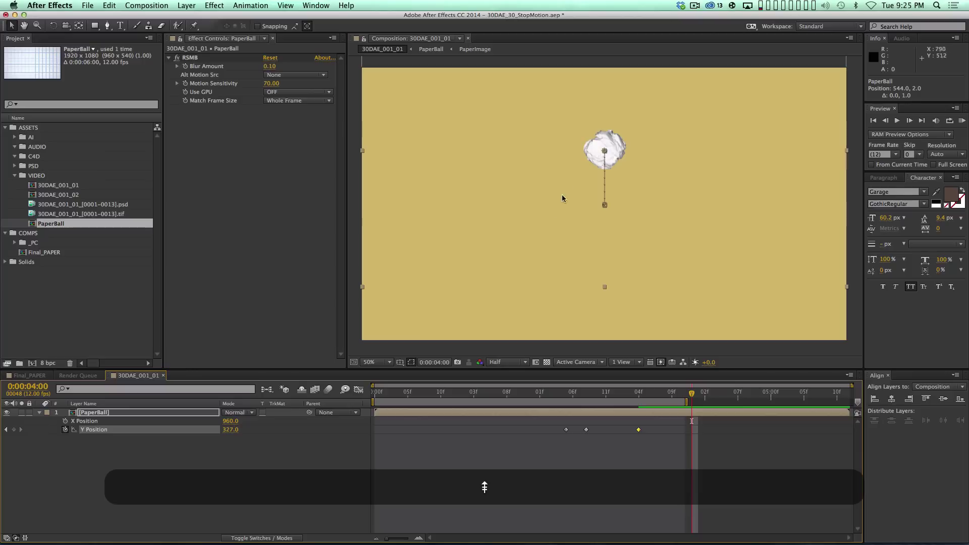
{"action": "left_click_drag", "start_coordinate": [603, 151], "coordinate": [602, 338]}
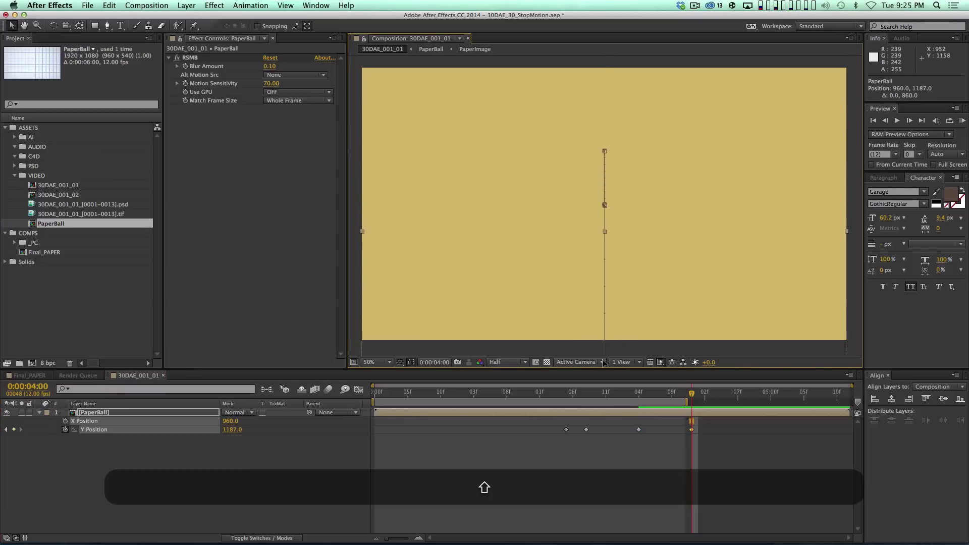
Step: Apply Easy Ease to all the Y Position keyframes and show their curve fitted to view in the Graph Editor
{"action": "left_click_drag", "start_coordinate": [525, 427], "coordinate": [649, 447]}
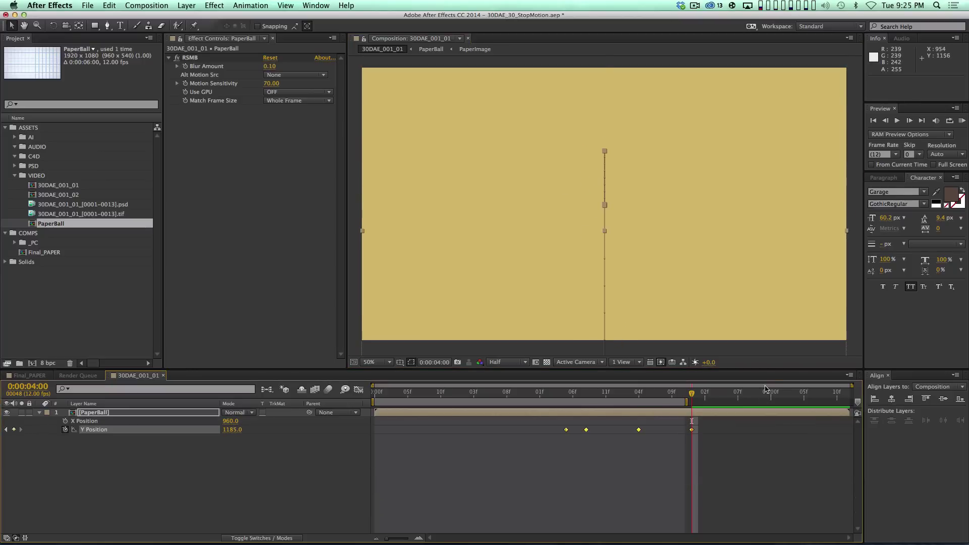
{"action": "key", "text": "F9"}
{"action": "left_click", "coordinate": [358, 389]}
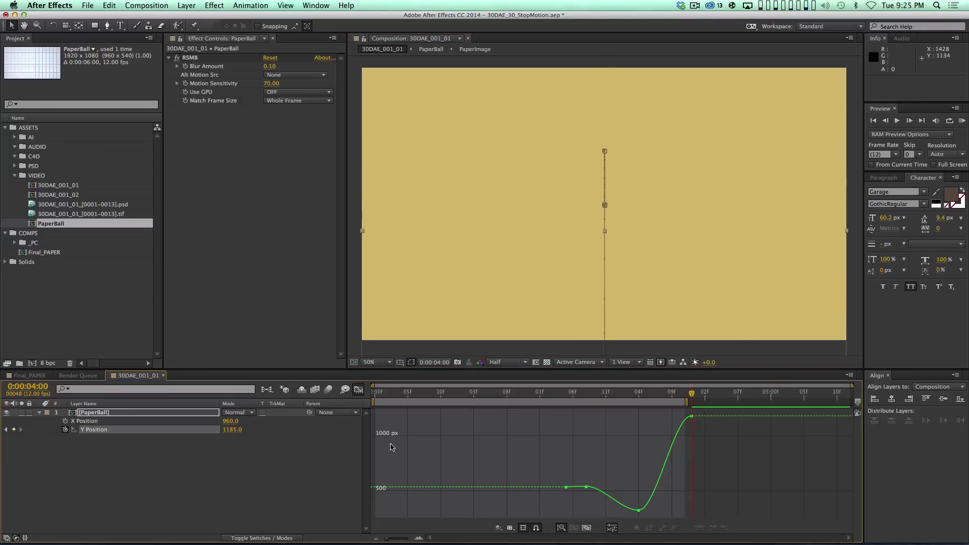
{"action": "left_click", "coordinate": [586, 527]}
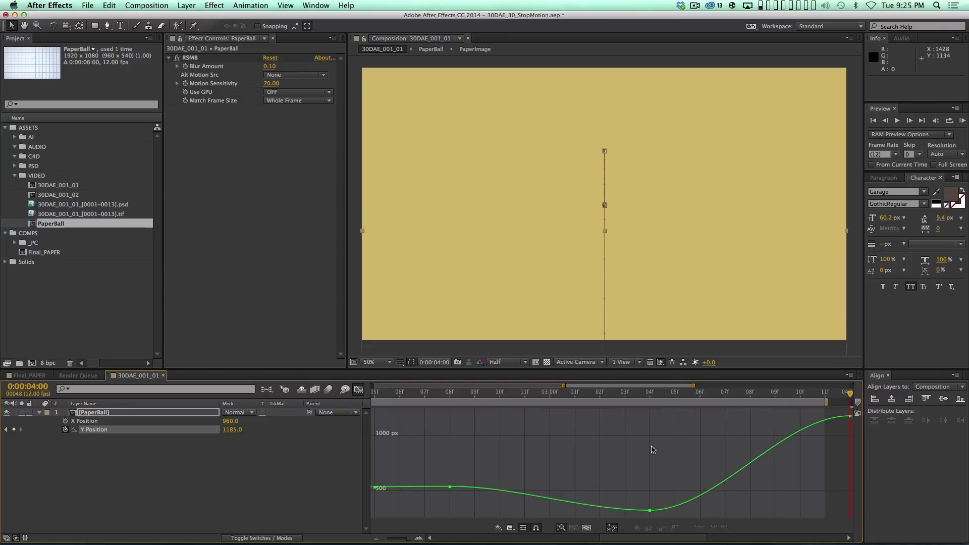
Step: Reshape the Y Position curve with longer handles around the peak at 0:00:03:04 and a steep, accelerating approach to the last keyframe
{"action": "key", "text": "minus"}
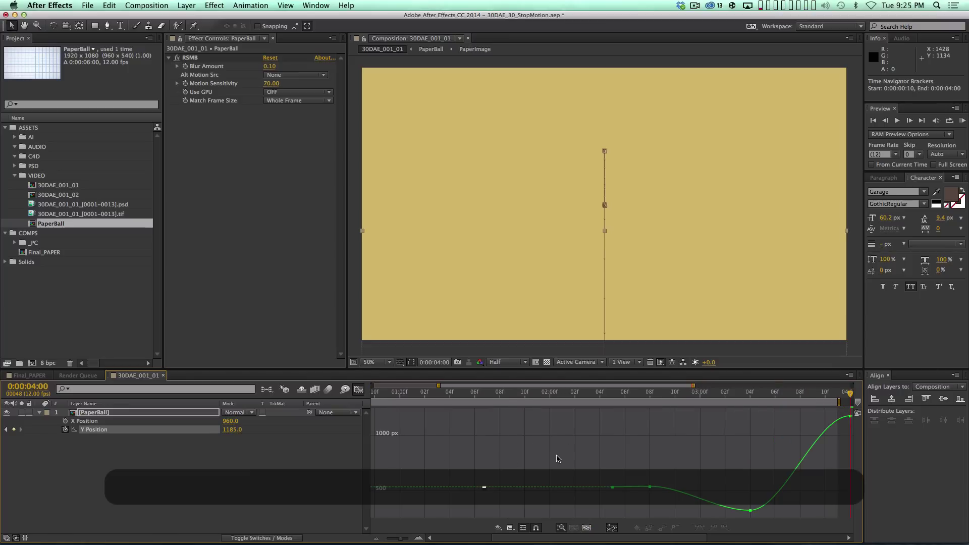
{"action": "left_click_drag", "start_coordinate": [734, 457], "coordinate": [612, 444]}
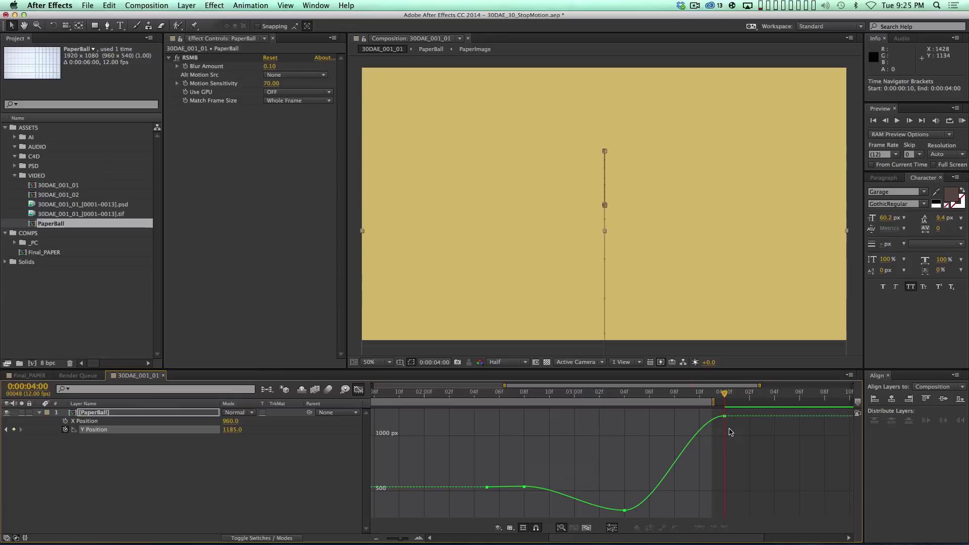
{"action": "mouse_move", "coordinate": [726, 418]}
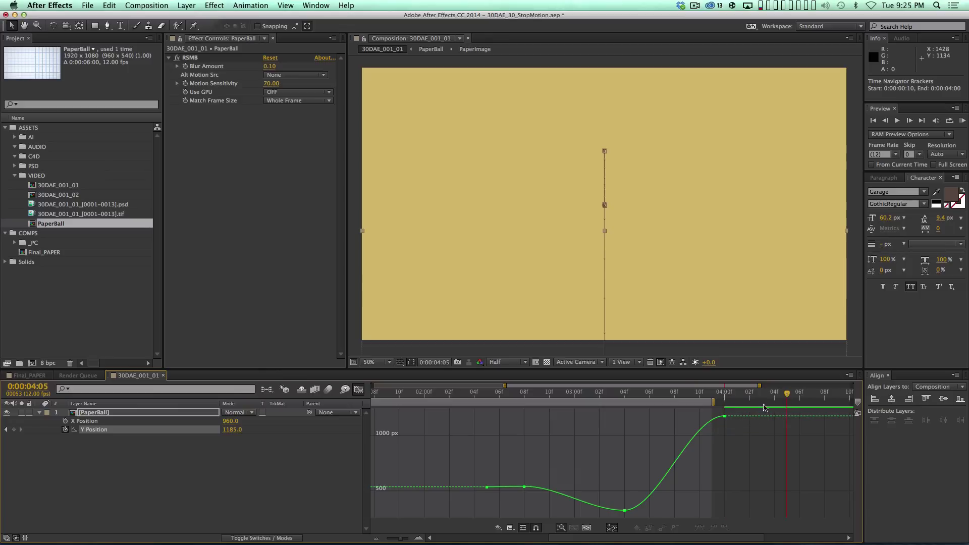
{"action": "left_click_drag", "start_coordinate": [755, 452], "coordinate": [721, 412]}
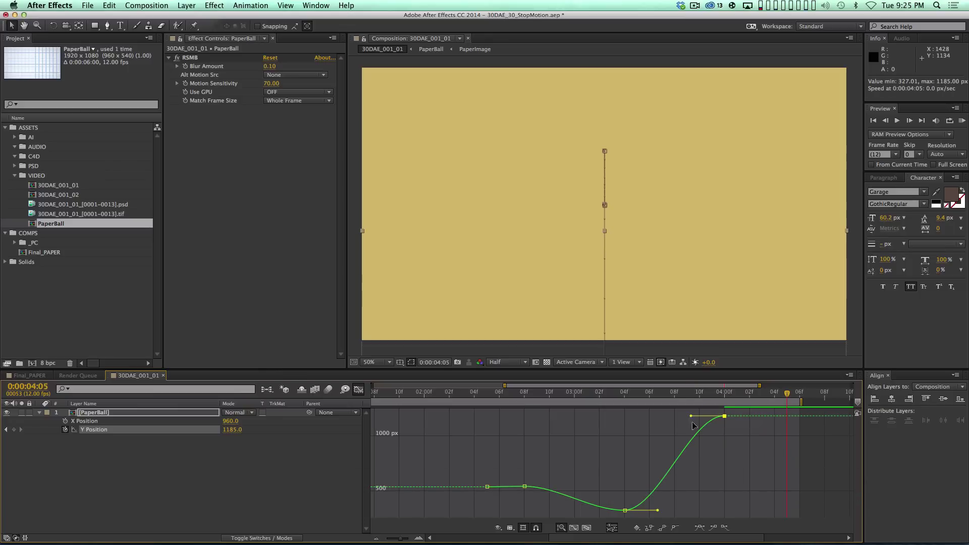
{"action": "left_click_drag", "start_coordinate": [659, 512], "coordinate": [666, 511]}
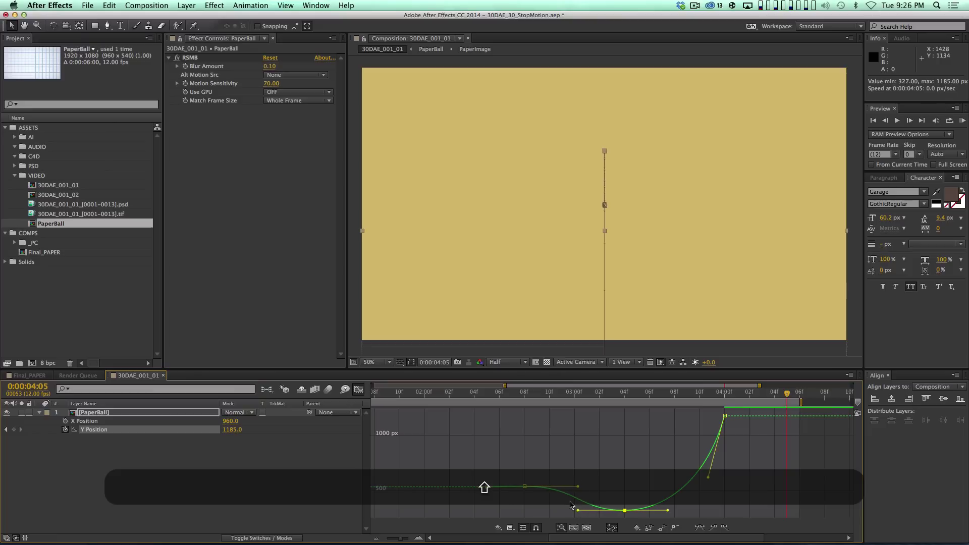
Step: Play back the ball's toss from about 0:00:02:03 to check the reshaped Y Position motion
{"action": "left_click", "coordinate": [488, 398]}
{"action": "key", "text": "space"}
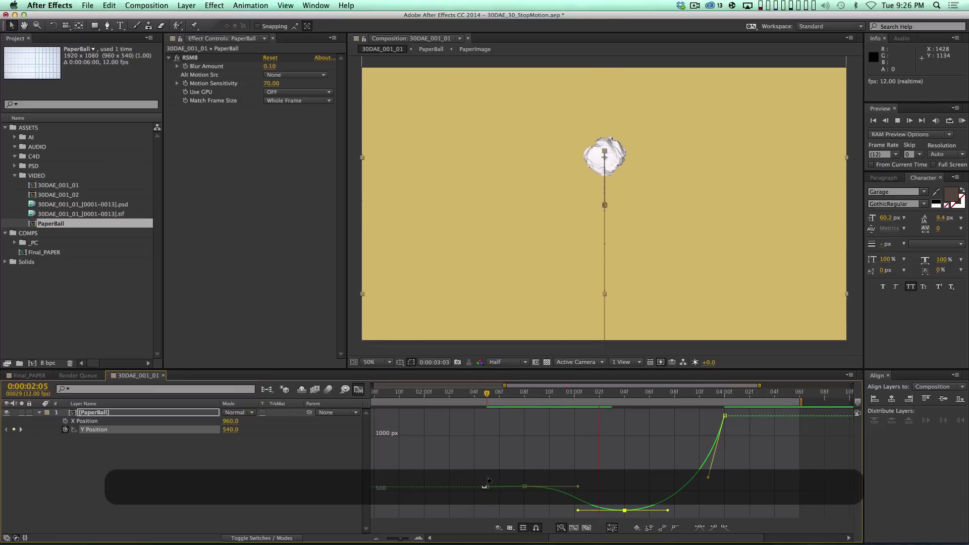
{"action": "left_click", "coordinate": [465, 404]}
{"action": "key", "text": "space"}
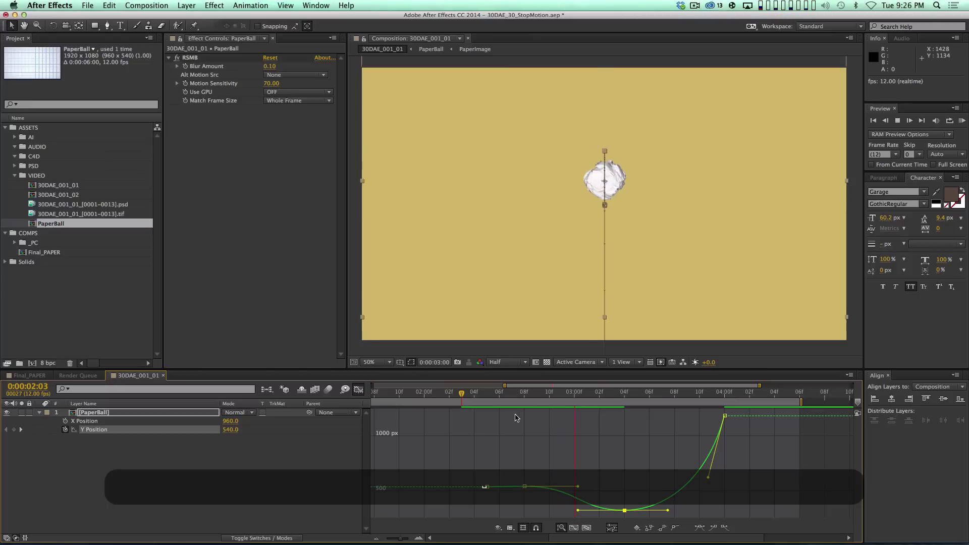
{"action": "key", "text": "space"}
Step: Deepen the dip at 0:00:02:08 by setting the Y Position to about 553
{"action": "left_click", "coordinate": [521, 390]}
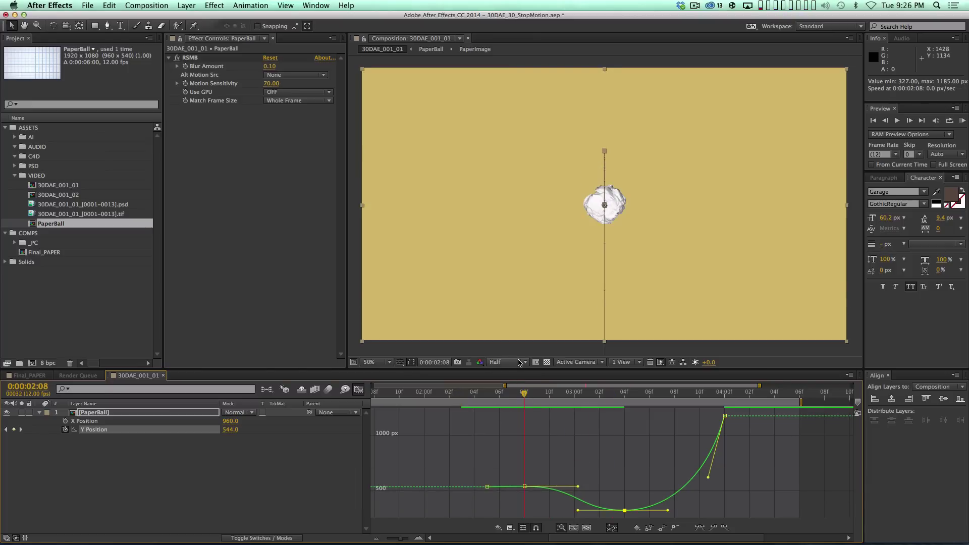
{"action": "key", "text": "equal"}
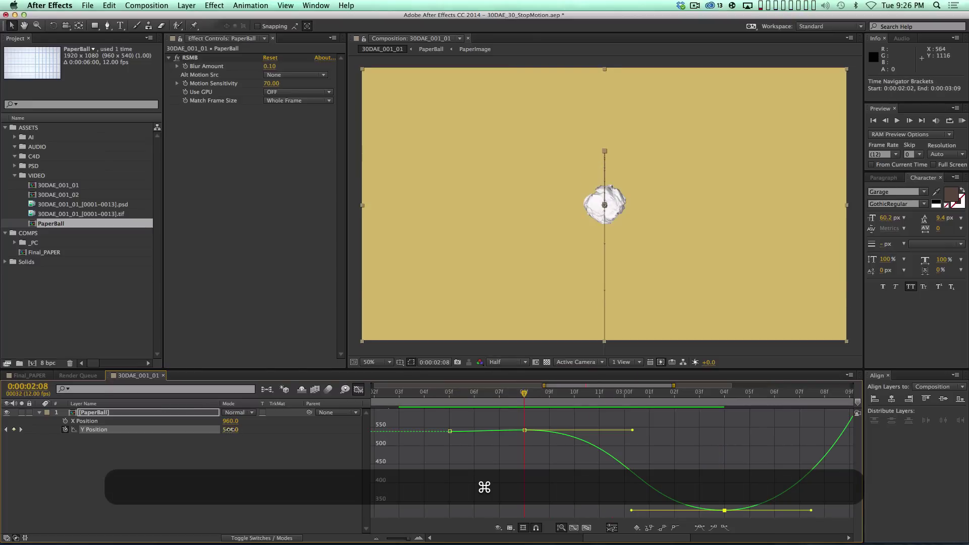
{"action": "left_click_drag", "start_coordinate": [230, 429], "coordinate": [281, 429]}
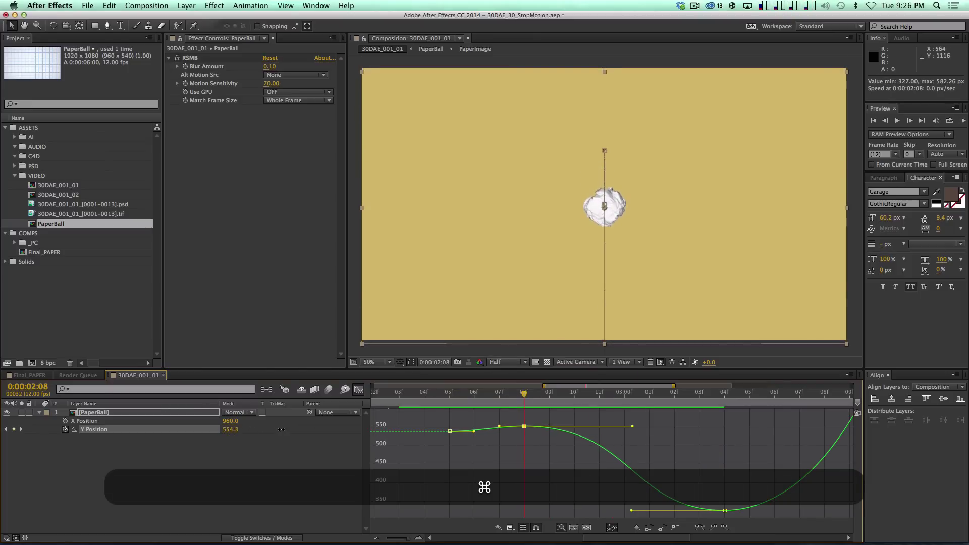
{"action": "left_click", "coordinate": [275, 462]}
{"action": "key", "text": "minus"}
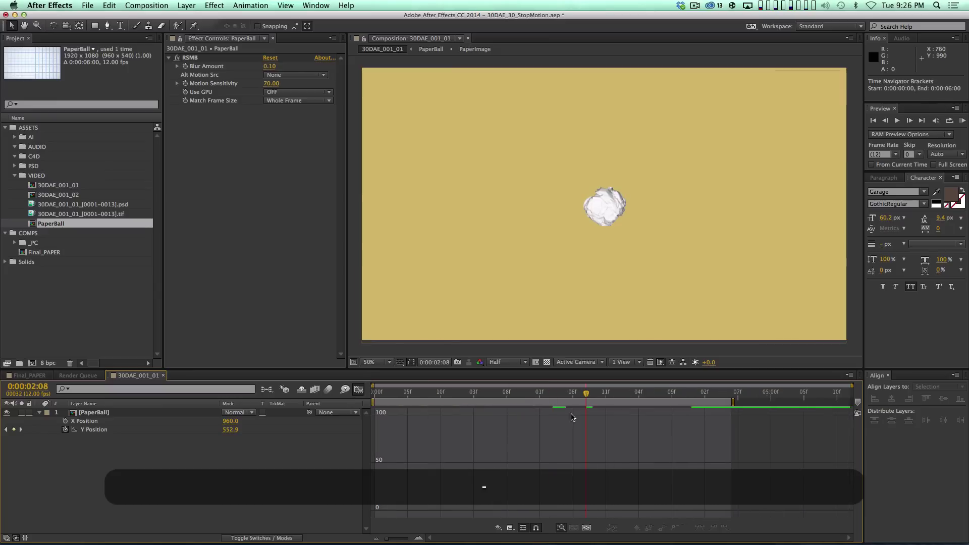
Step: Return the timeline to the layer view and RAM preview the toss with the work area starting at 0:00:01:07
{"action": "left_click", "coordinate": [359, 390]}
{"action": "left_click_drag", "start_coordinate": [540, 392], "coordinate": [501, 393]}
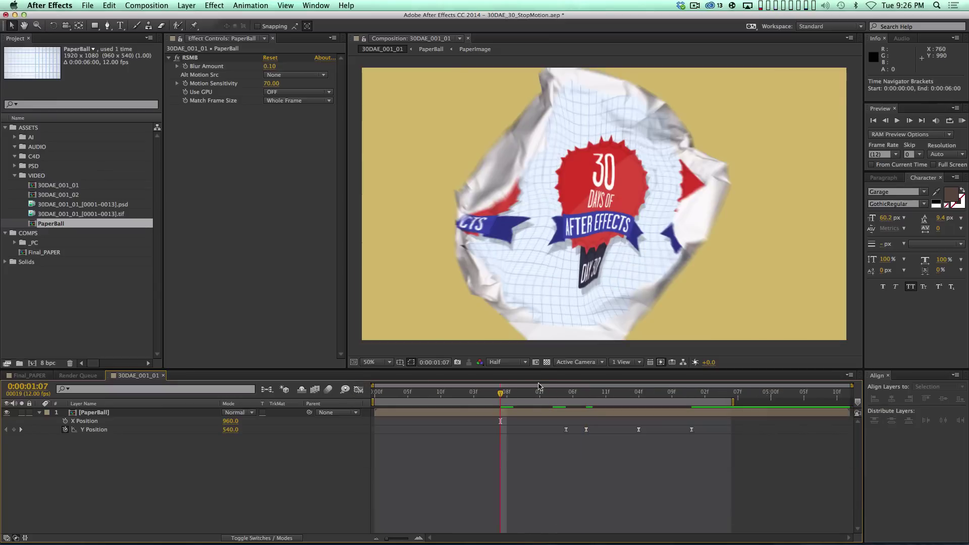
{"action": "key", "text": "b"}
{"action": "key", "text": "0"}
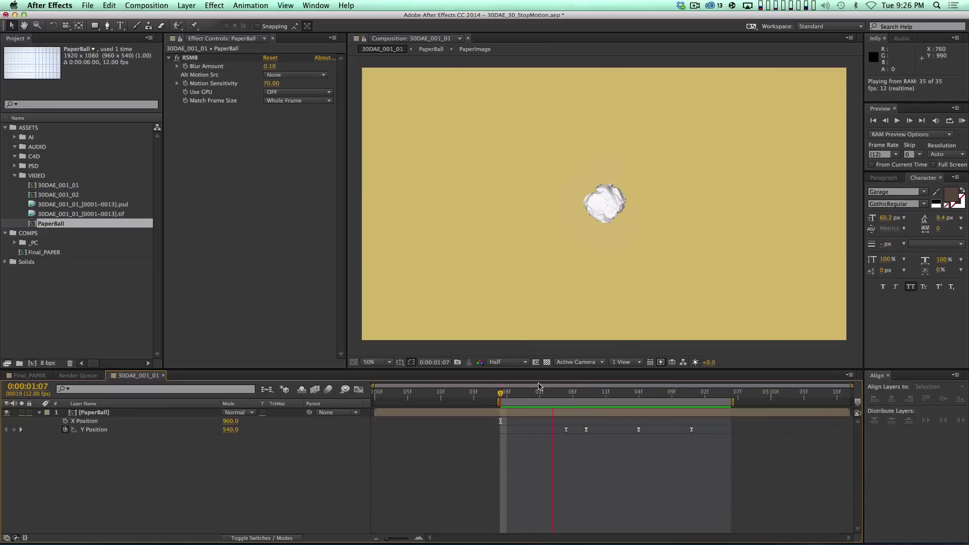
{"action": "key", "text": "space"}
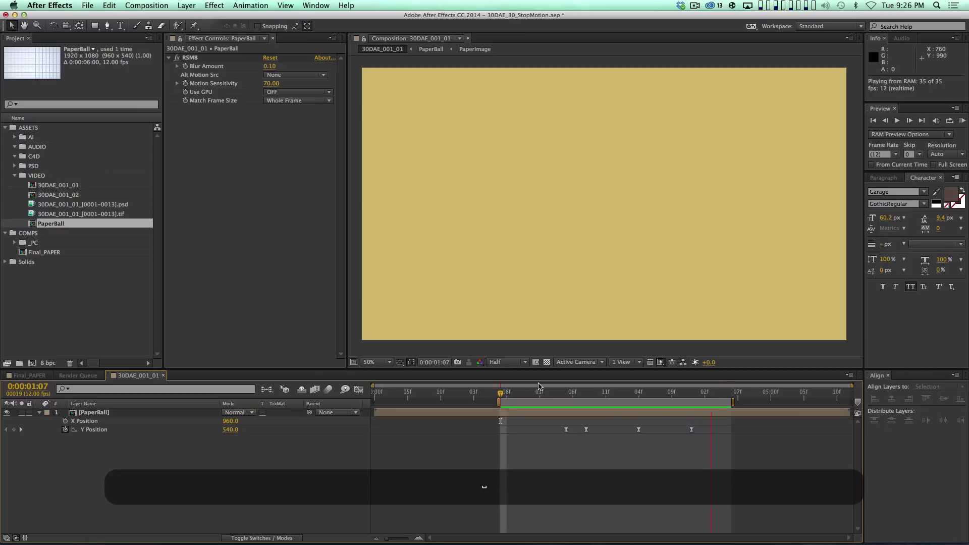
Step: Move the dip's Y Position keyframe to 0:00:02:07 and the peak's keyframe to 0:00:03:00
{"action": "left_click_drag", "start_coordinate": [552, 392], "coordinate": [580, 394]}
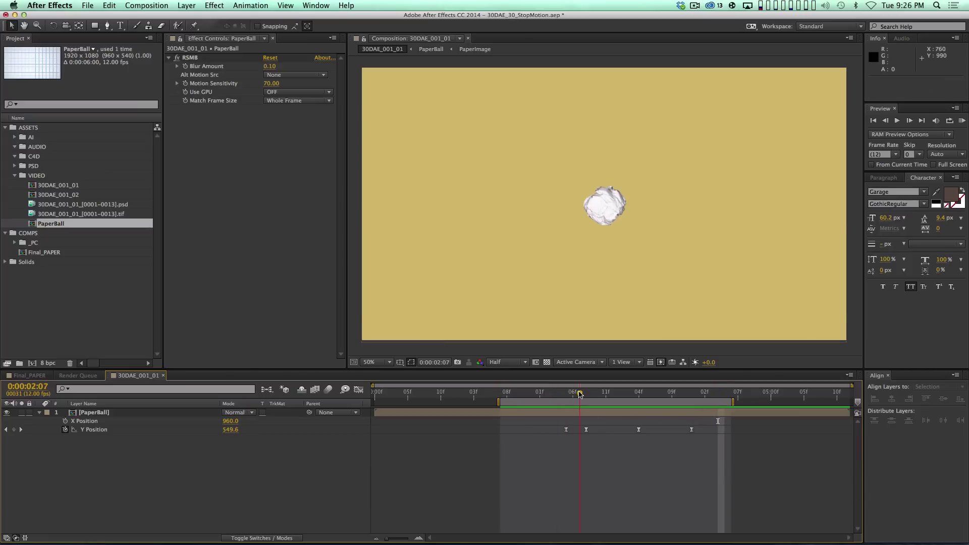
{"action": "left_click_drag", "start_coordinate": [586, 430], "coordinate": [580, 430]}
{"action": "key", "text": "Page_Down"}
{"action": "key", "text": "Page_Down"}
{"action": "key", "text": "Page_Down"}
{"action": "key", "text": "Page_Down"}
{"action": "key", "text": "Page_Down"}
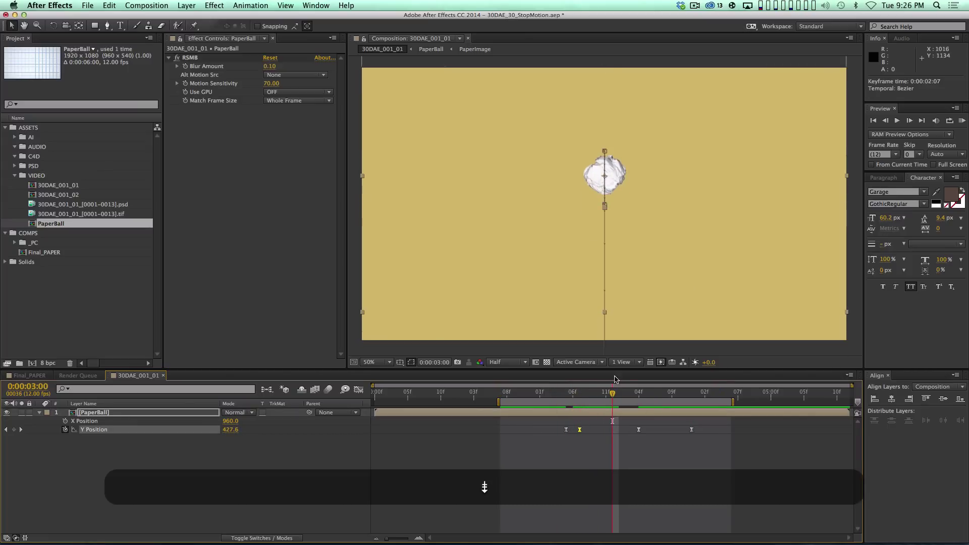
{"action": "left_click_drag", "start_coordinate": [639, 429], "coordinate": [616, 432]}
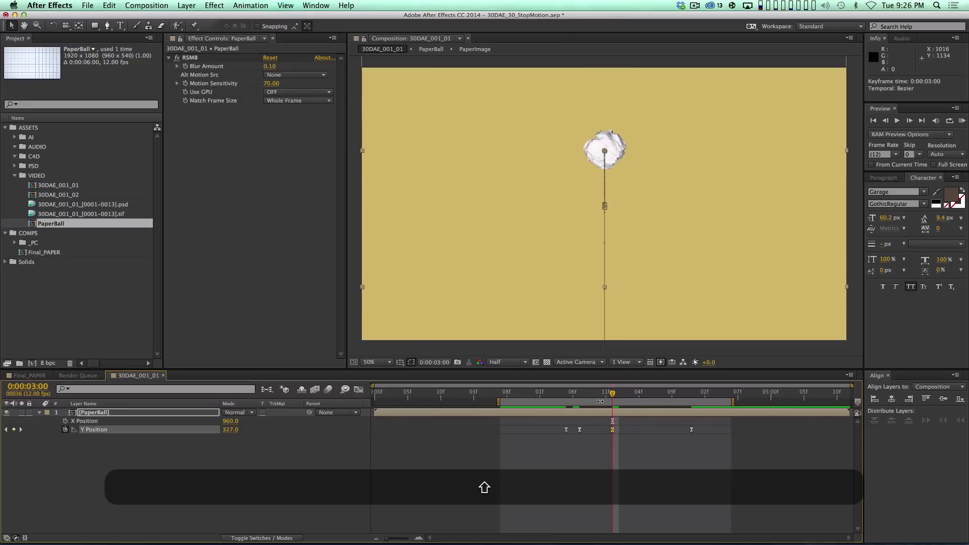
Step: Check the rise frame by frame and shift the peak's Y Position keyframe to 0:00:02:11
{"action": "key", "text": "Page_Down"}
{"action": "key", "text": "Page_Down"}
{"action": "key", "text": "Page_Down"}
{"action": "key", "text": "Page_Up"}
{"action": "key", "text": "Page_Up"}
{"action": "key", "text": "Page_Up"}
{"action": "key", "text": "Page_Up"}
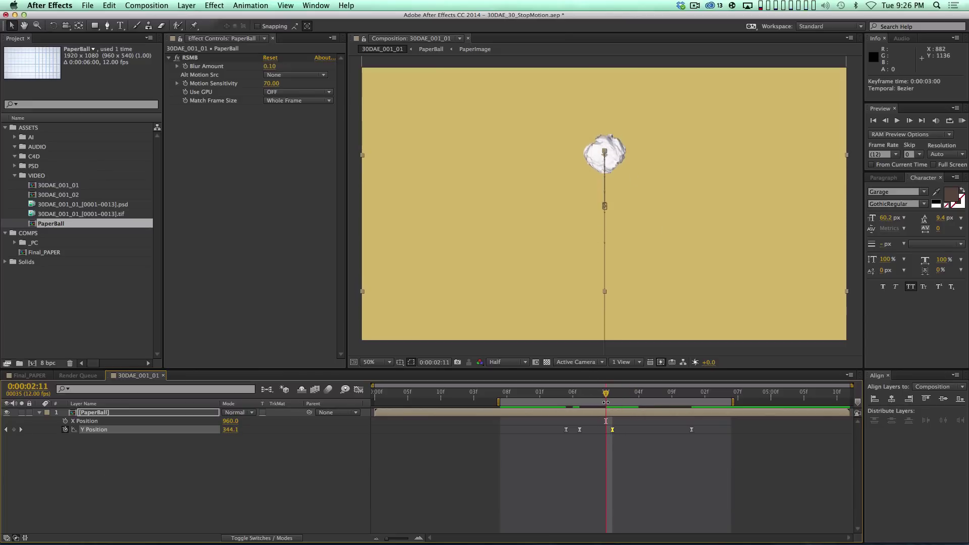
{"action": "mouse_move", "coordinate": [576, 398]}
{"action": "left_mouse_down"}
{"action": "mouse_move", "coordinate": [605, 402]}
{"action": "mouse_move", "coordinate": [573, 400]}
{"action": "left_mouse_up"}
{"action": "key", "text": "Page_Down"}
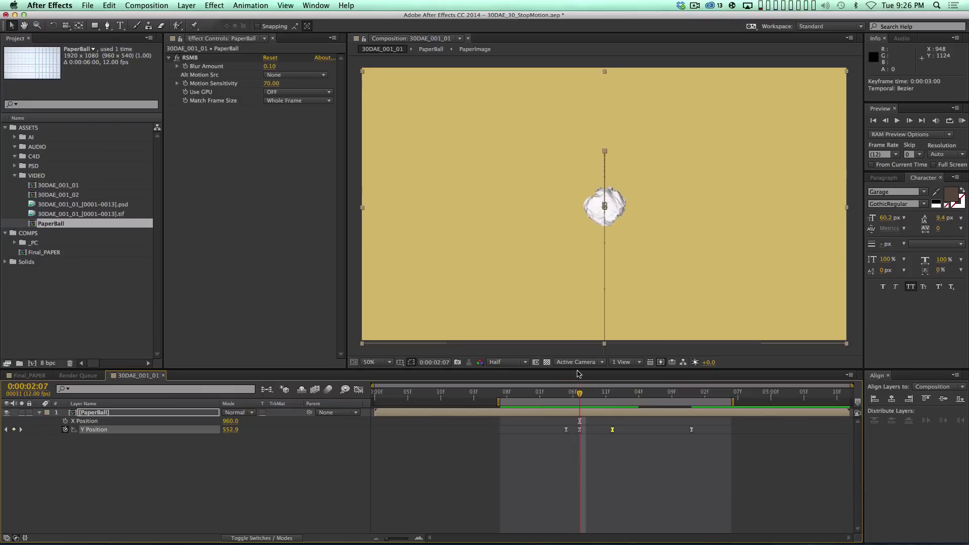
{"action": "key", "text": "Page_Down"}
{"action": "key", "text": "Page_Down"}
{"action": "key", "text": "Page_Down"}
{"action": "key", "text": "Page_Down"}
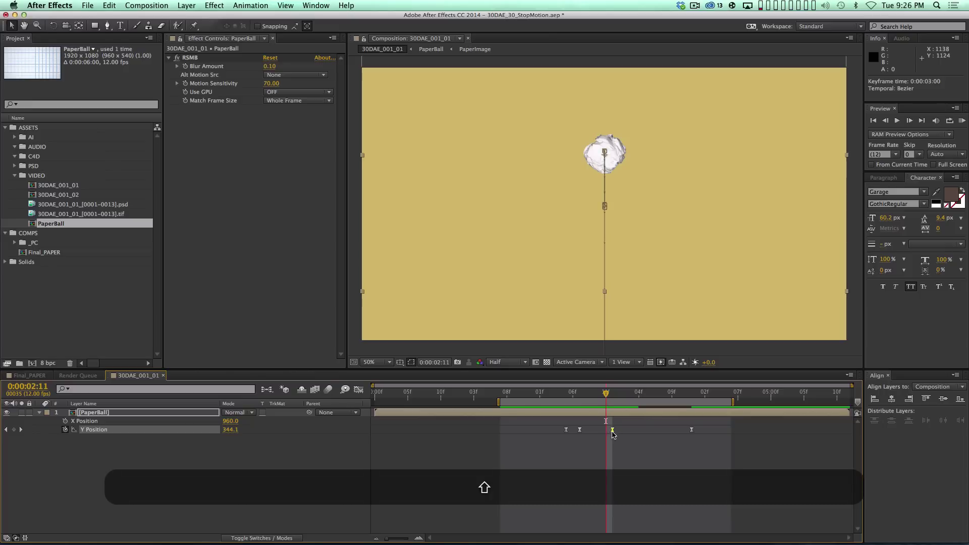
{"action": "left_click_drag", "start_coordinate": [612, 430], "coordinate": [606, 430]}
Step: Move the off-screen Y Position keyframe to 0:00:03:03 and RAM preview the faster drop
{"action": "key", "text": "Page_Down"}
{"action": "key", "text": "Page_Down"}
{"action": "key", "text": "Page_Down"}
{"action": "key", "text": "Page_Down"}
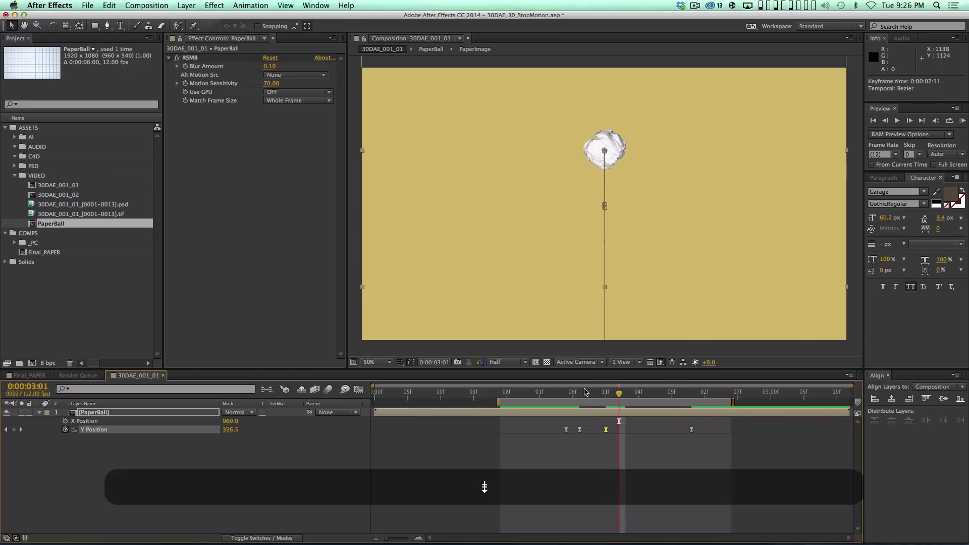
{"action": "left_click_drag", "start_coordinate": [691, 430], "coordinate": [634, 431]}
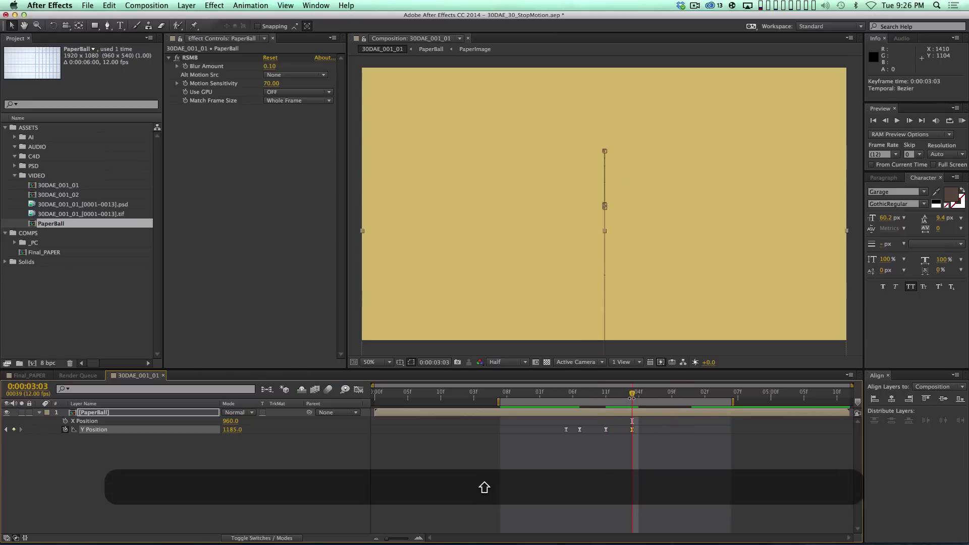
{"action": "key", "text": "0"}
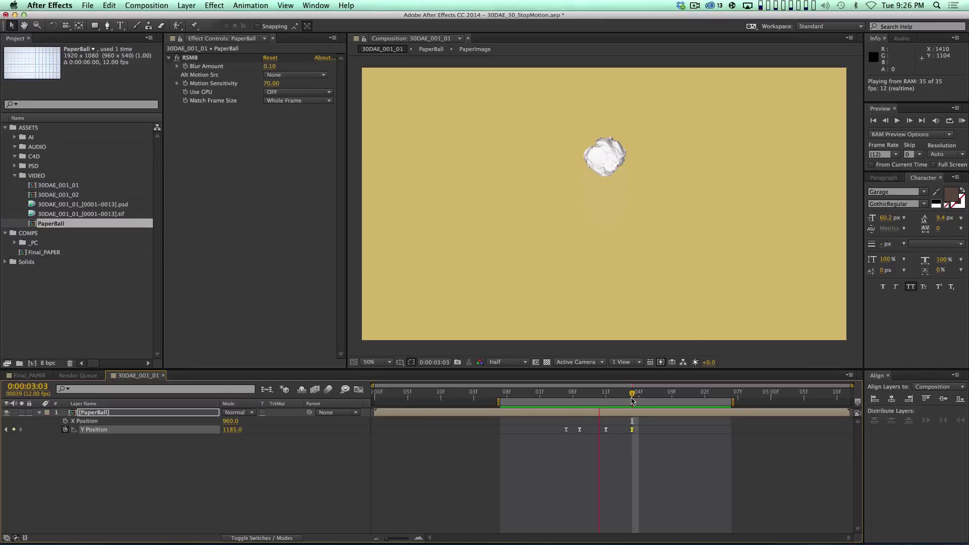
{"action": "key", "text": "space"}
Step: Shift the last Y Position keyframe one frame later to 0:00:03:04 and RAM preview the toss
{"action": "left_click", "coordinate": [622, 450]}
{"action": "left_click", "coordinate": [632, 430]}
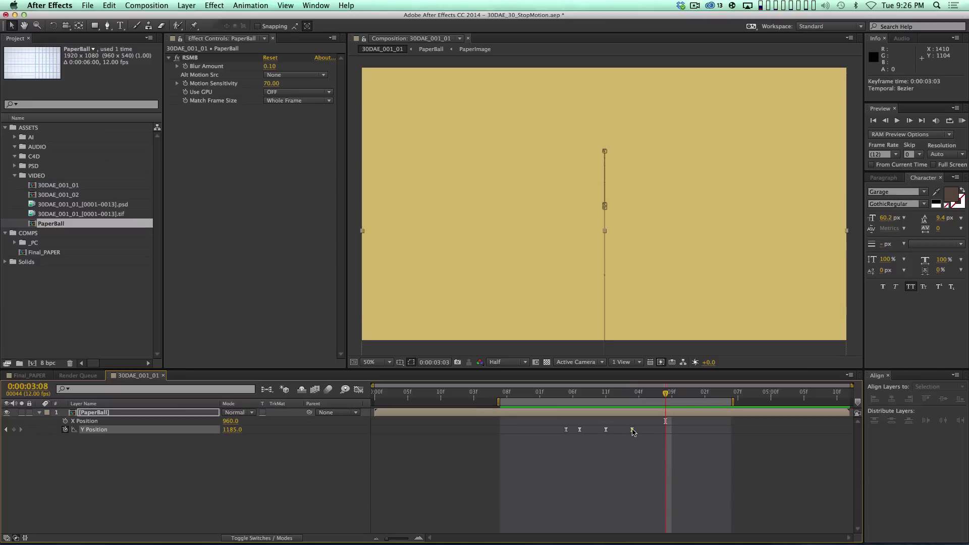
{"action": "key", "text": "0"}
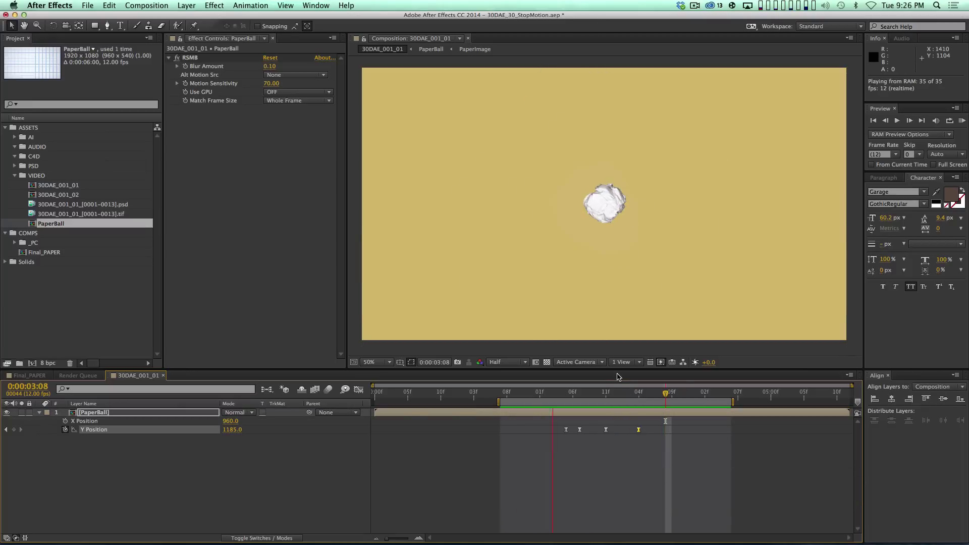
{"action": "key", "text": "space"}
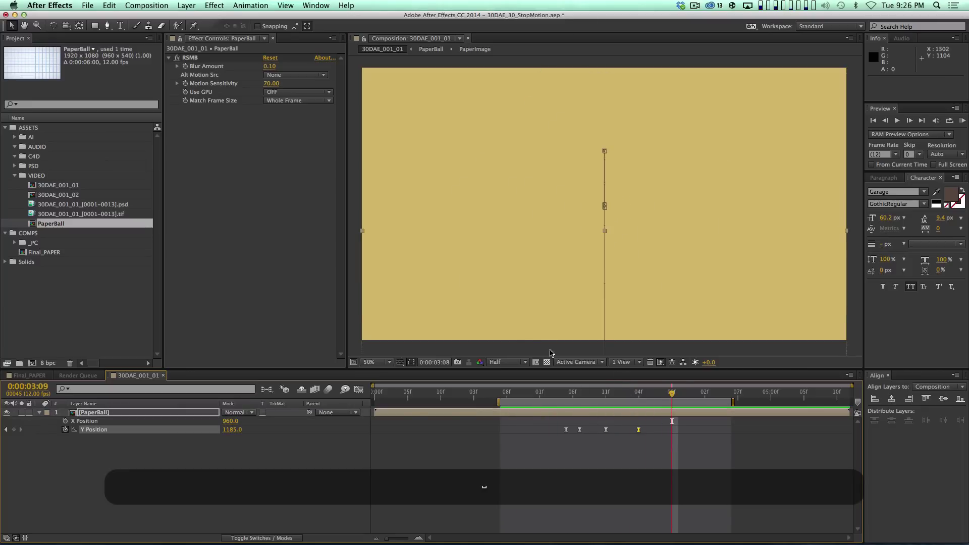
Step: Animate the ball's Rotation from 0° at 0:00:02:07 to about 119° at 0:00:03:04
{"action": "left_click", "coordinate": [564, 393]}
{"action": "left_click_drag", "start_coordinate": [566, 393], "coordinate": [619, 393]}
{"action": "key", "text": "alt+r"}
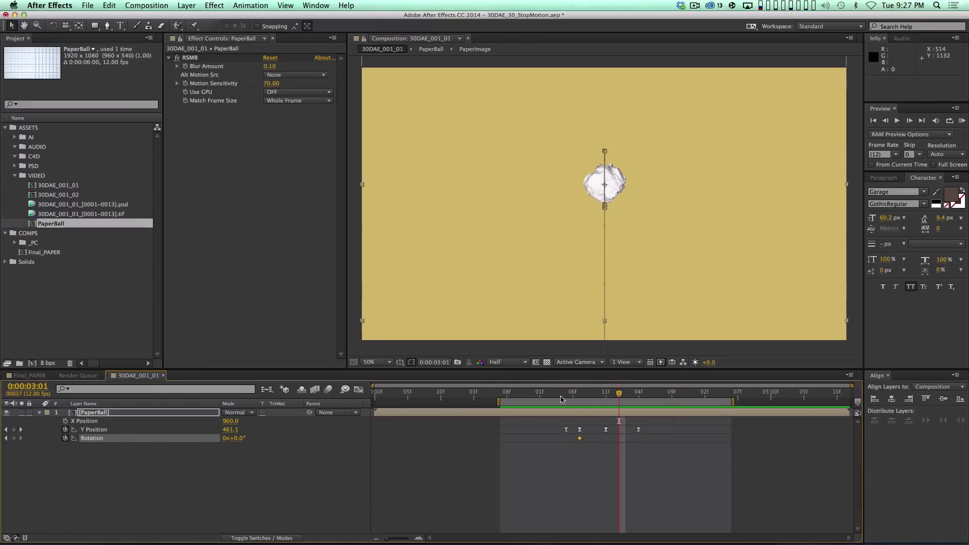
{"action": "left_click_drag", "start_coordinate": [236, 436], "coordinate": [662, 364]}
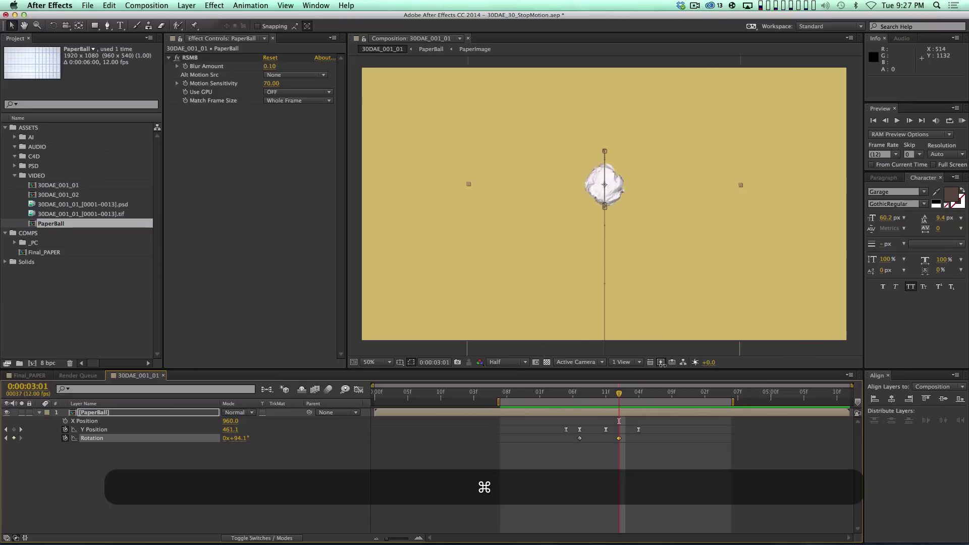
{"action": "left_click_drag", "start_coordinate": [620, 439], "coordinate": [629, 441]}
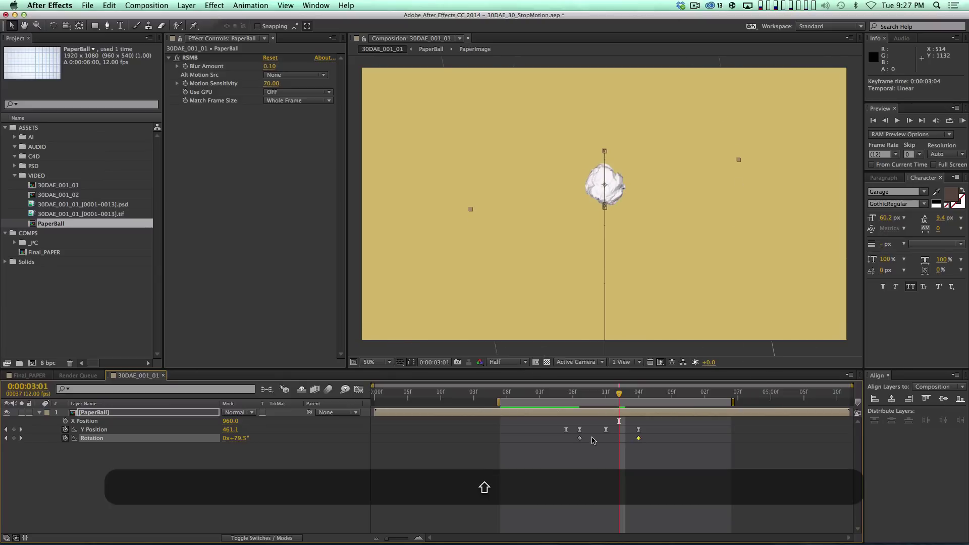
Step: Apply Easy Ease to the first Rotation keyframe and RAM preview the spinning toss
{"action": "left_click", "coordinate": [579, 438]}
{"action": "key", "text": "F9"}
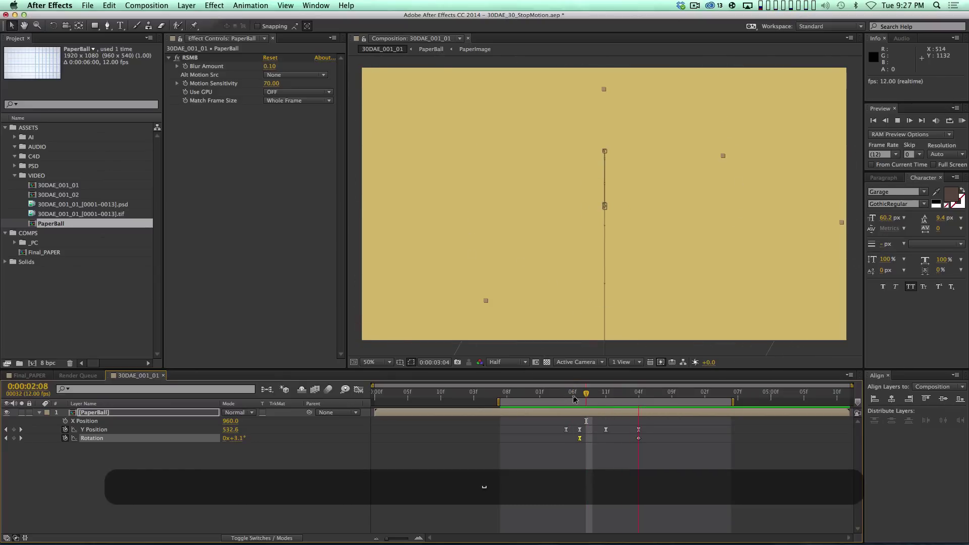
{"action": "key", "text": "KP_0"}
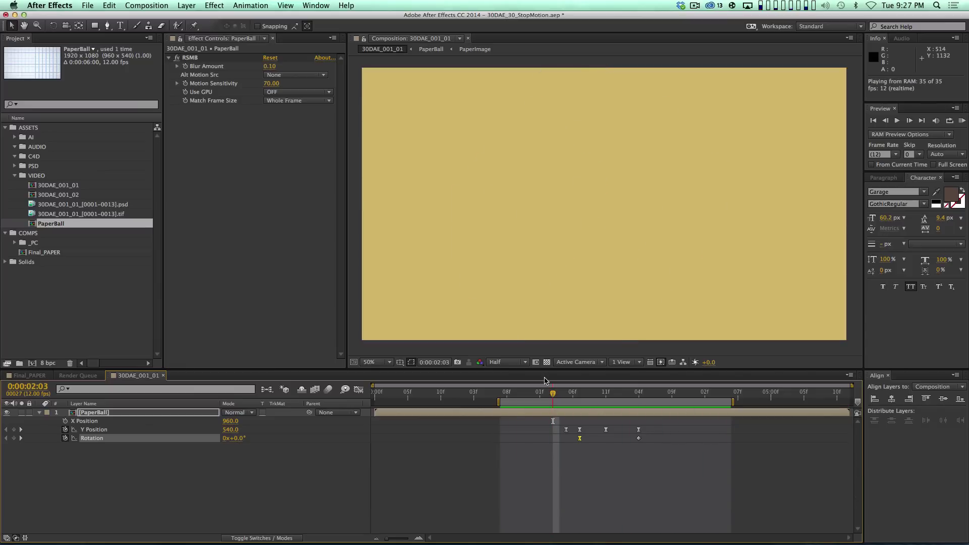
Step: Extend the work area back to 0:00:00:00 and preview the complete crumple and toss
{"action": "key", "text": "Home"}
{"action": "key", "text": "KP_0"}
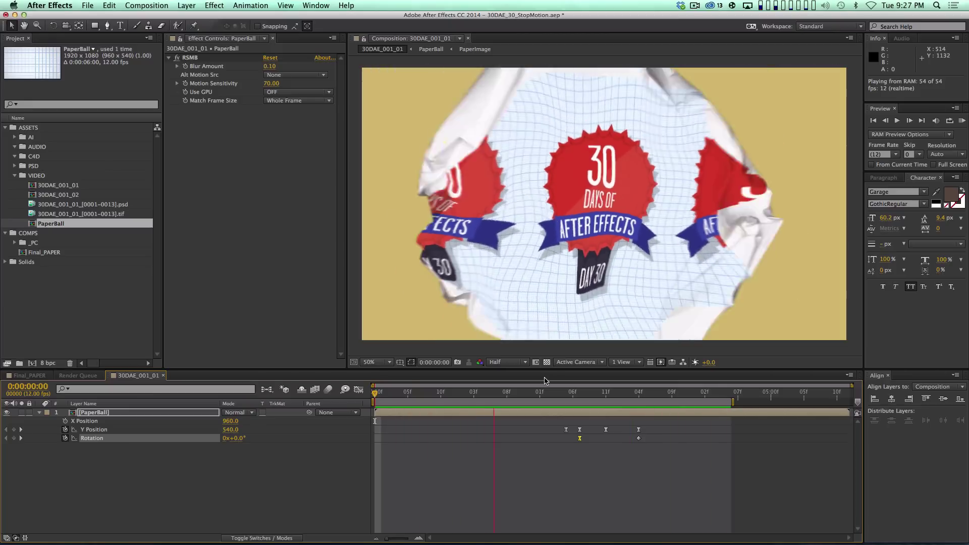
{"action": "key", "text": "space"}
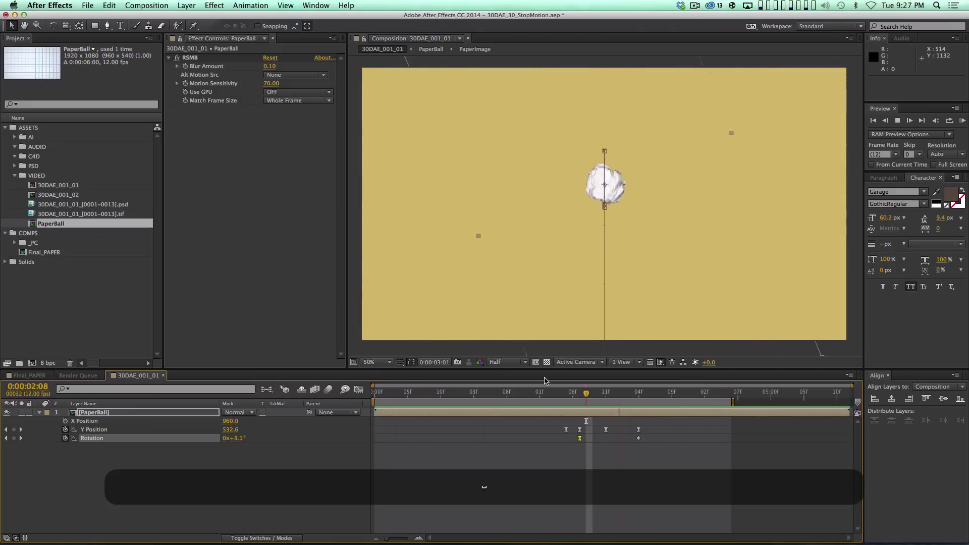
{"action": "key", "text": "space"}
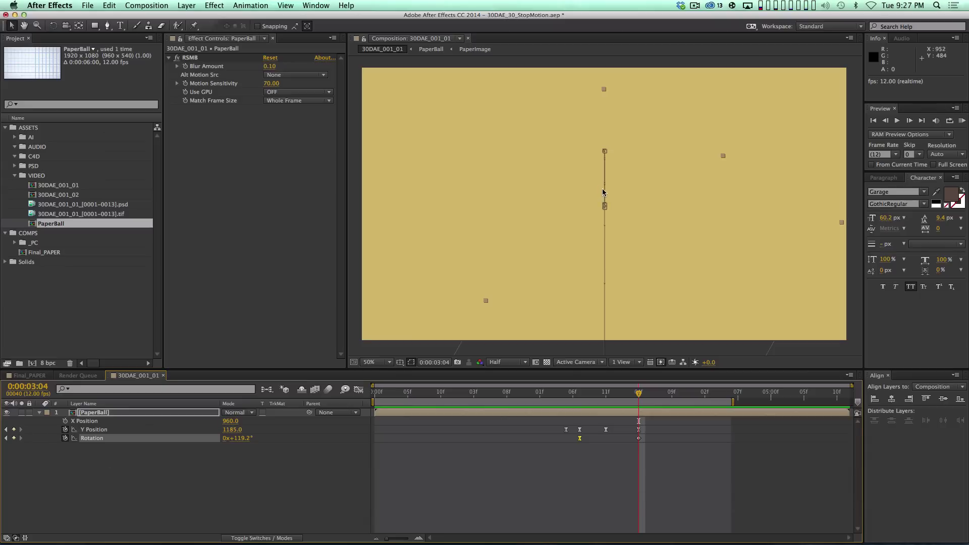
Step: Open the Final_PAPER composition, scrub to the end title at 0:00:04:04 and RAM preview the finished animation
{"action": "left_click", "coordinate": [42, 375]}
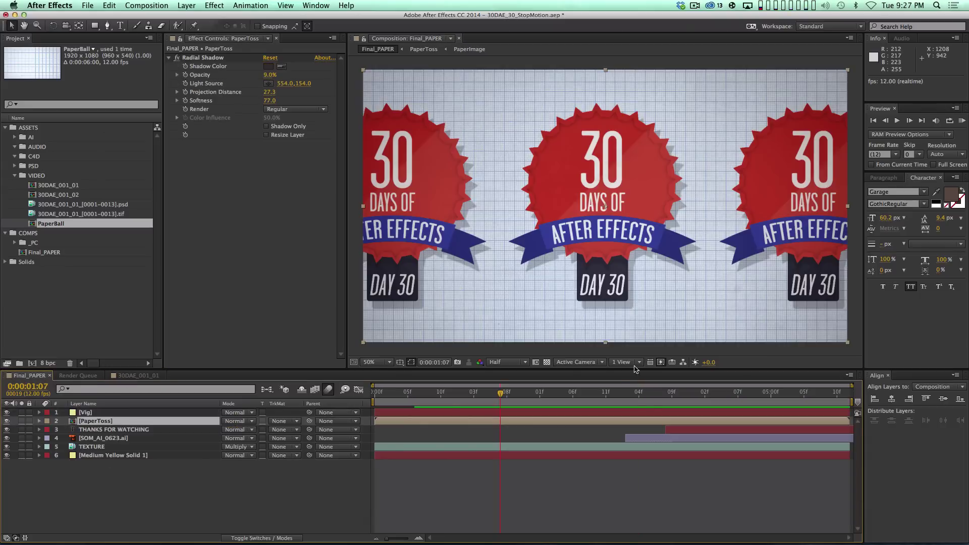
{"action": "left_click_drag", "start_coordinate": [608, 397], "coordinate": [718, 395]}
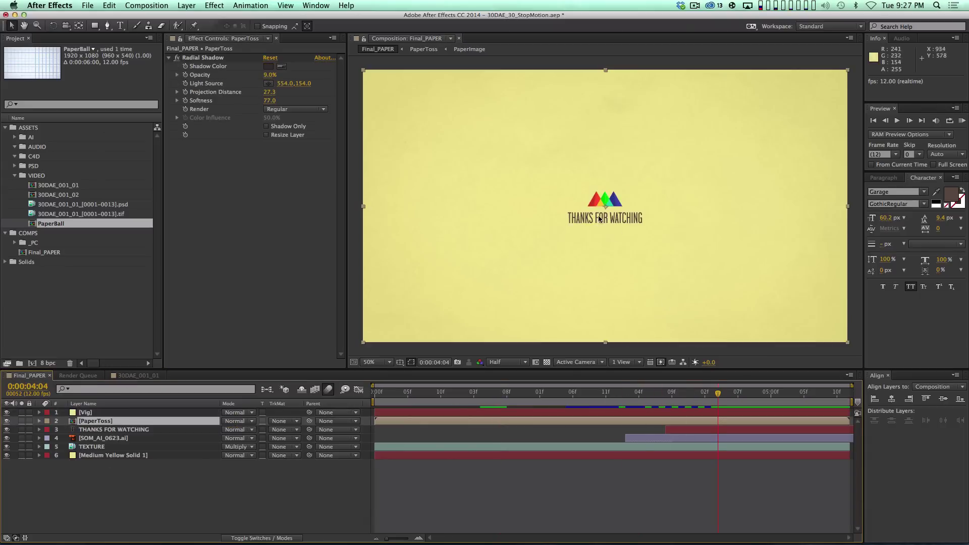
{"action": "key", "text": "KP_0"}
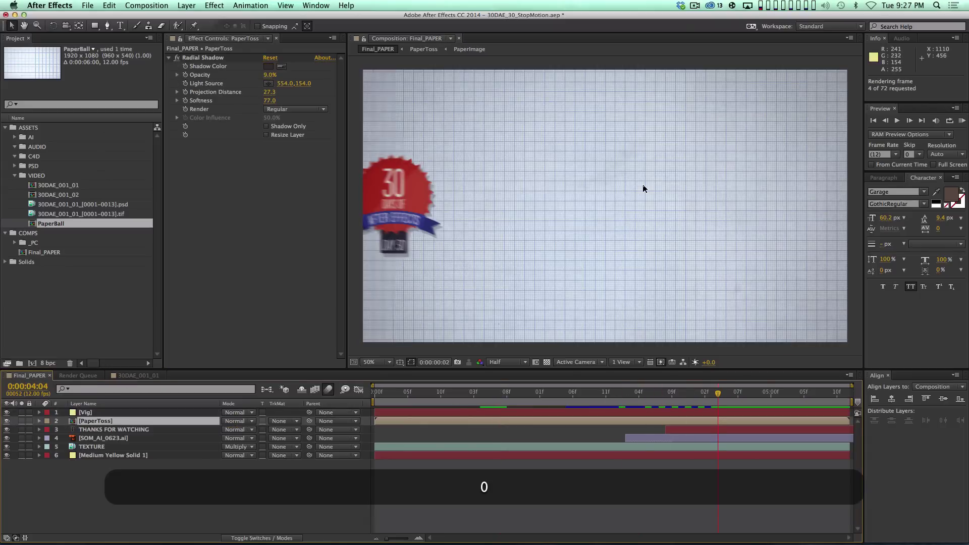